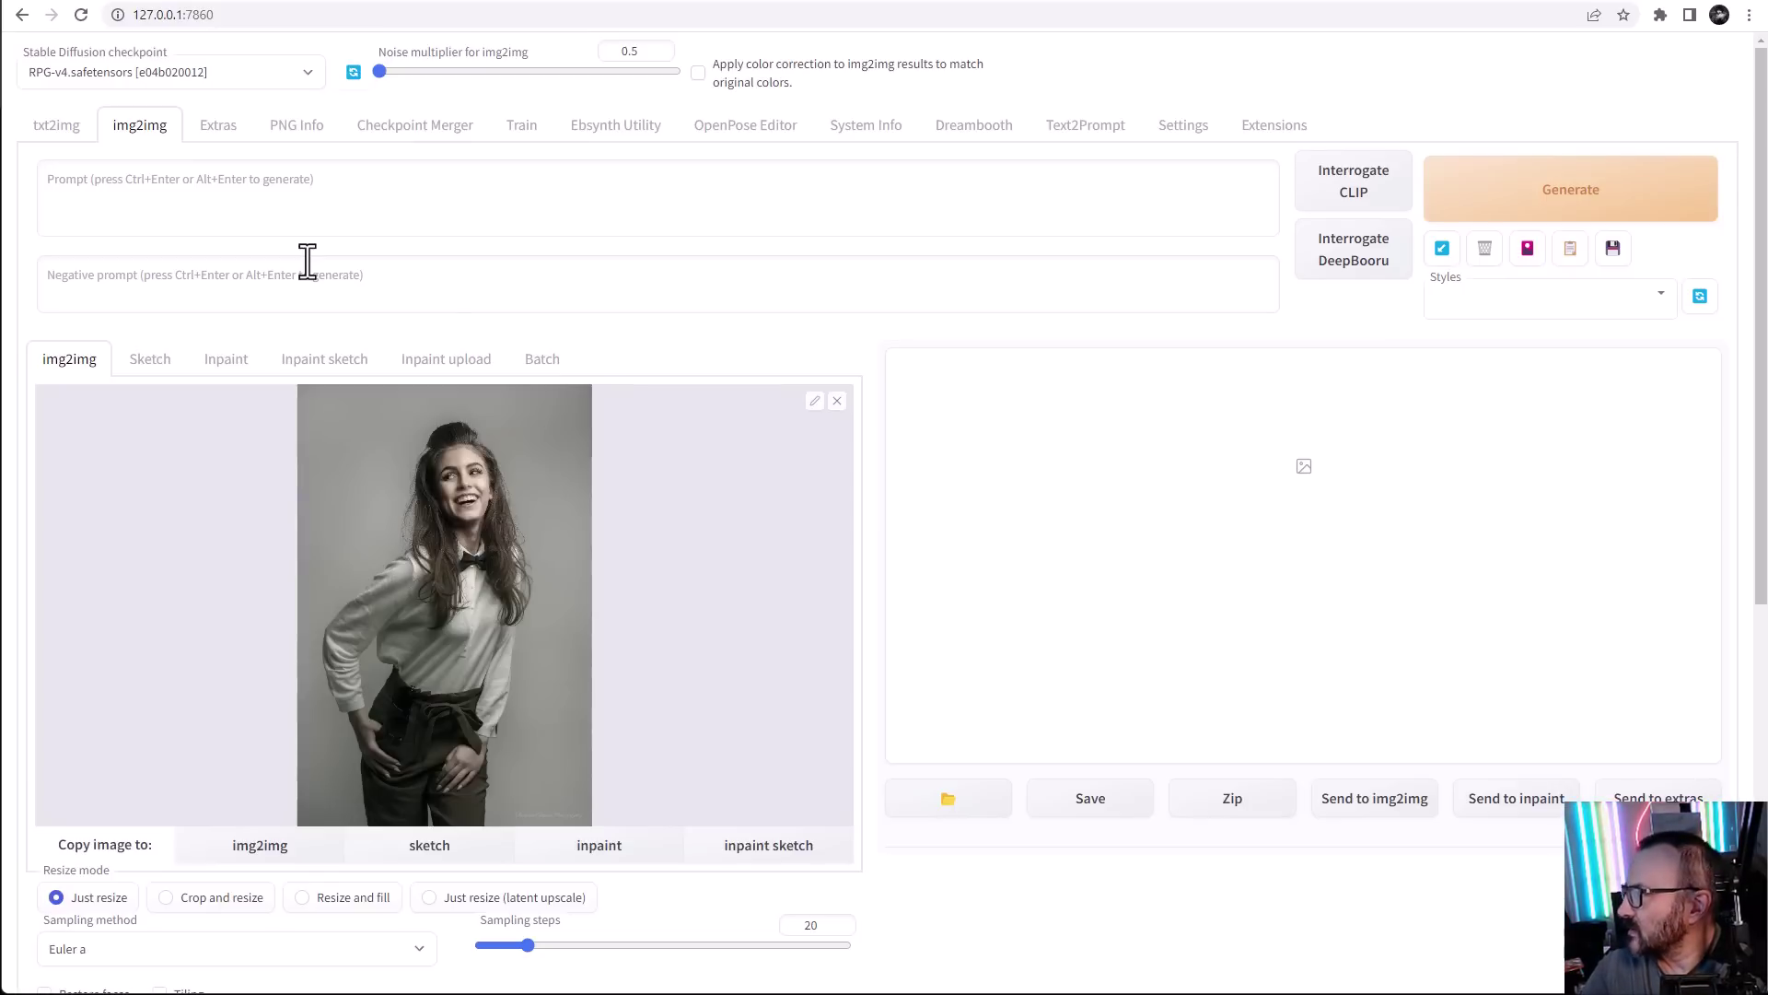
# Set the img2img output size to 512 width by 768 height
pyautogui.scroll(-4, 553, 553)
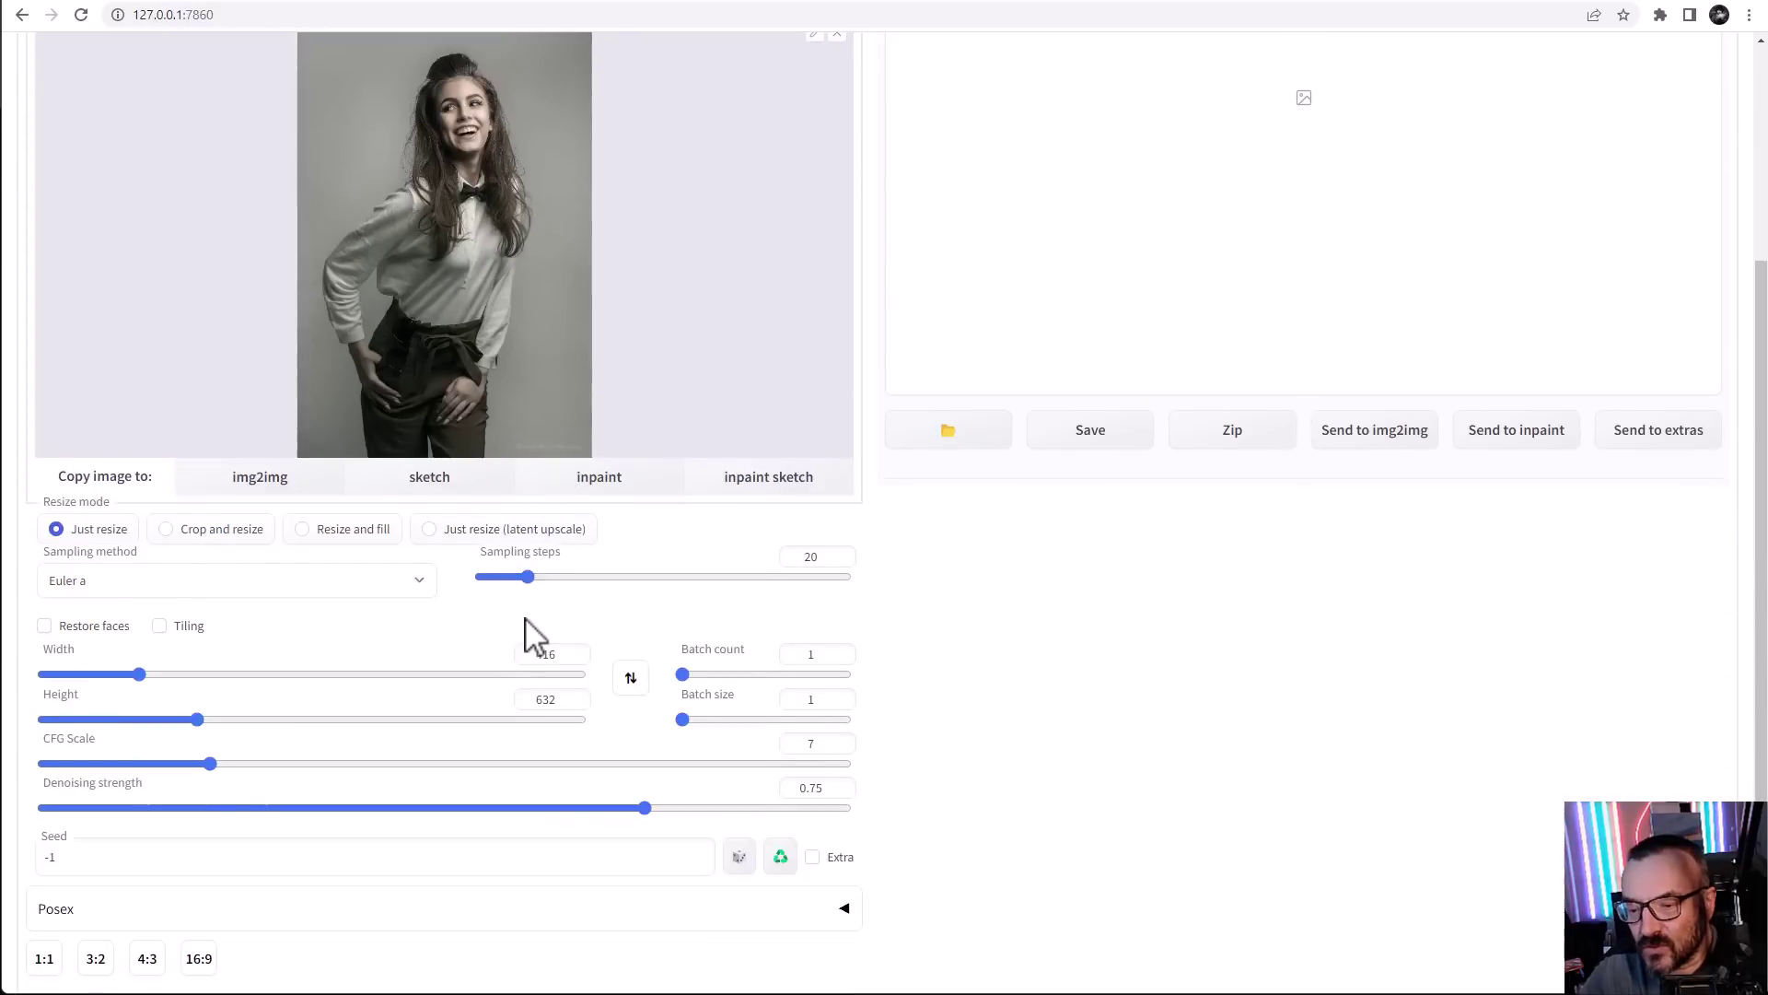
pyautogui.doubleClick(548, 654)
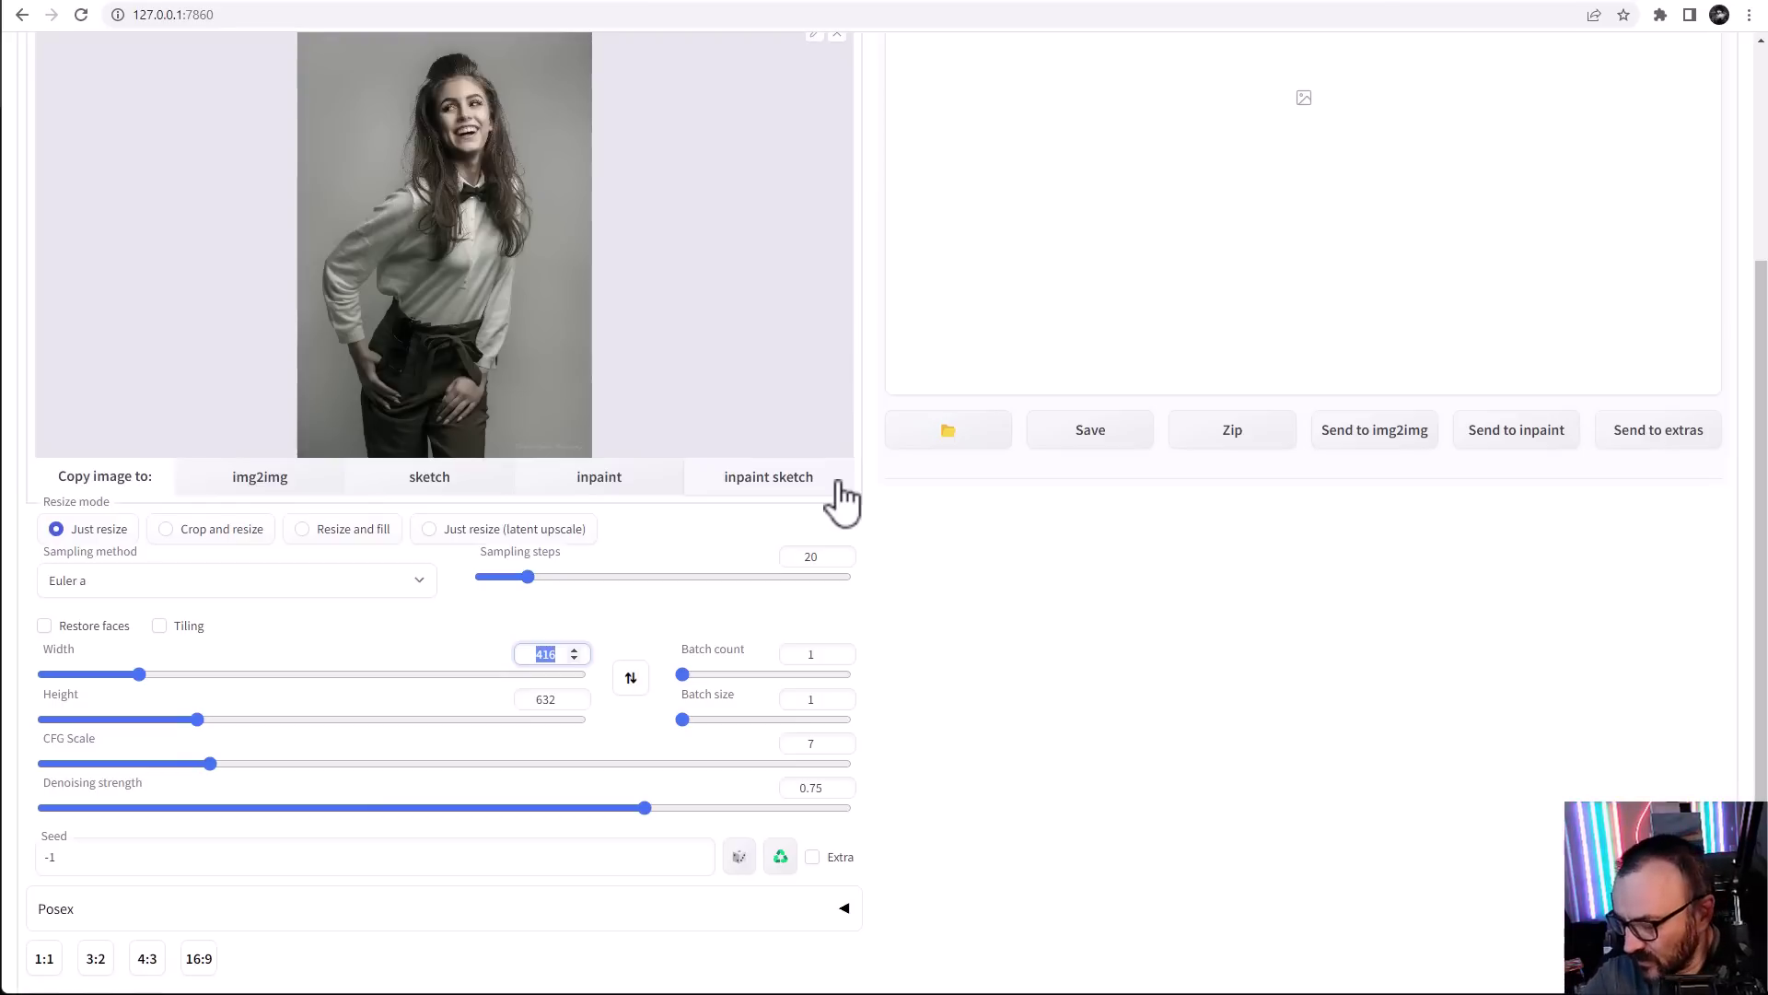
pyautogui.write('512')
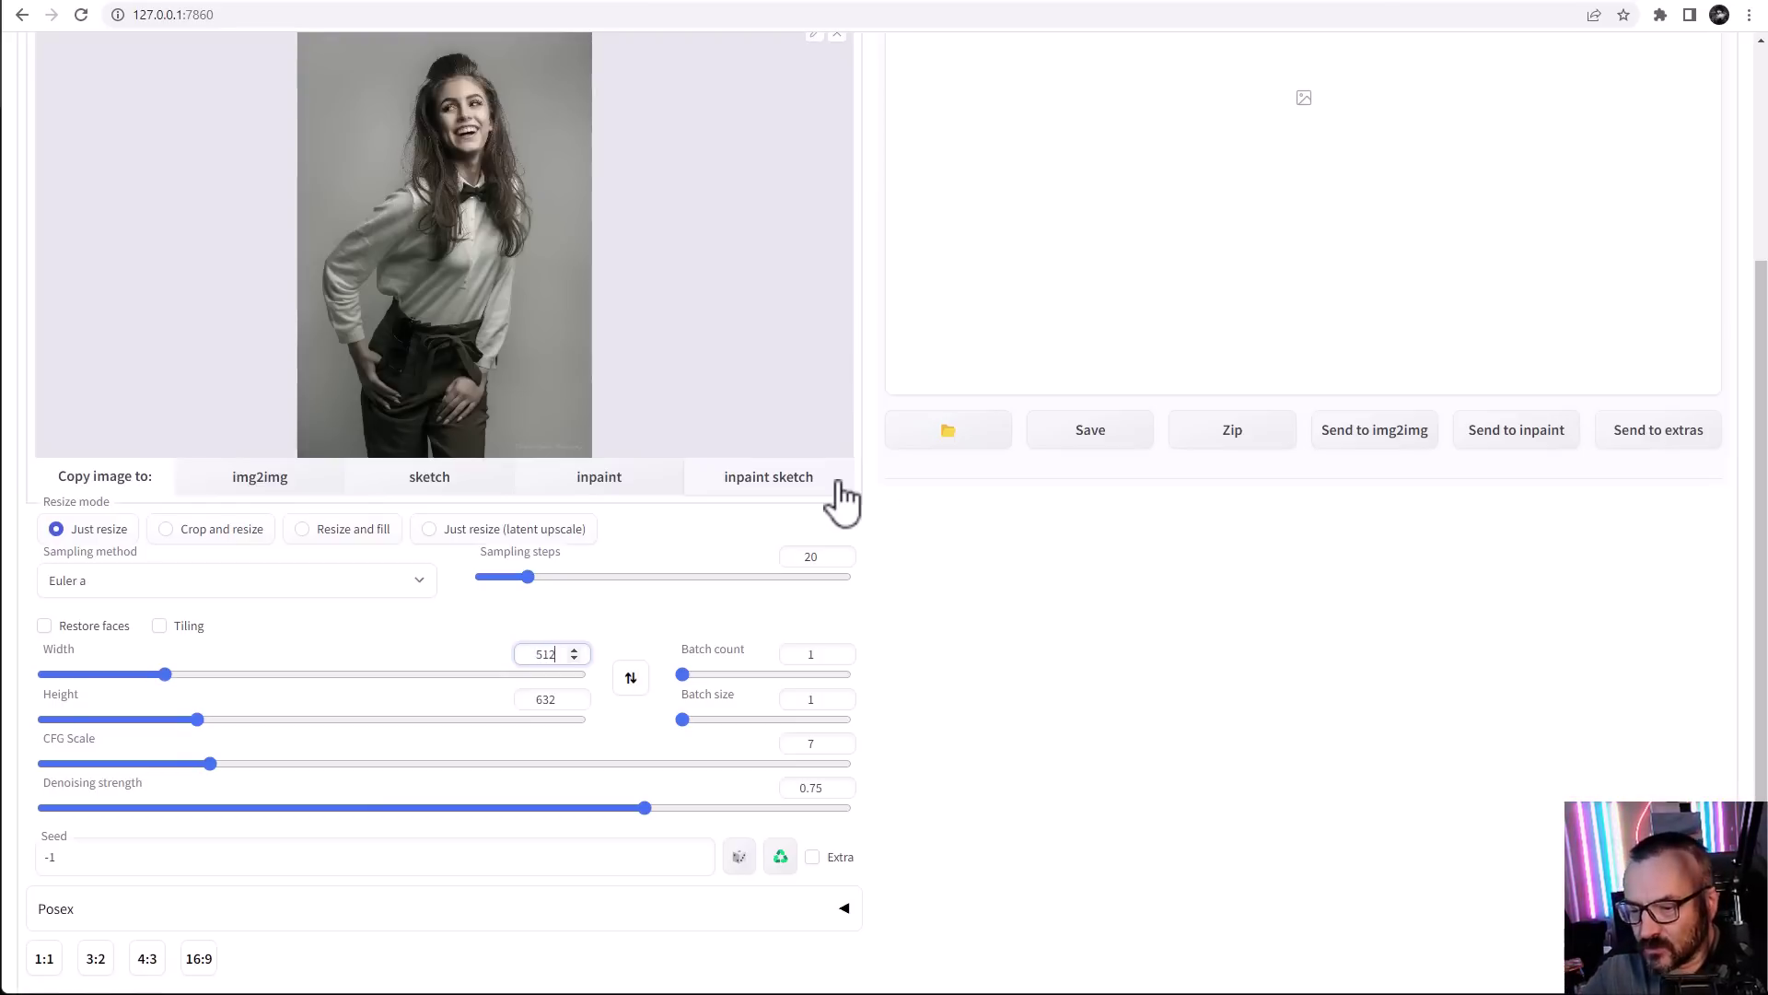
pyautogui.doubleClick(557, 700)
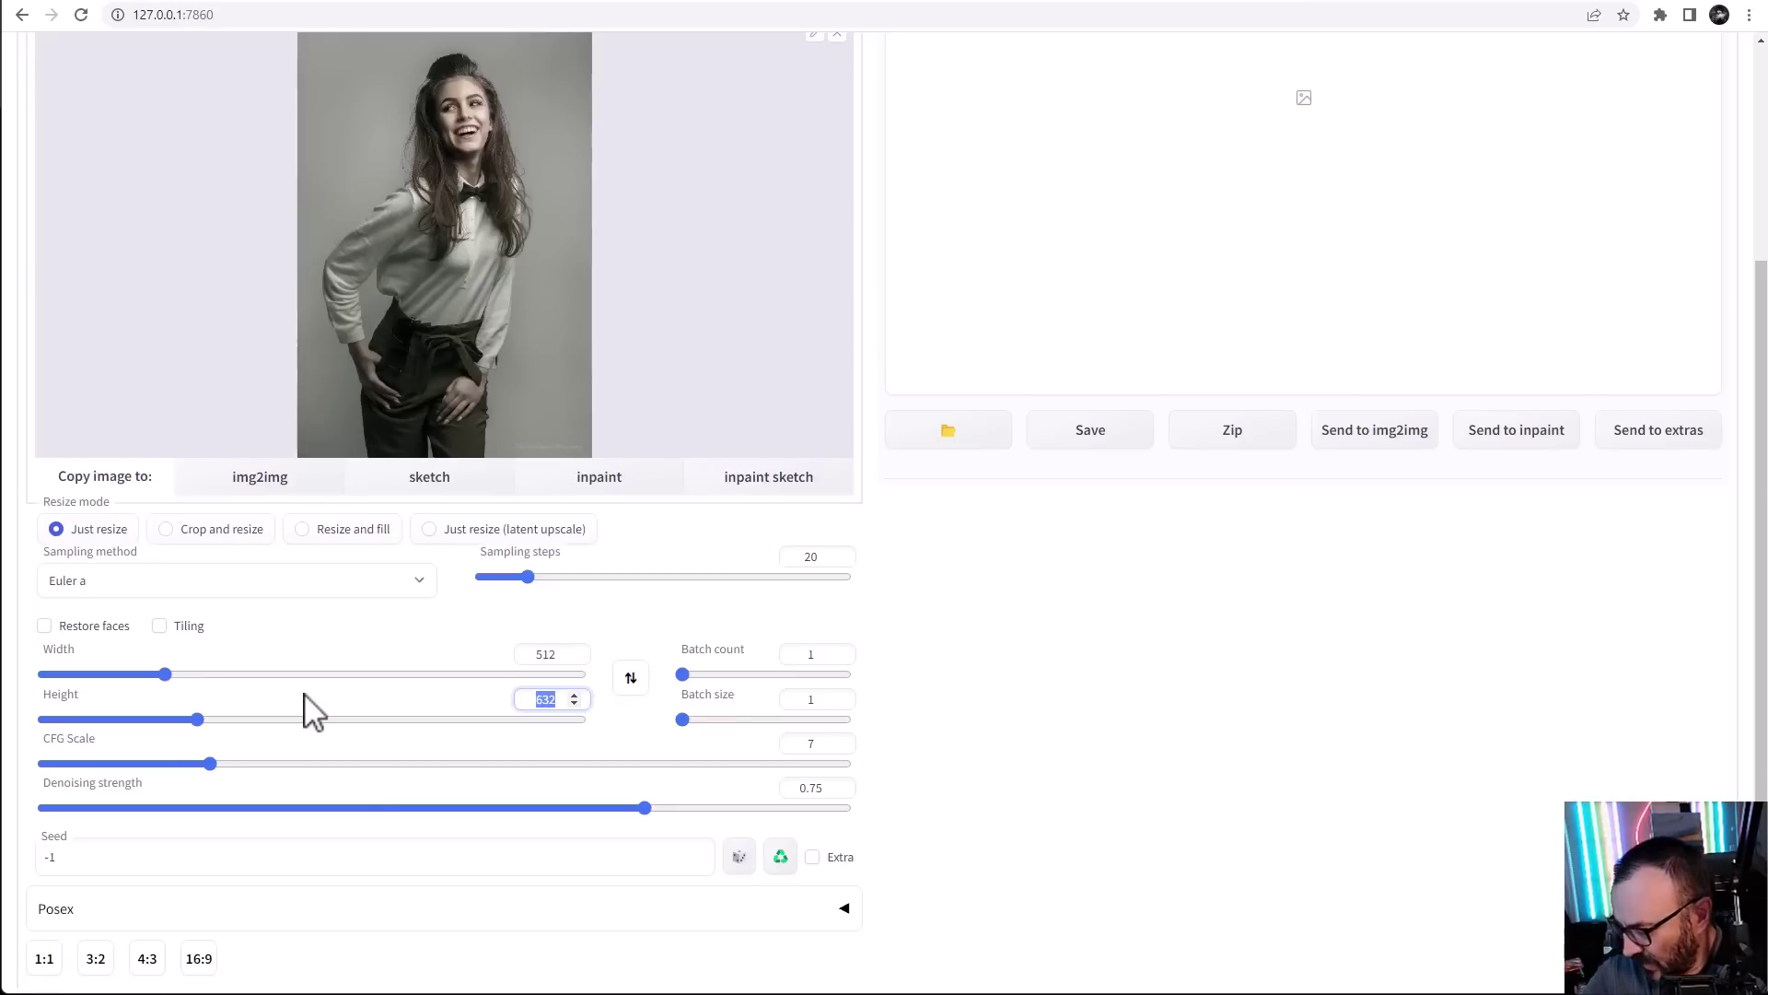
pyautogui.write('768')
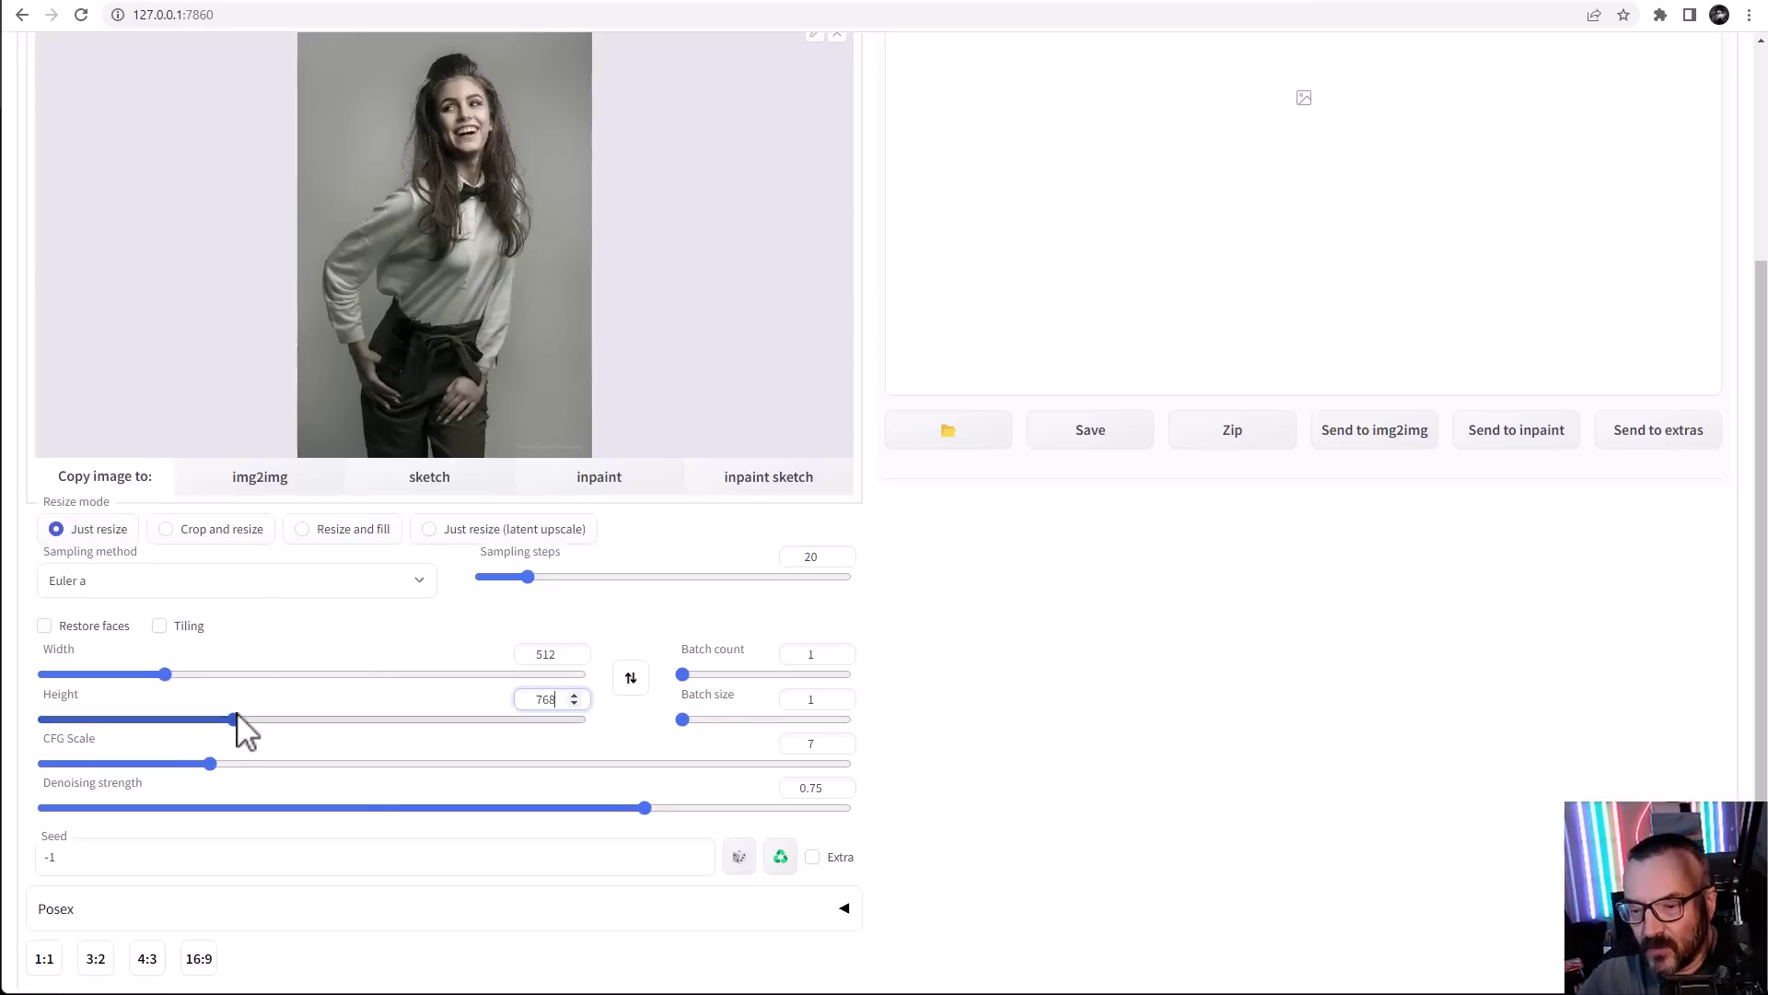
pyautogui.click(233, 718)
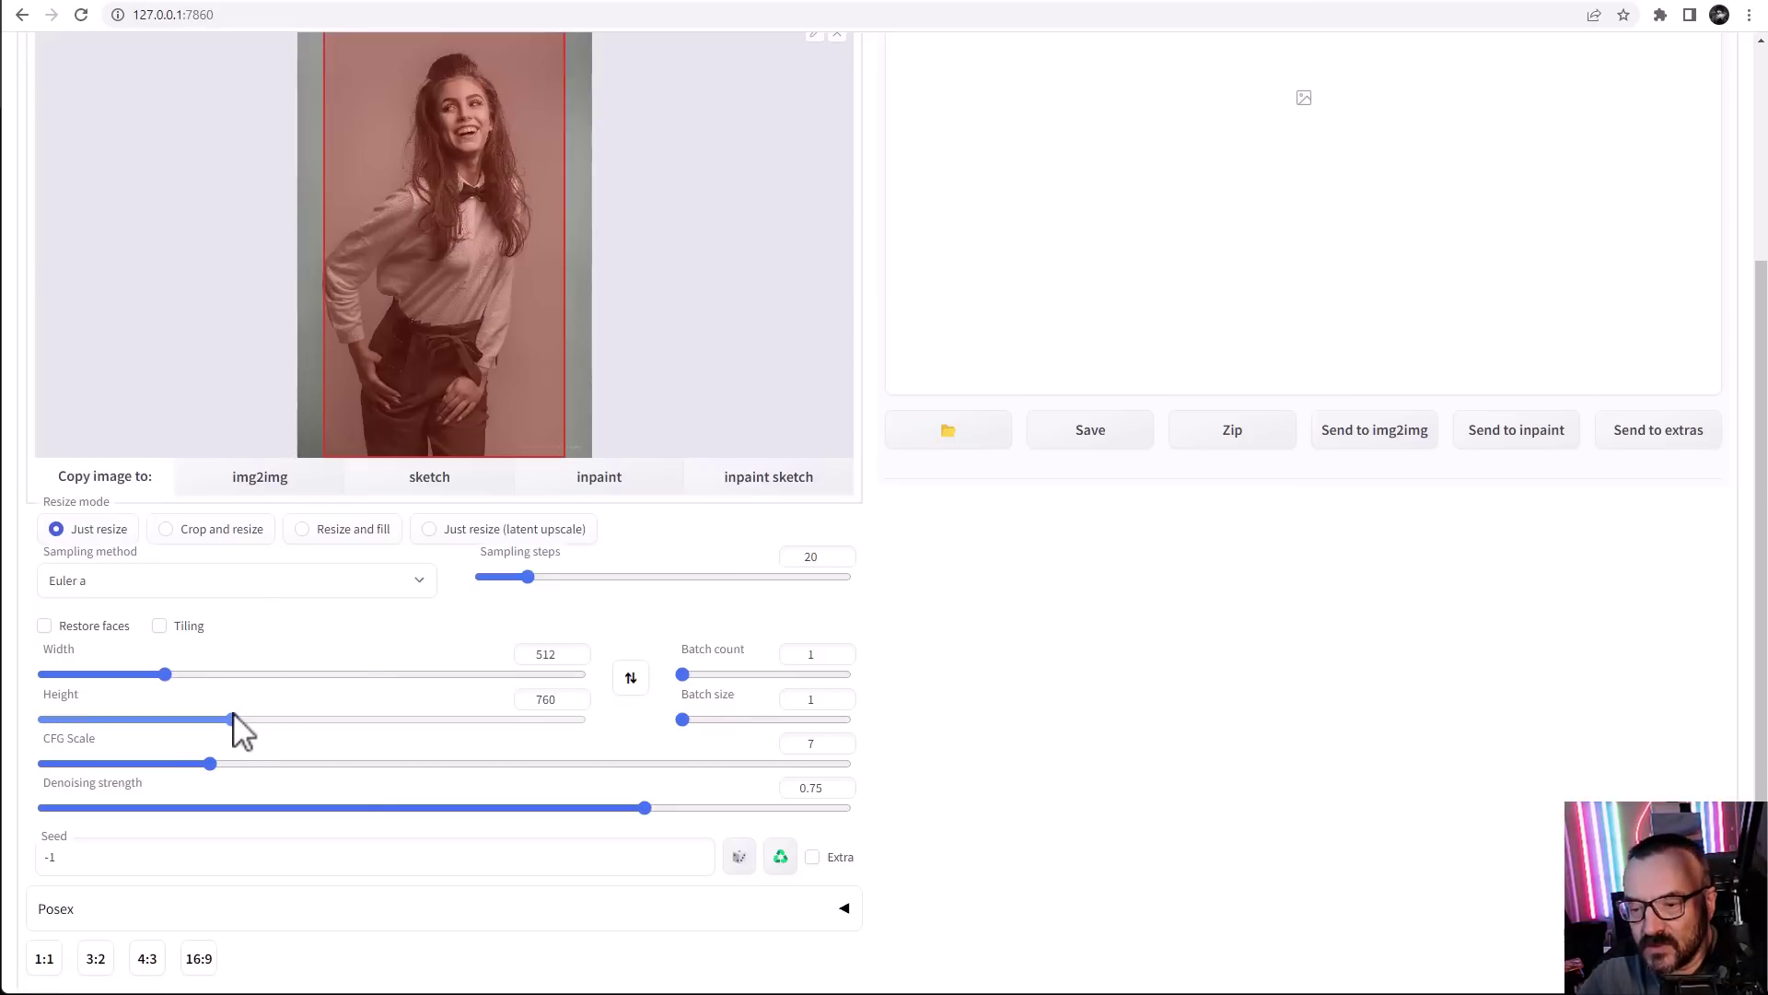
pyautogui.moveTo(233, 717); pyautogui.dragTo(237, 718)
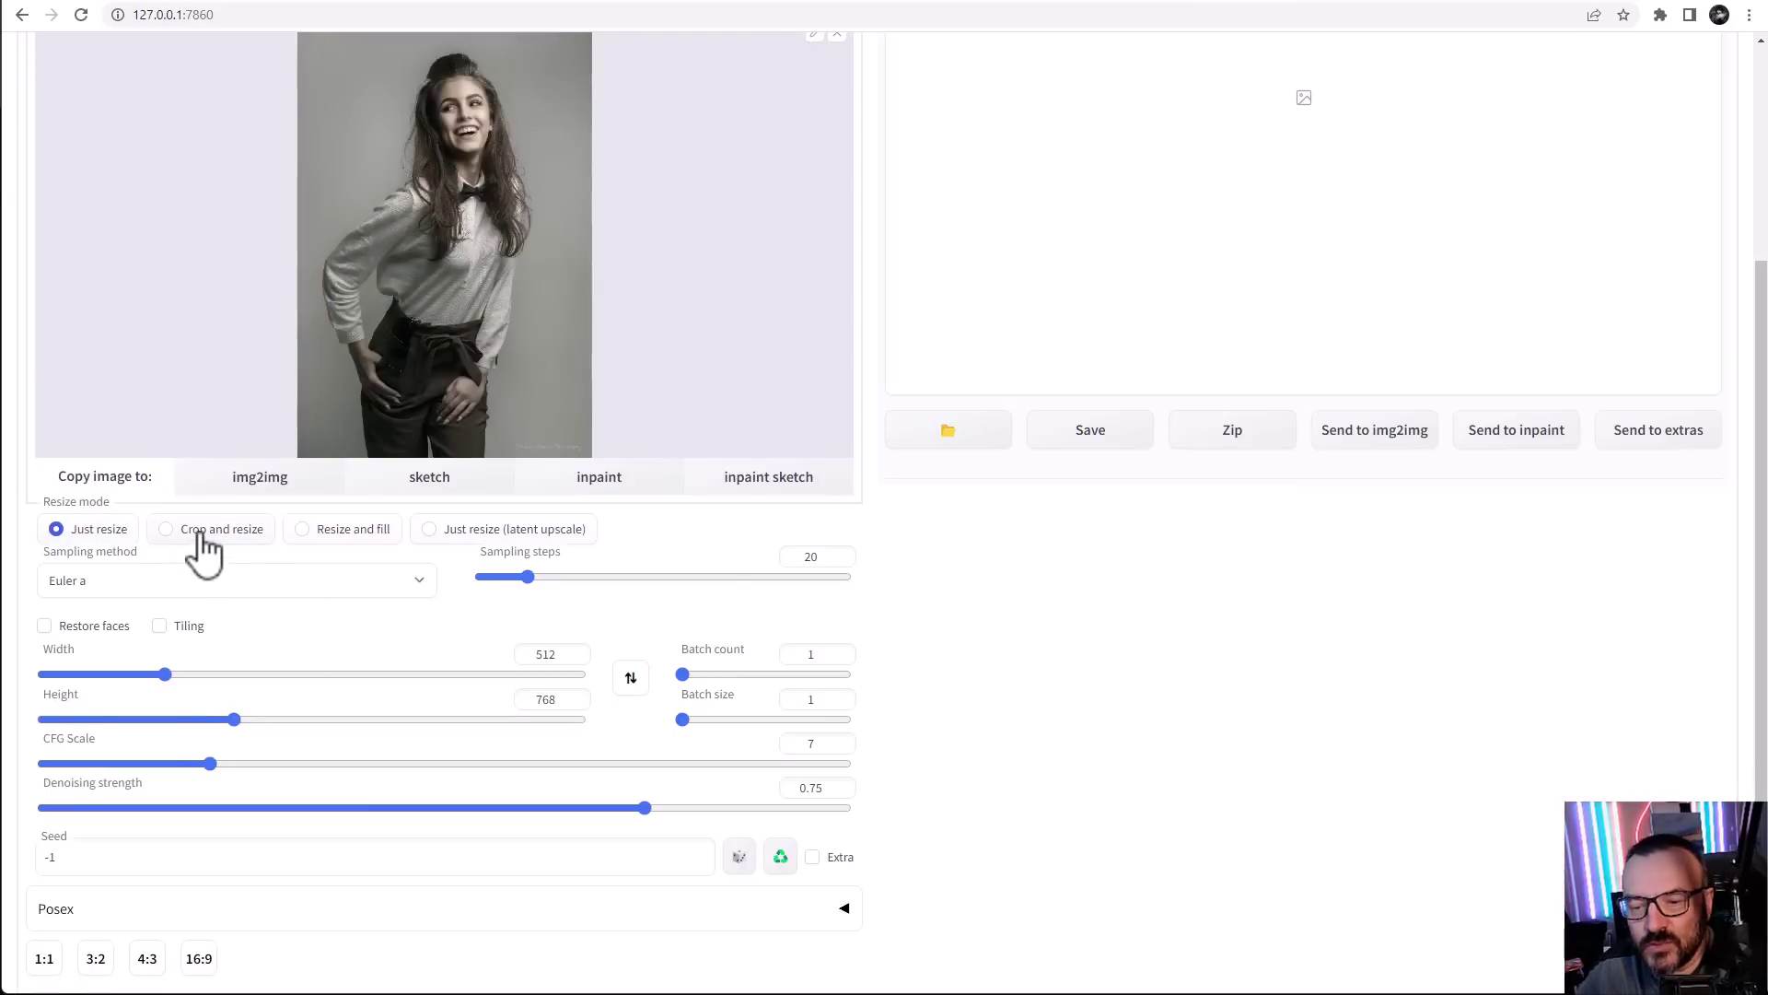
# Choose Crop and resize, set 35 sampling steps and raise CFG scale to 9
pyautogui.click(166, 529)
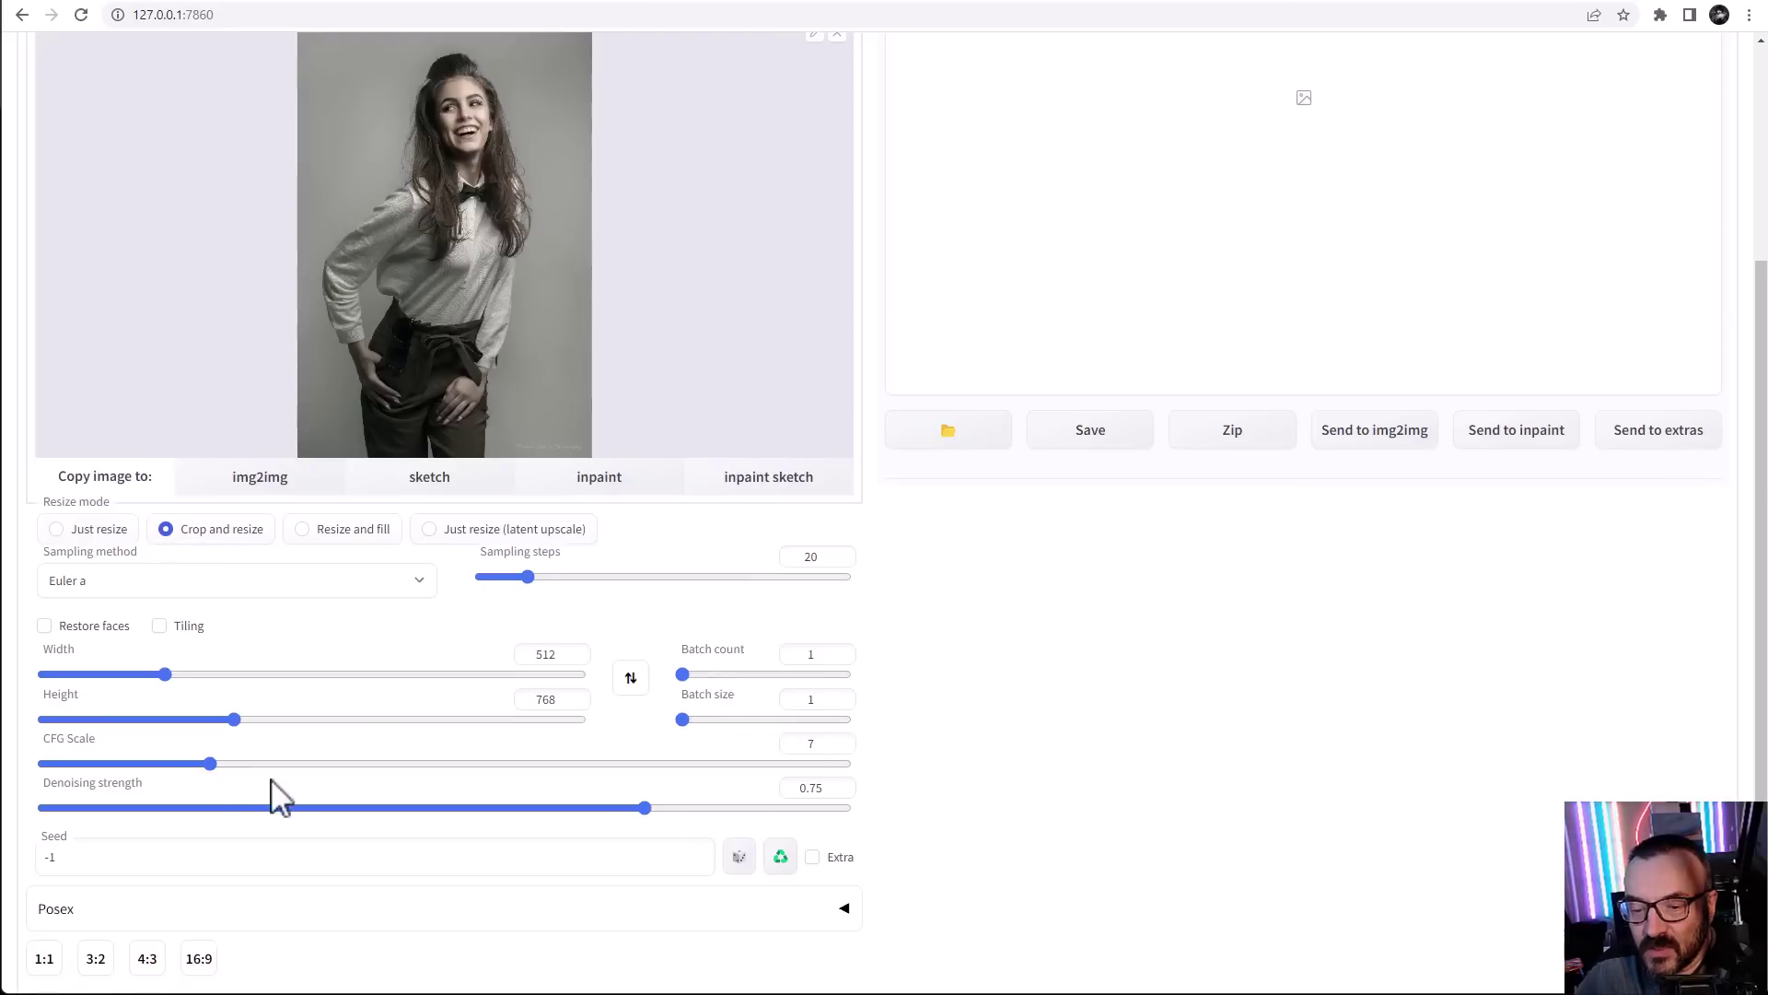
pyautogui.doubleClick(819, 558)
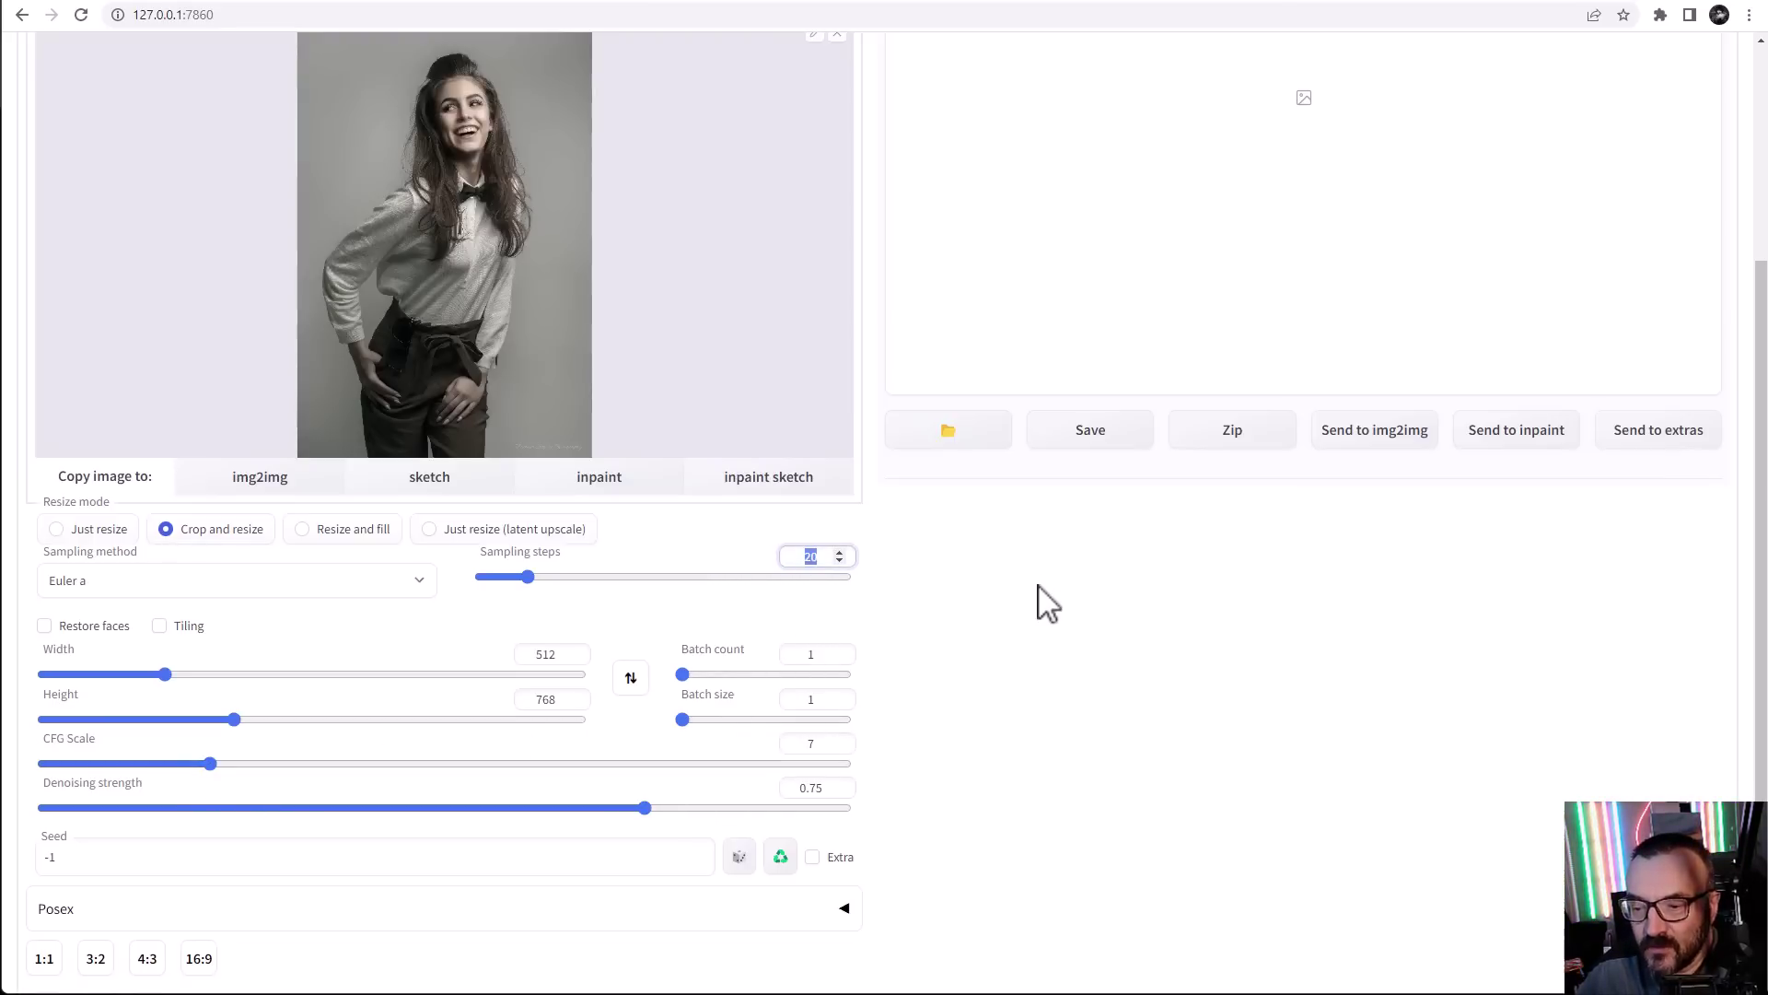
pyautogui.write('35')
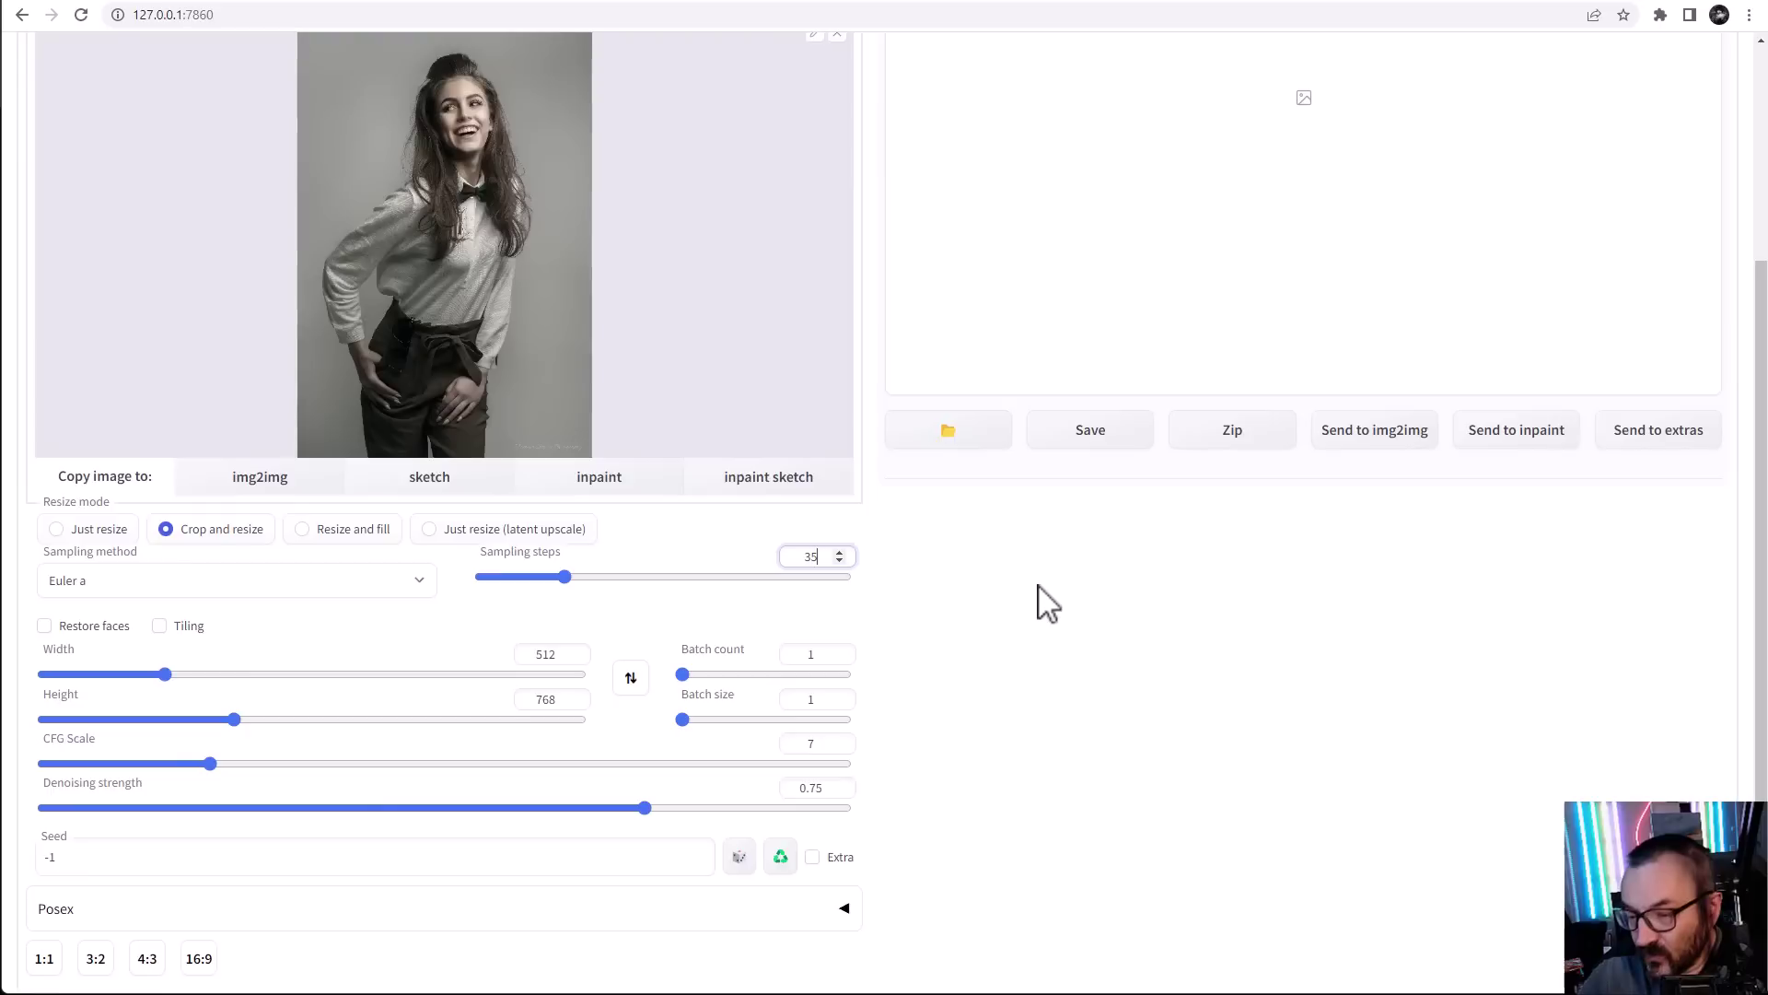
pyautogui.click(212, 763)
pyautogui.moveTo(213, 764); pyautogui.dragTo(265, 764)
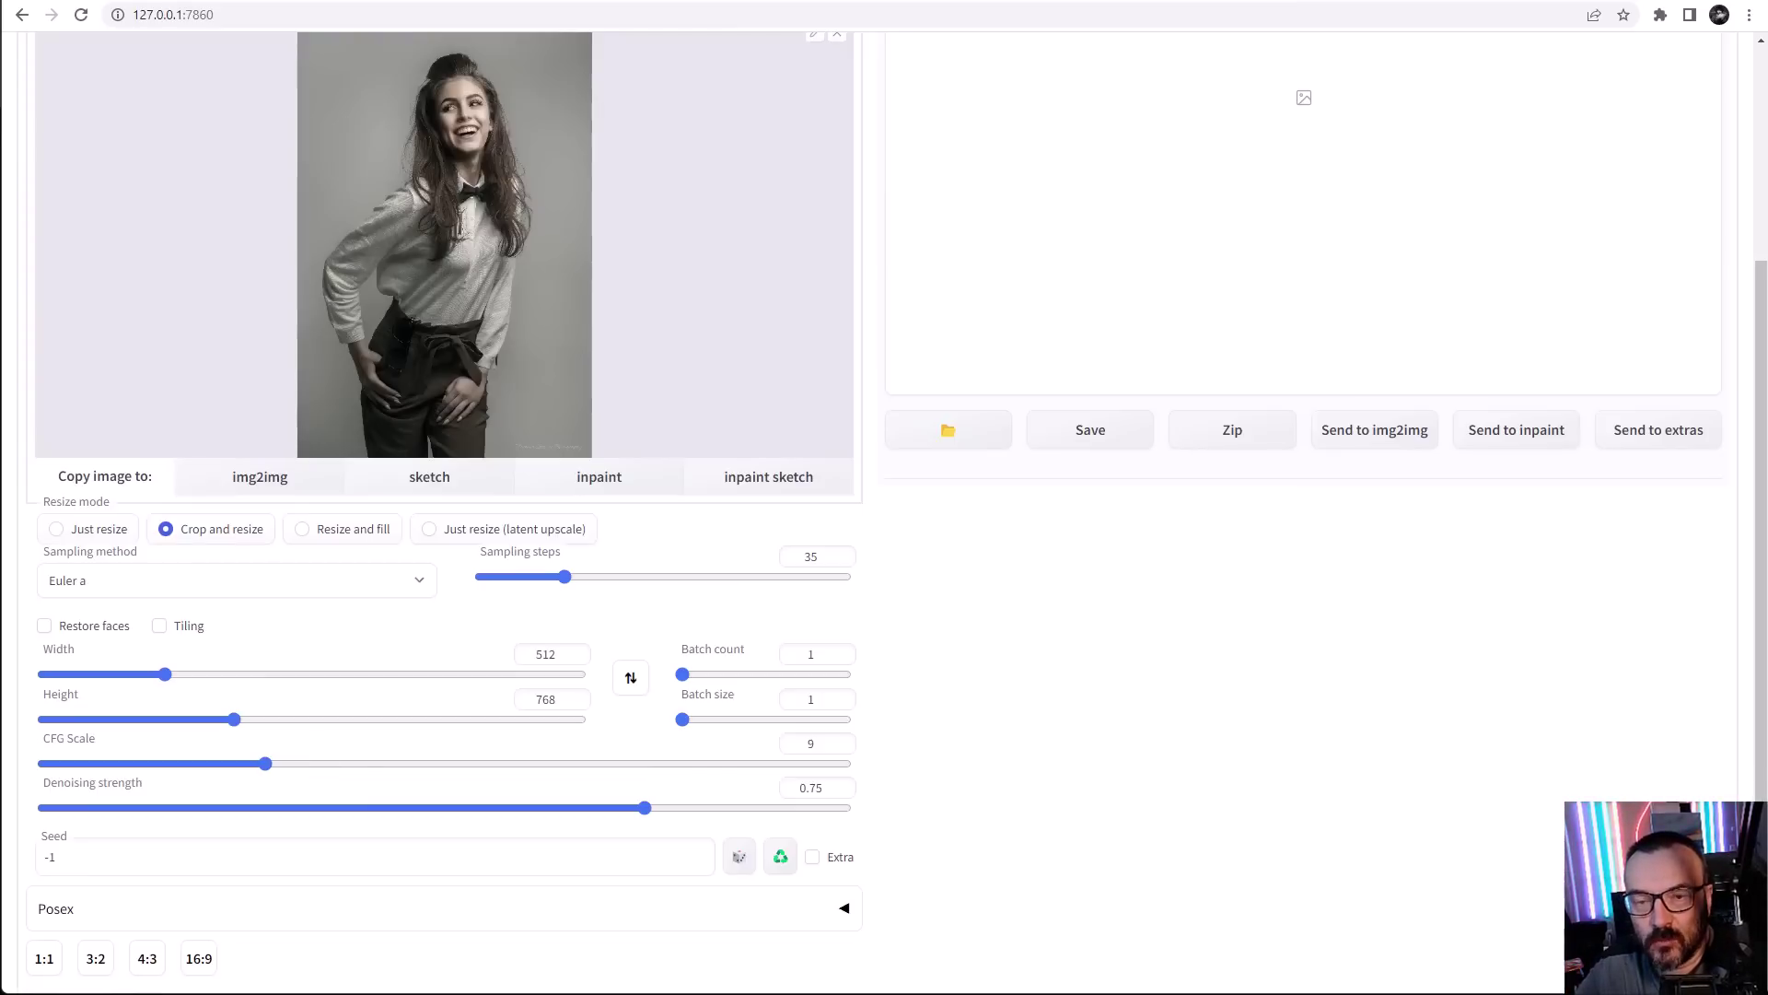
# Generate a portrait, then raise denoising strength to 1 and generate a new purple-haired gothic elf
pyautogui.scroll(4, 442, 497)
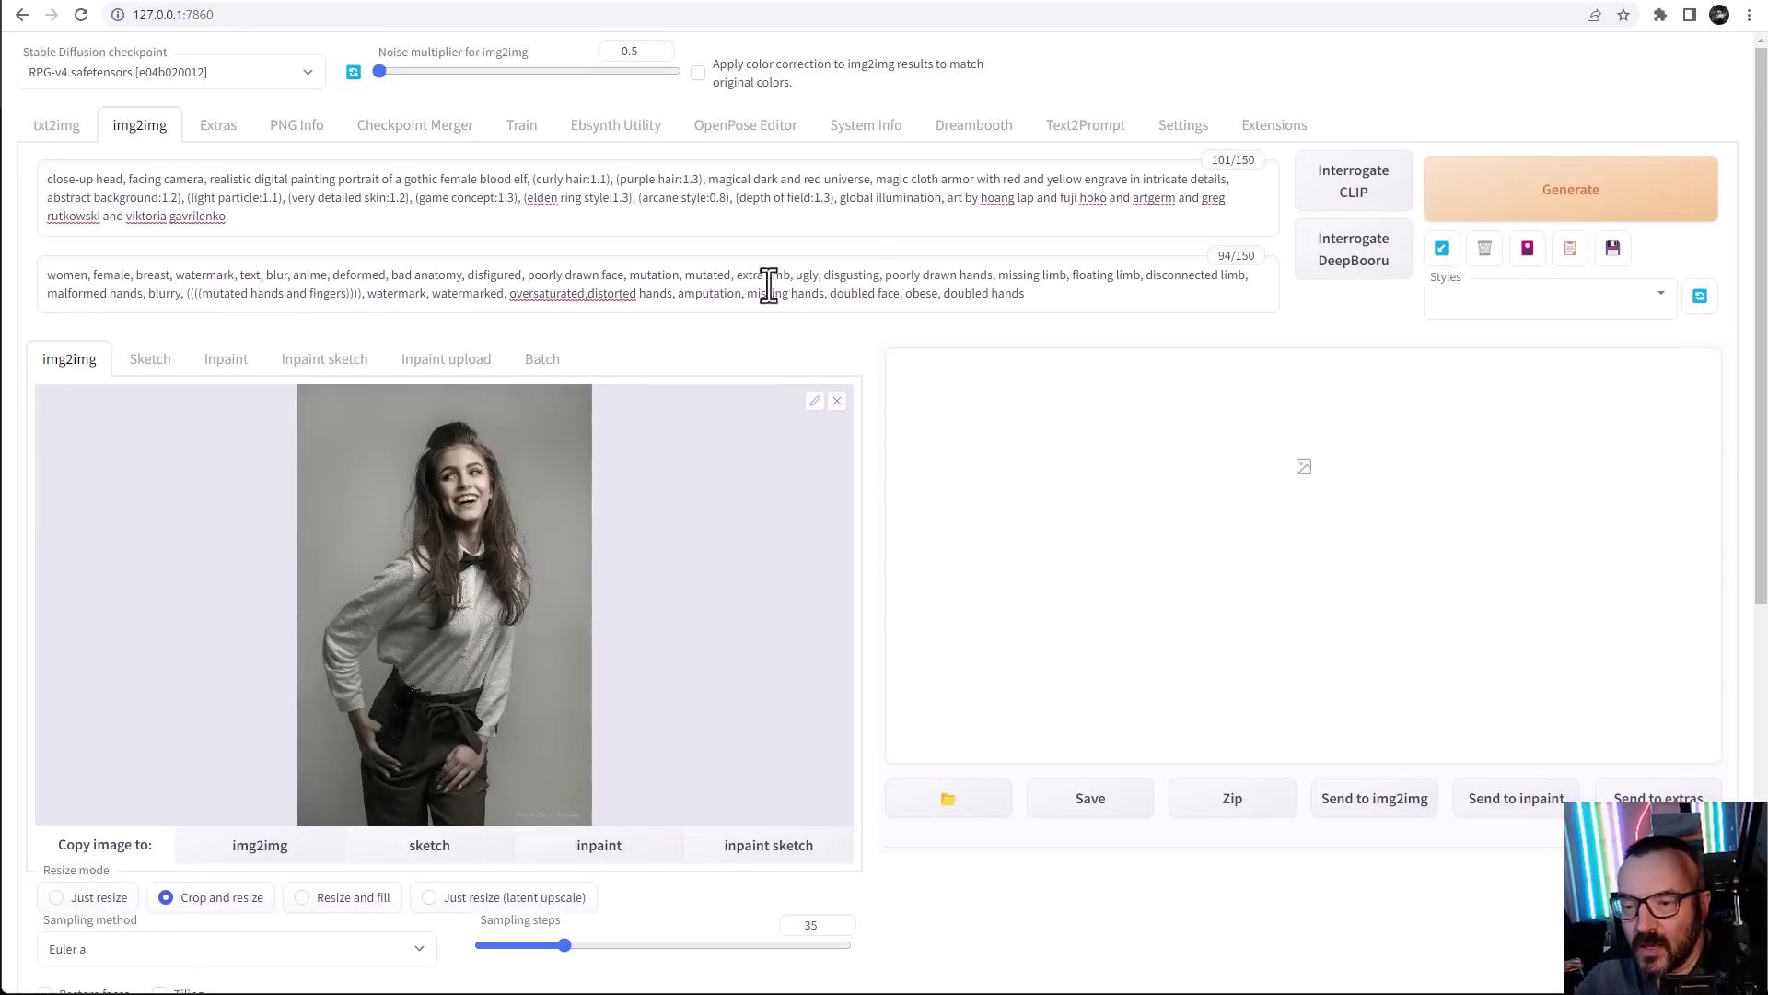
pyautogui.click(1627, 196)
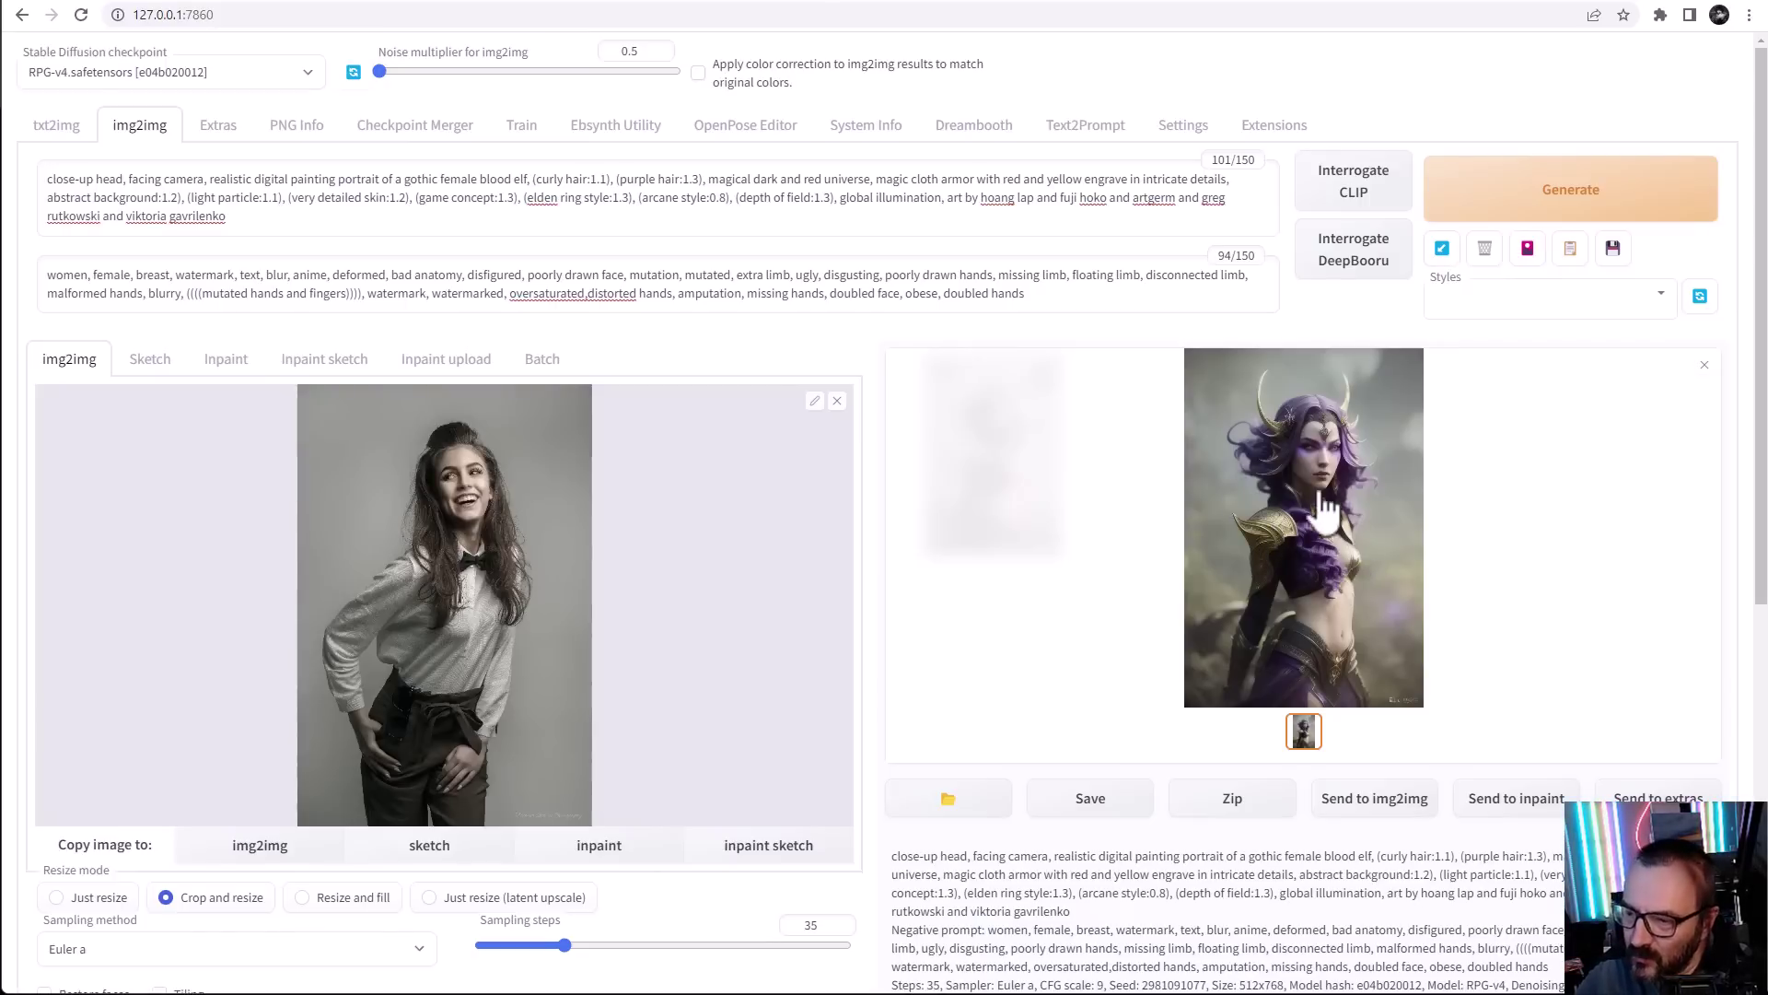
pyautogui.scroll(-1, 866, 435)
pyautogui.scroll(-3, 866, 436)
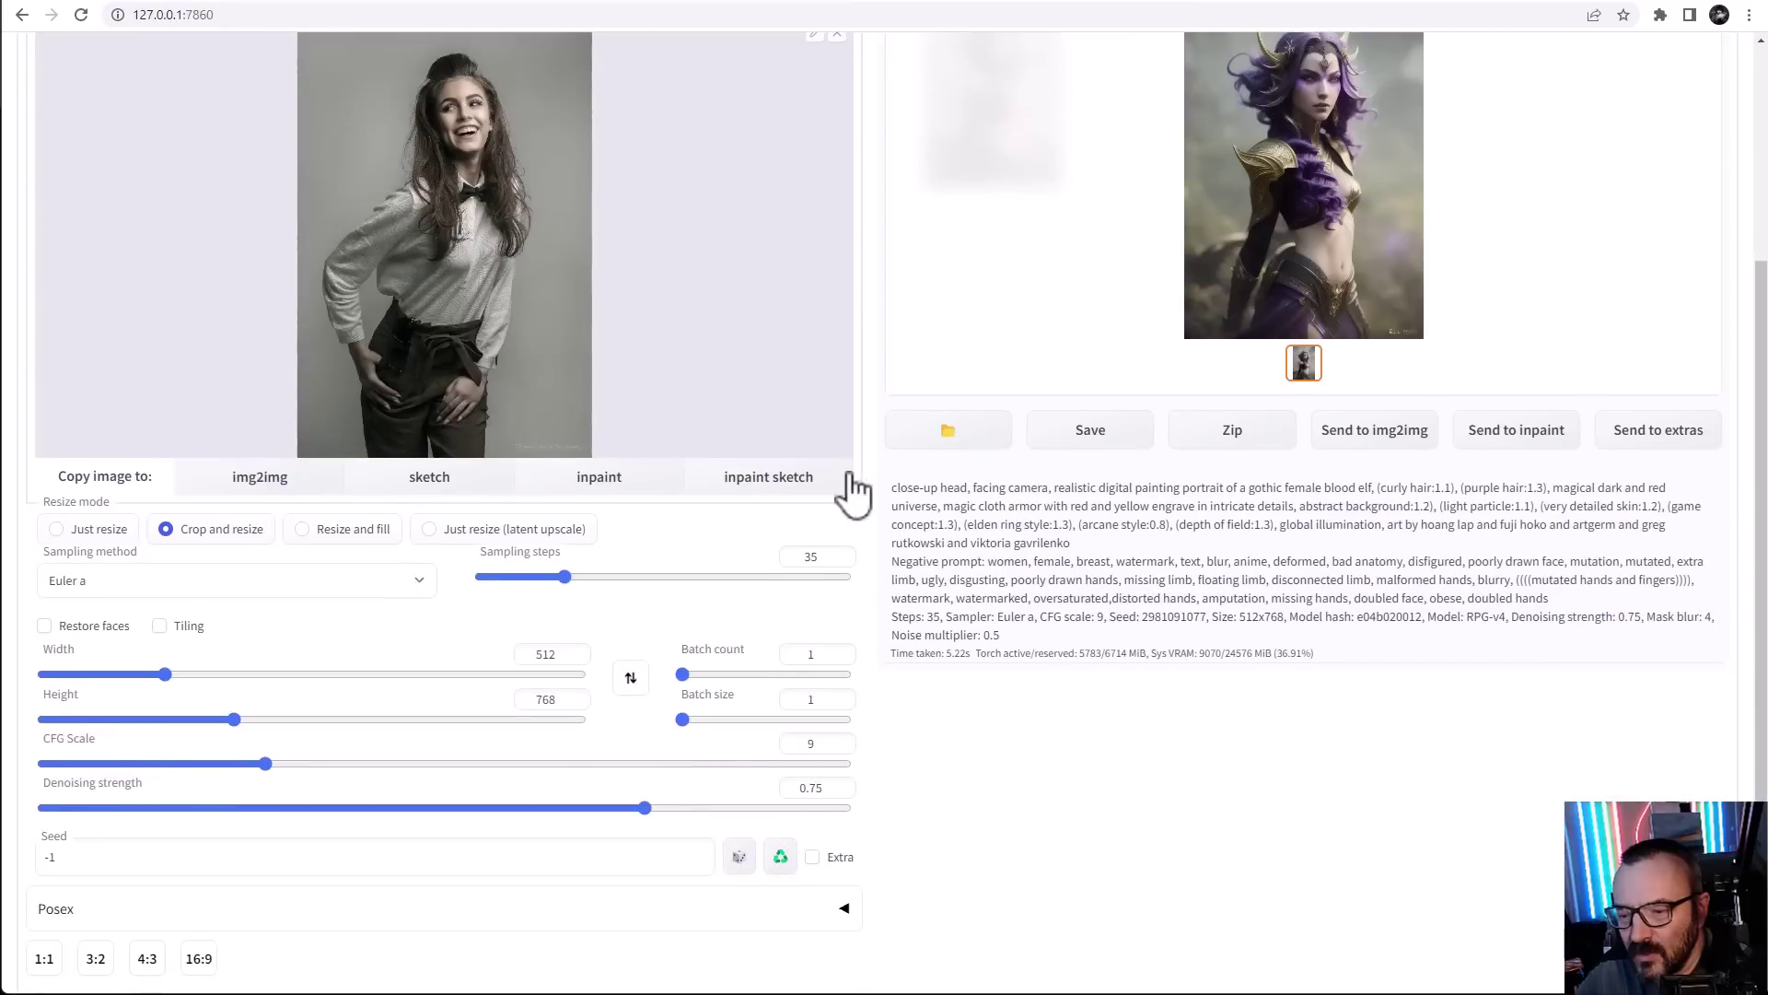
pyautogui.moveTo(644, 808); pyautogui.dragTo(948, 829)
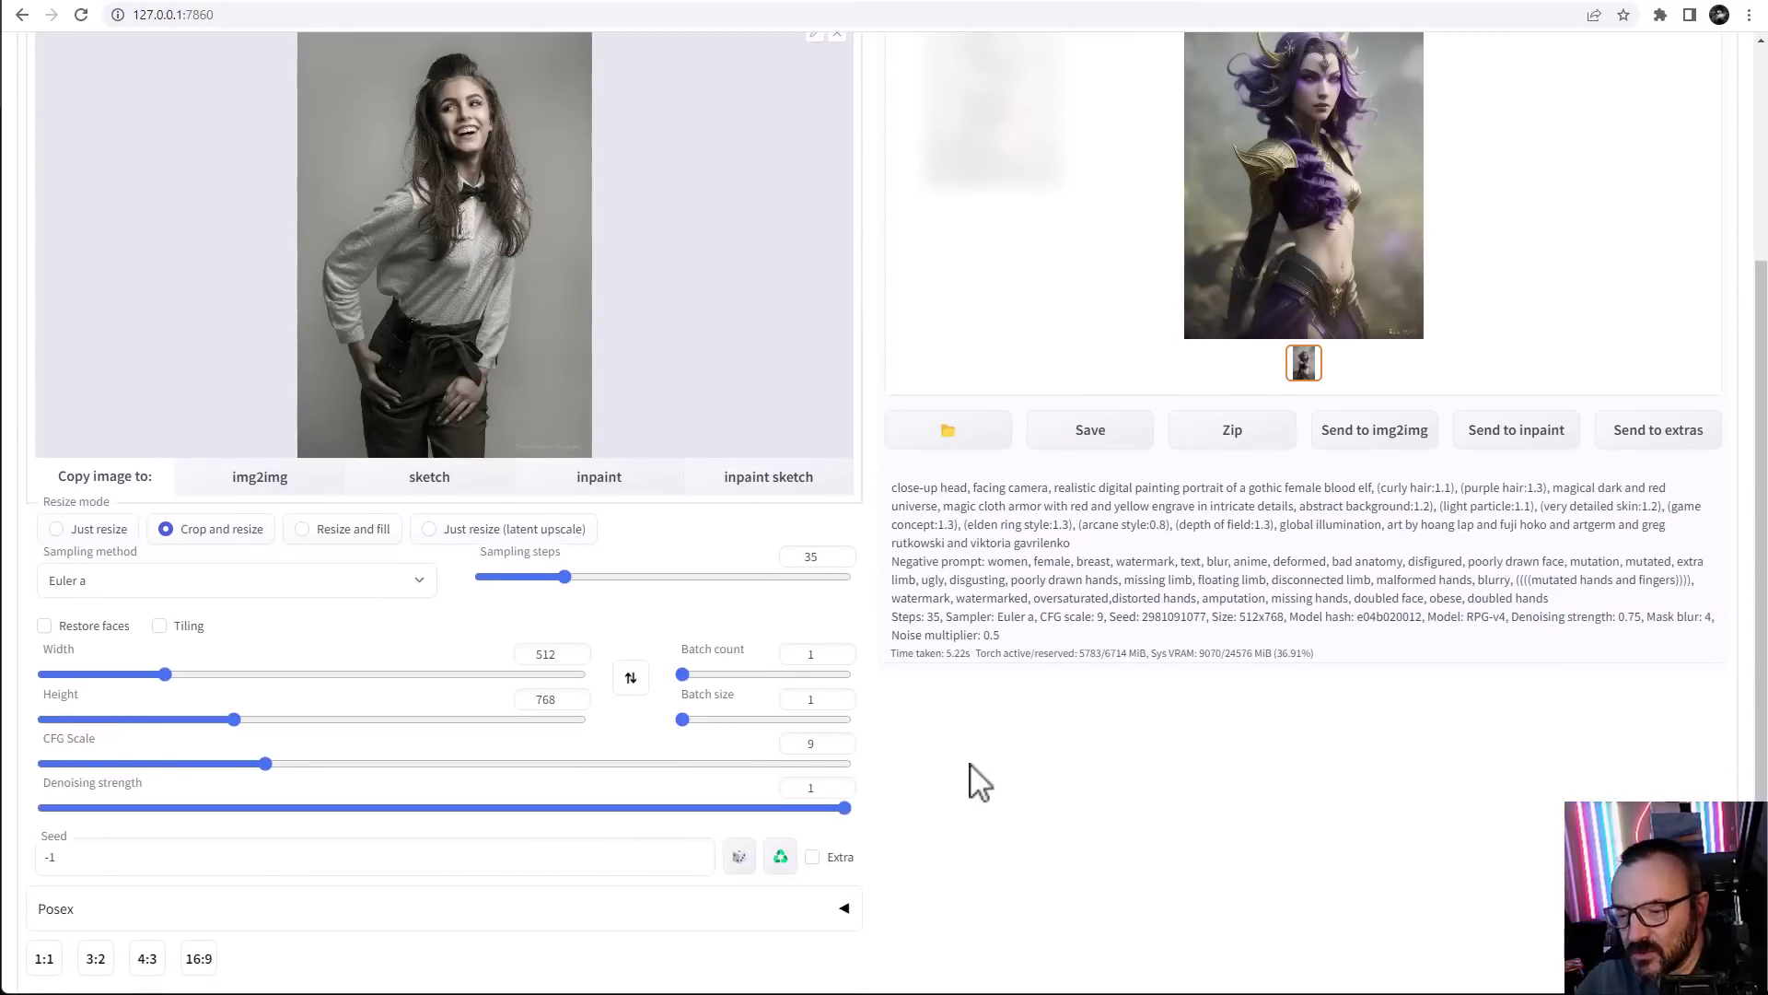
pyautogui.scroll(4, 905, 605)
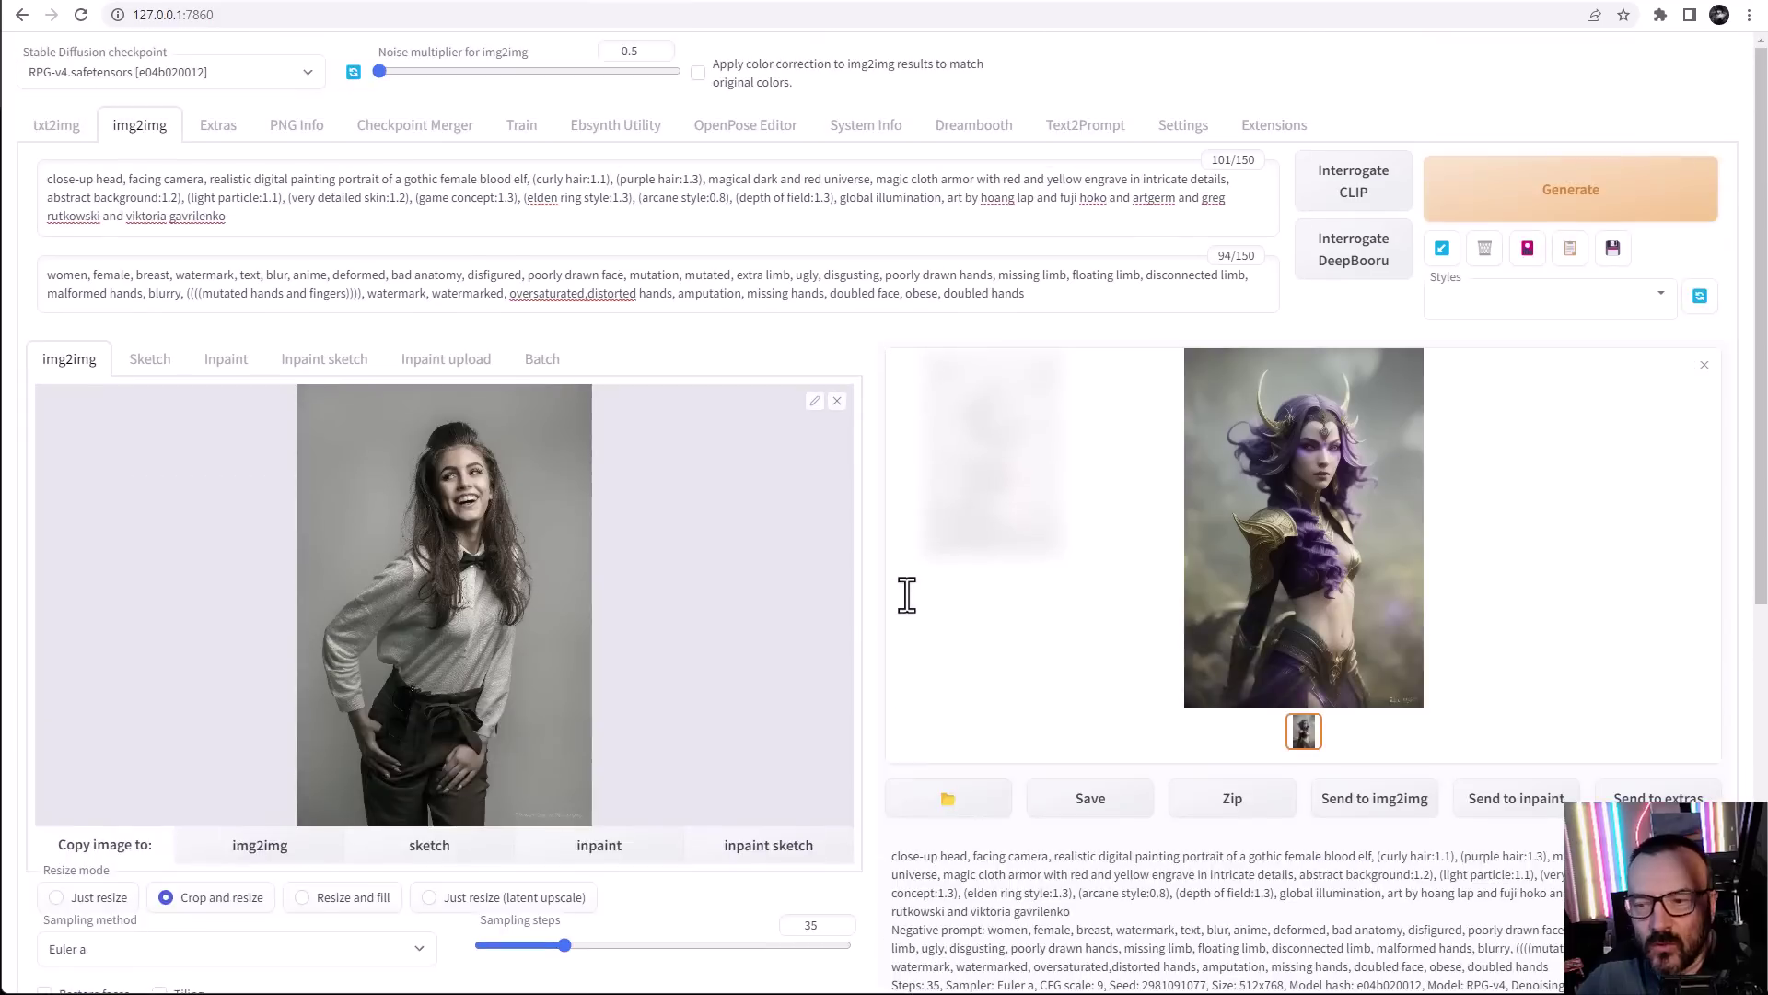
pyautogui.click(1646, 225)
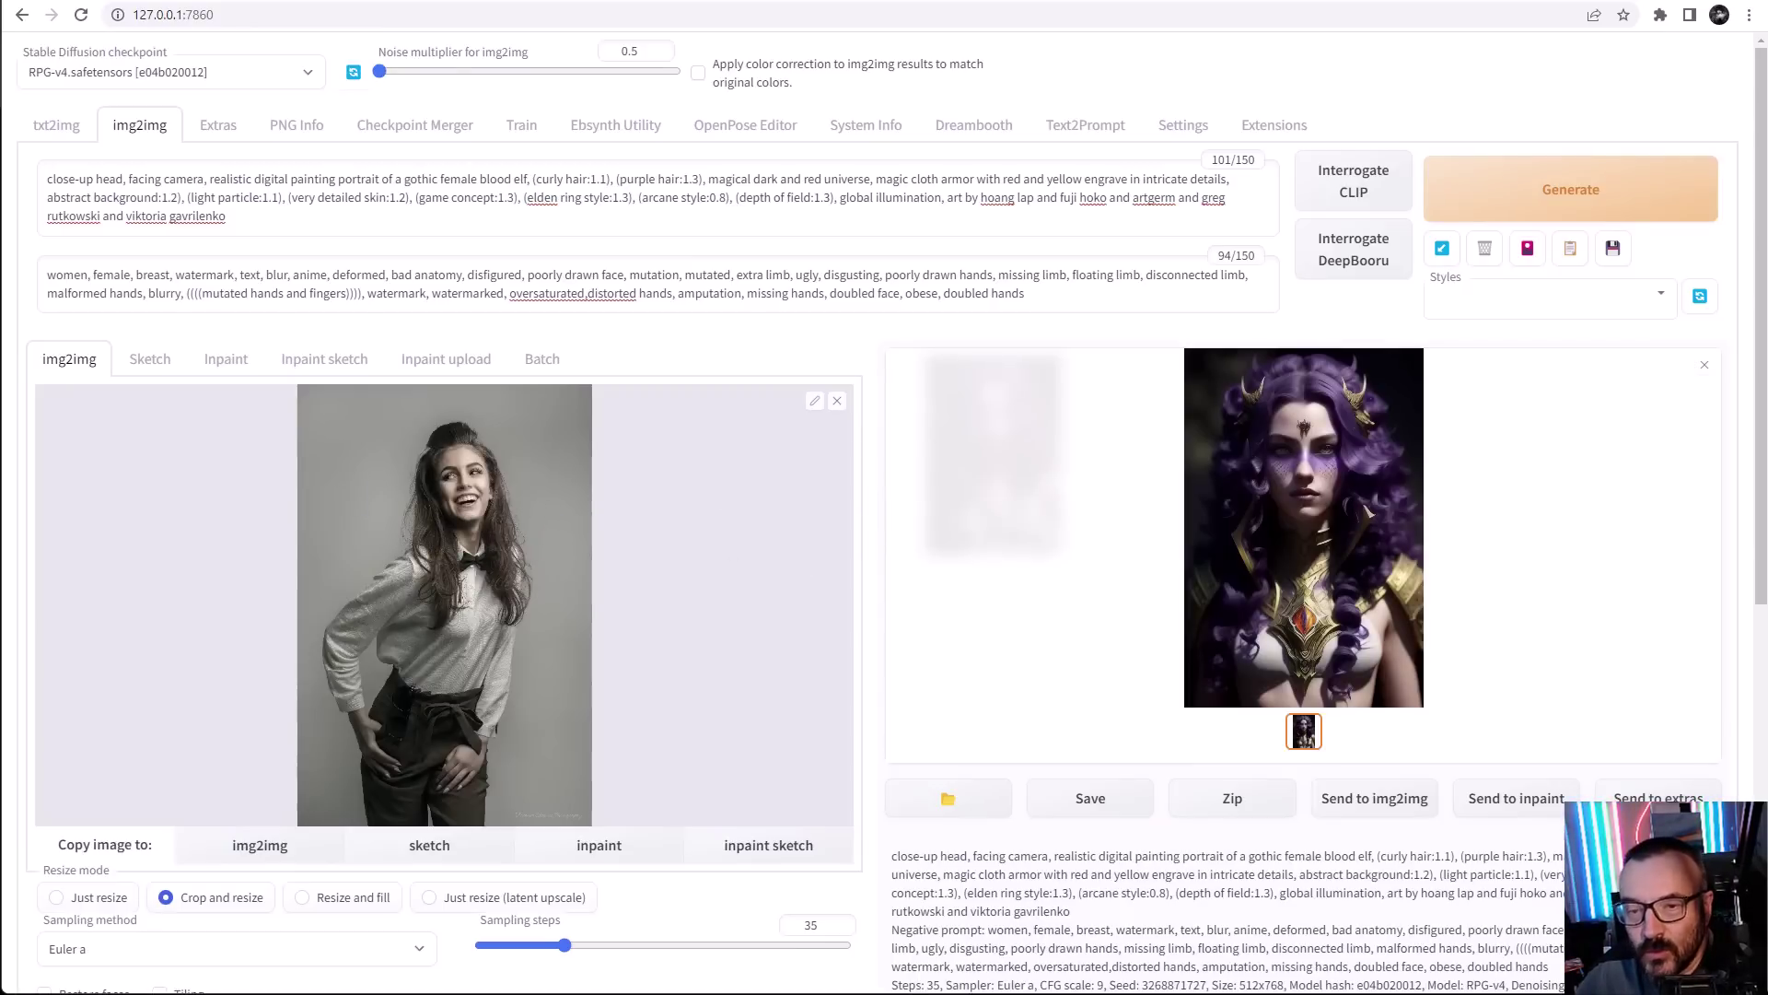
# Expand the ControlNet section and check the ControlNet settings page's Multi ControlNet max of 3
pyautogui.scroll(-7, 801, 564)
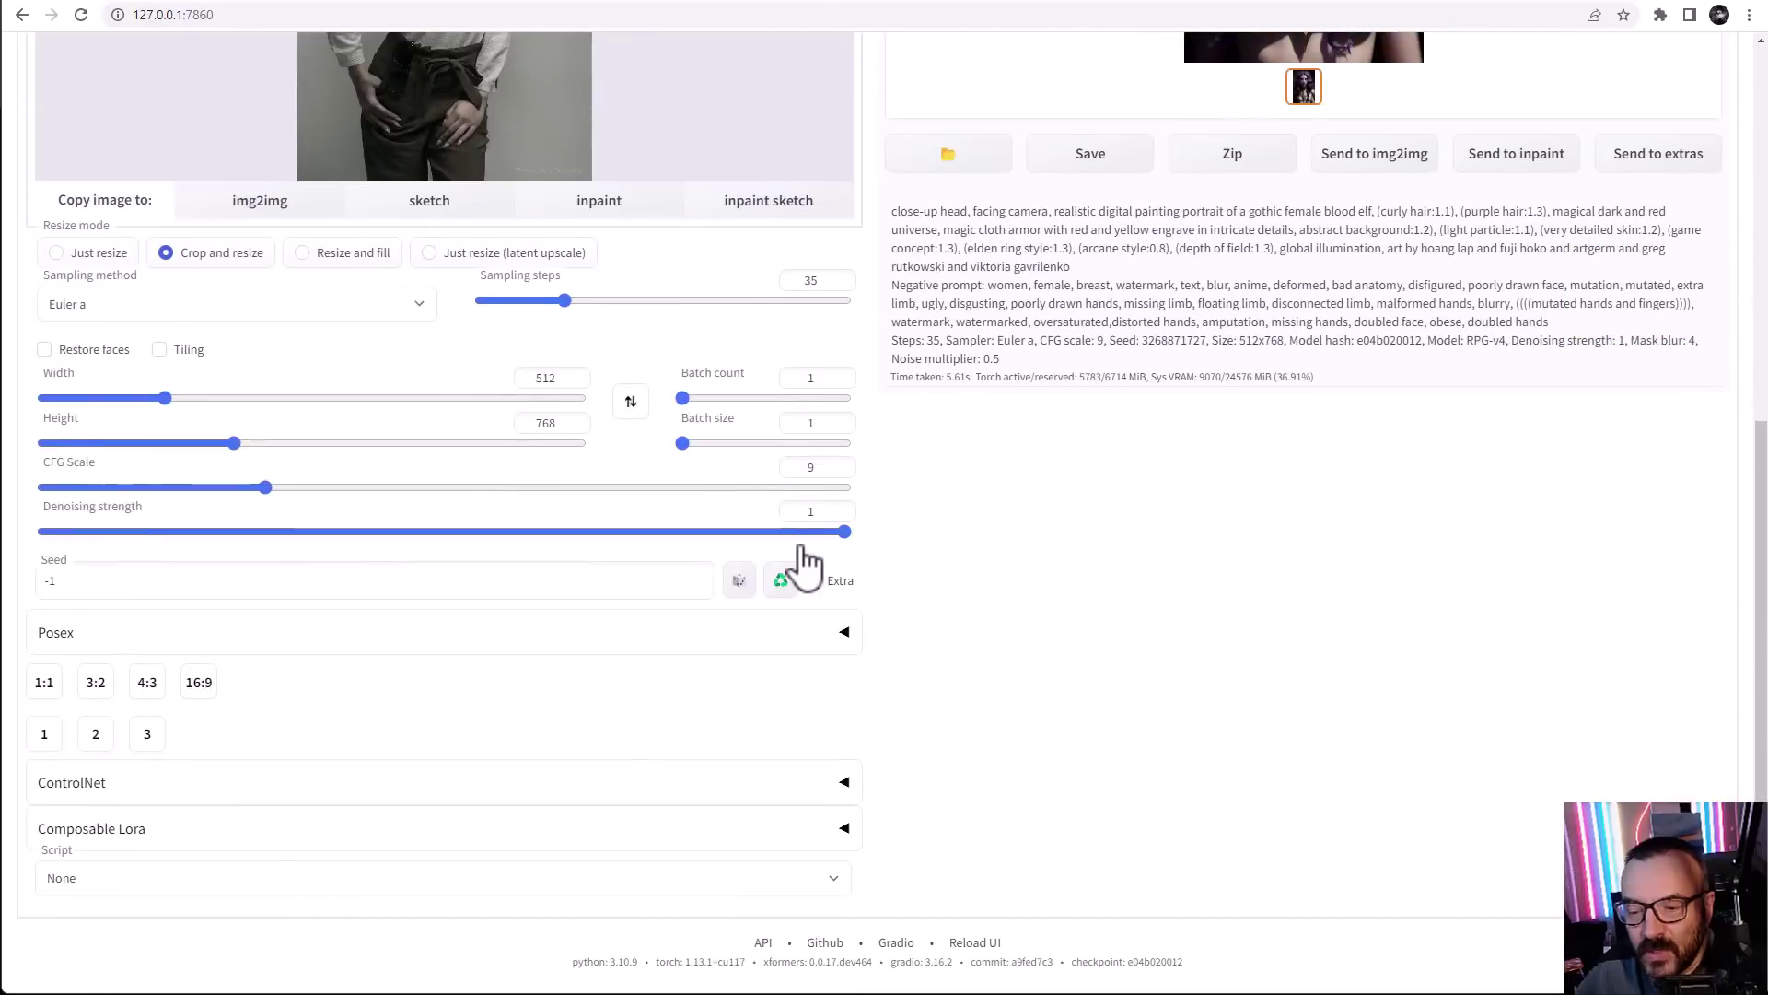
pyautogui.scroll(6, 841, 440)
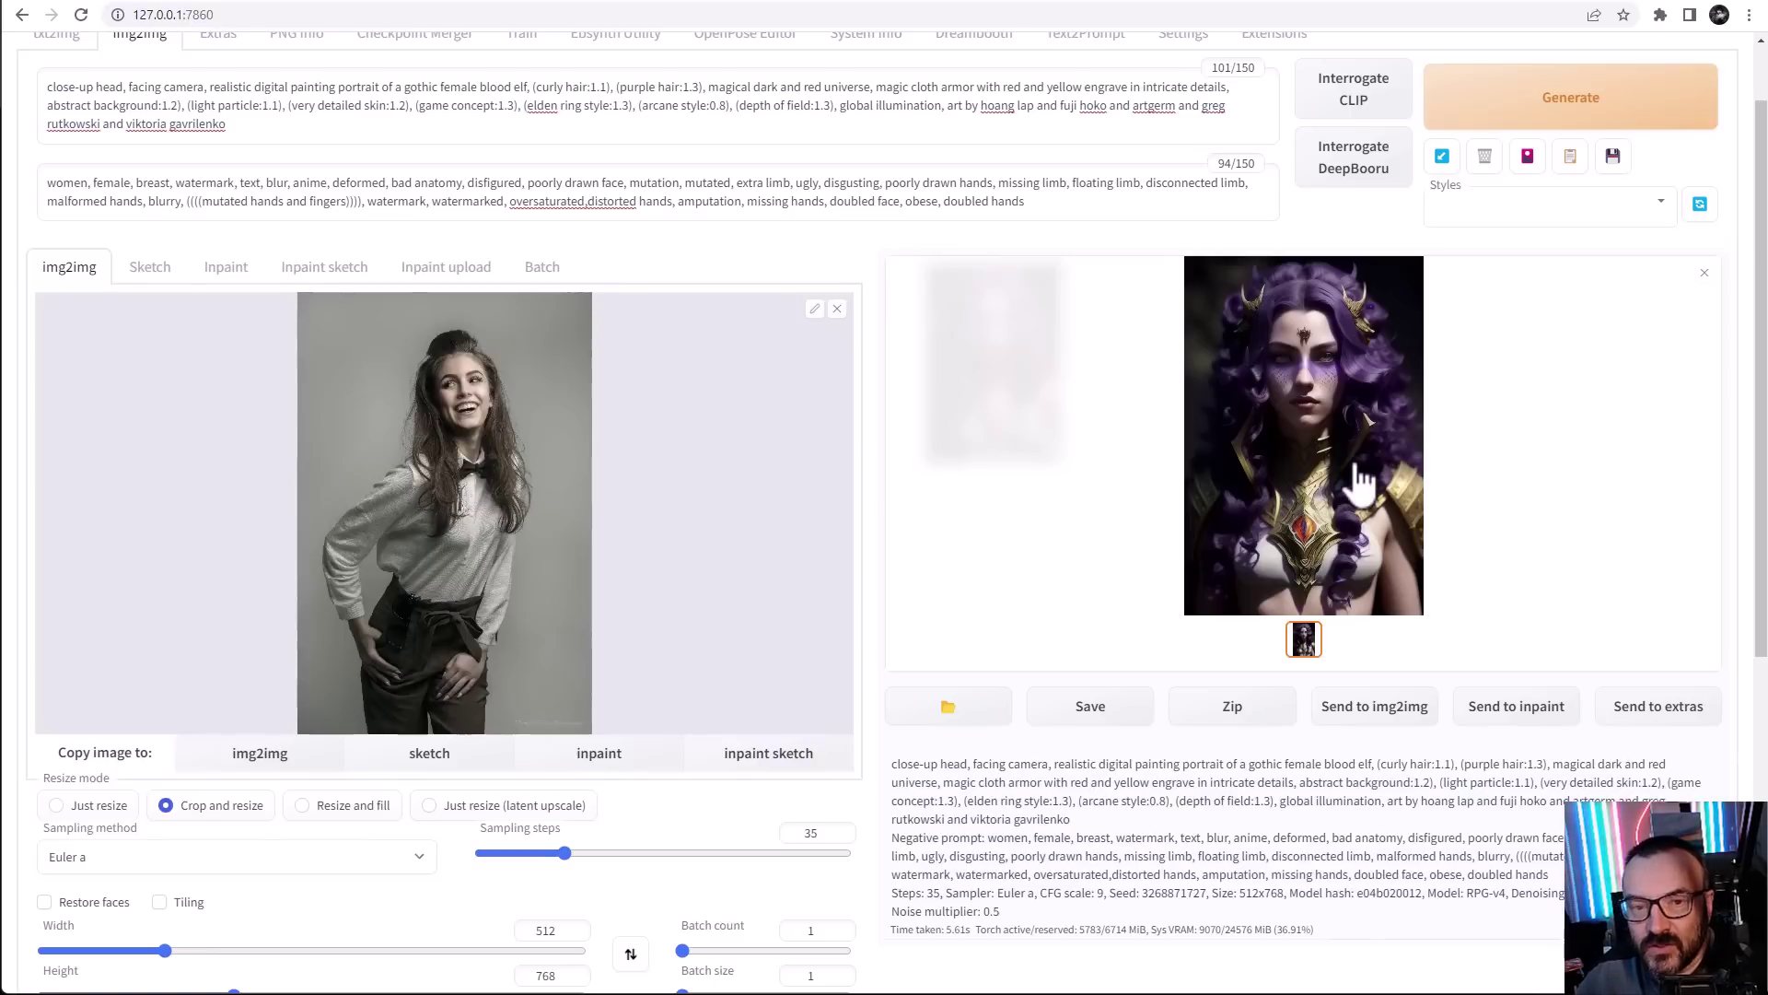
pyautogui.scroll(-6, 869, 426)
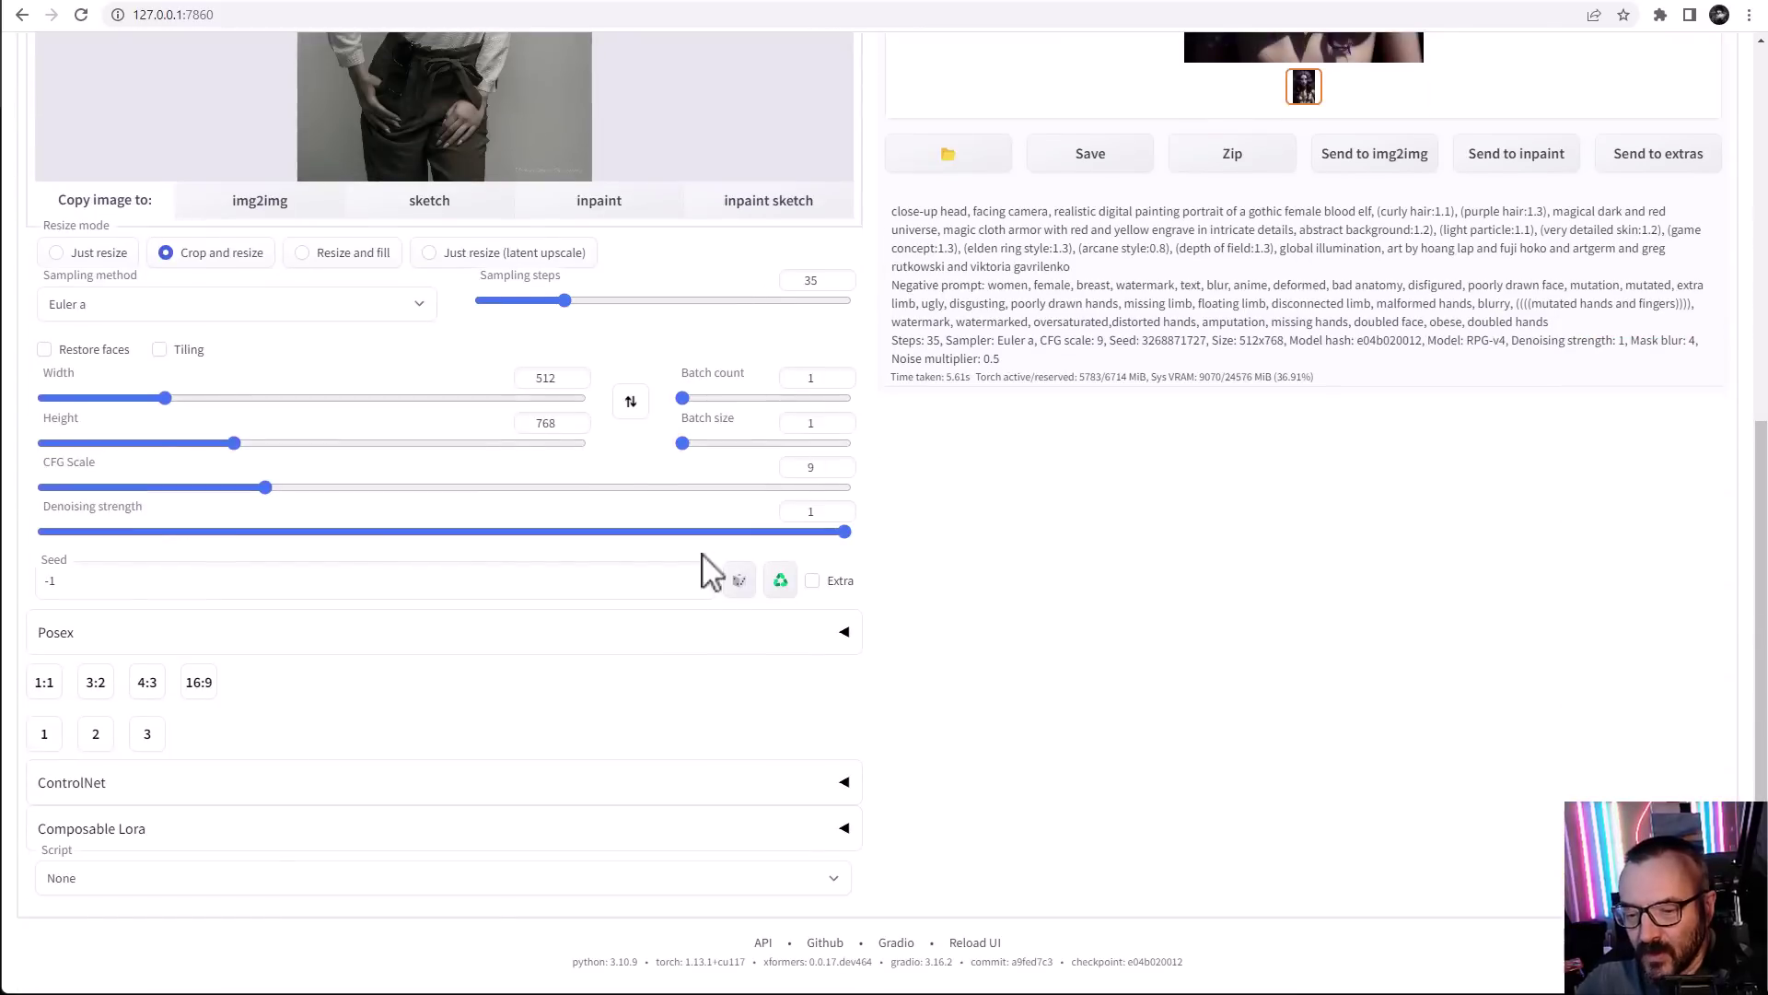
pyautogui.click(485, 801)
pyautogui.scroll(-2, 532, 679)
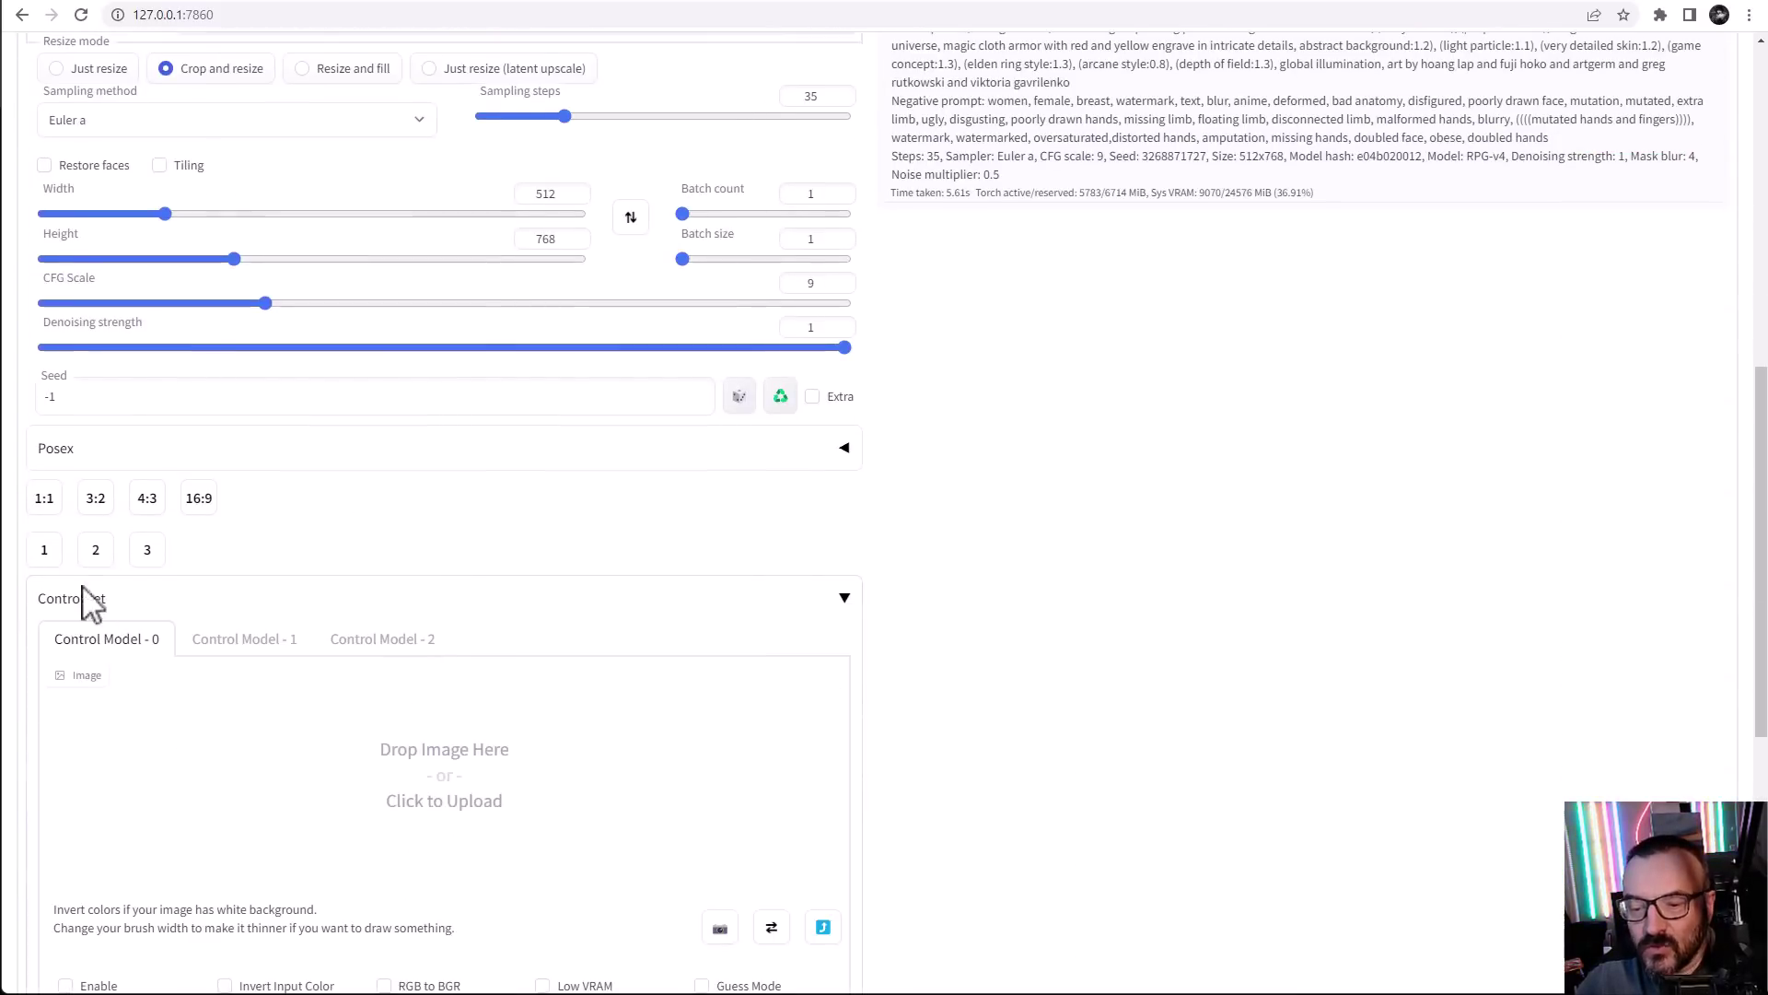
pyautogui.scroll(9, 939, 644)
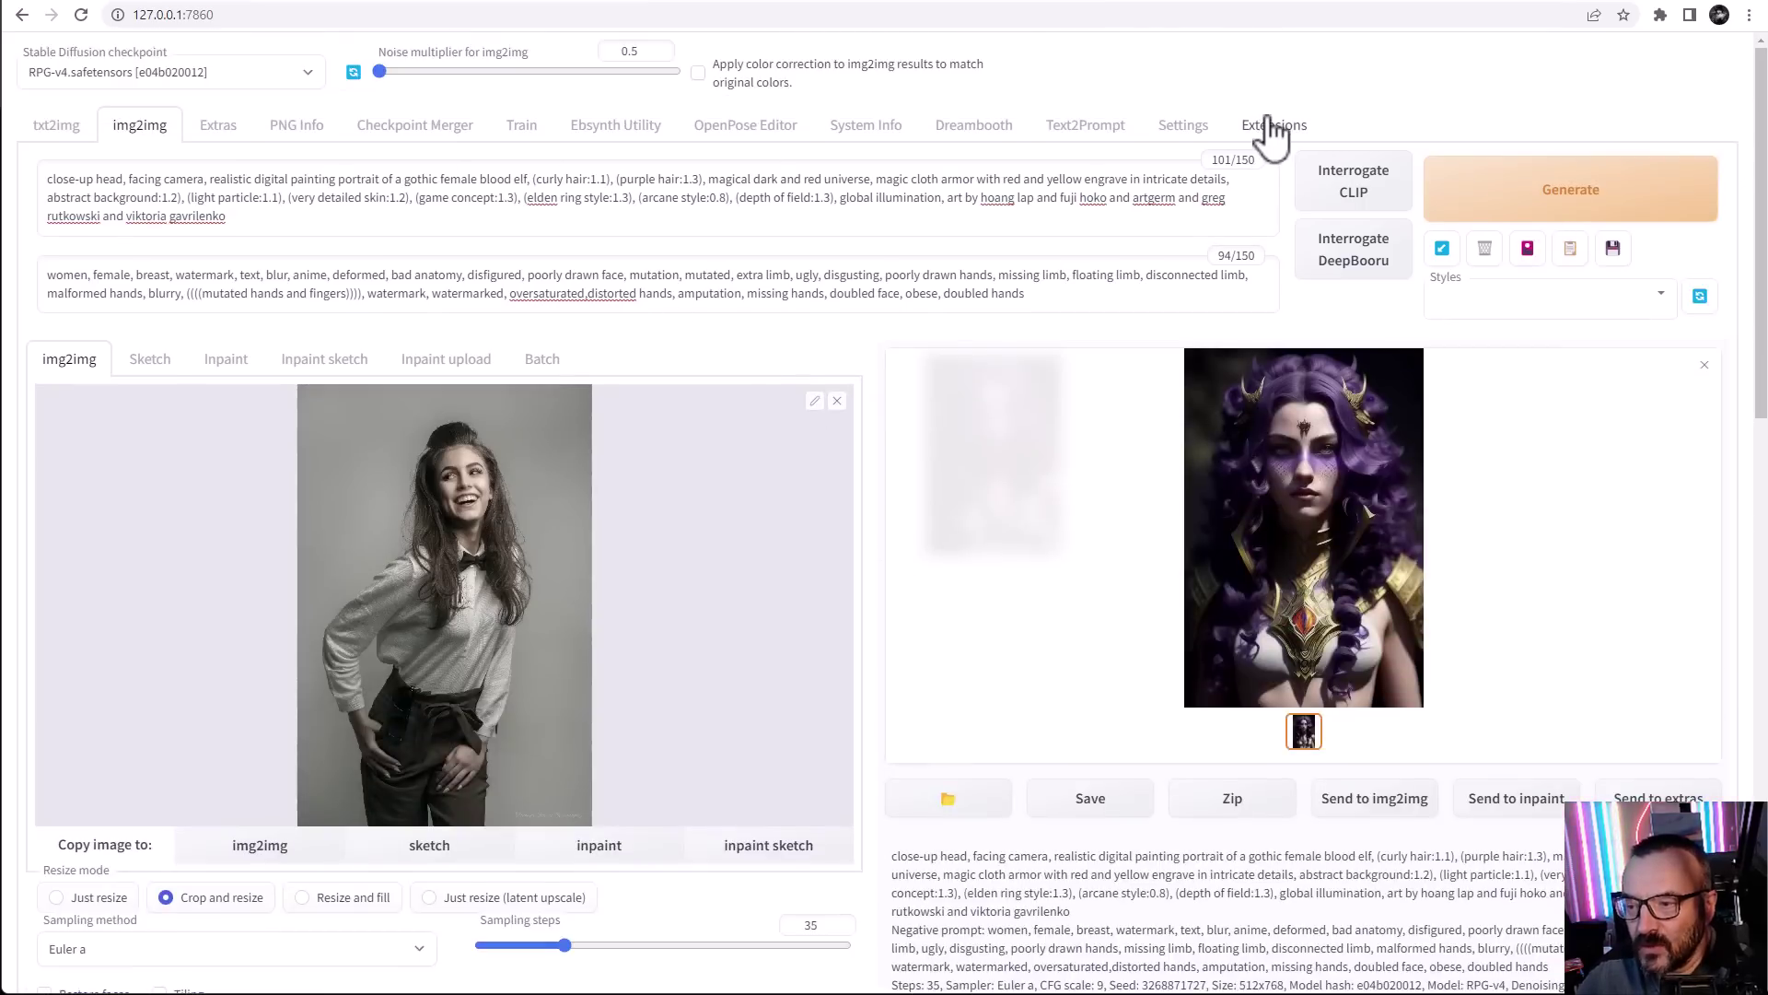
pyautogui.click(1178, 136)
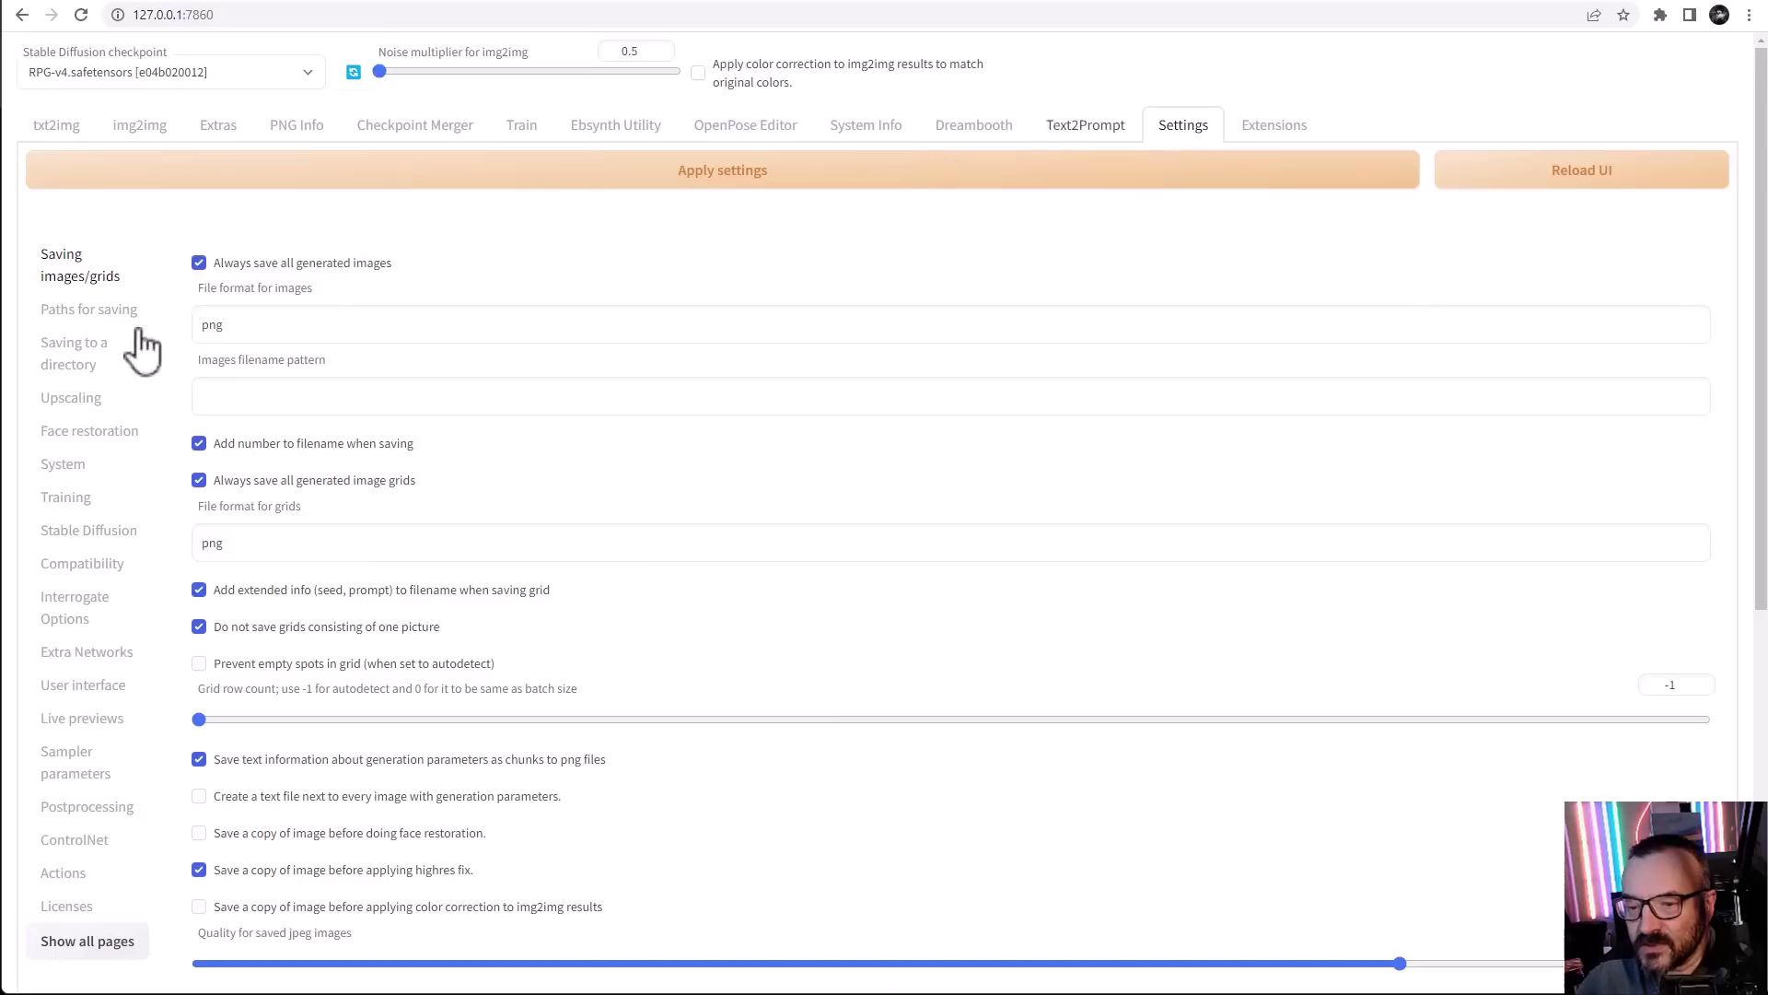
pyautogui.click(81, 841)
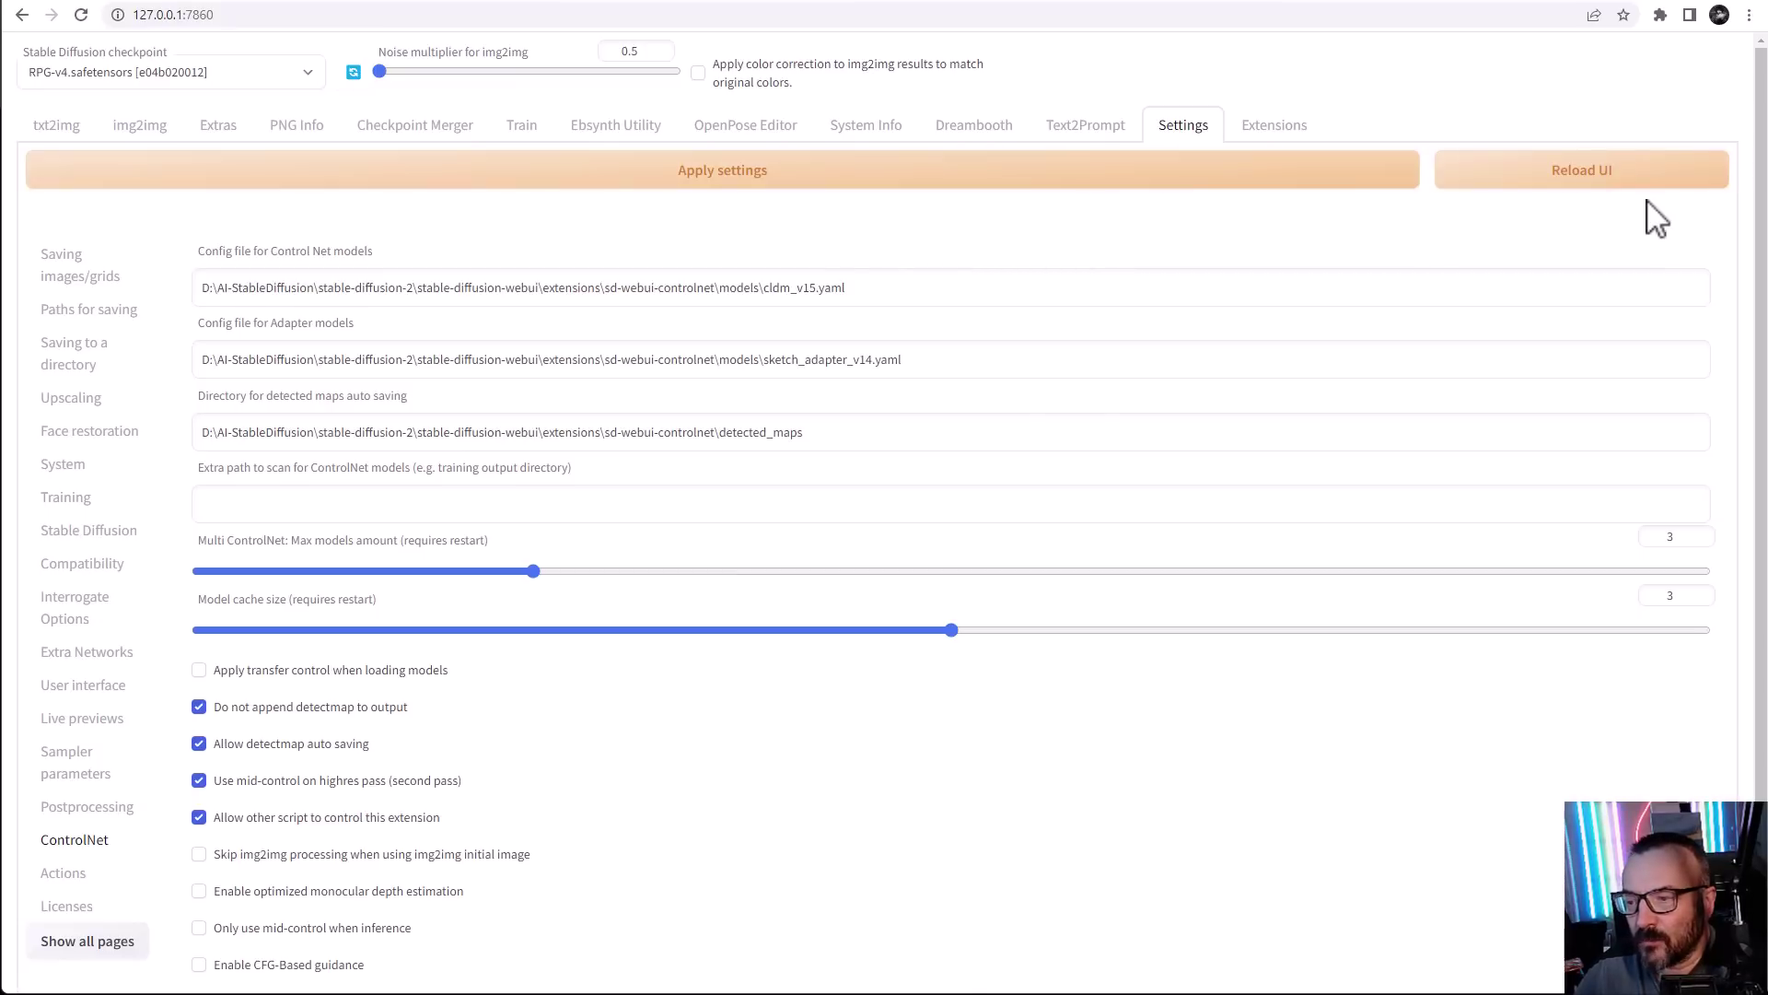
# Back in img2img, enable the first ControlNet unit with openpose and preview the pose skeleton
pyautogui.click(143, 129)
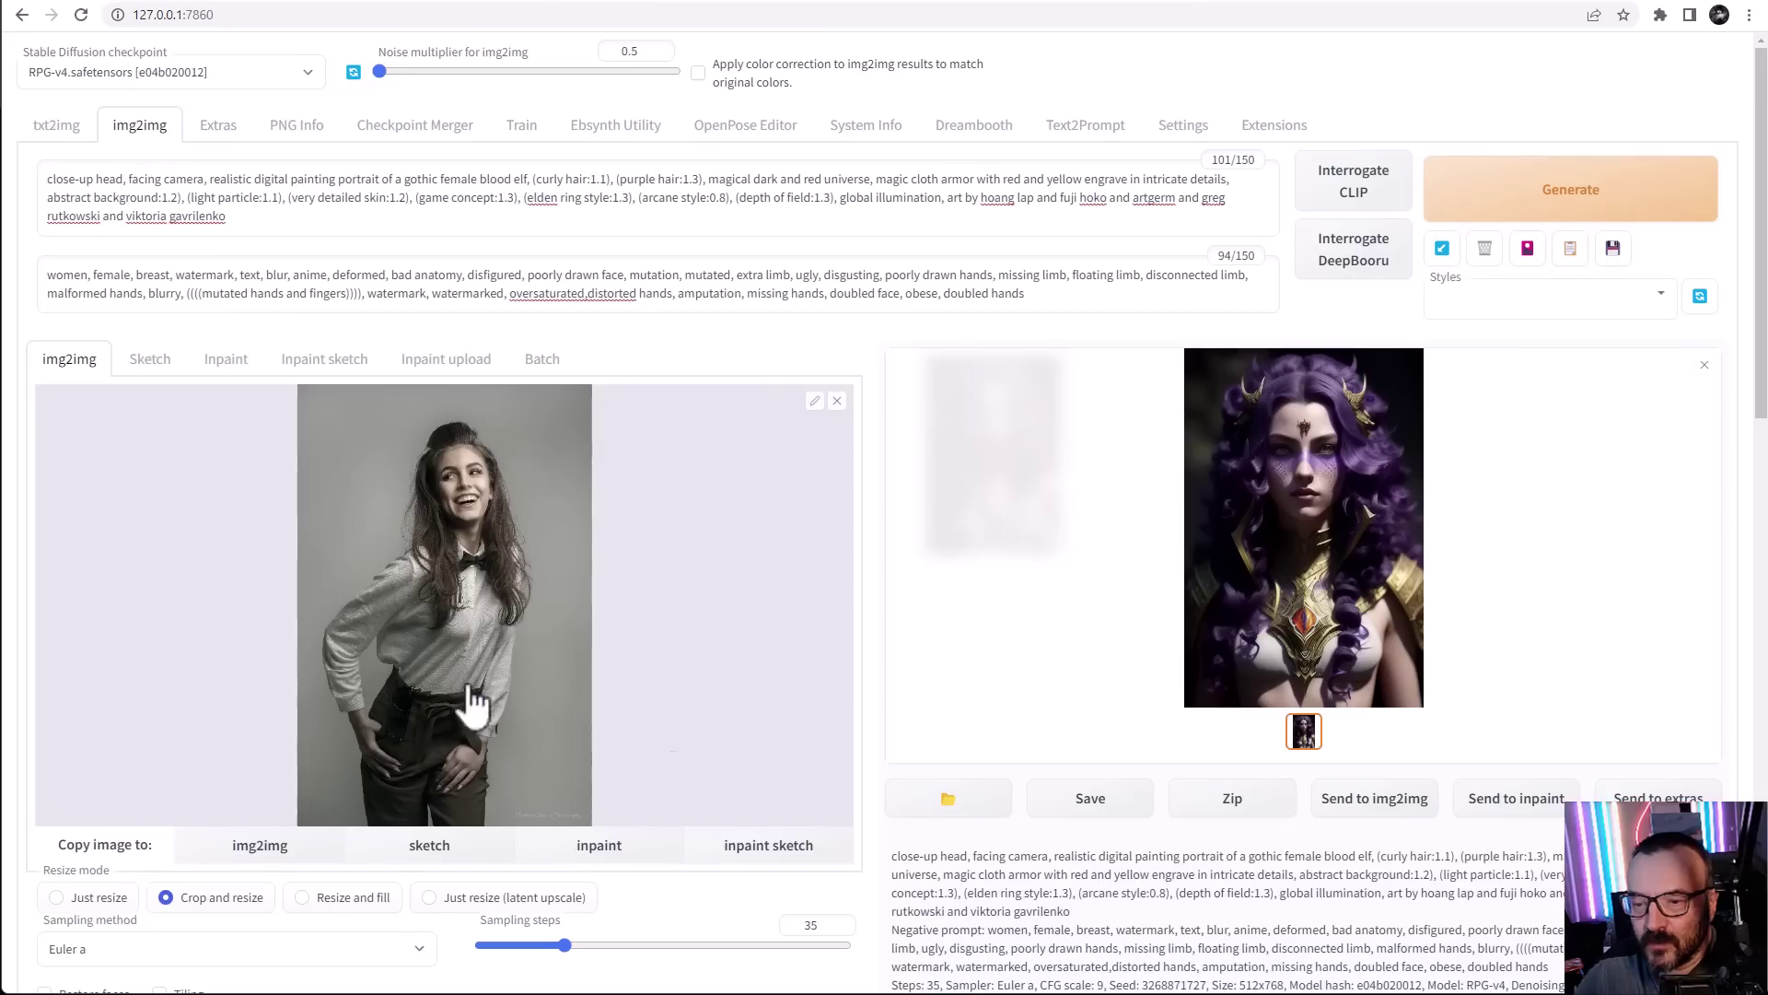
pyautogui.scroll(-7, 693, 479)
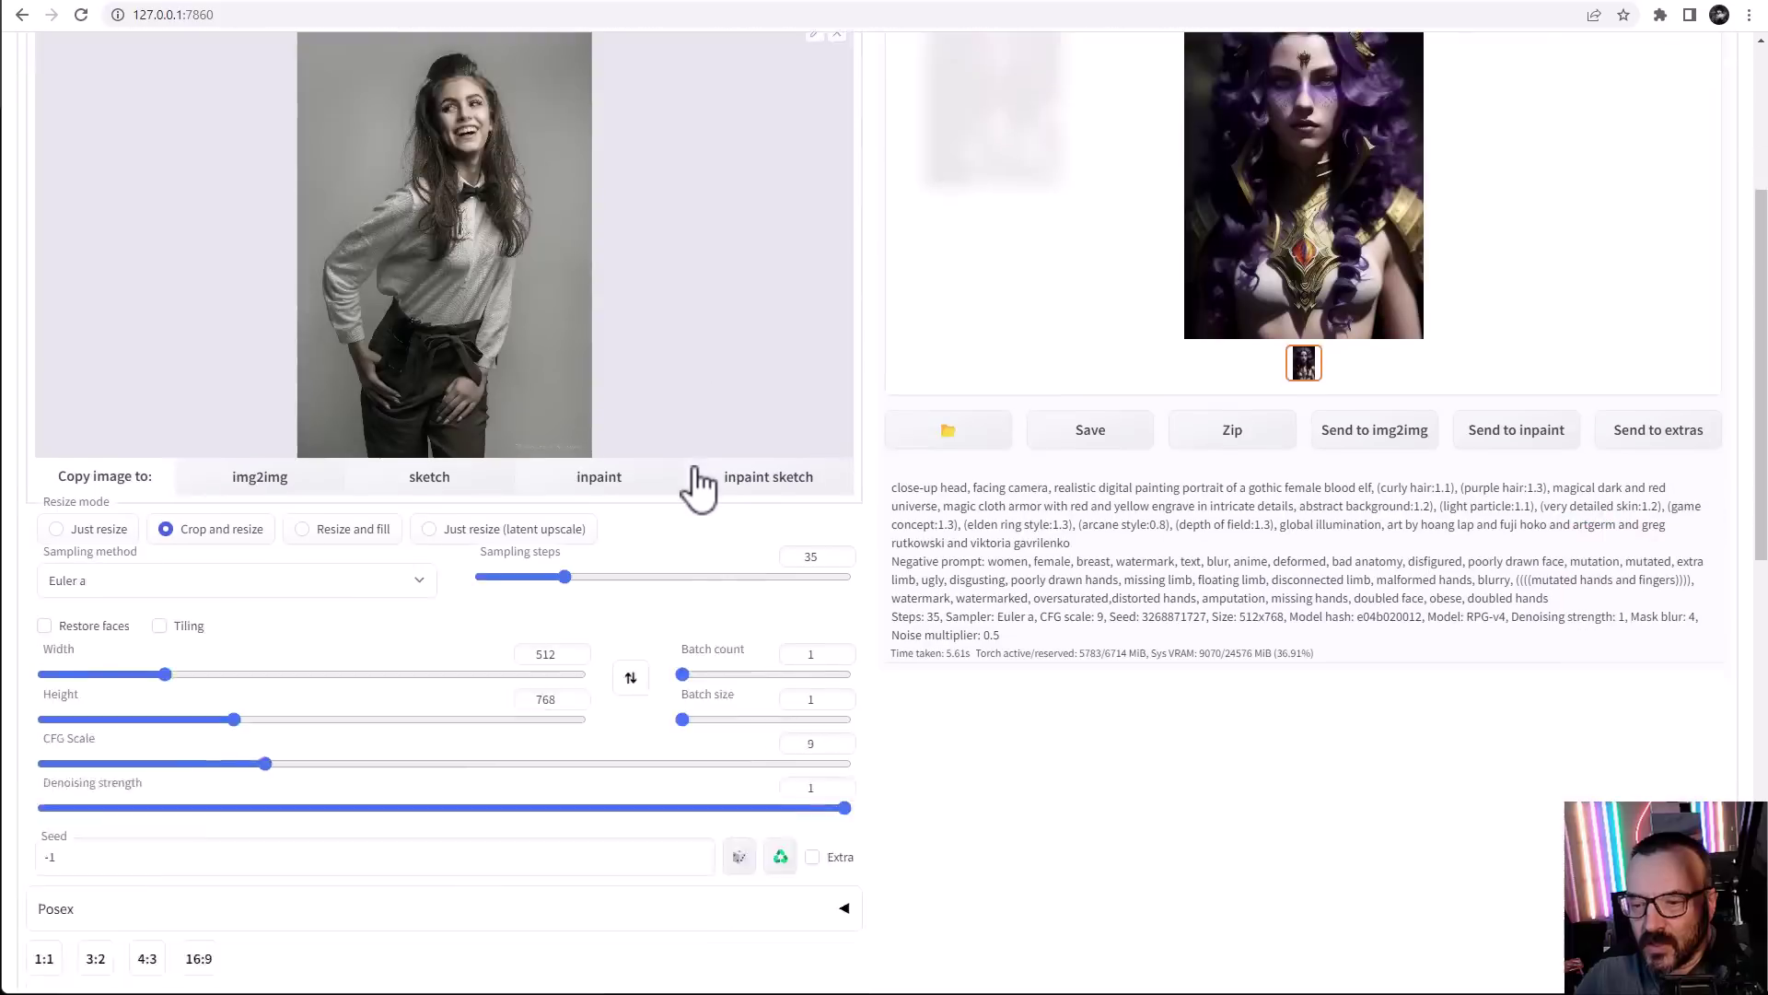
pyautogui.scroll(-3, 700, 484)
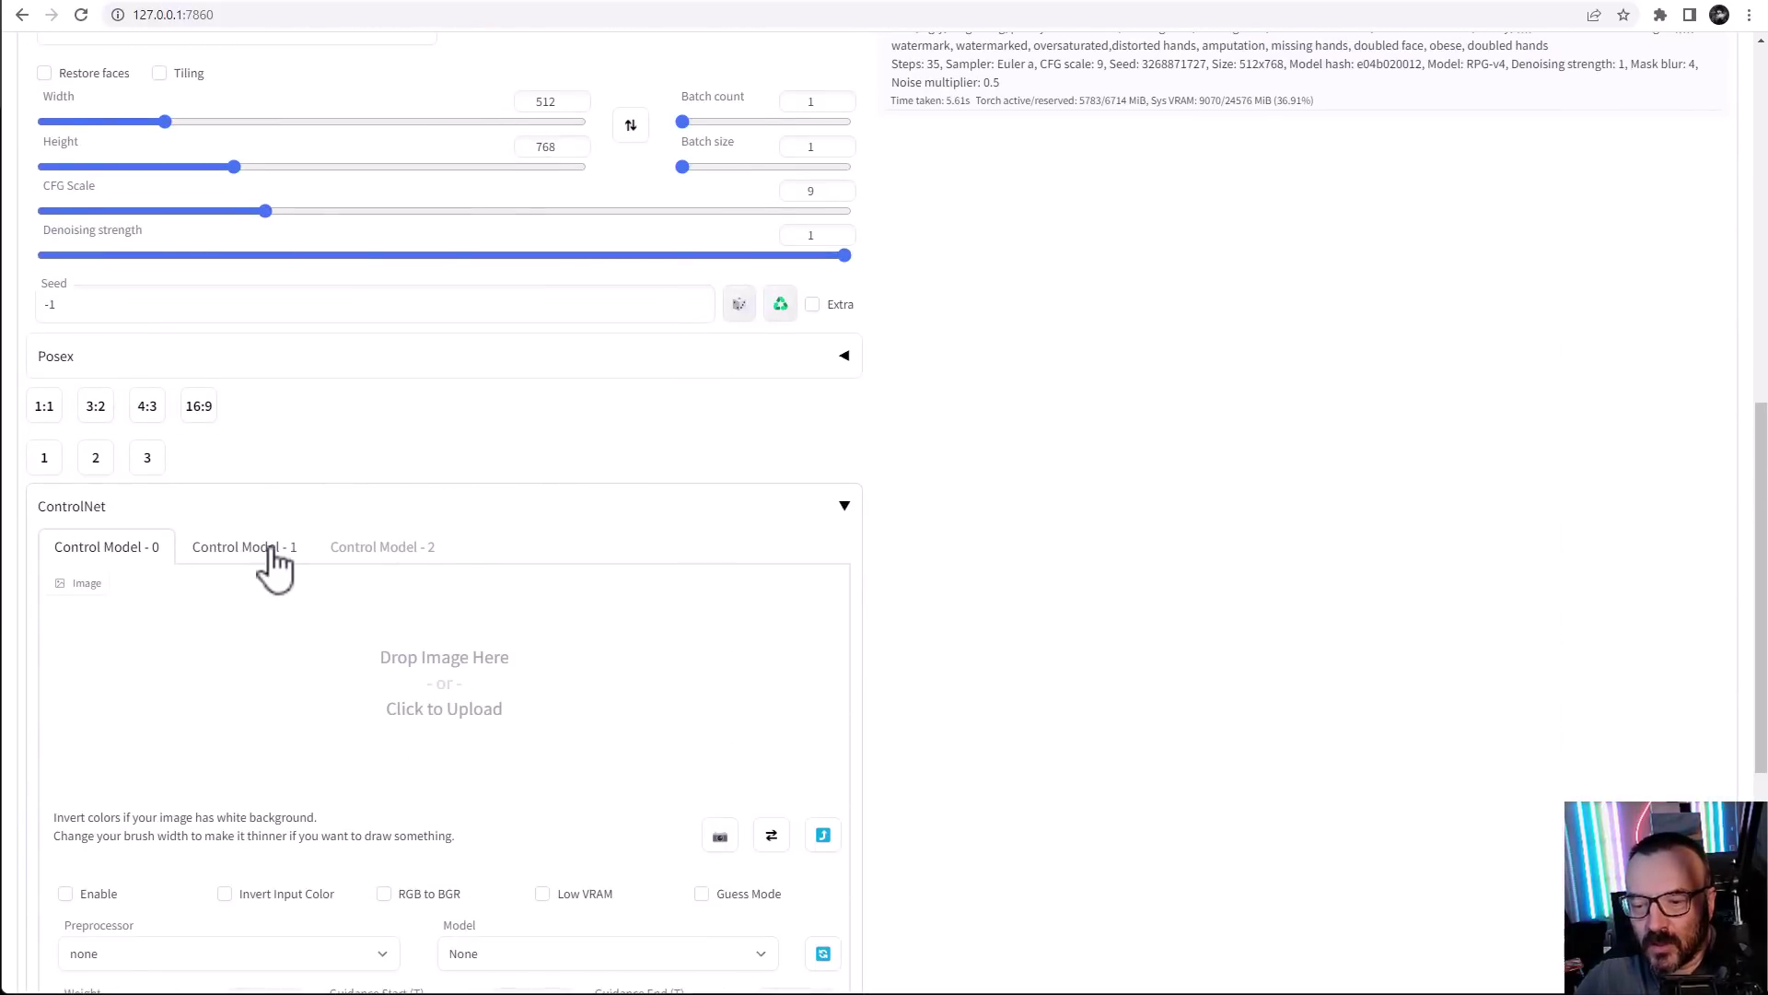
pyautogui.scroll(-4, 273, 565)
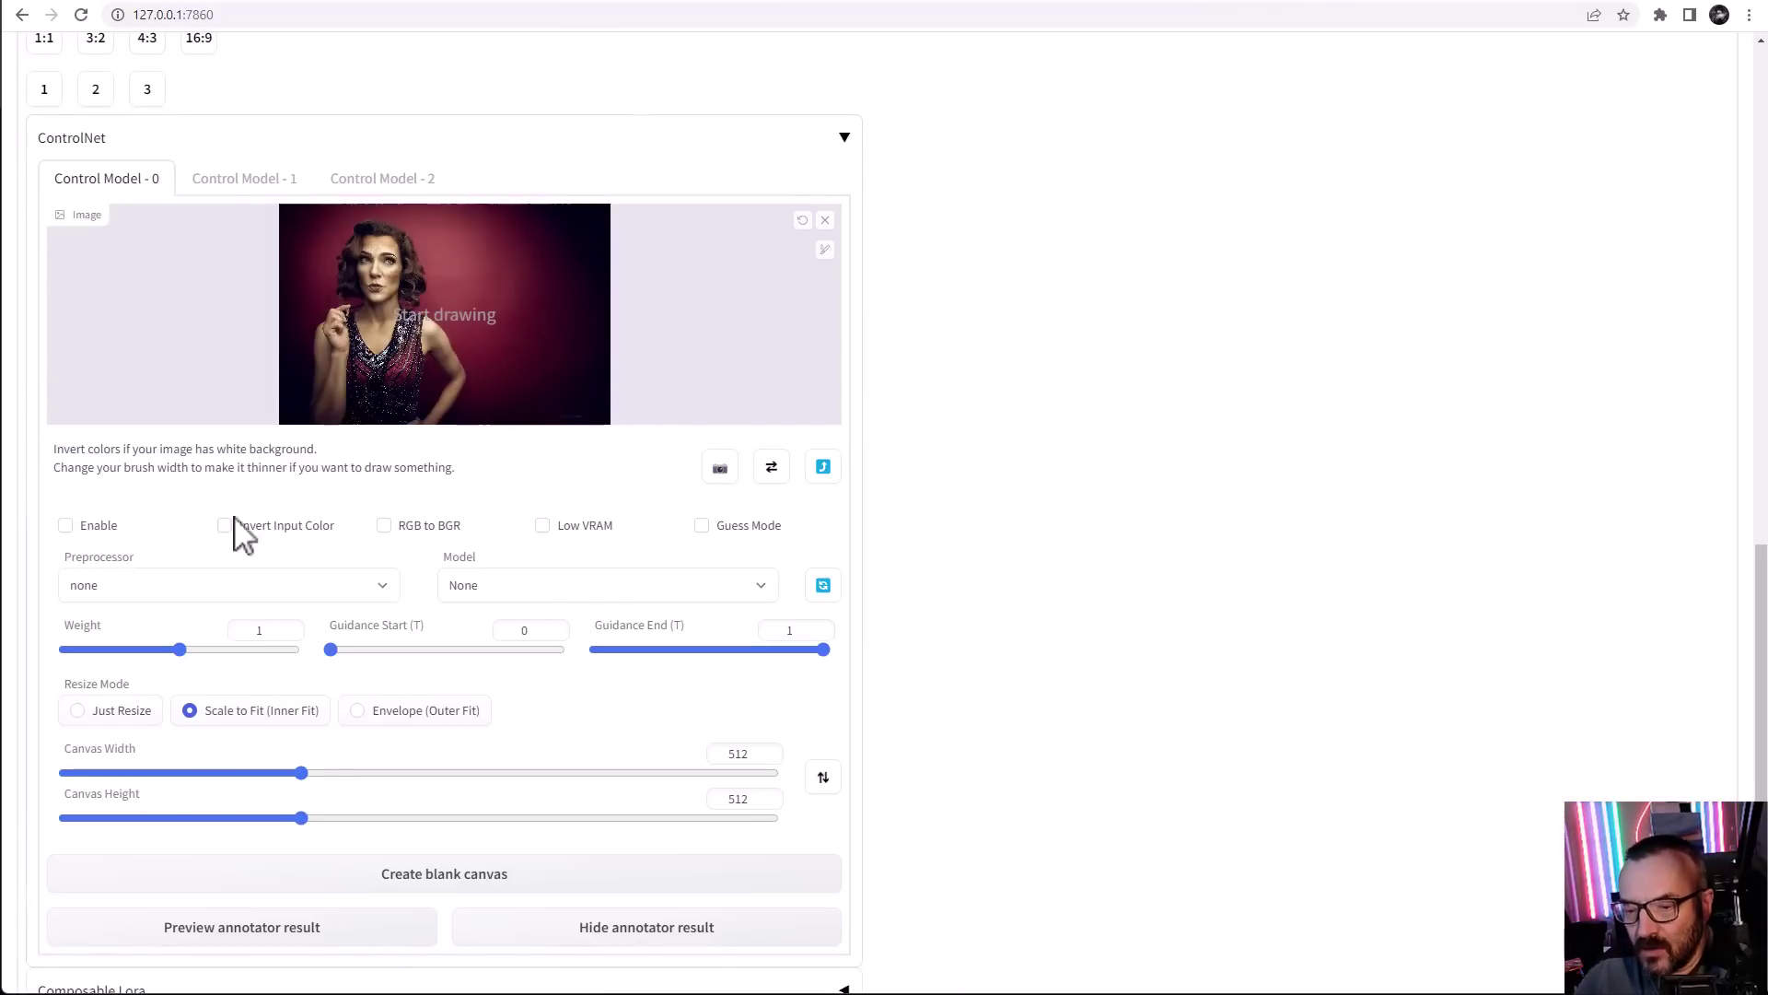
pyautogui.click(185, 589)
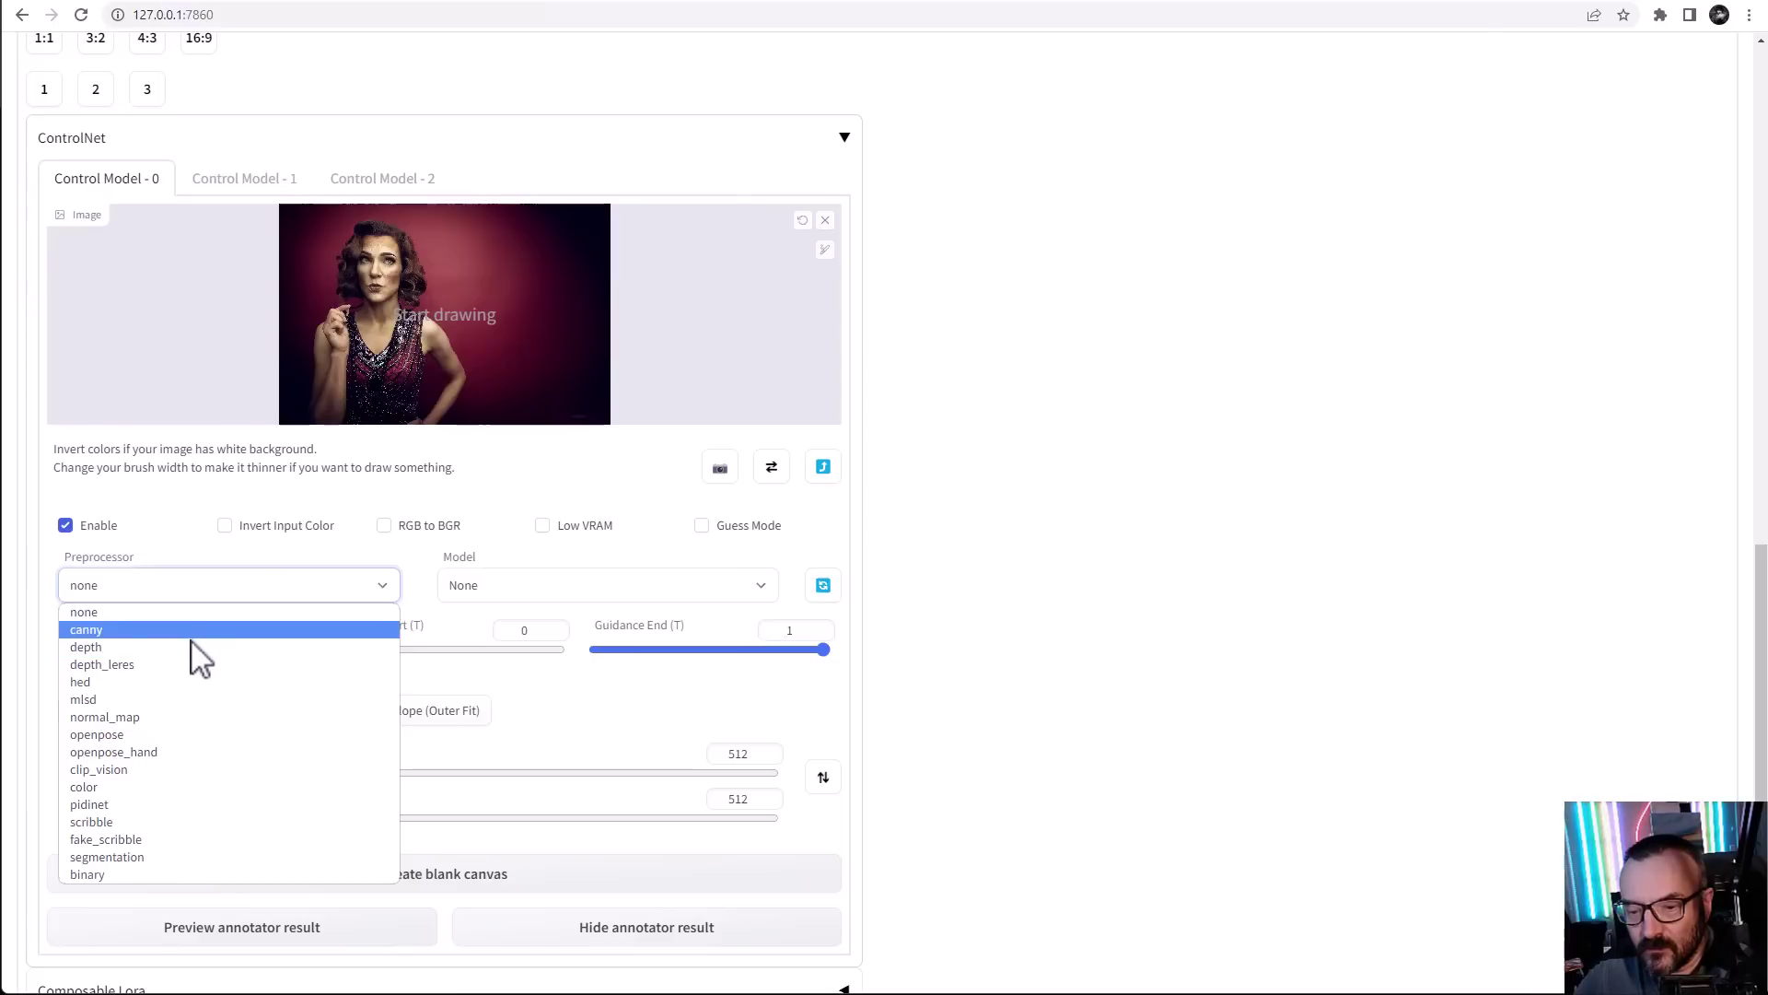
pyautogui.click(246, 734)
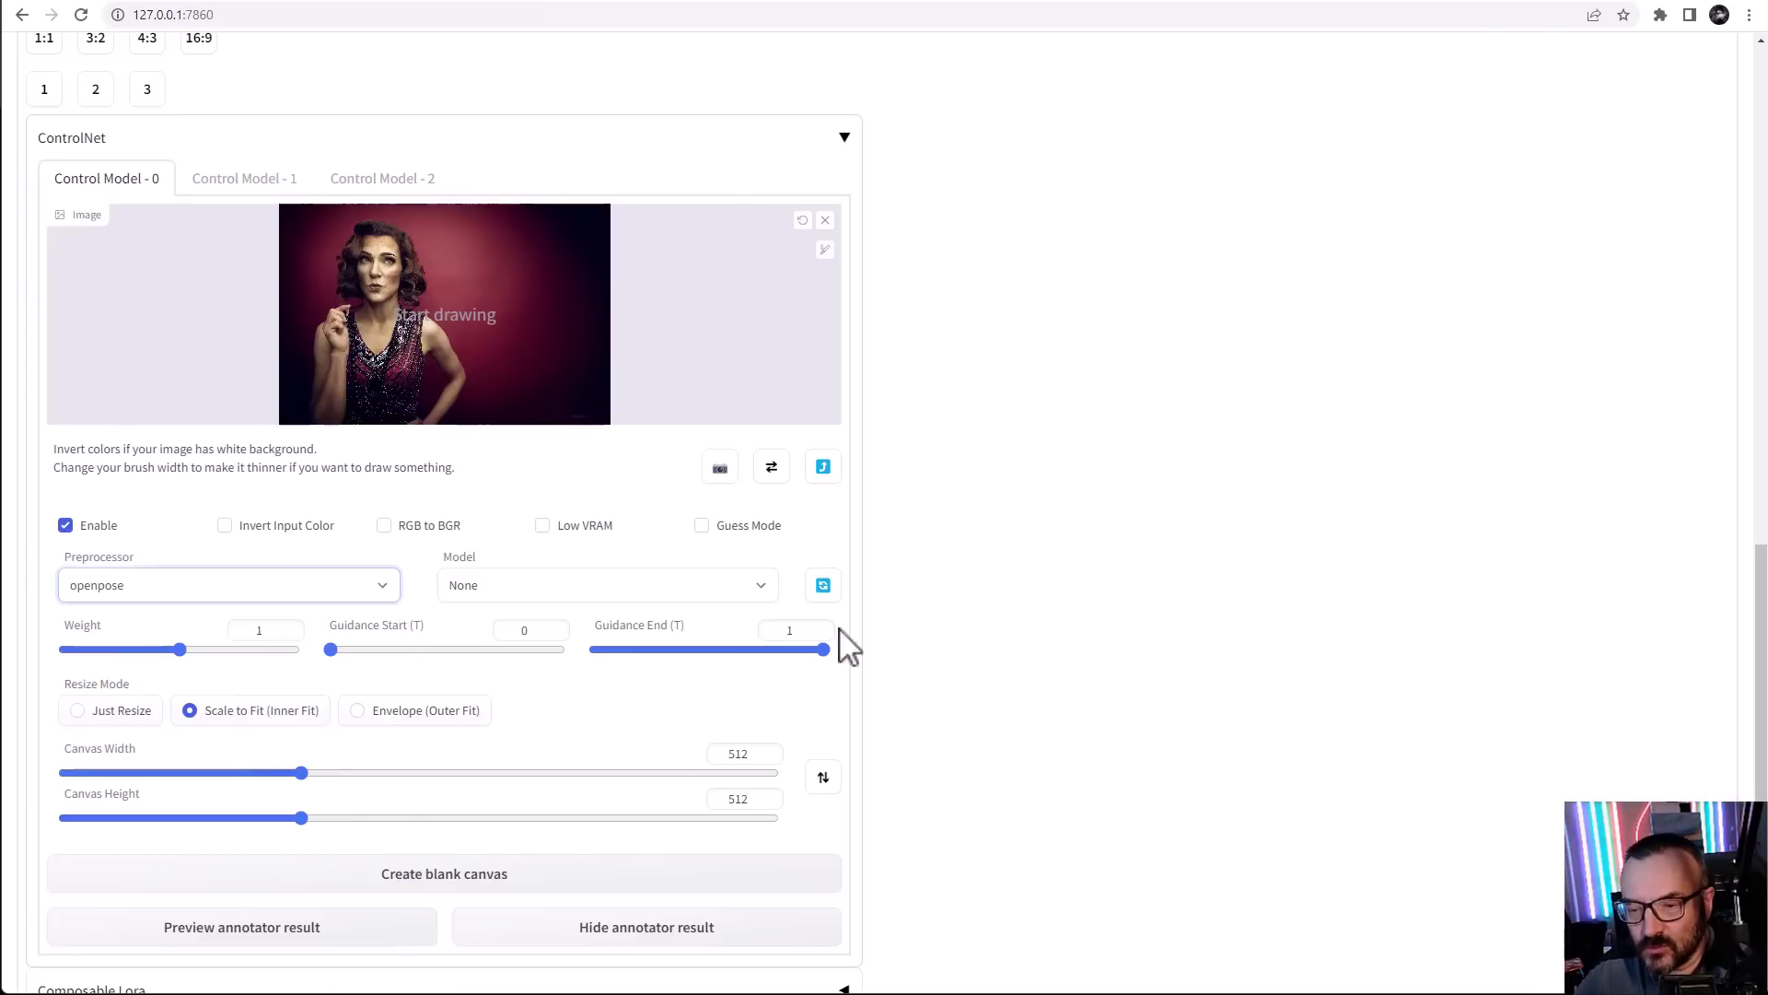
pyautogui.scroll(-3, 991, 581)
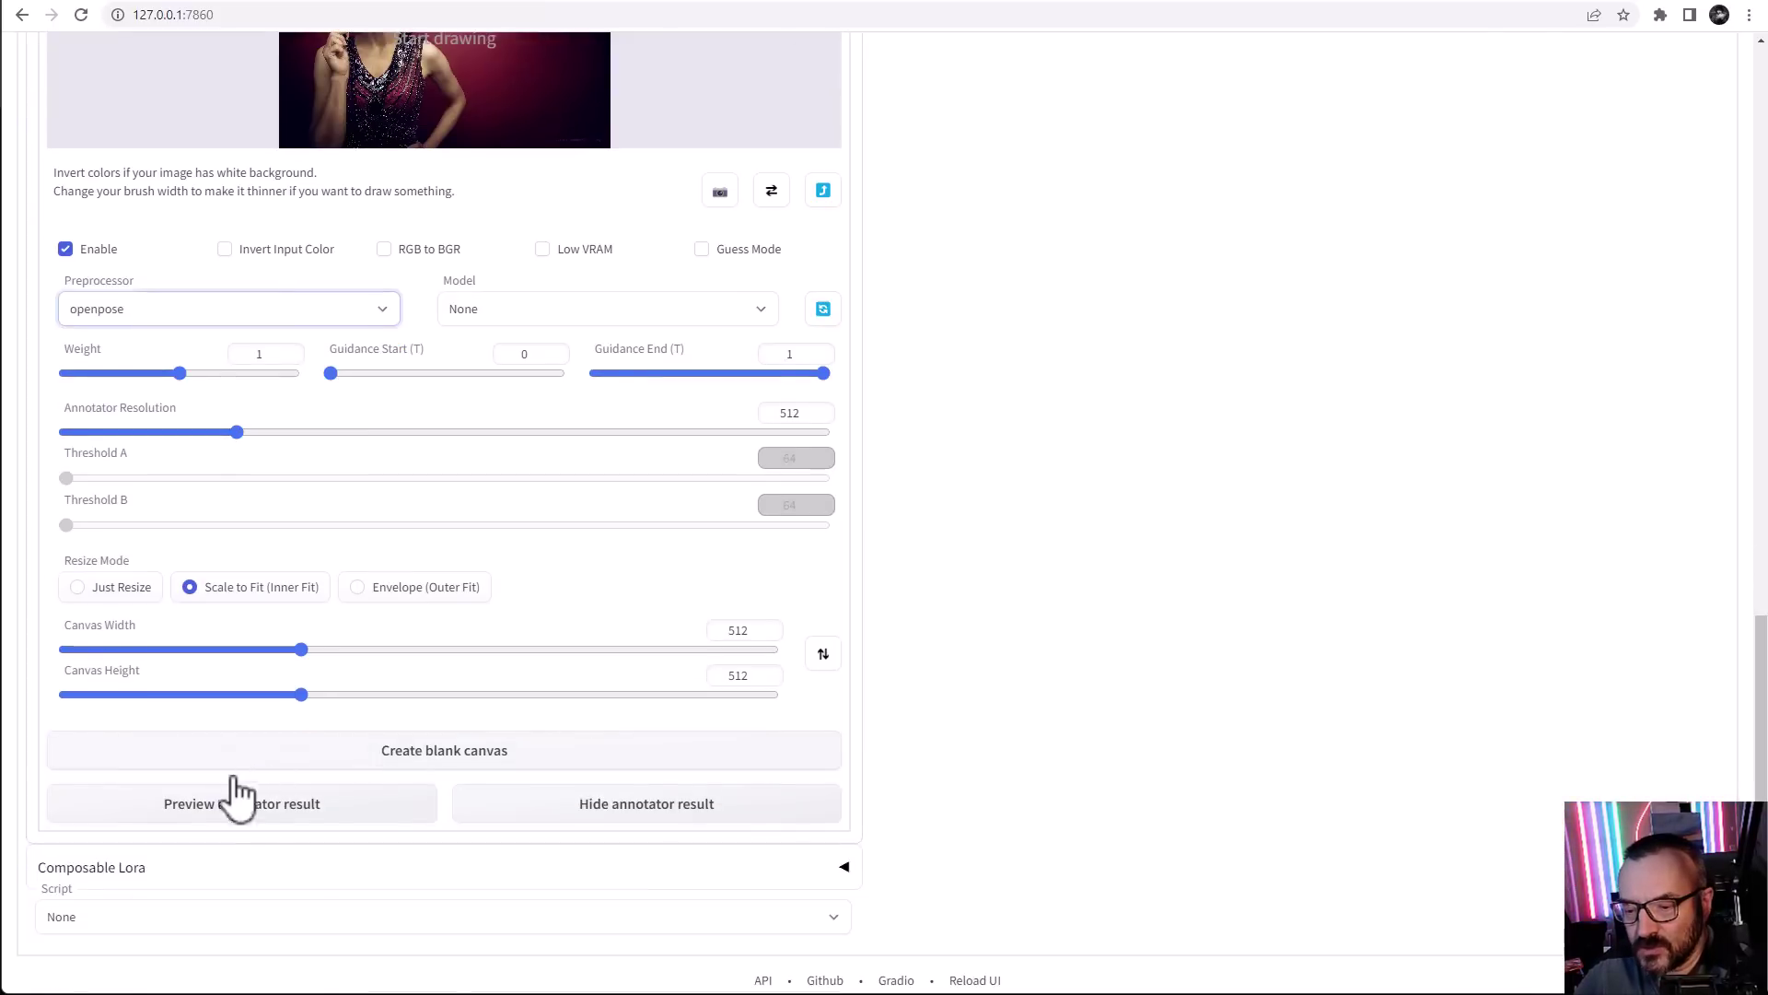
pyautogui.click(208, 814)
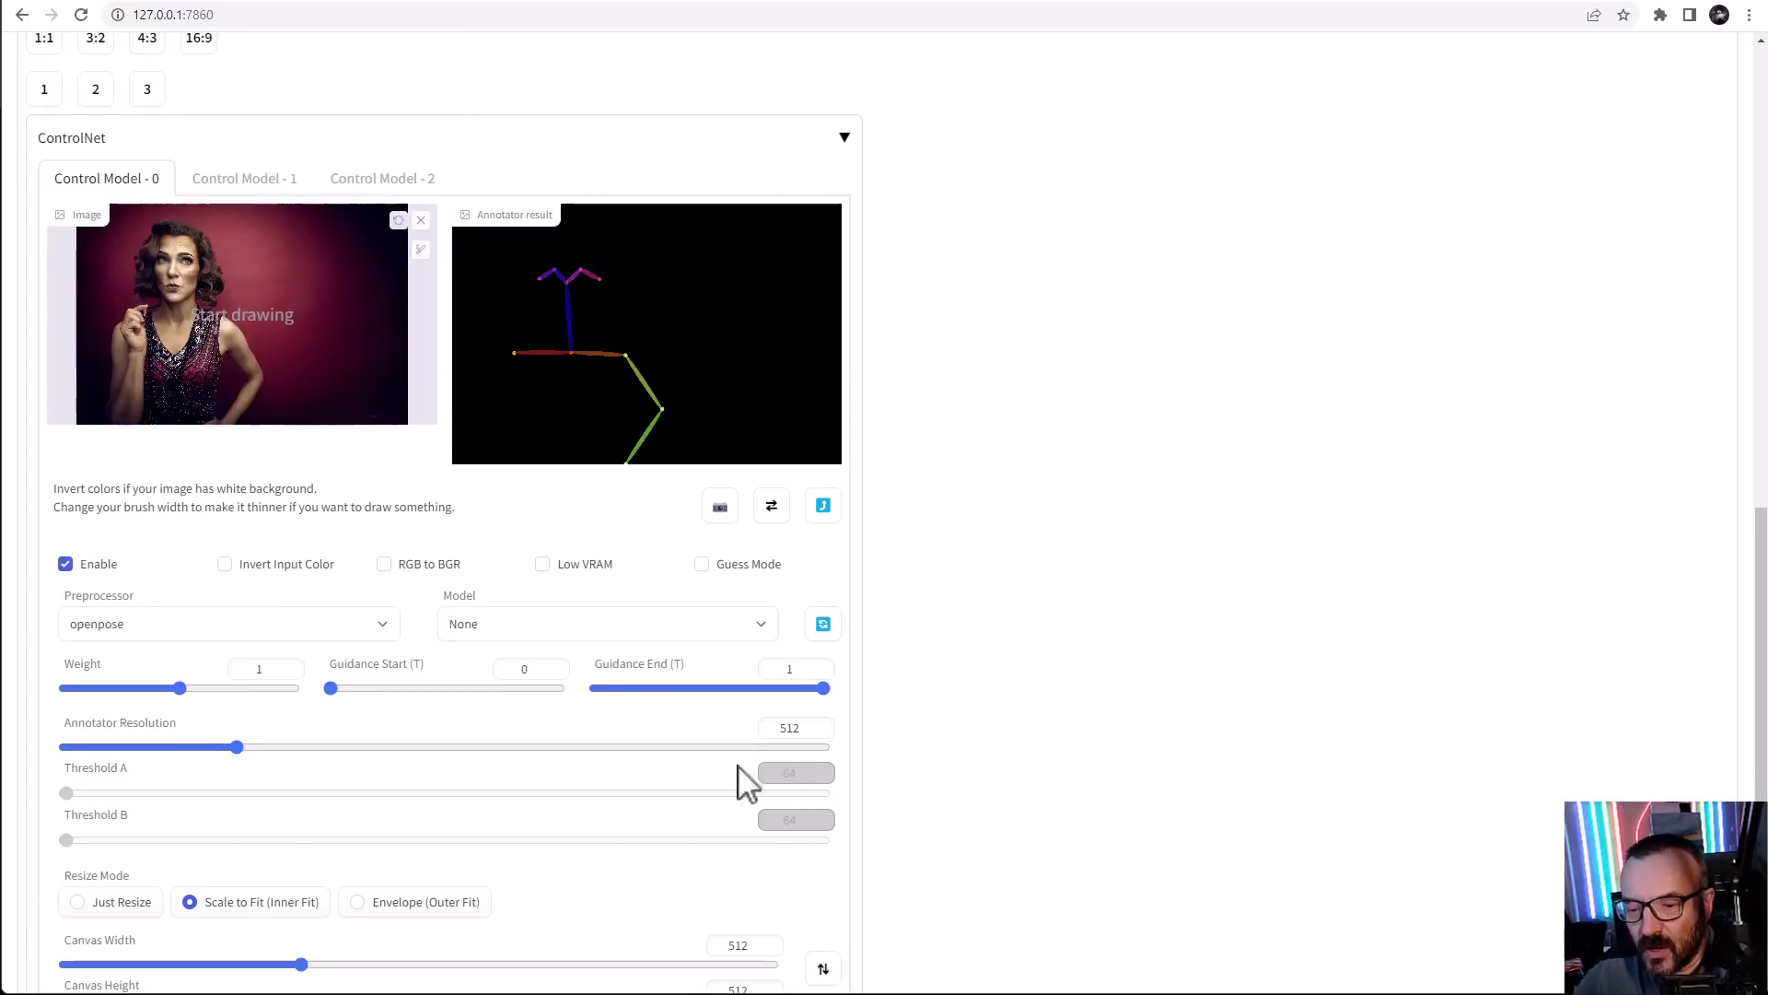
# Set the annotator resolution to 720 and regenerate the pose preview
pyautogui.doubleClick(801, 729)
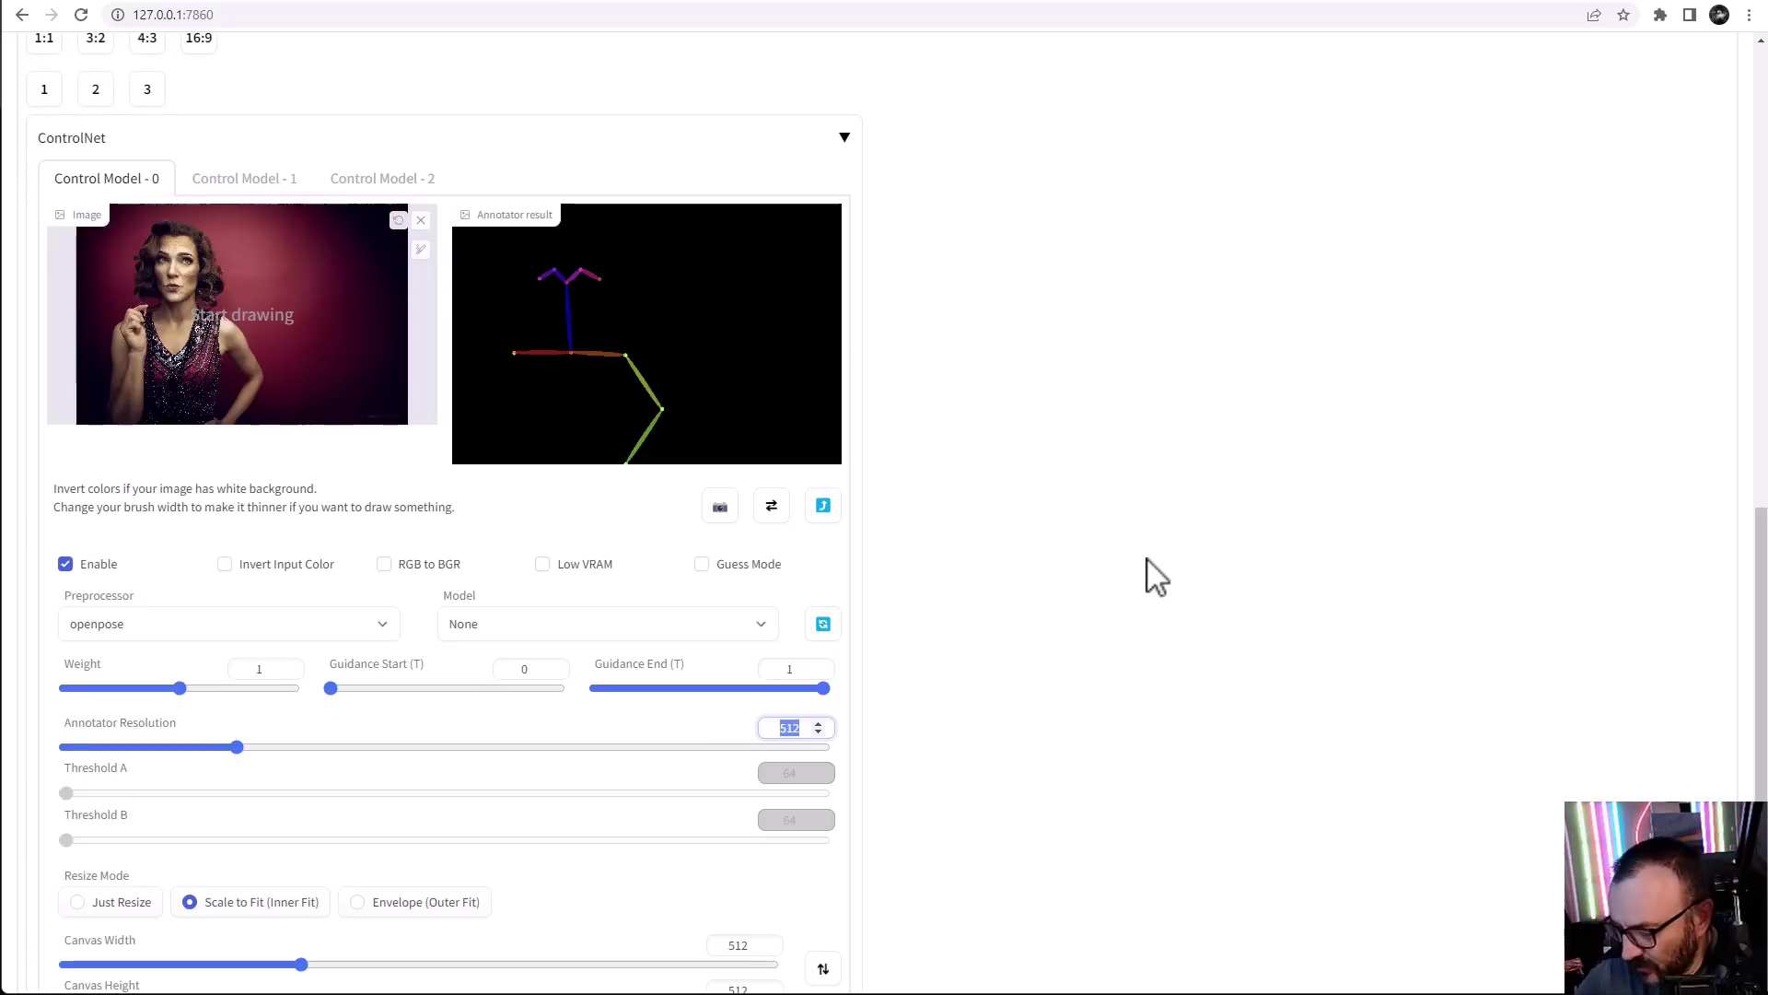
pyautogui.write('720')
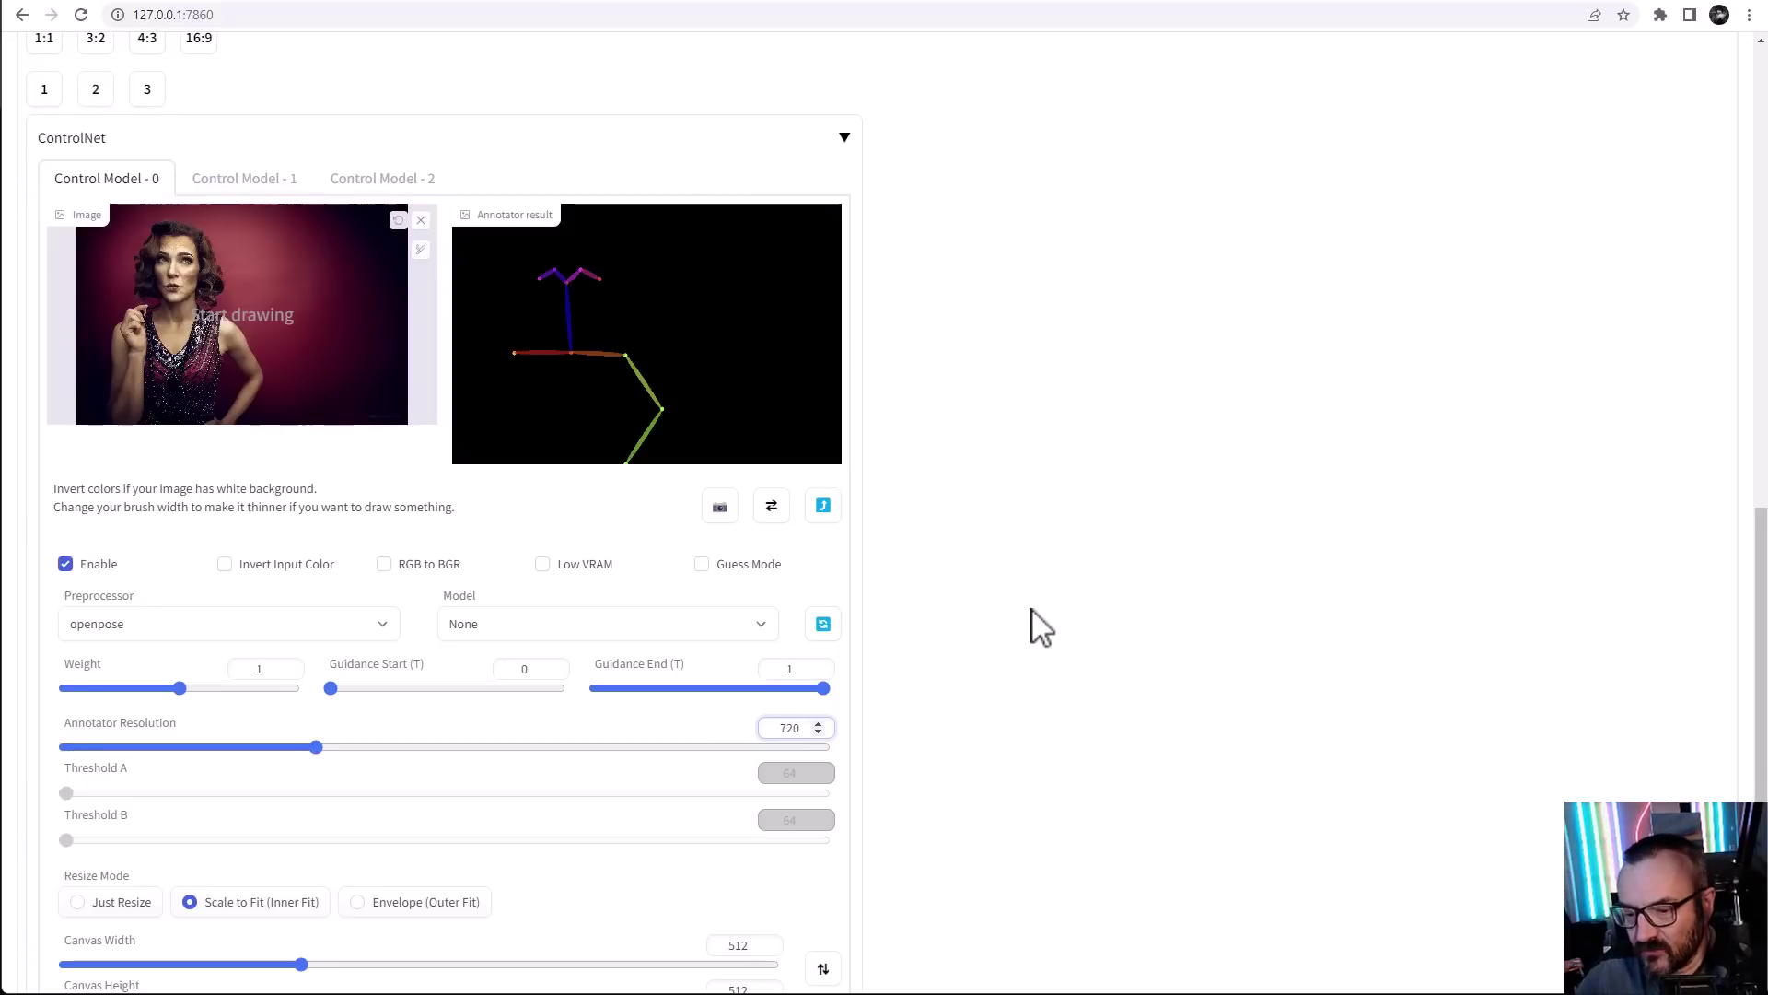
pyautogui.scroll(-4, 1032, 613)
pyautogui.click(263, 779)
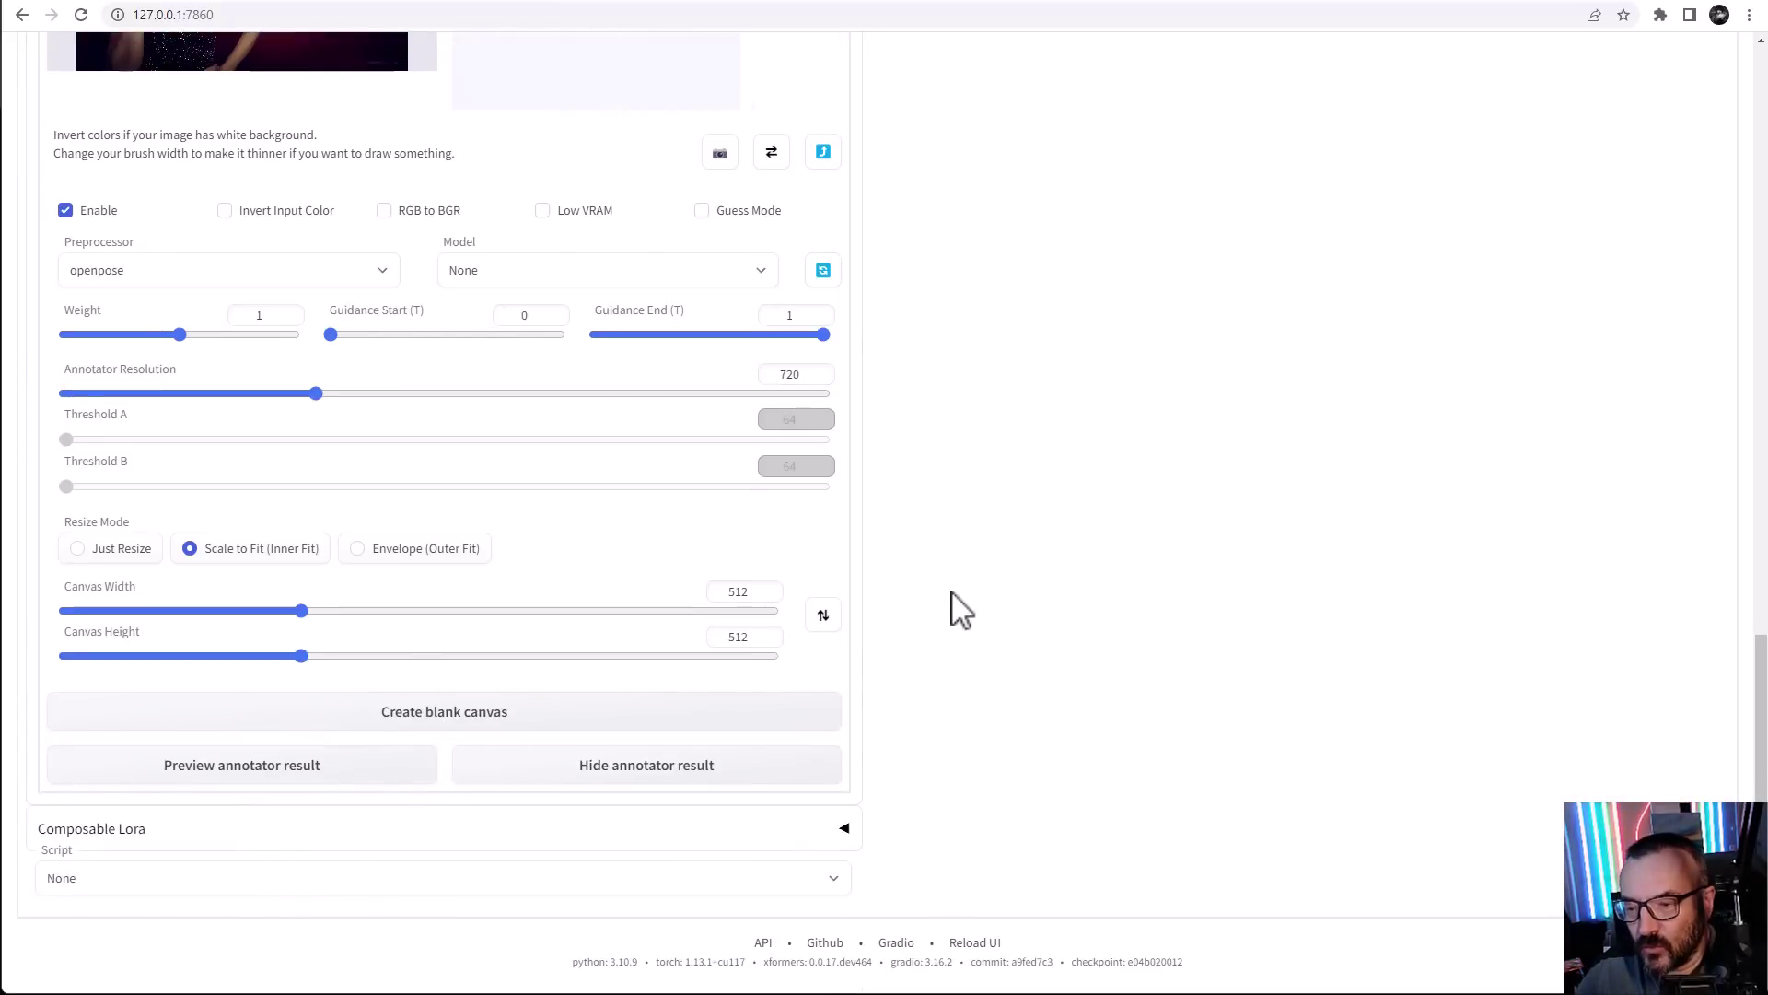
pyautogui.scroll(5, 984, 601)
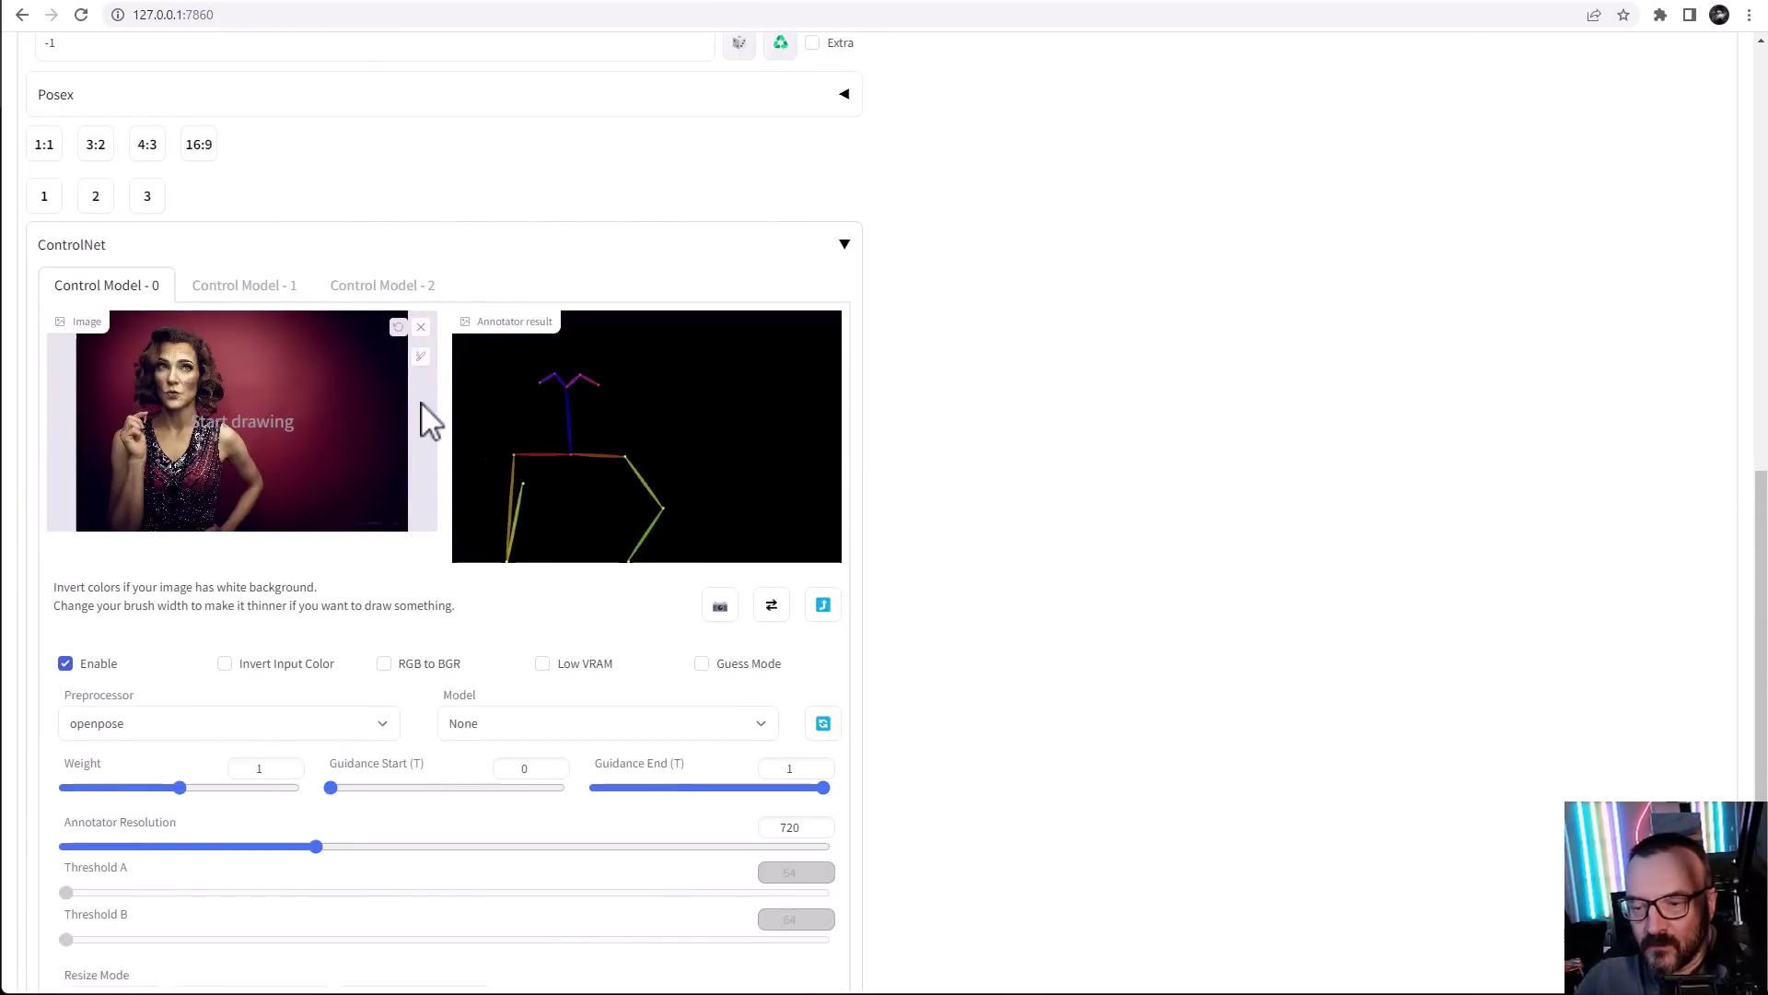
pyautogui.scroll(-2, 944, 594)
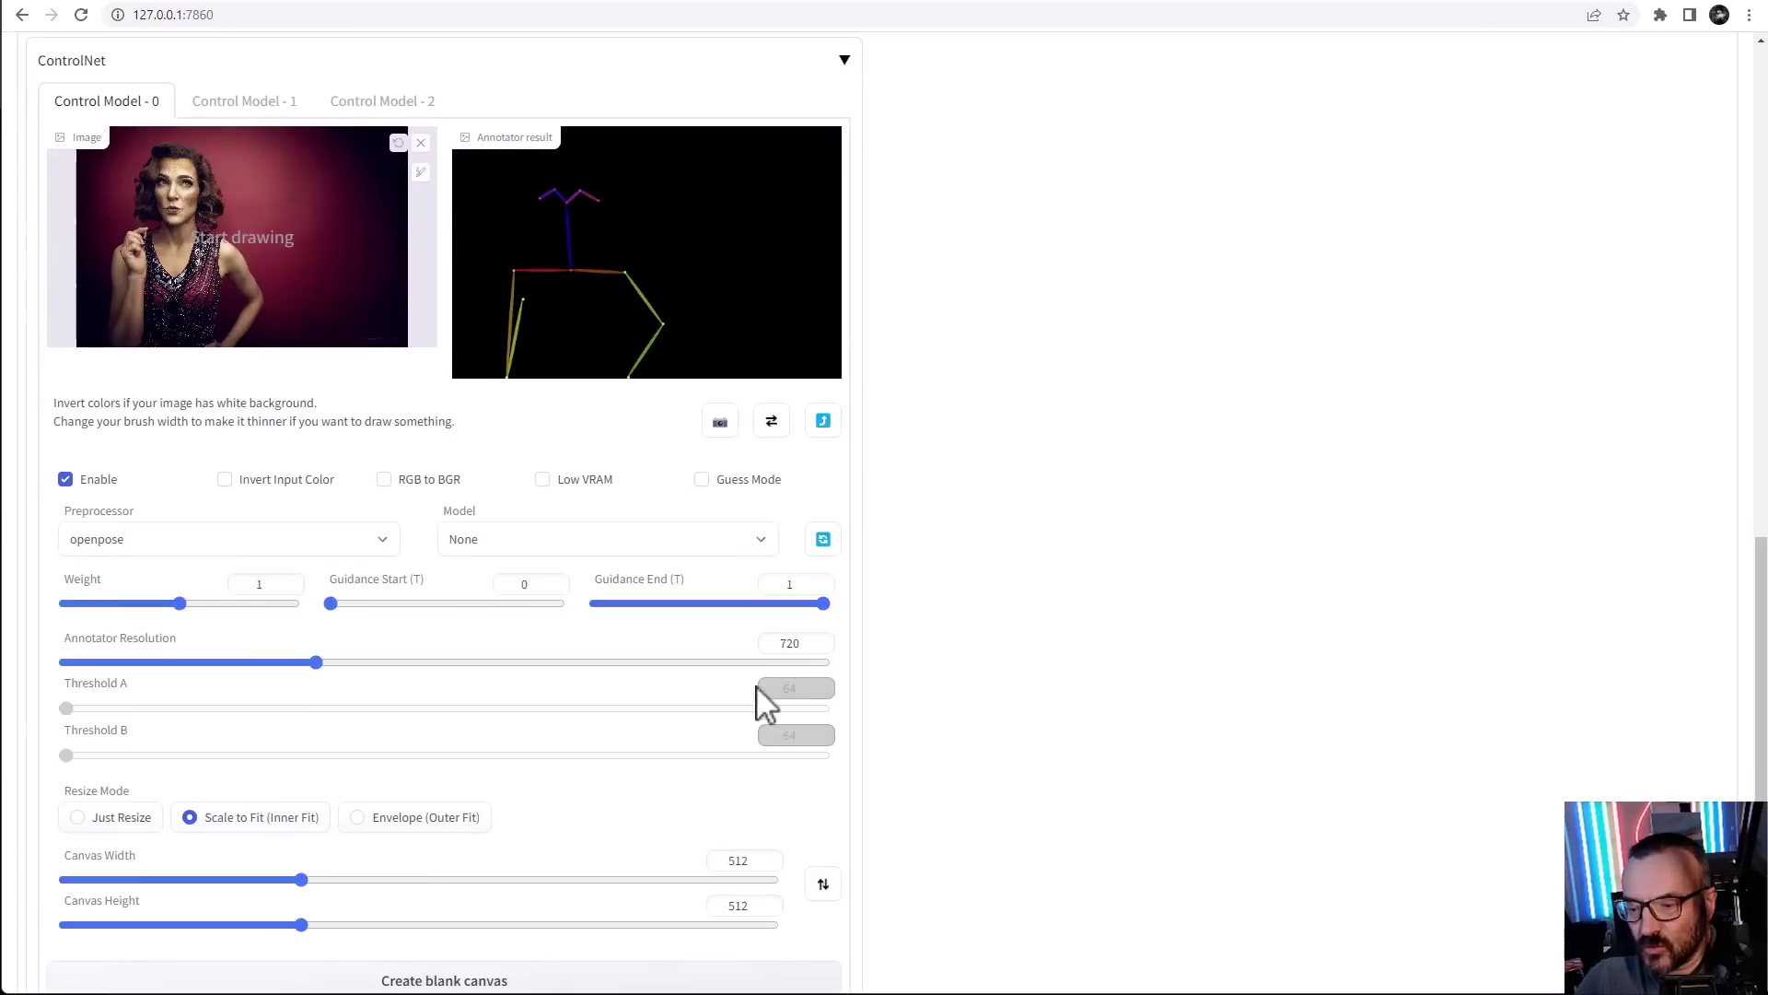
# Replace the ControlNet photo with the grey-background photo of the smiling woman
pyautogui.scroll(1, 958, 544)
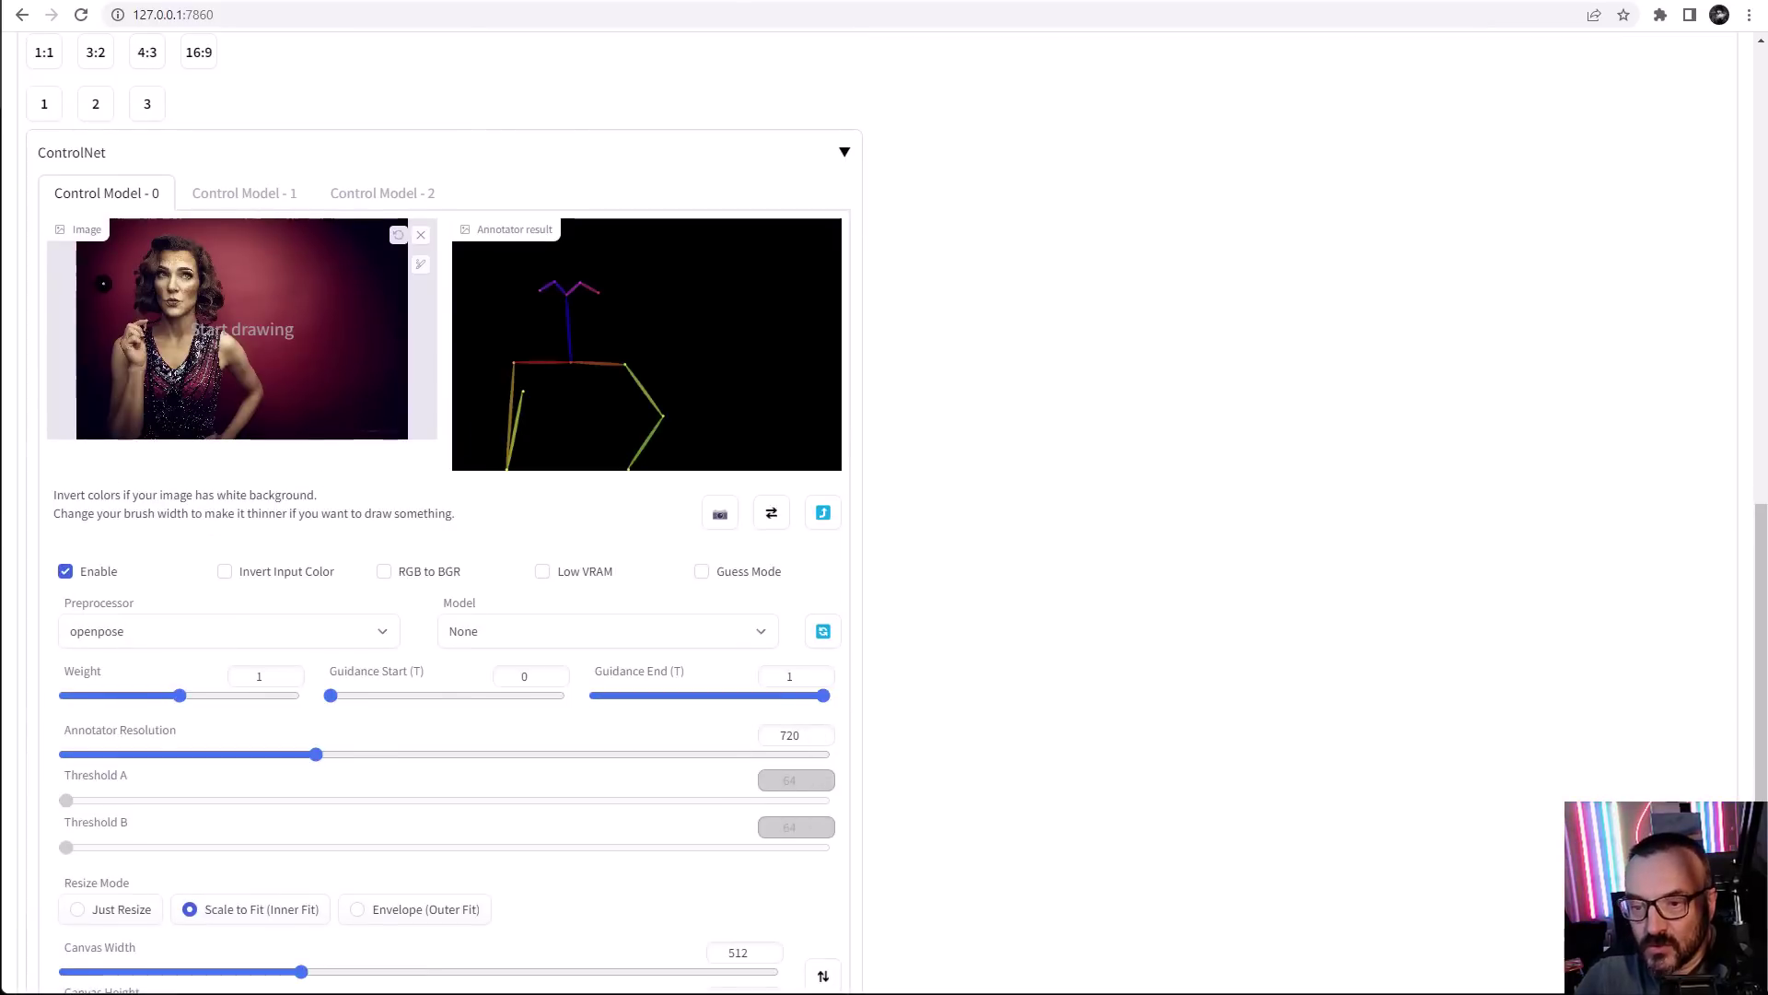
pyautogui.click(421, 235)
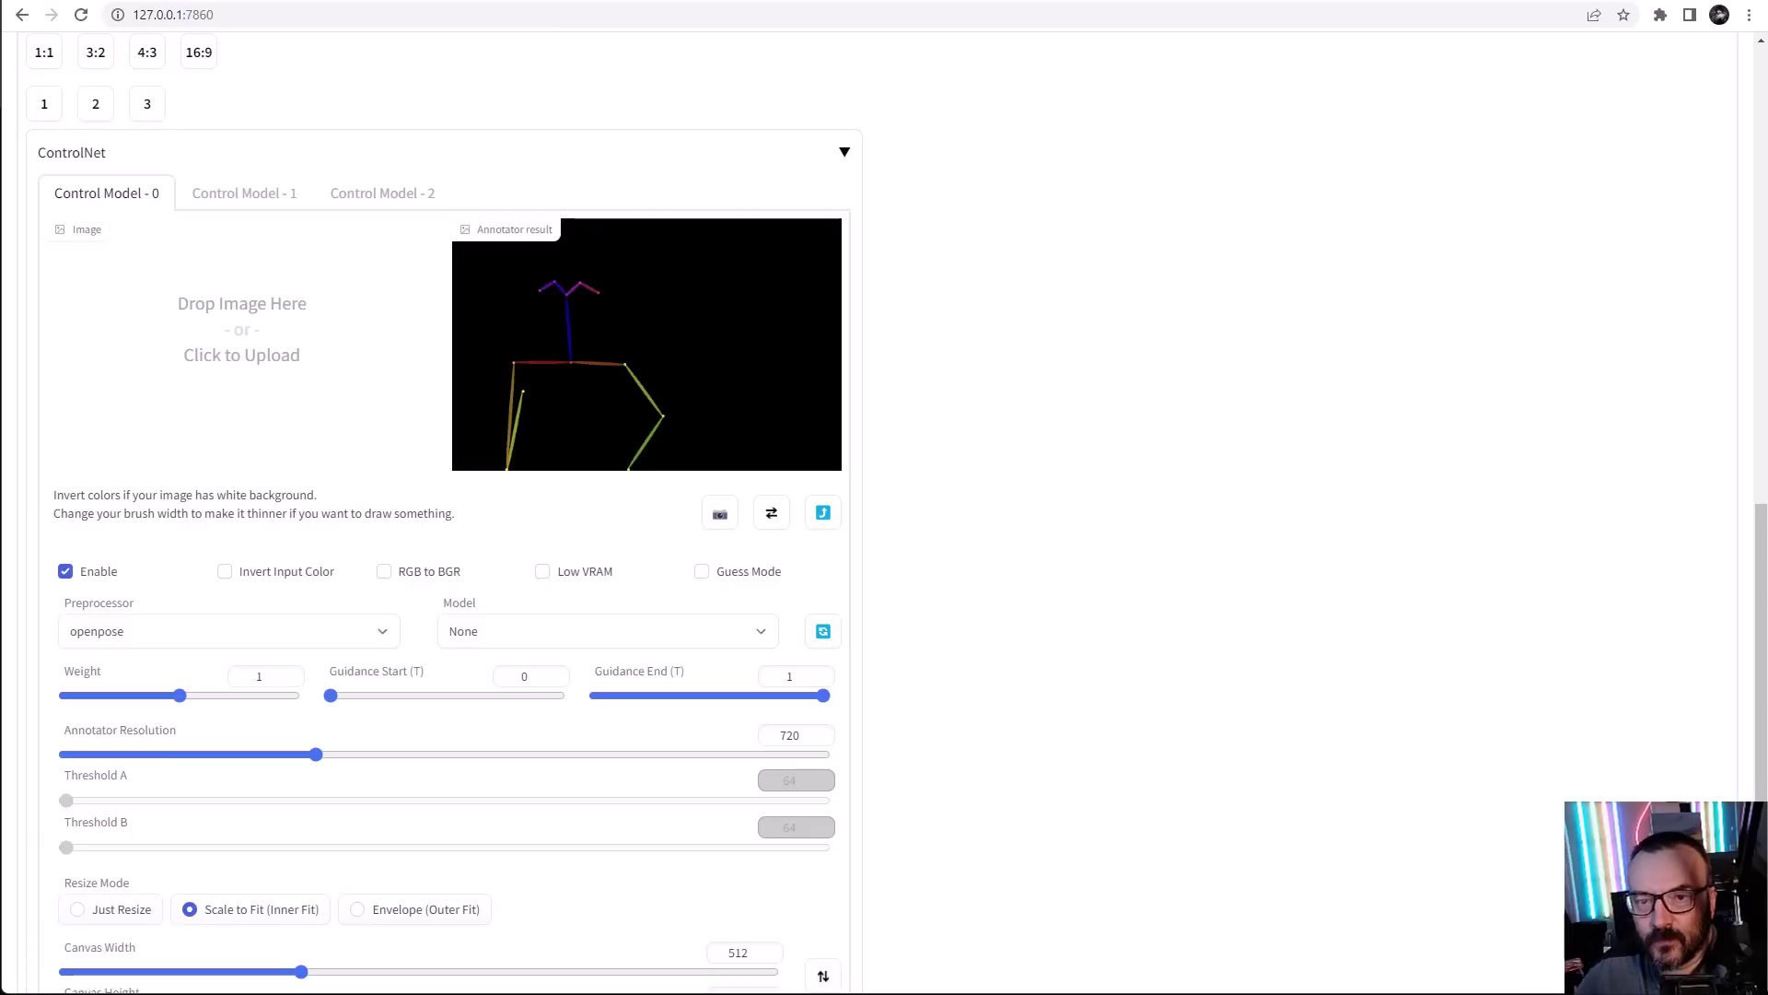
pyautogui.moveTo(254, 277); pyautogui.dragTo(308, 391)
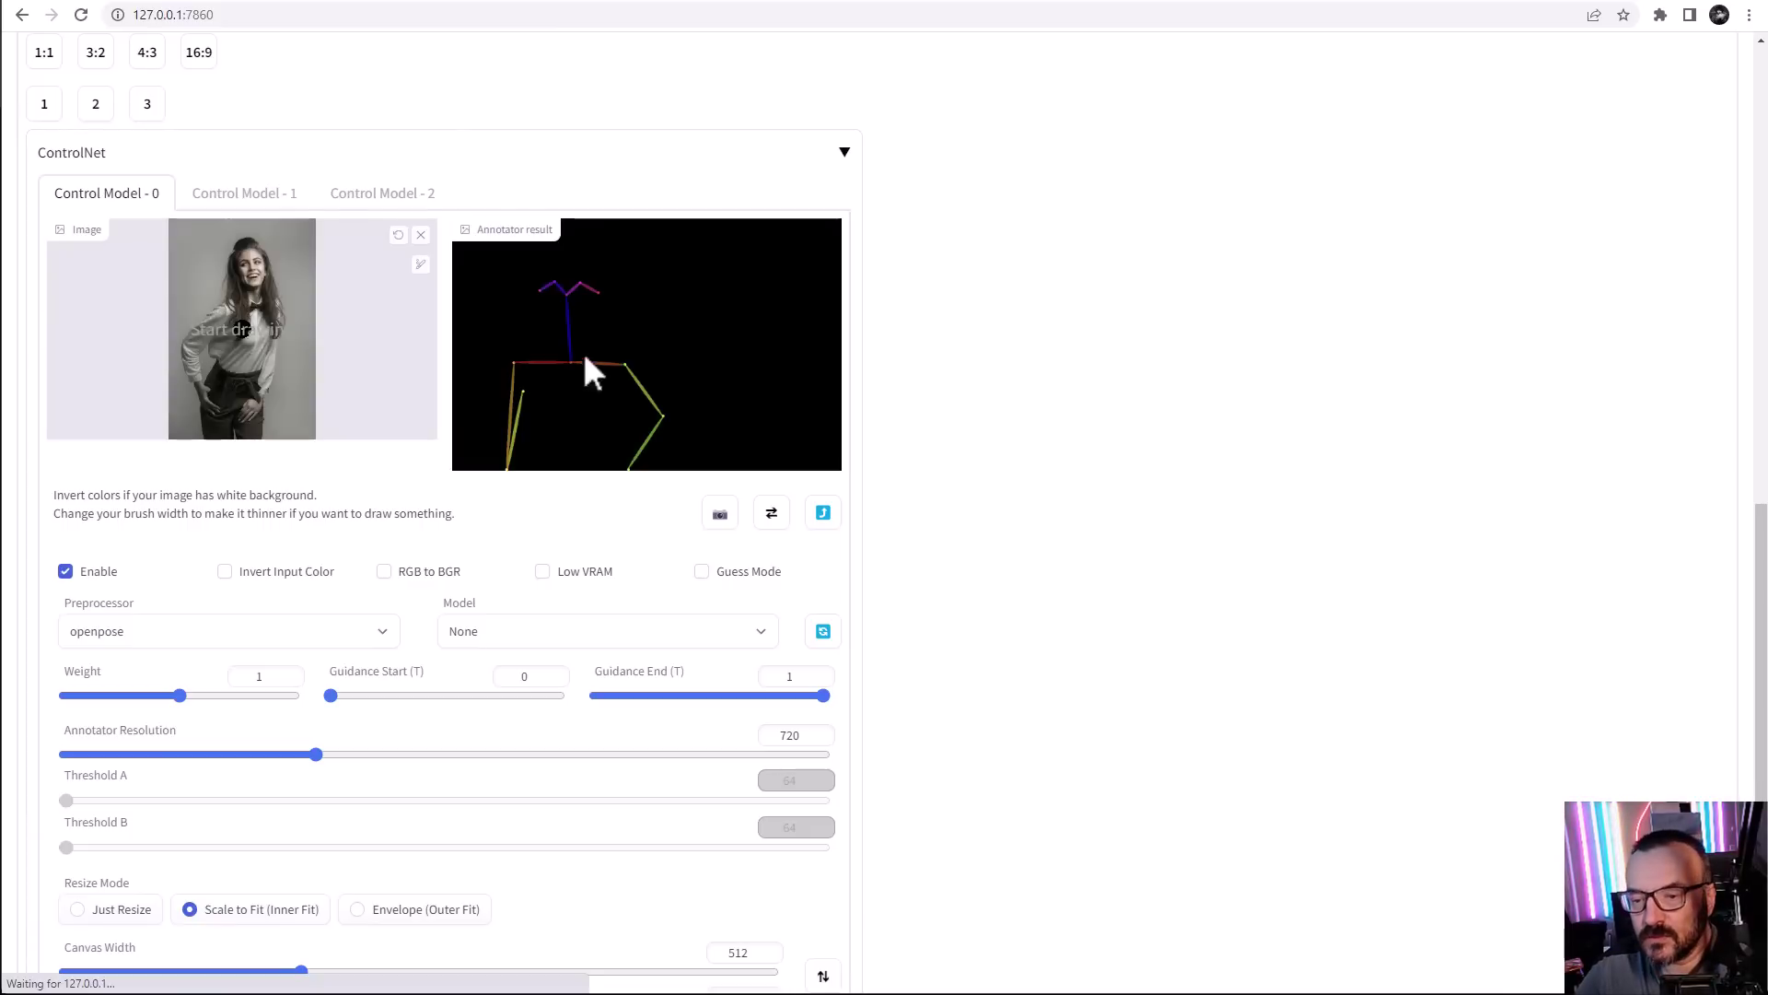
pyautogui.scroll(1, 964, 400)
pyautogui.scroll(5, 972, 401)
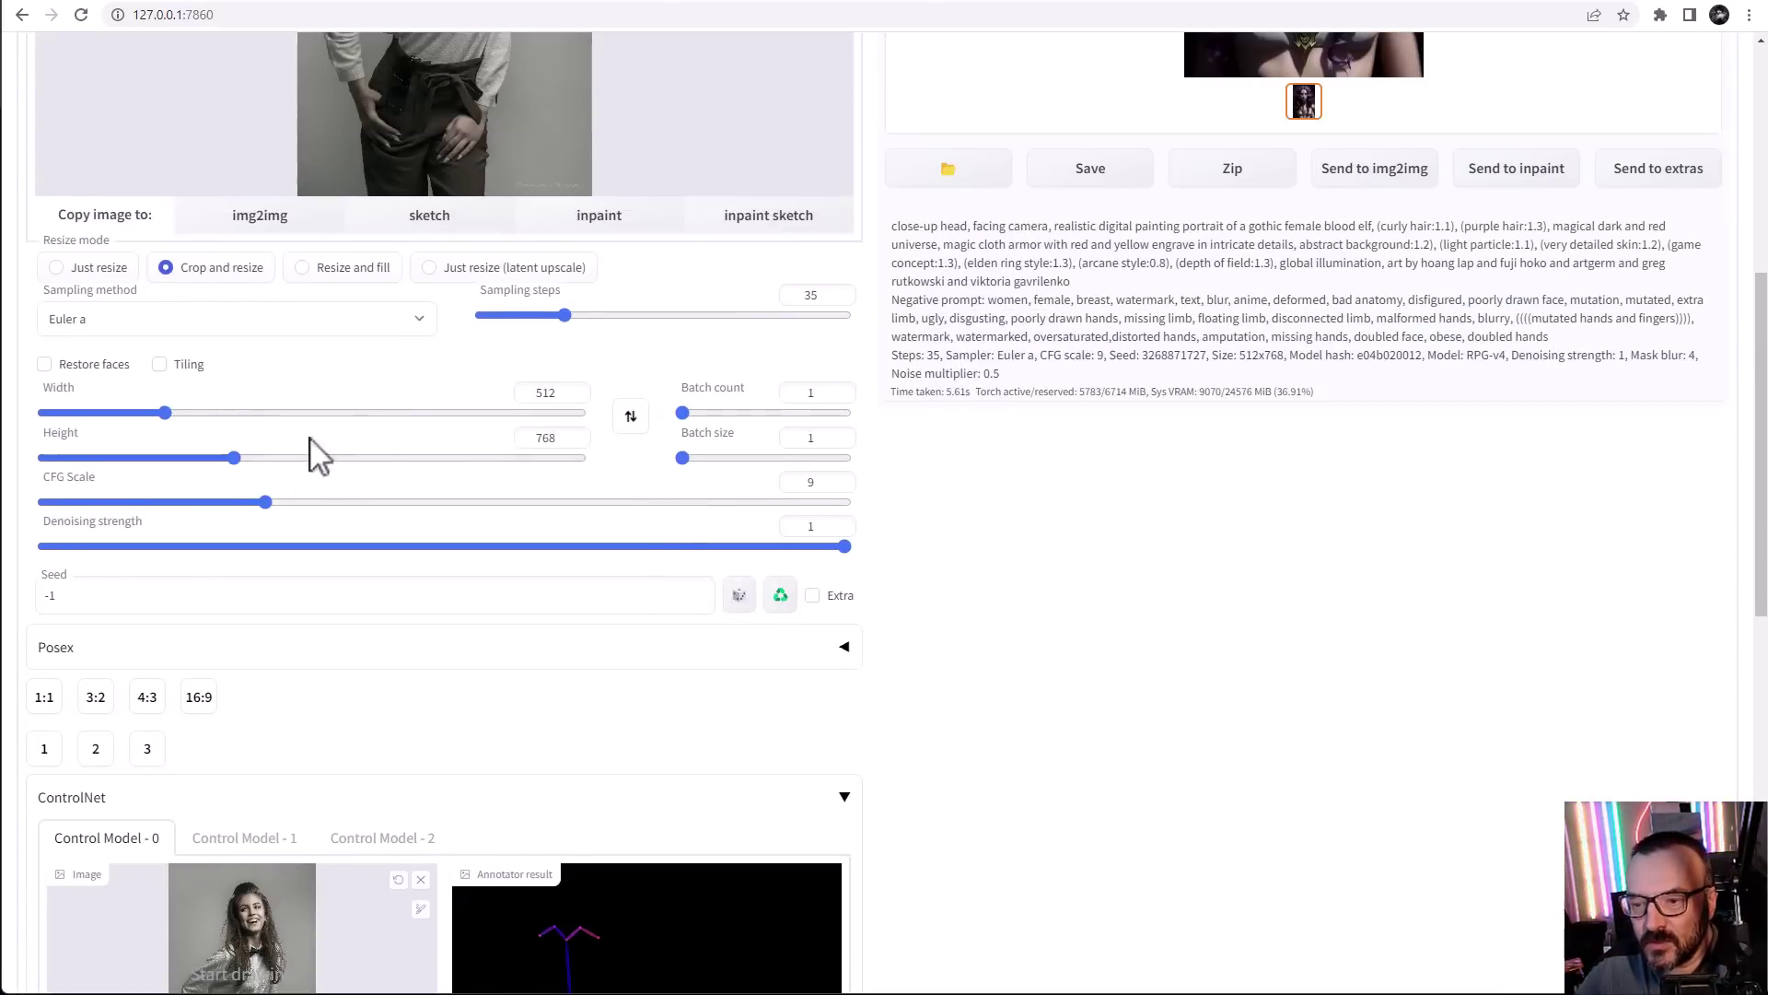
pyautogui.scroll(-10, 1032, 580)
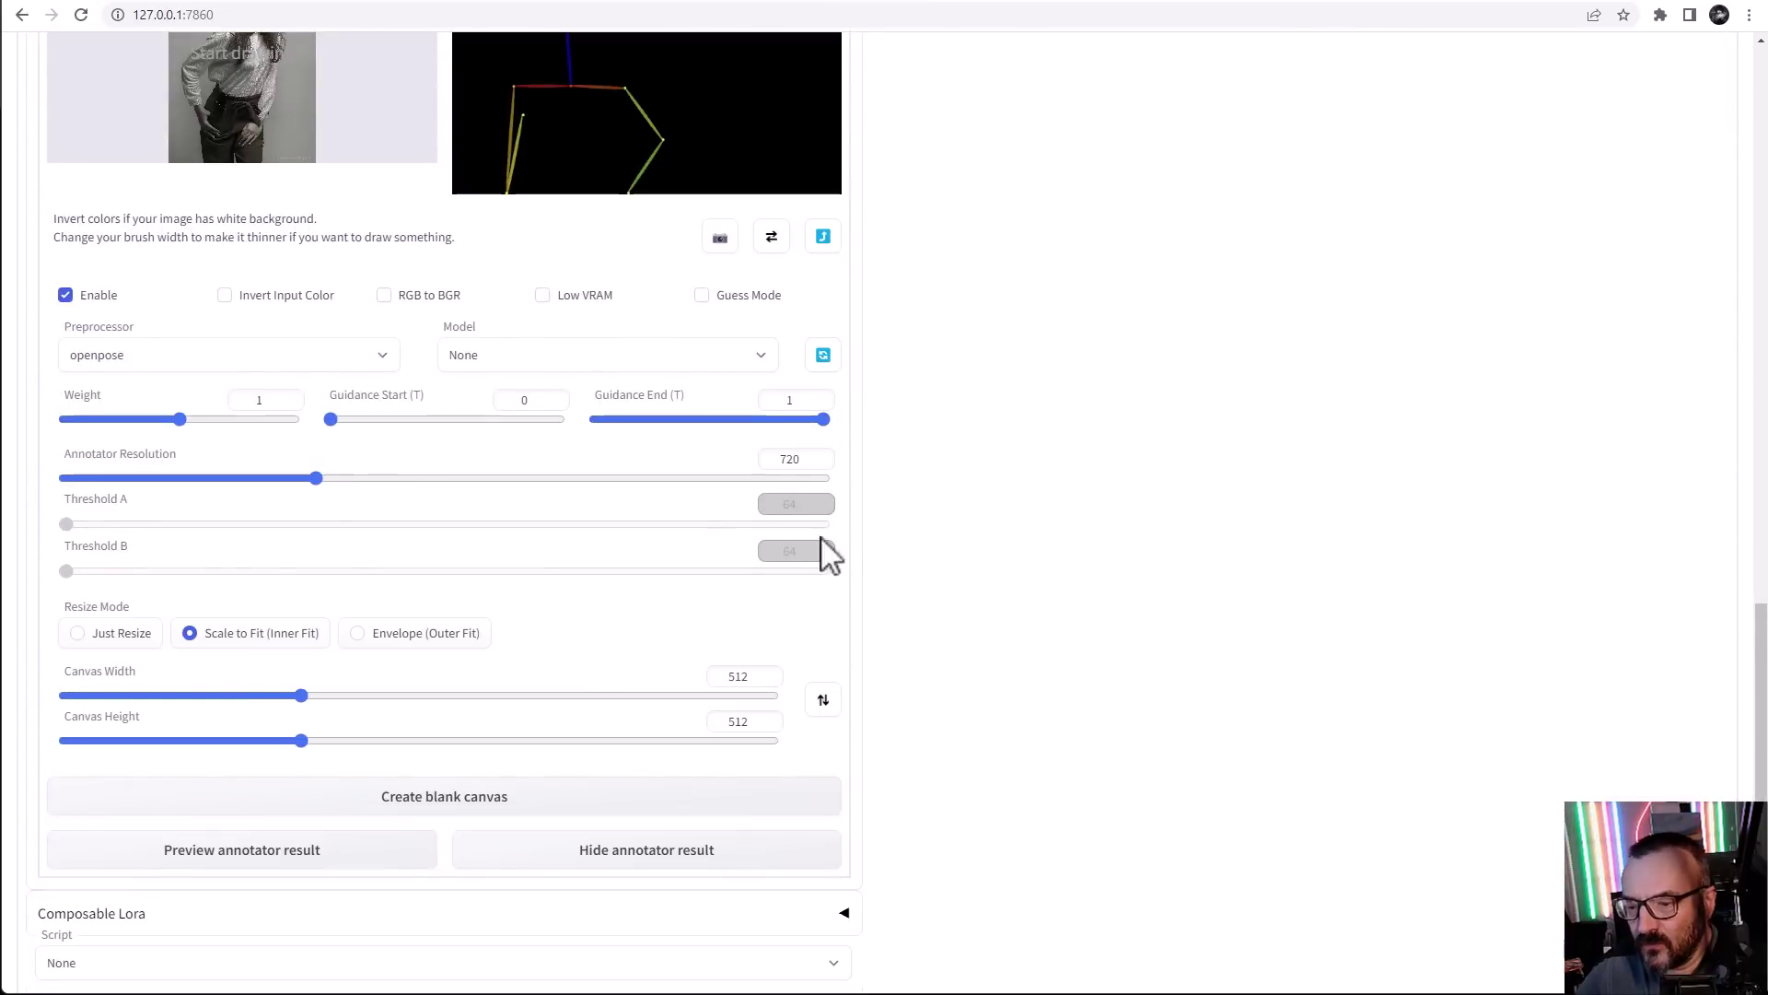
# Set the annotator resolution to 510 and preview the new full-body pose skeleton
pyautogui.doubleClick(798, 460)
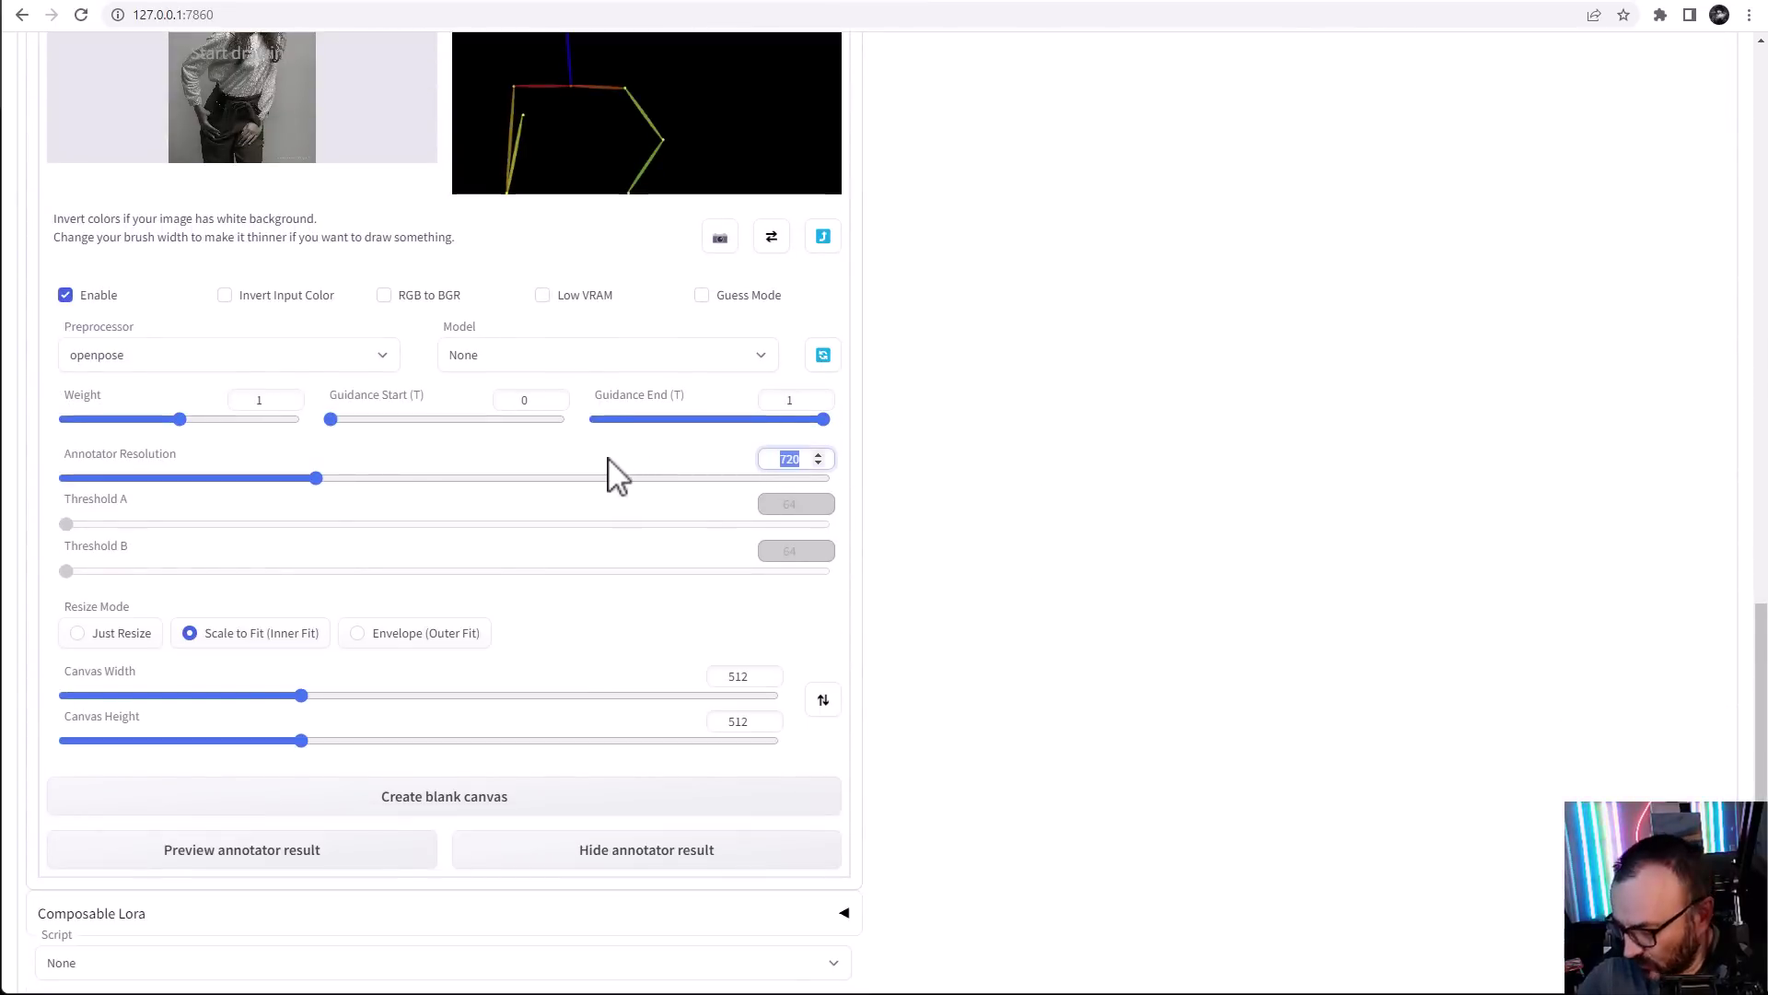
pyautogui.write('510')
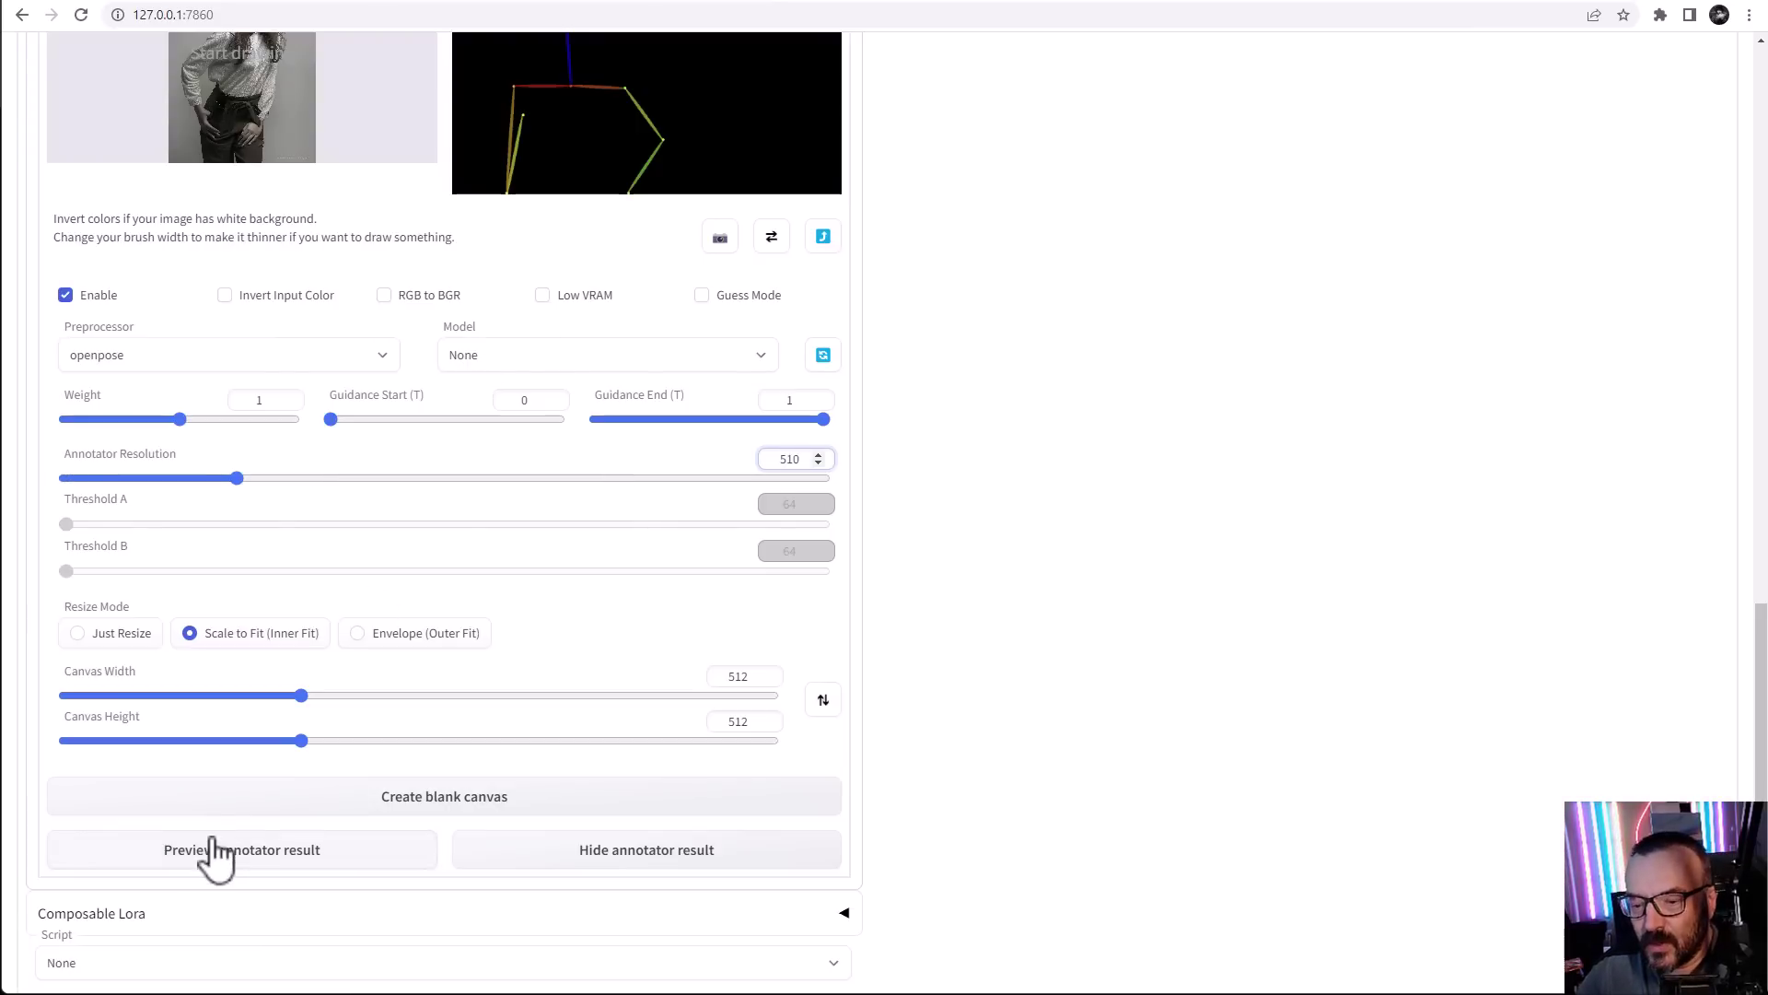
pyautogui.click(241, 852)
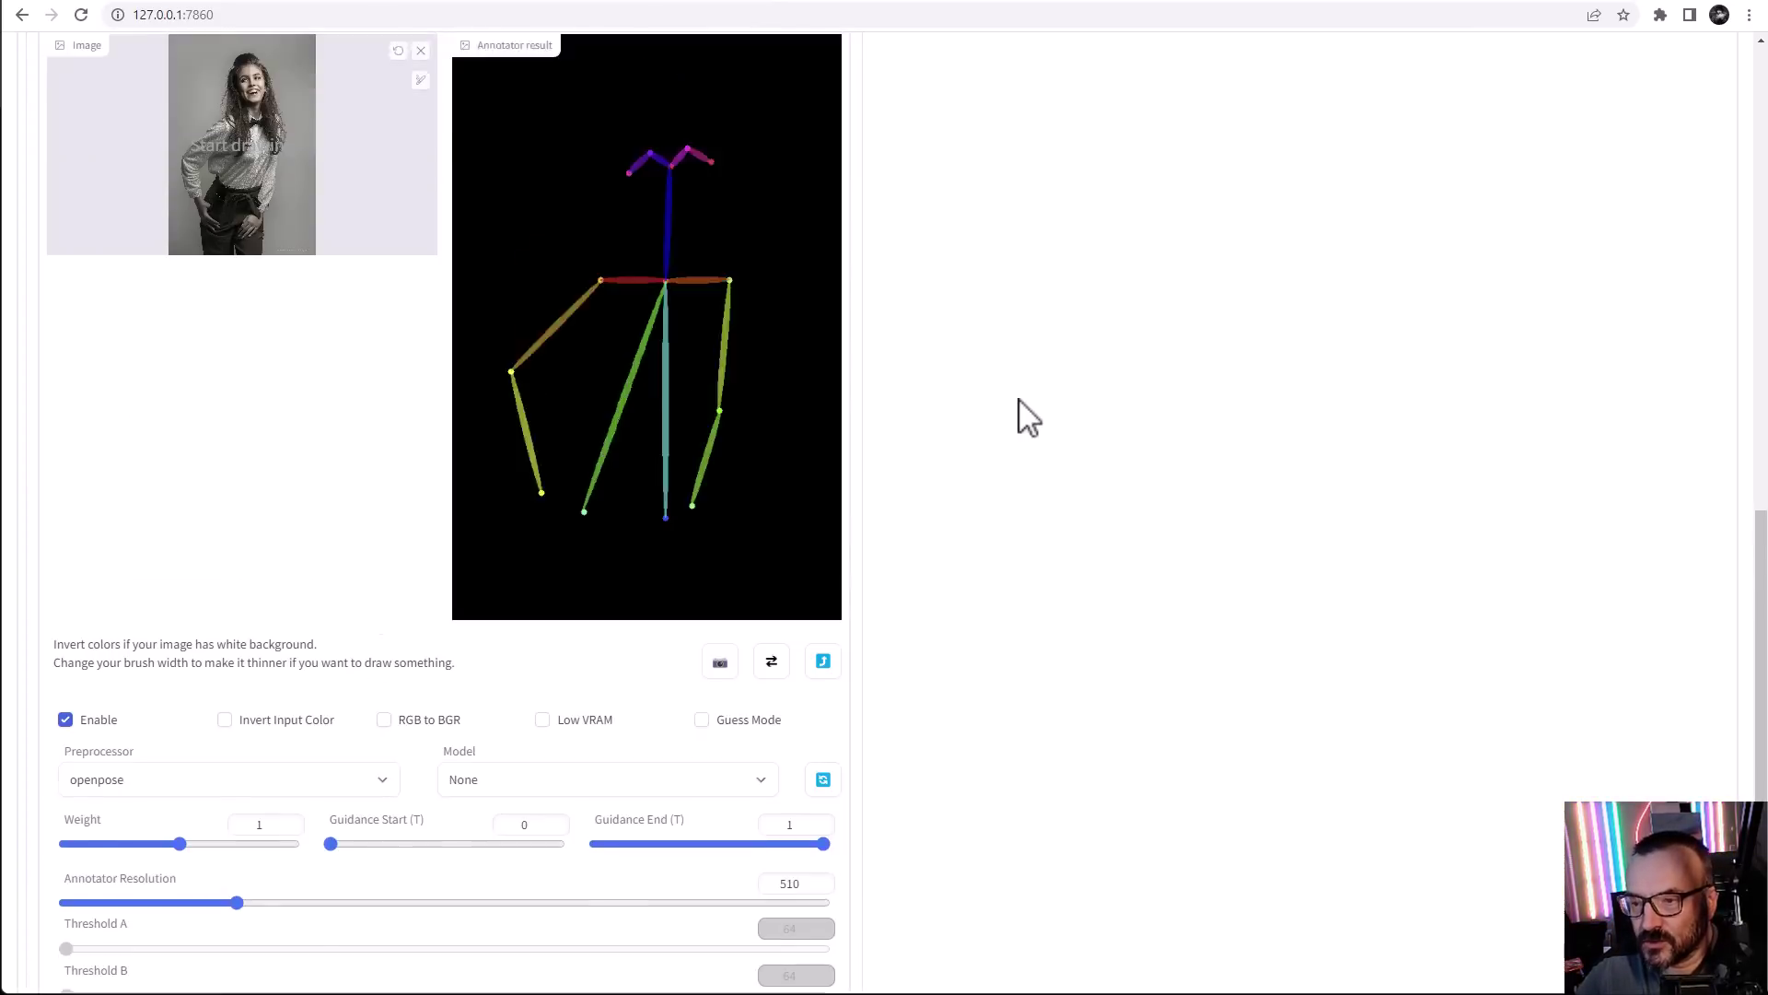
pyautogui.scroll(1, 682, 318)
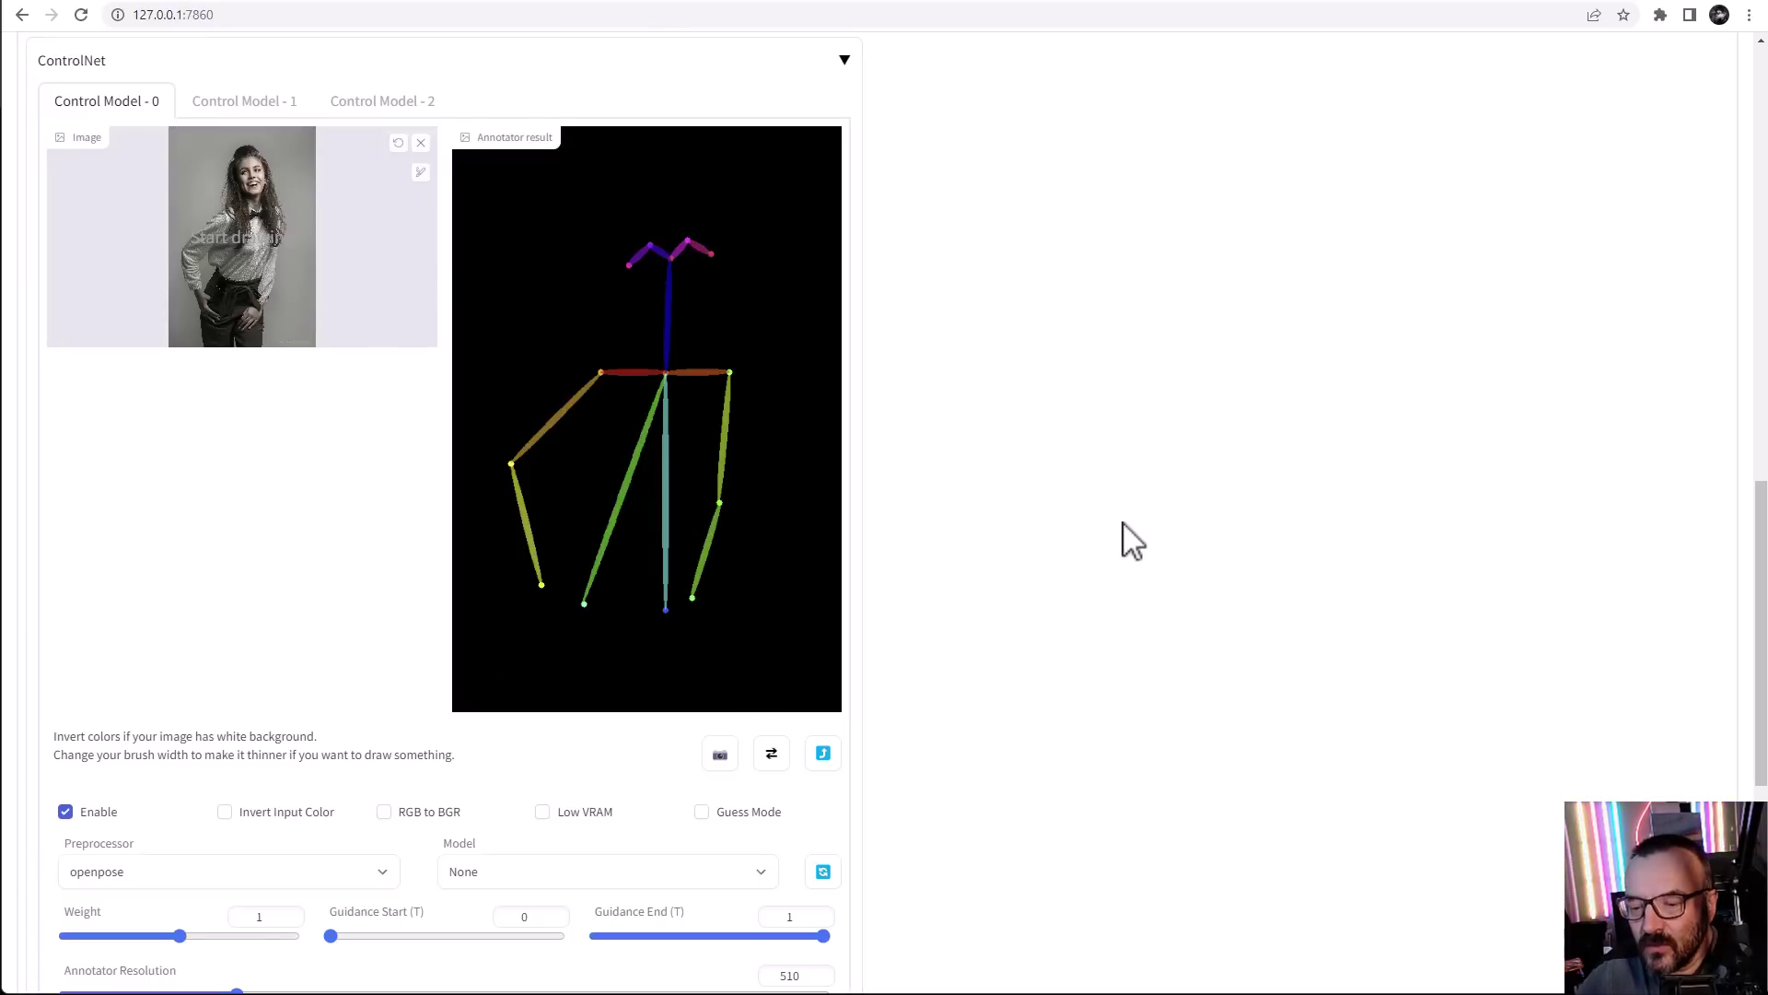
pyautogui.scroll(-3, 1121, 537)
pyautogui.scroll(3, 1117, 535)
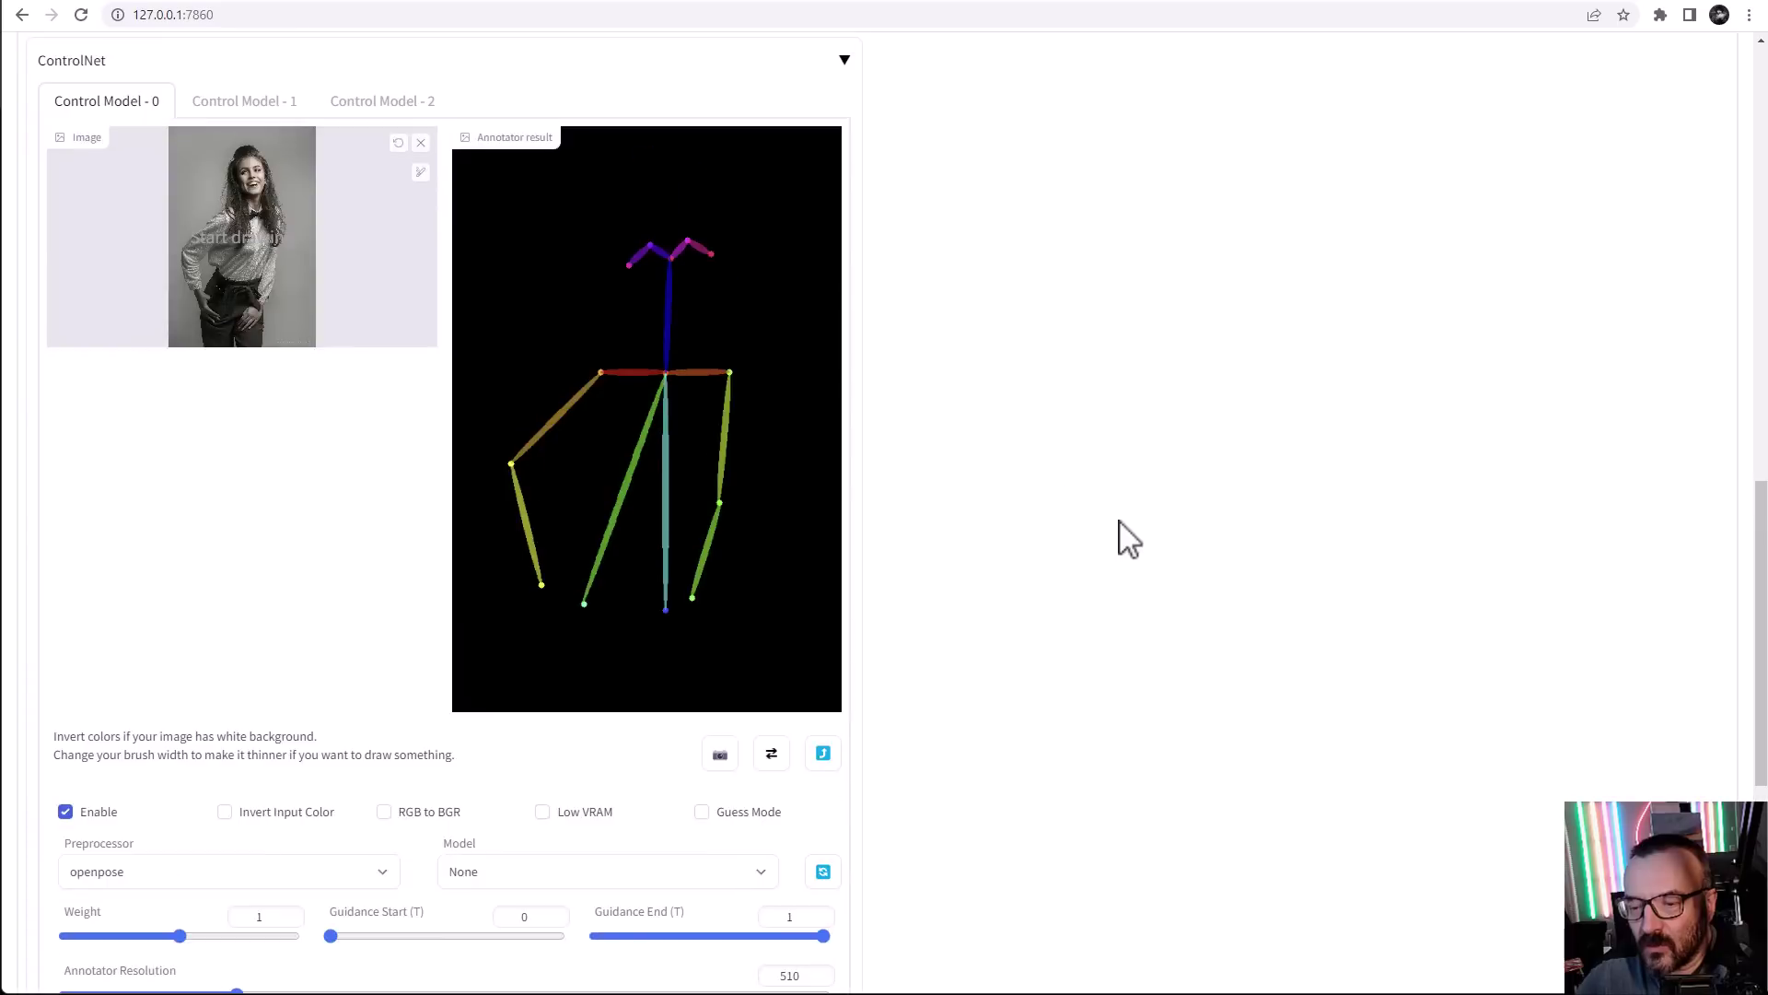
# Clear the ControlNet photo and select the control_sd15_openpose model
pyautogui.click(421, 143)
pyautogui.scroll(-4, 921, 465)
pyautogui.scroll(-2, 921, 465)
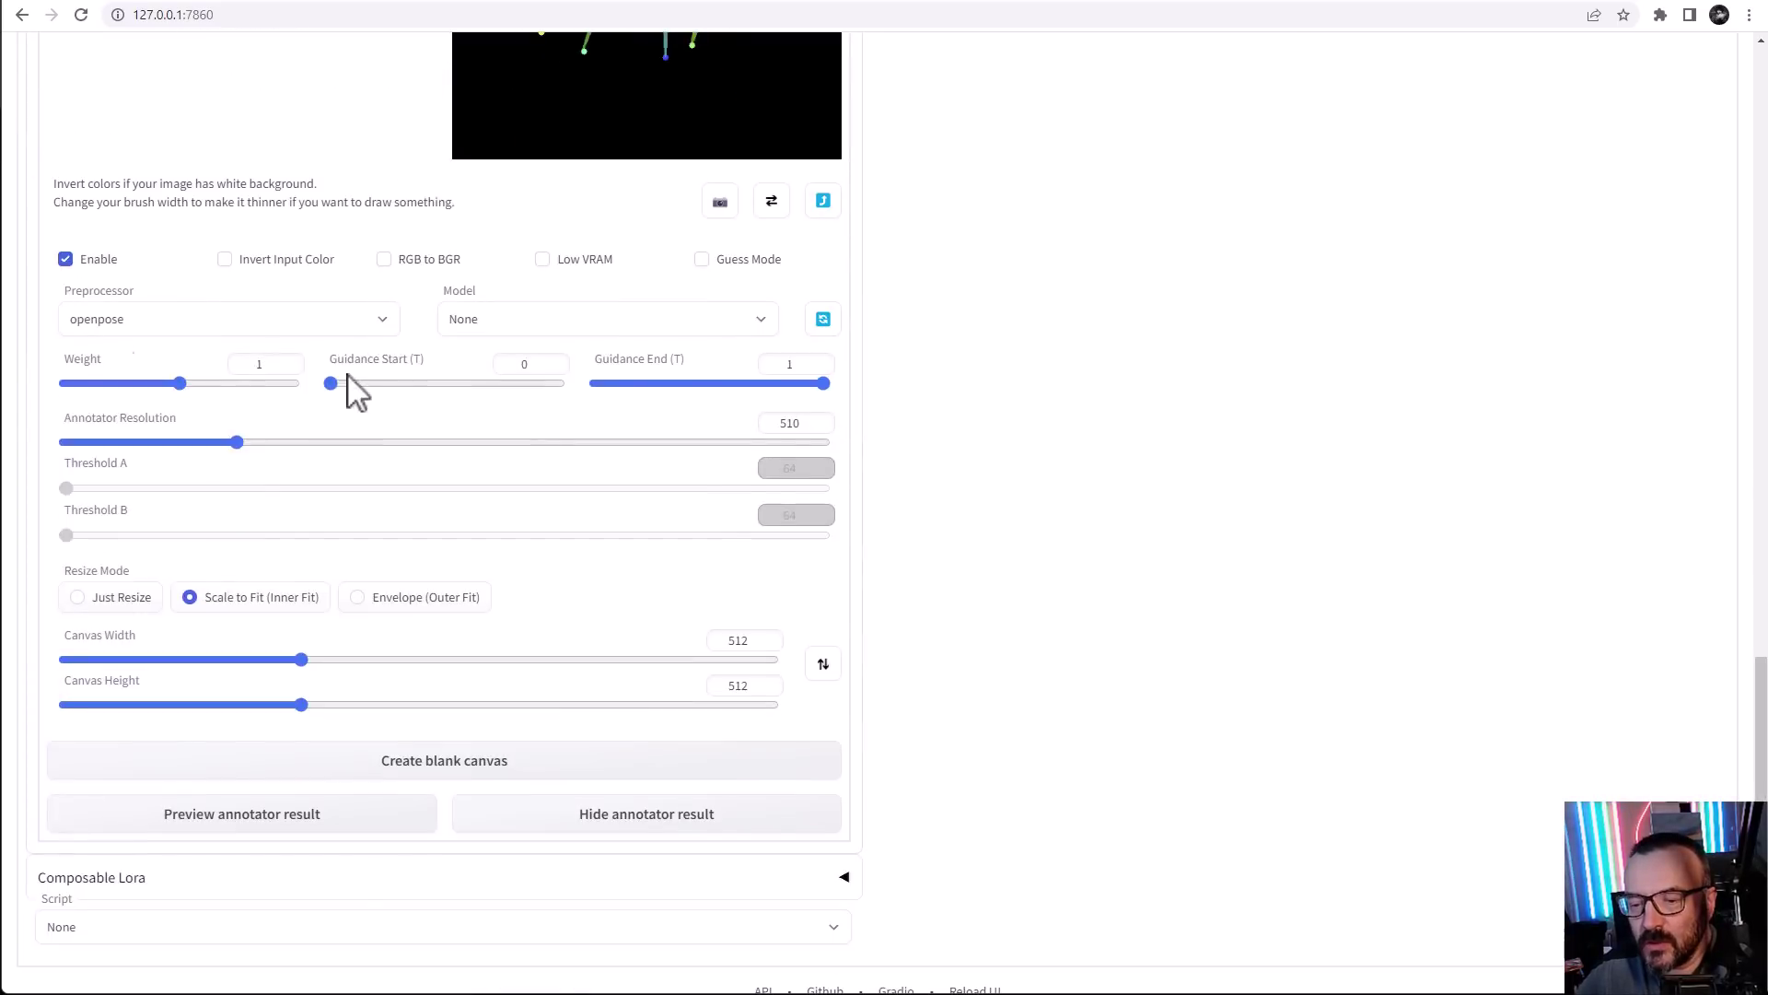
pyautogui.click(670, 331)
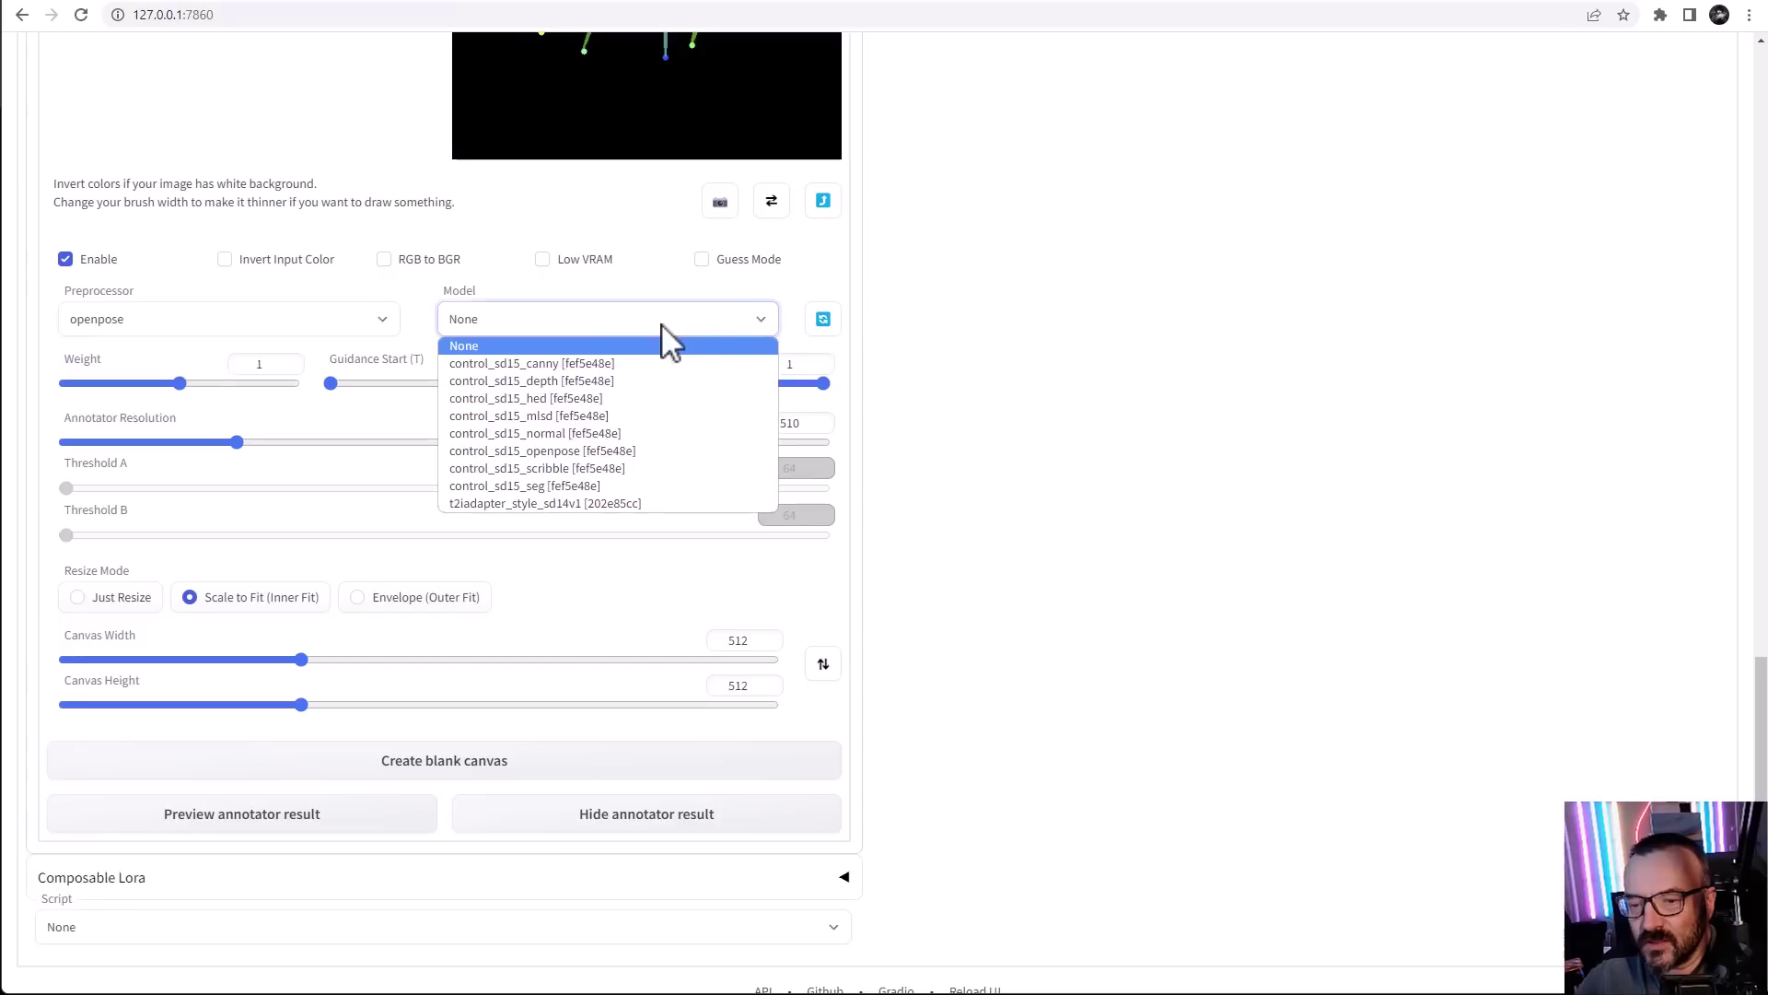
pyautogui.click(540, 364)
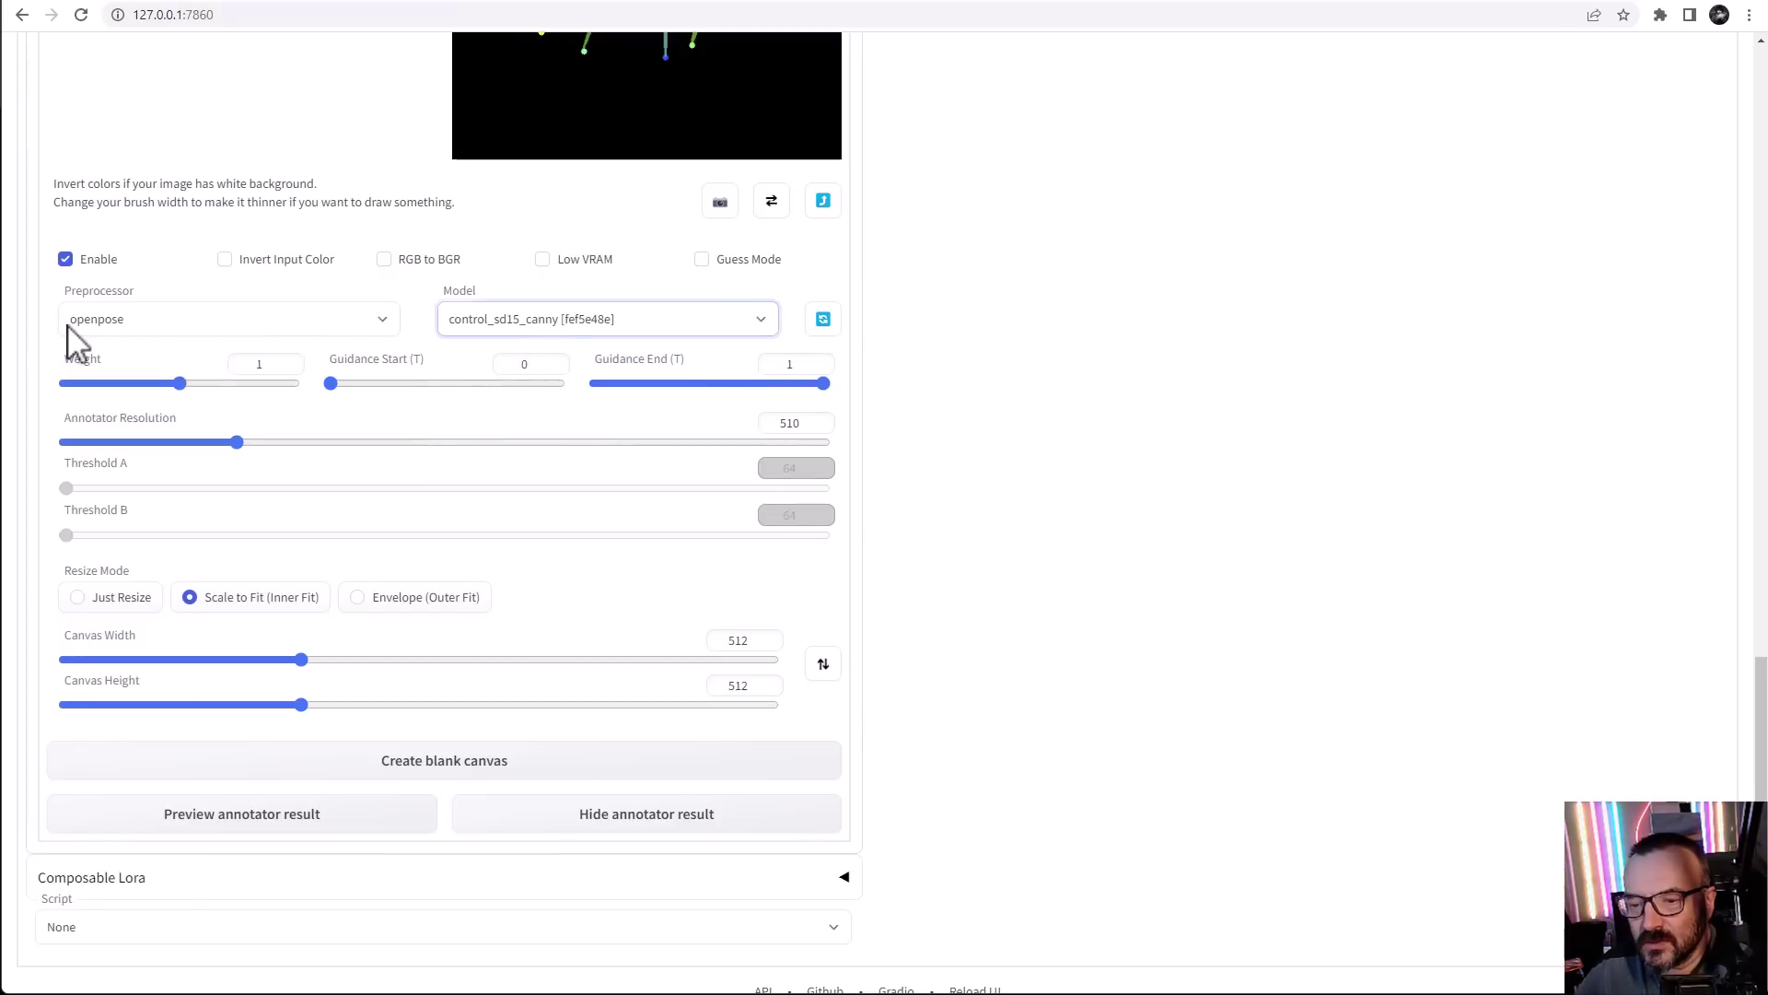
pyautogui.click(617, 329)
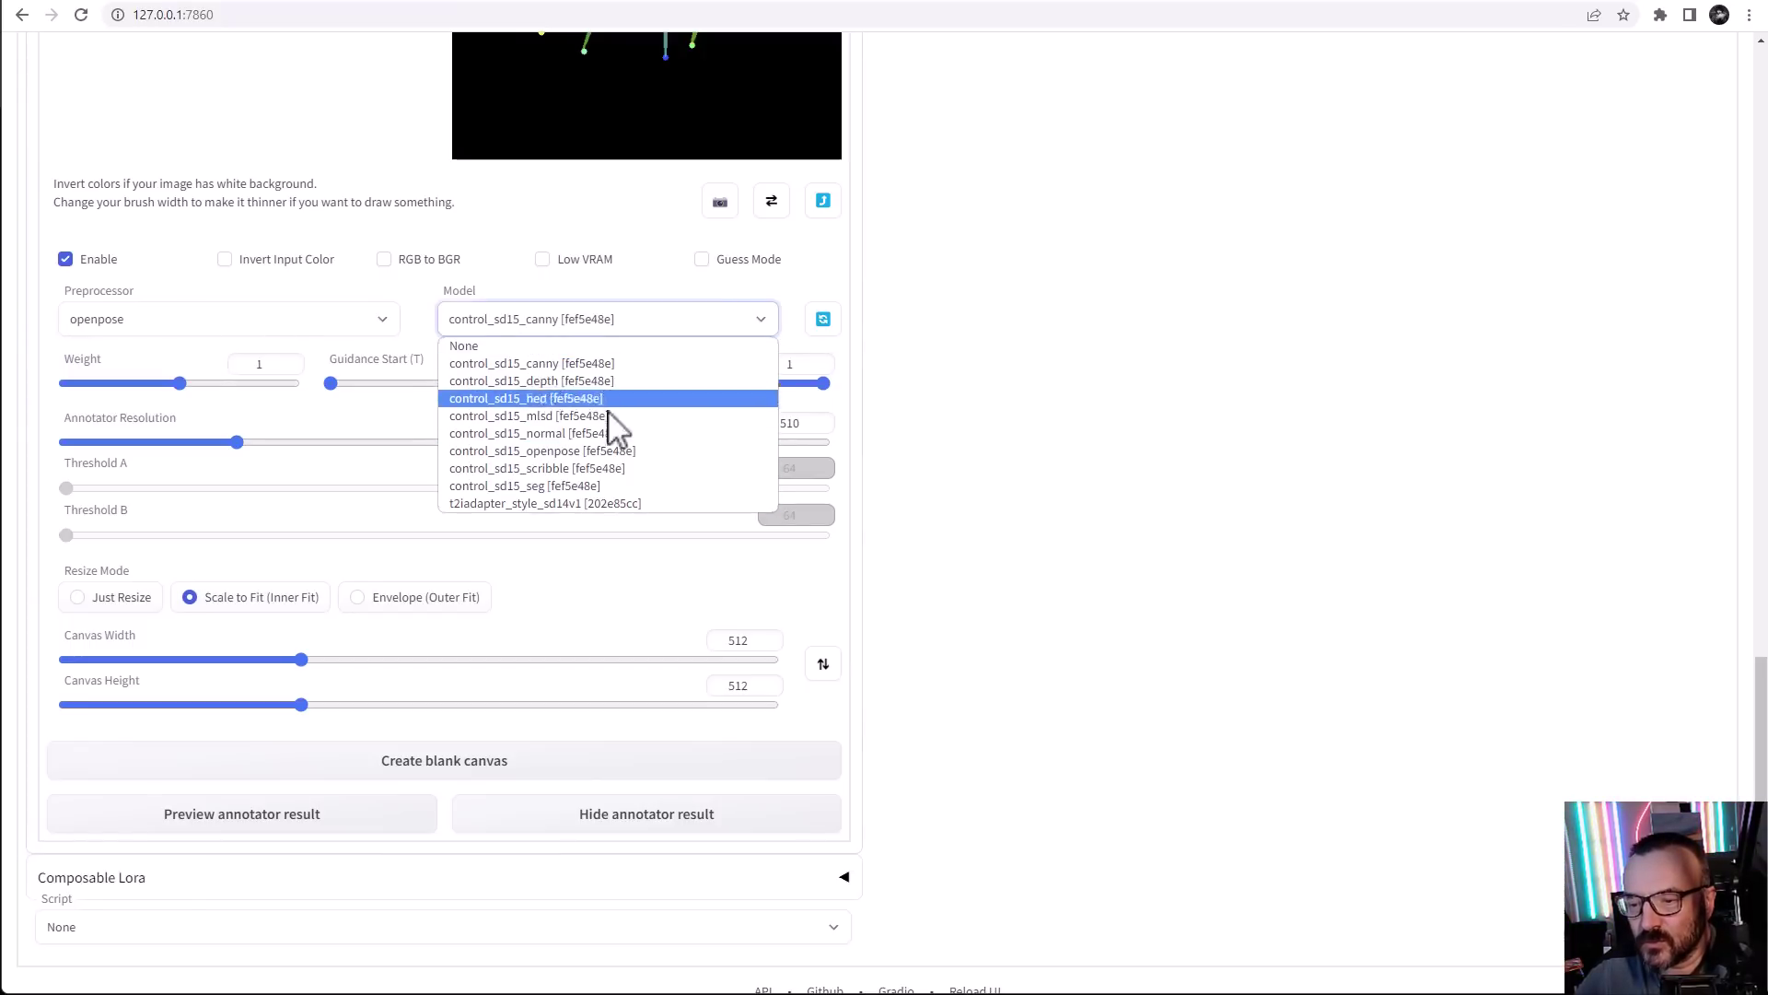
pyautogui.click(612, 452)
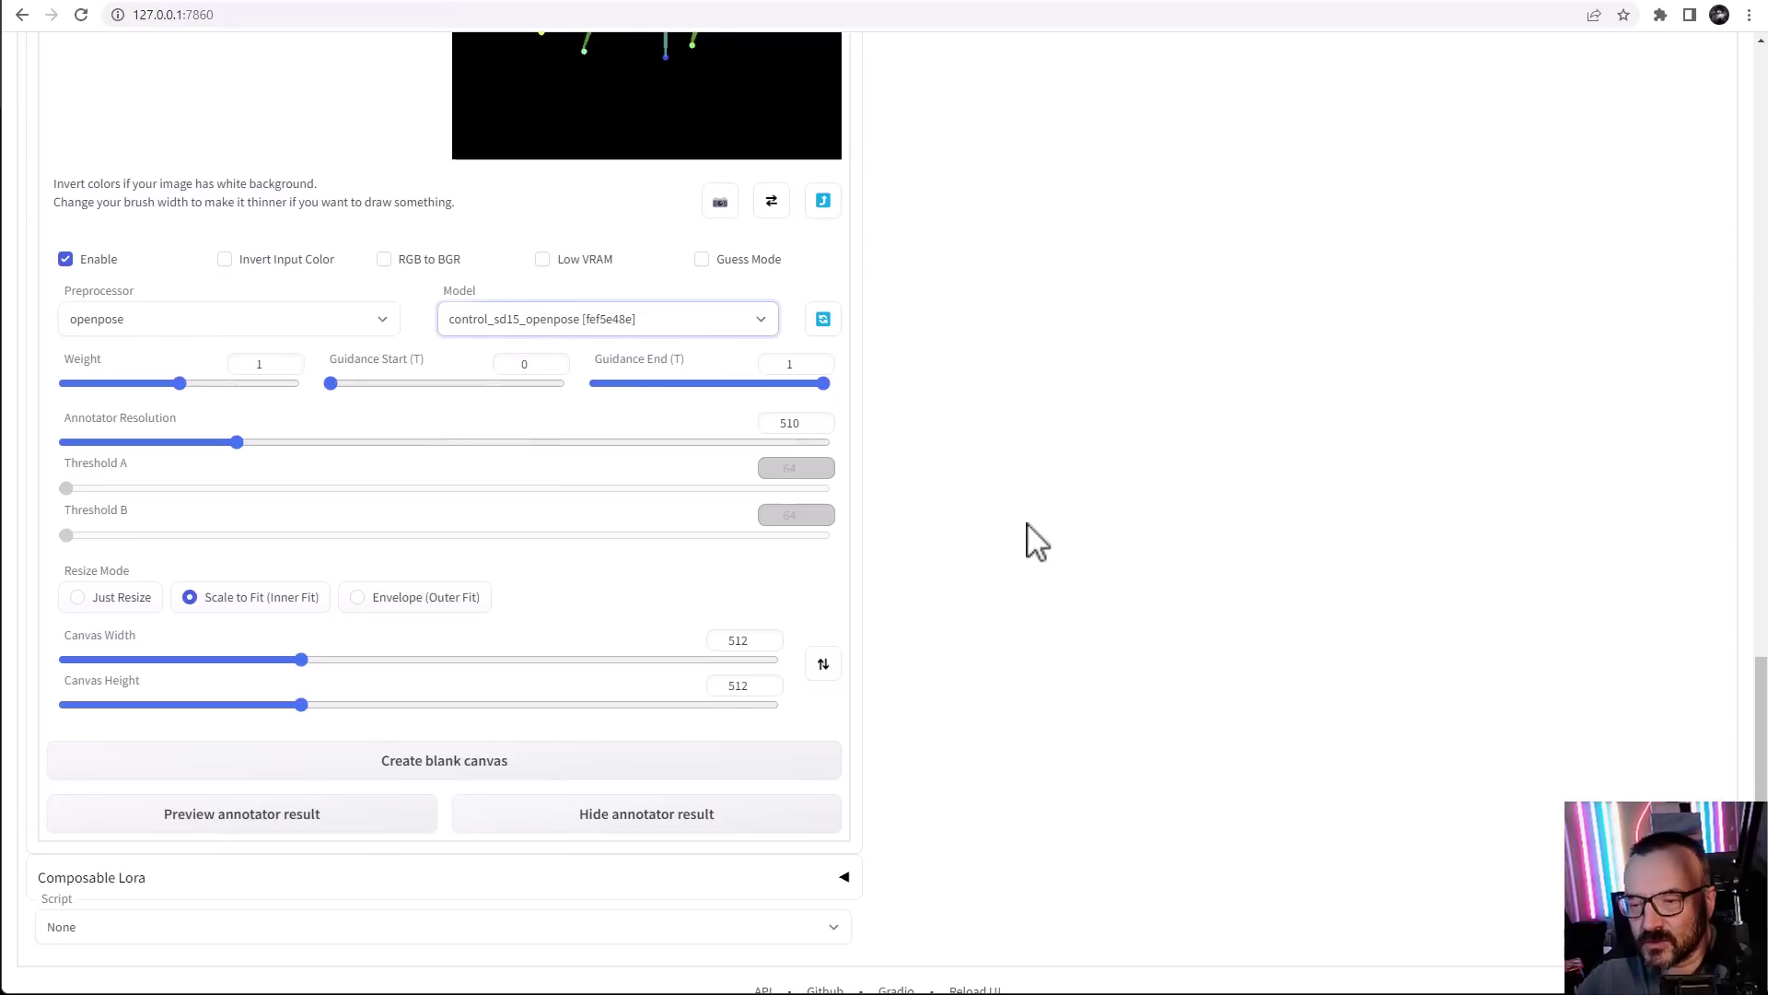
# Generate a new pose-guided purple-haired elf in dark armor
pyautogui.scroll(12, 1049, 523)
pyautogui.scroll(6, 1054, 541)
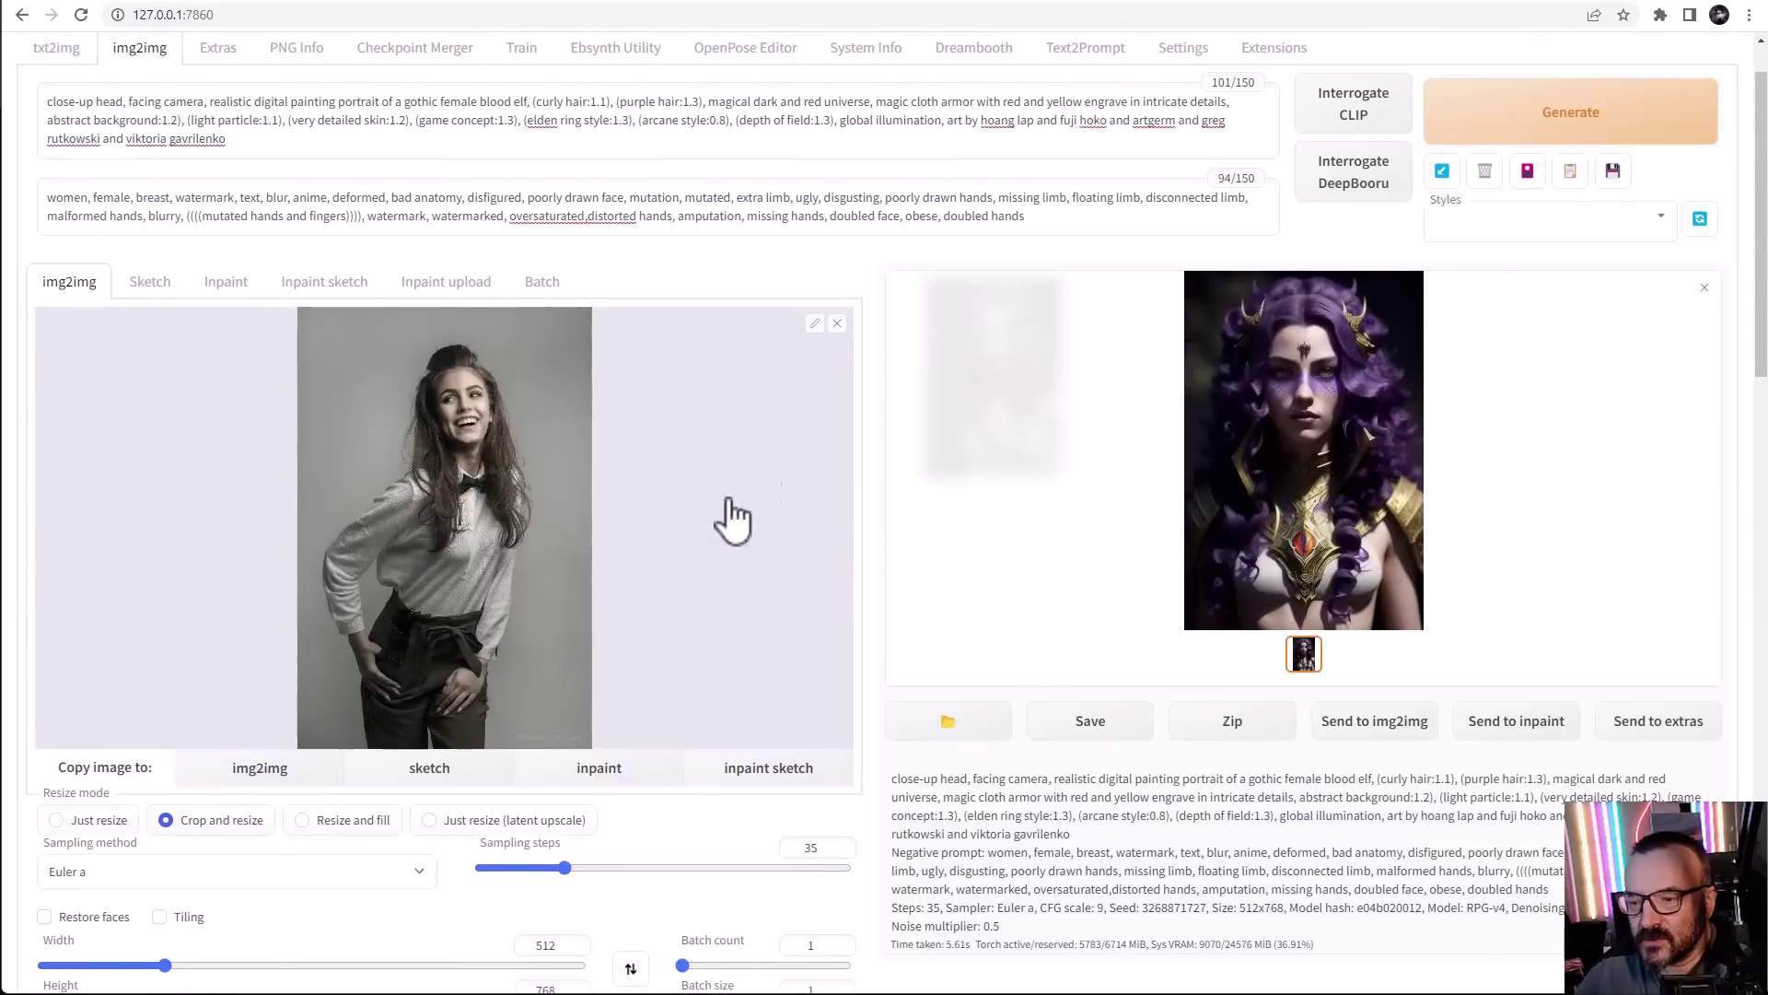
pyautogui.click(1494, 138)
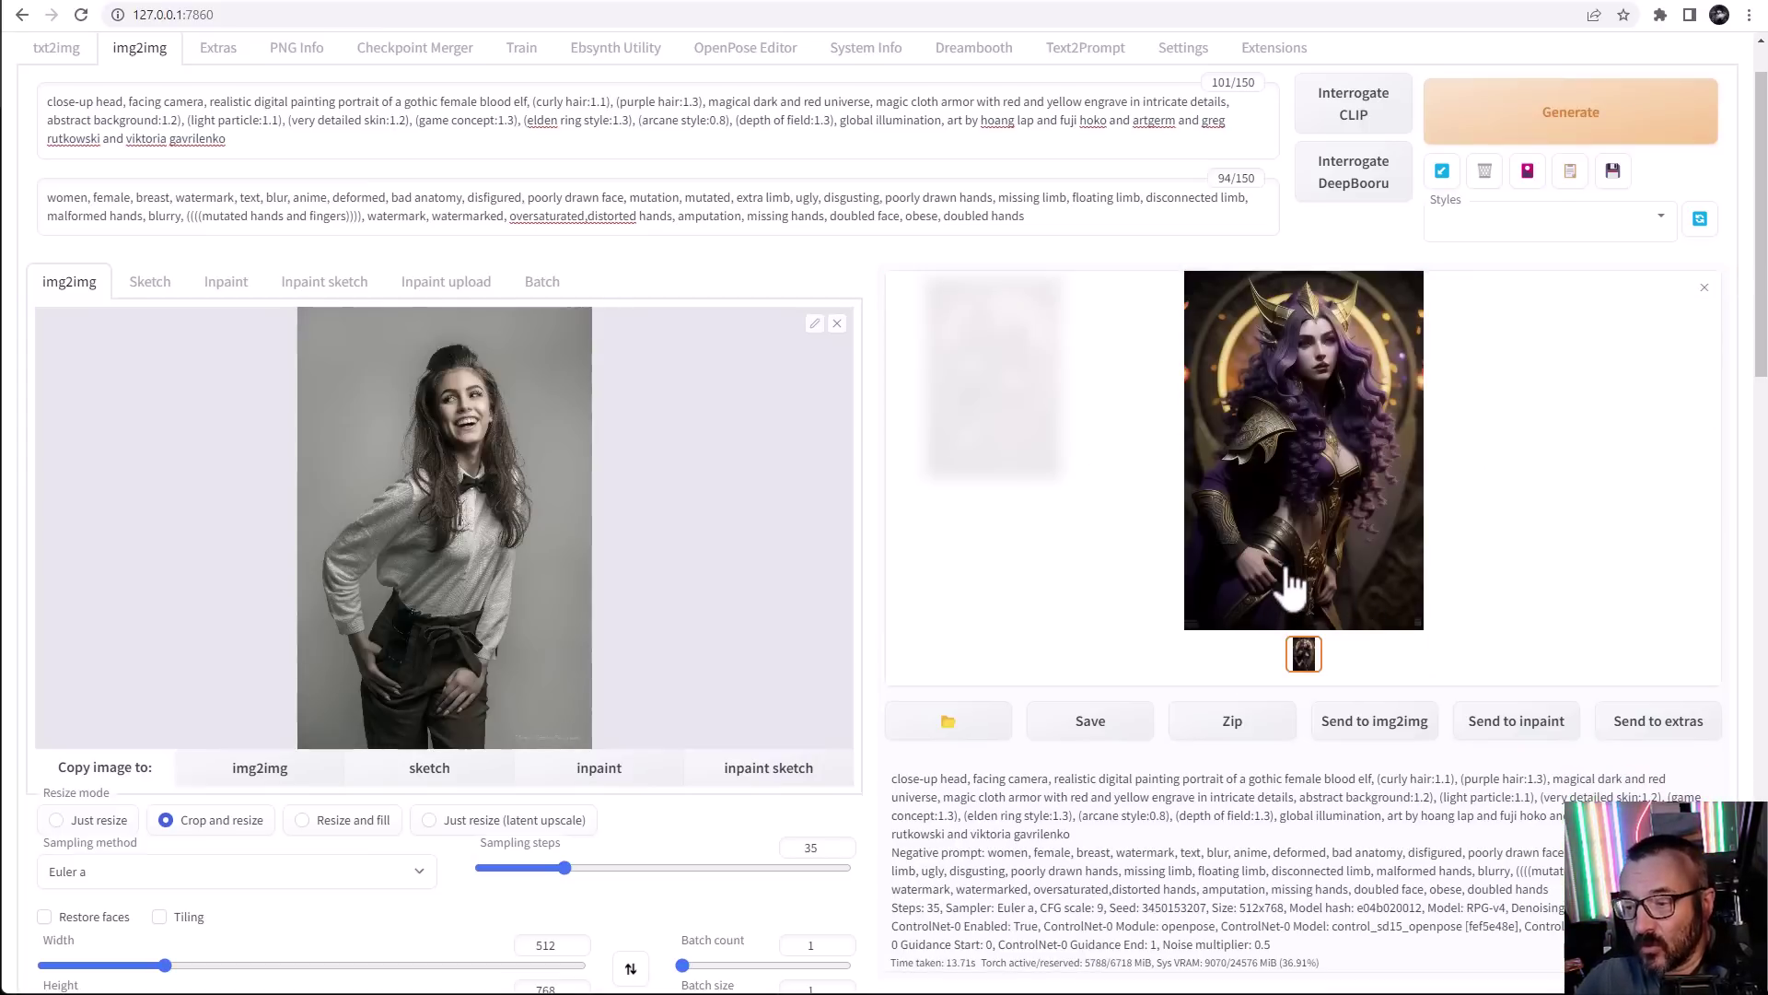
# Enable the second ControlNet unit and load the woman's photo into it
pyautogui.scroll(-10, 836, 571)
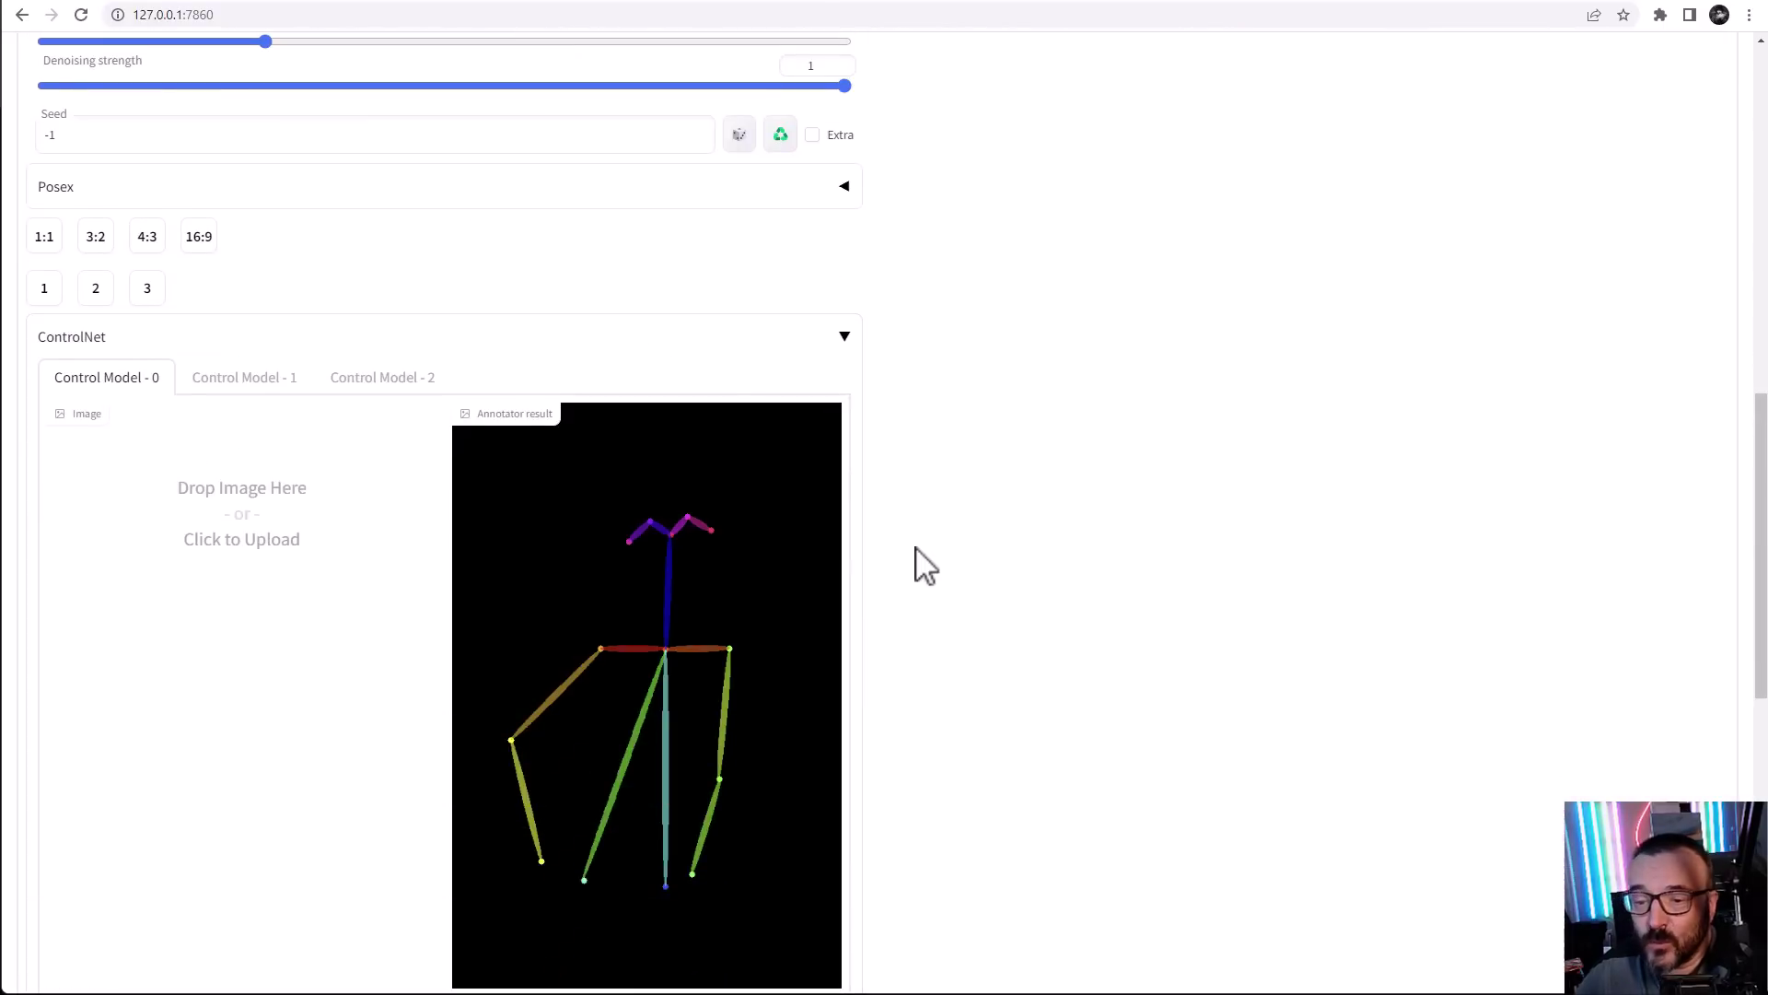
pyautogui.scroll(-1, 916, 565)
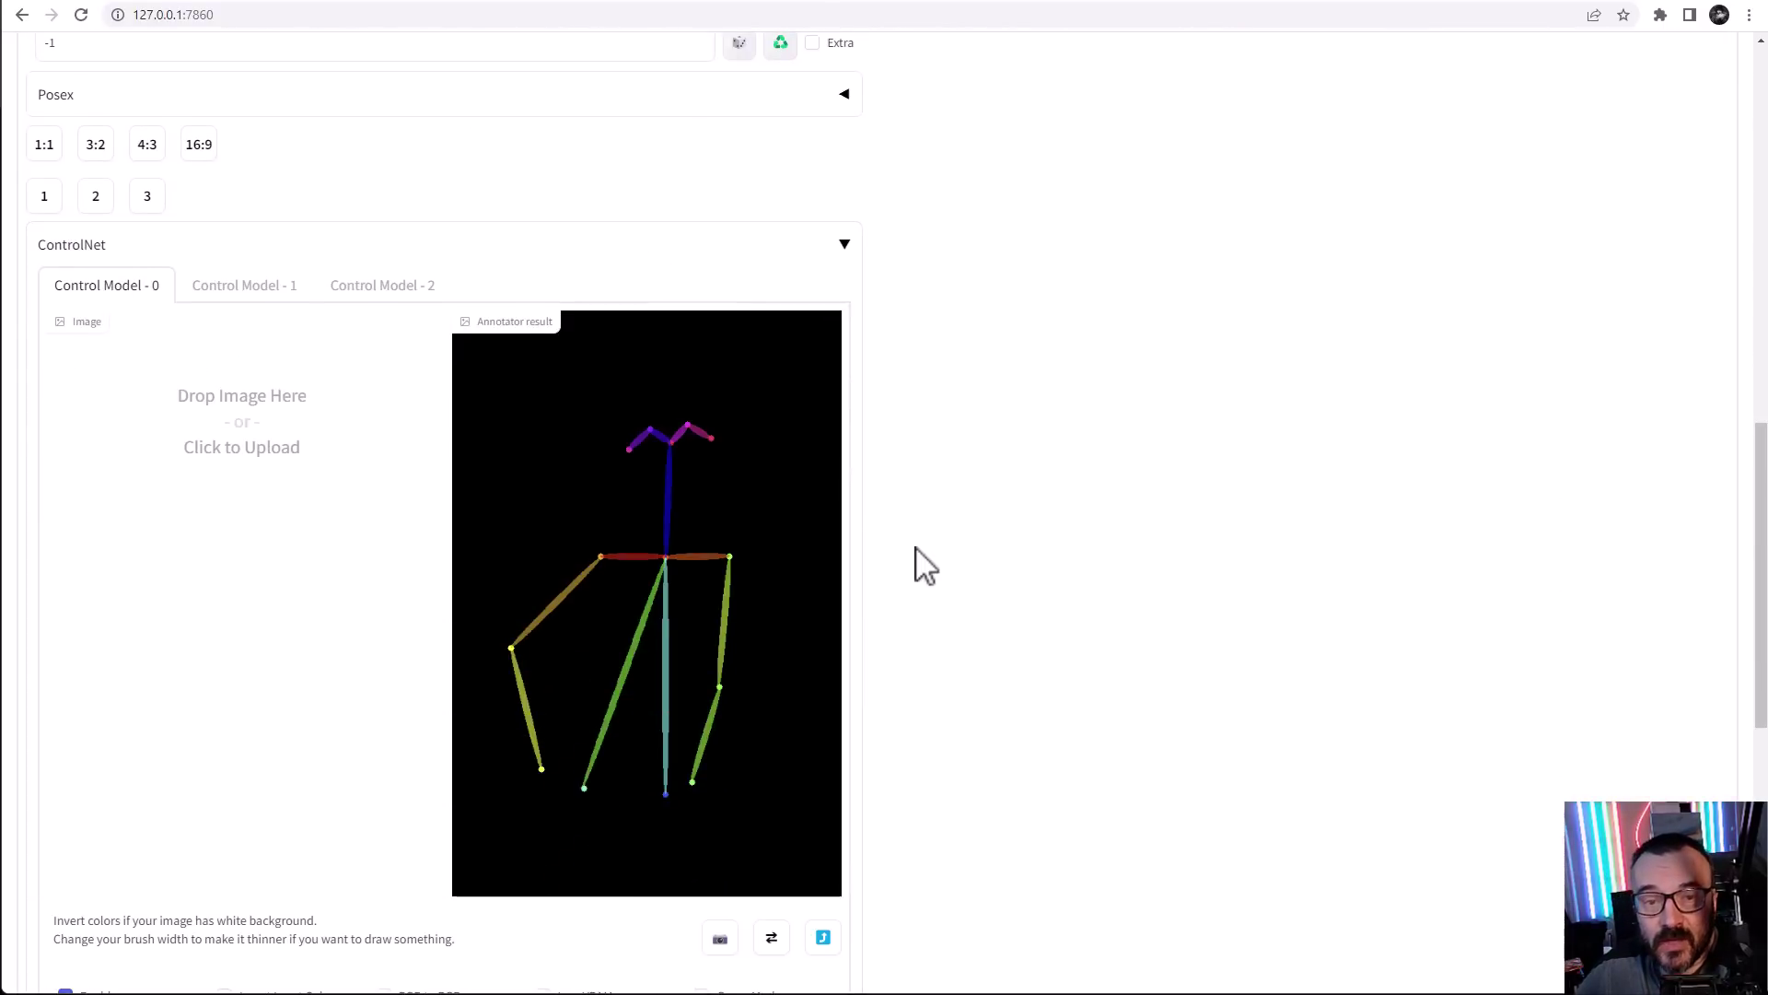
pyautogui.click(243, 293)
pyautogui.scroll(-3, 971, 395)
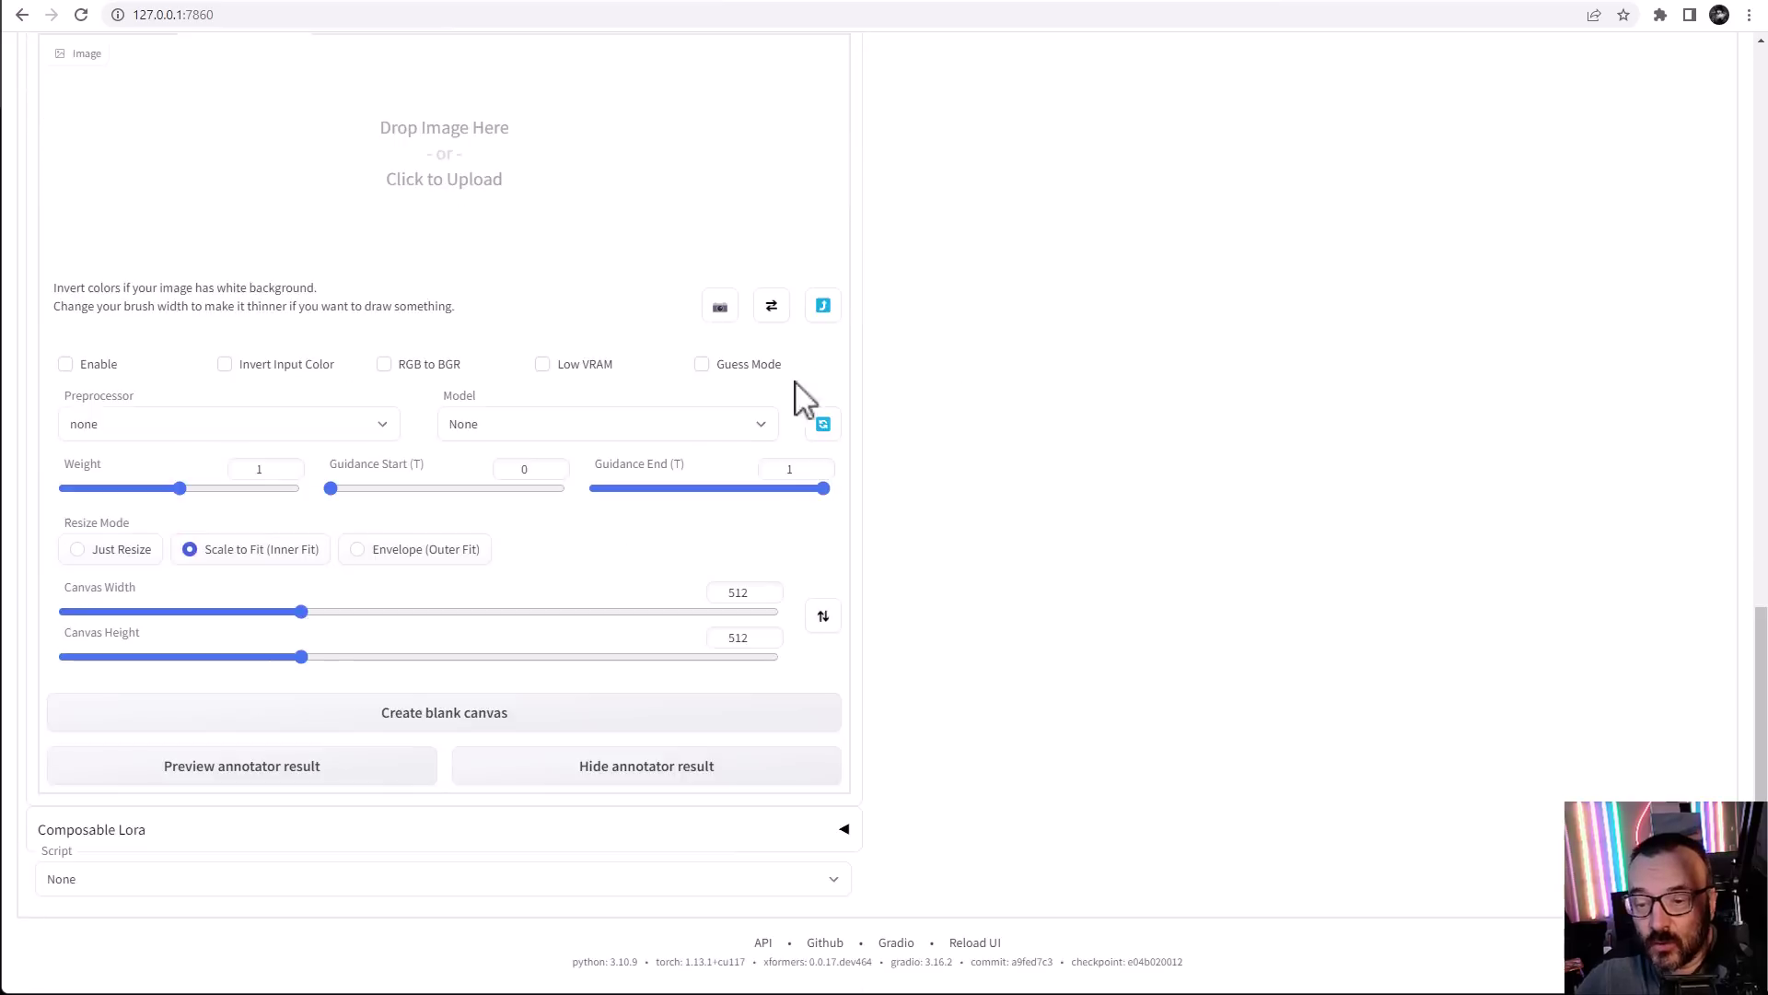
pyautogui.scroll(2, 363, 345)
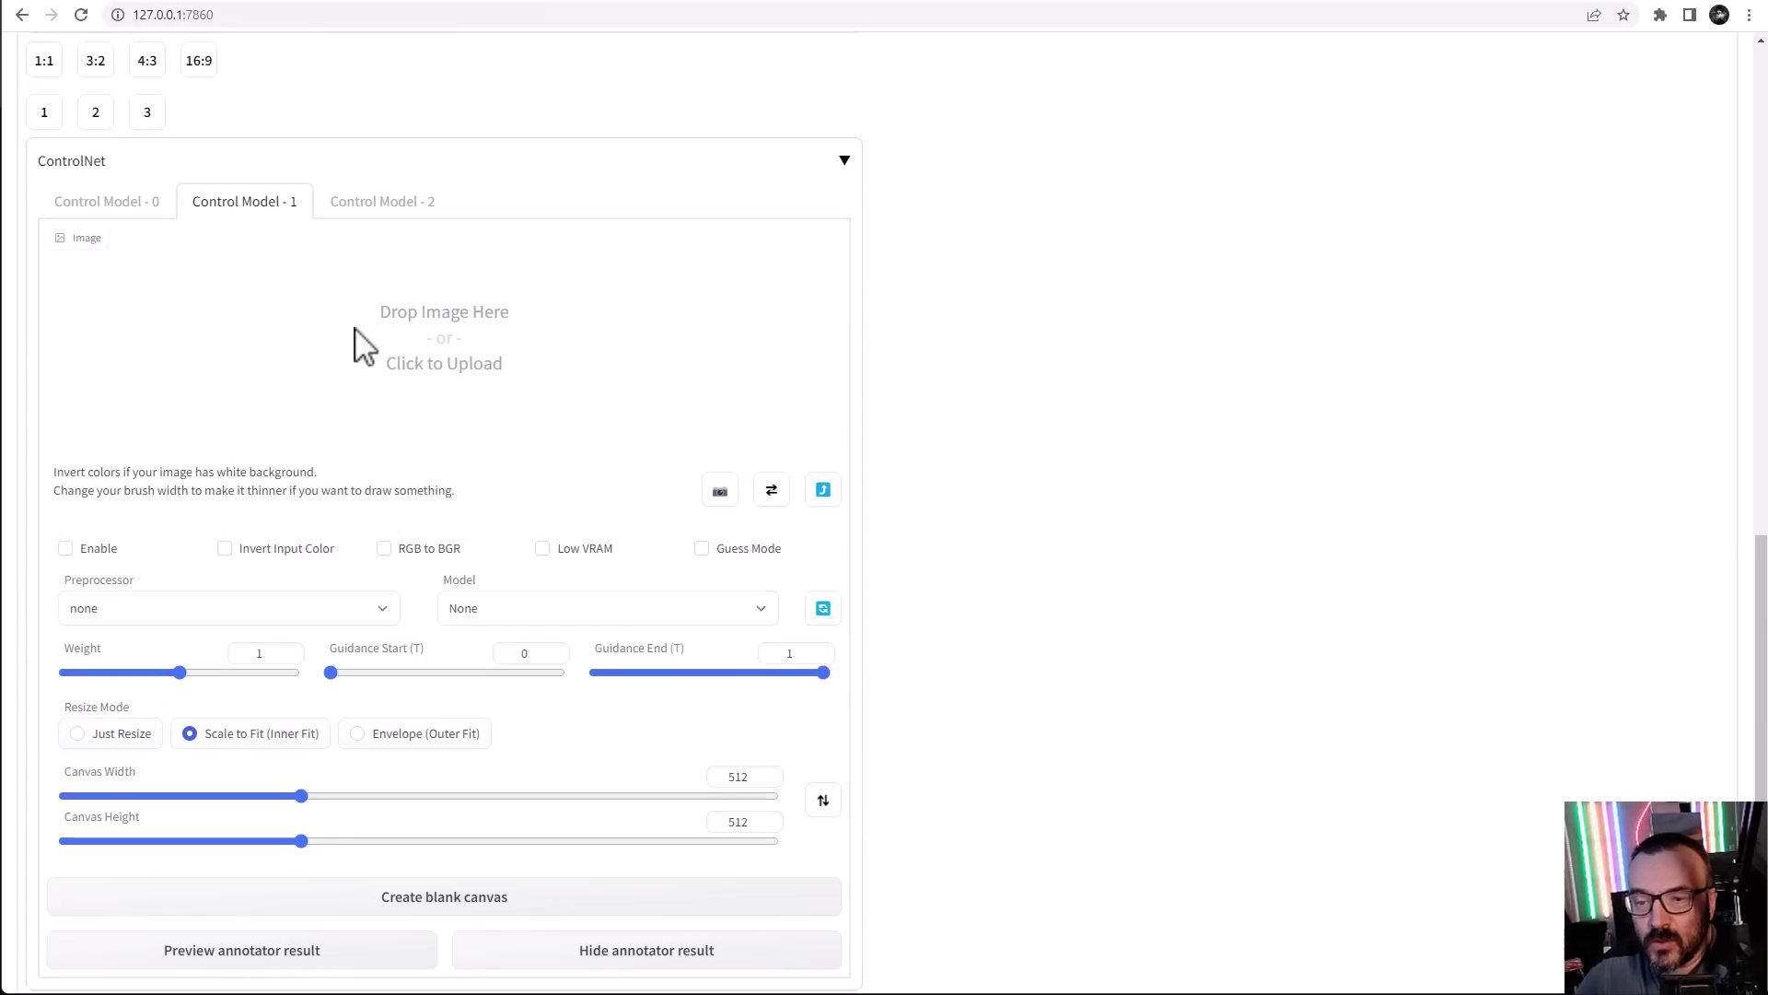
pyautogui.click(83, 545)
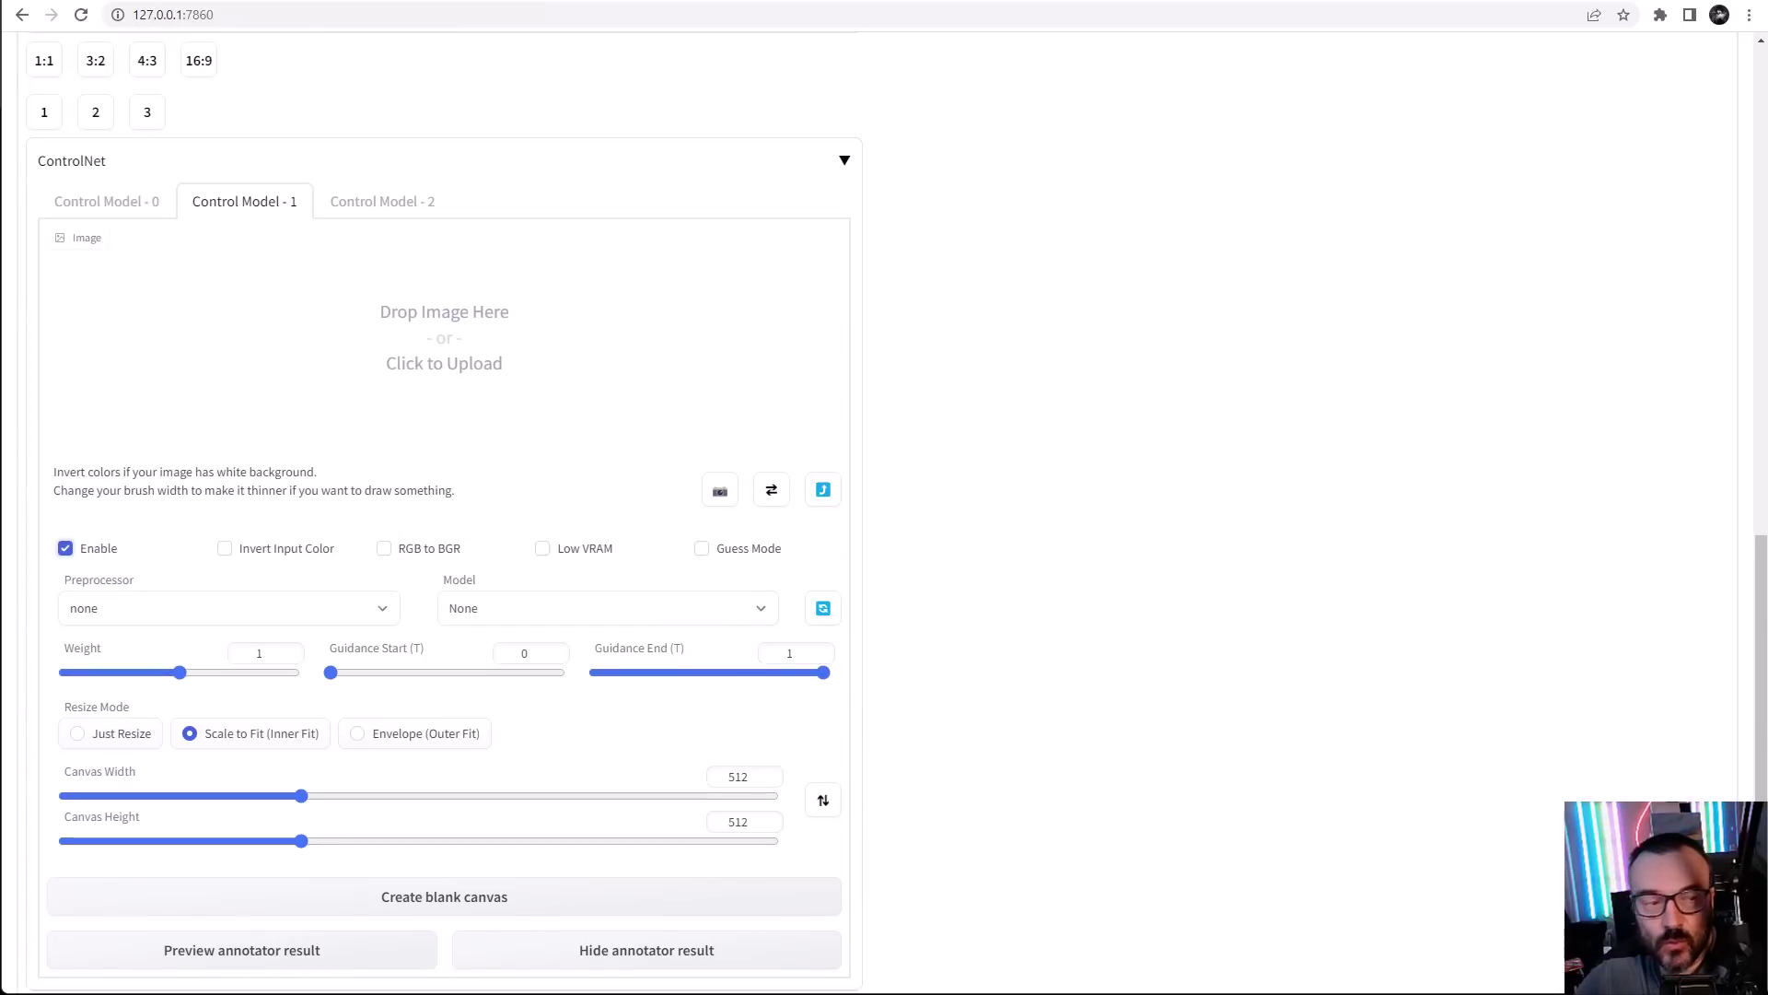
pyautogui.moveTo(276, 375); pyautogui.dragTo(515, 369)
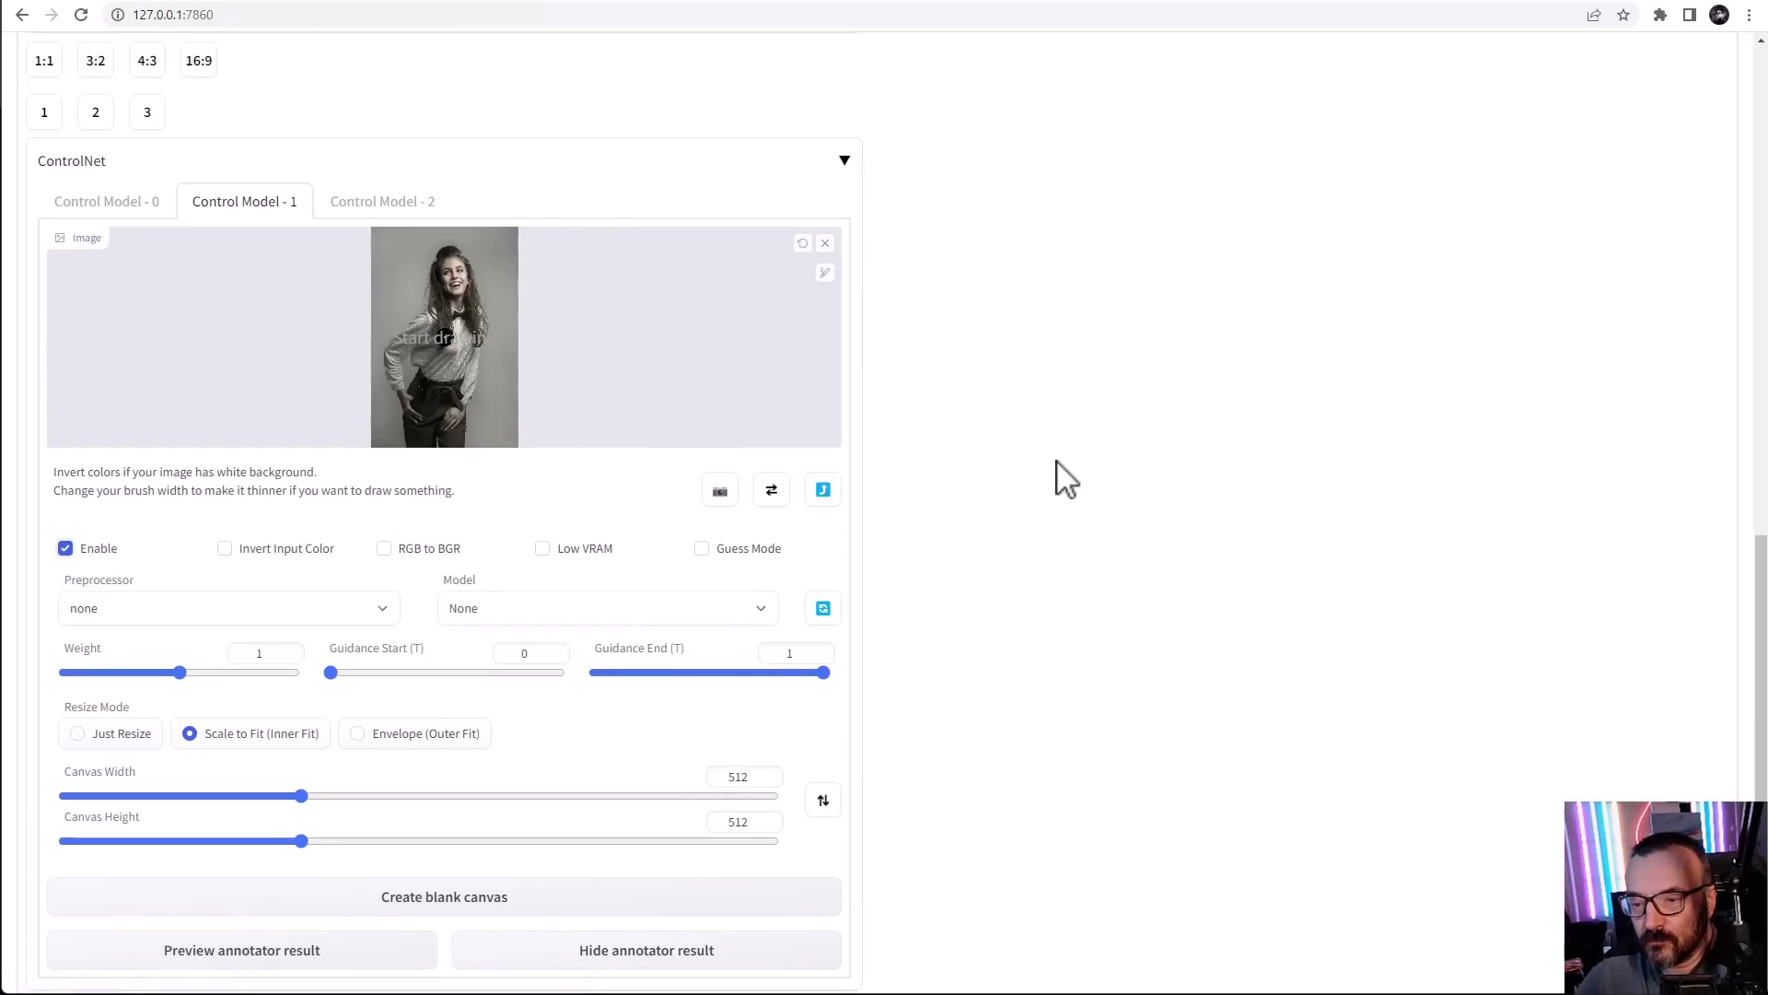
# Review the openpose skeleton in Control Model 0, then return to Control Model 1
pyautogui.scroll(-2, 986, 376)
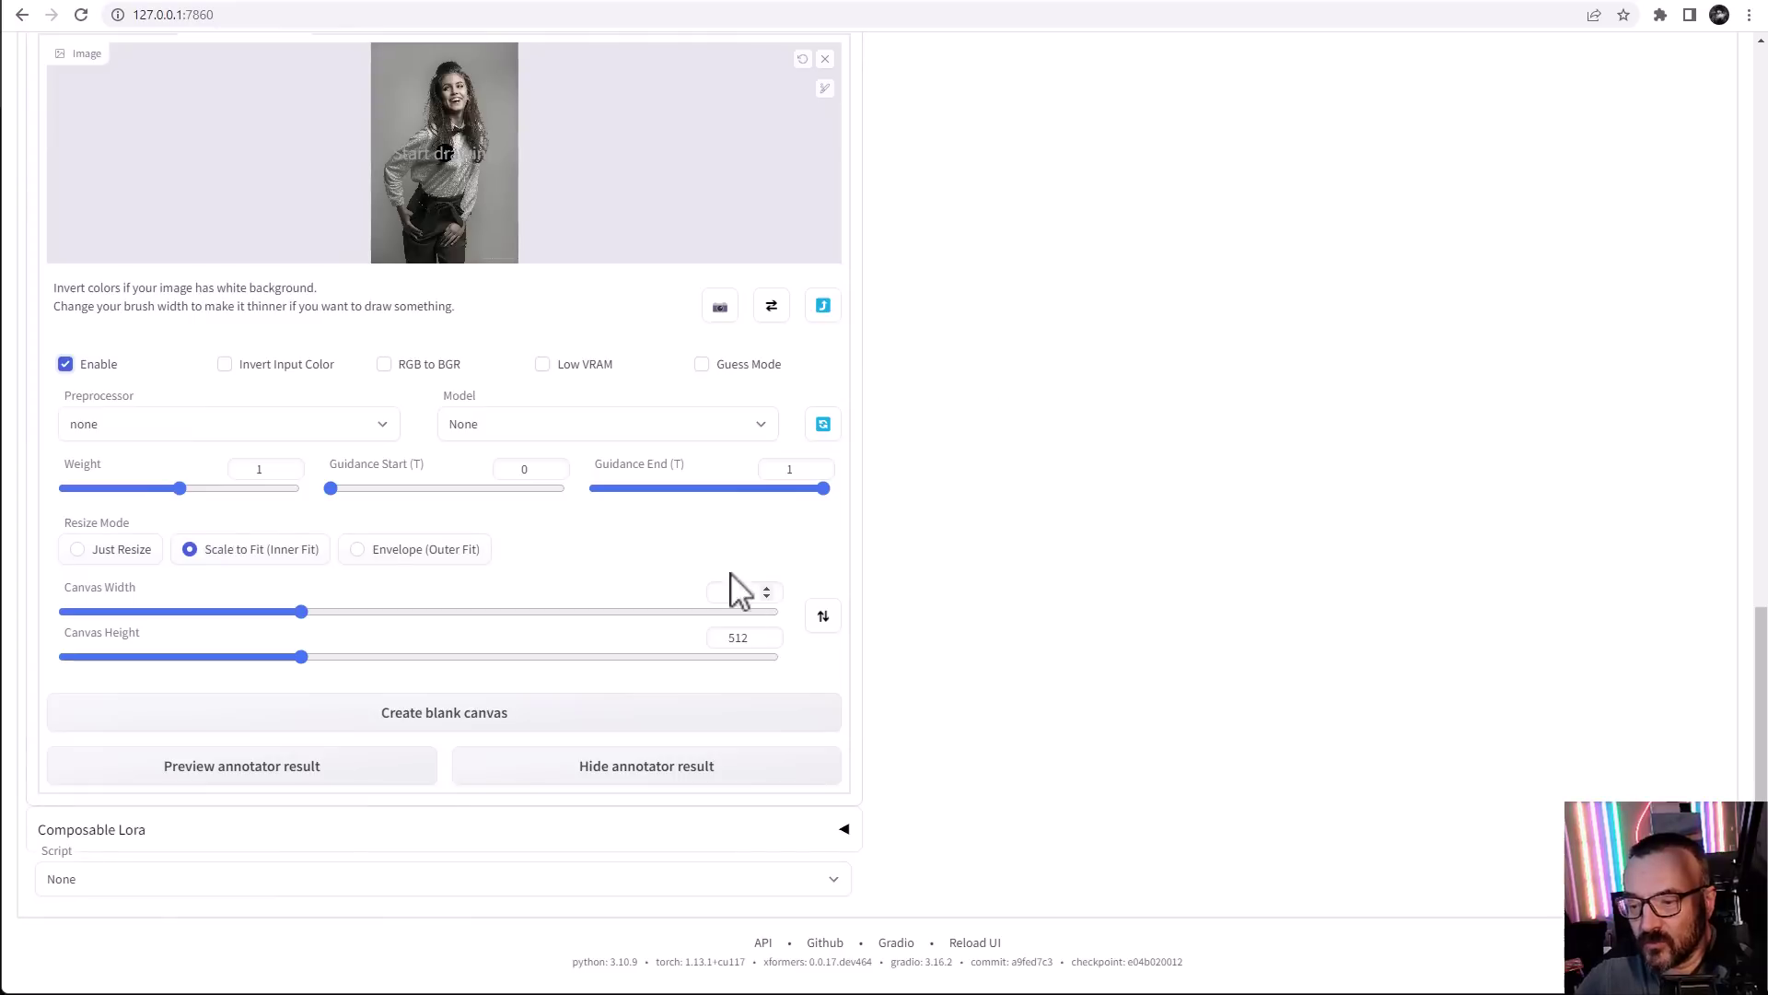
pyautogui.scroll(2, 741, 590)
pyautogui.click(78, 205)
pyautogui.scroll(-1, 723, 732)
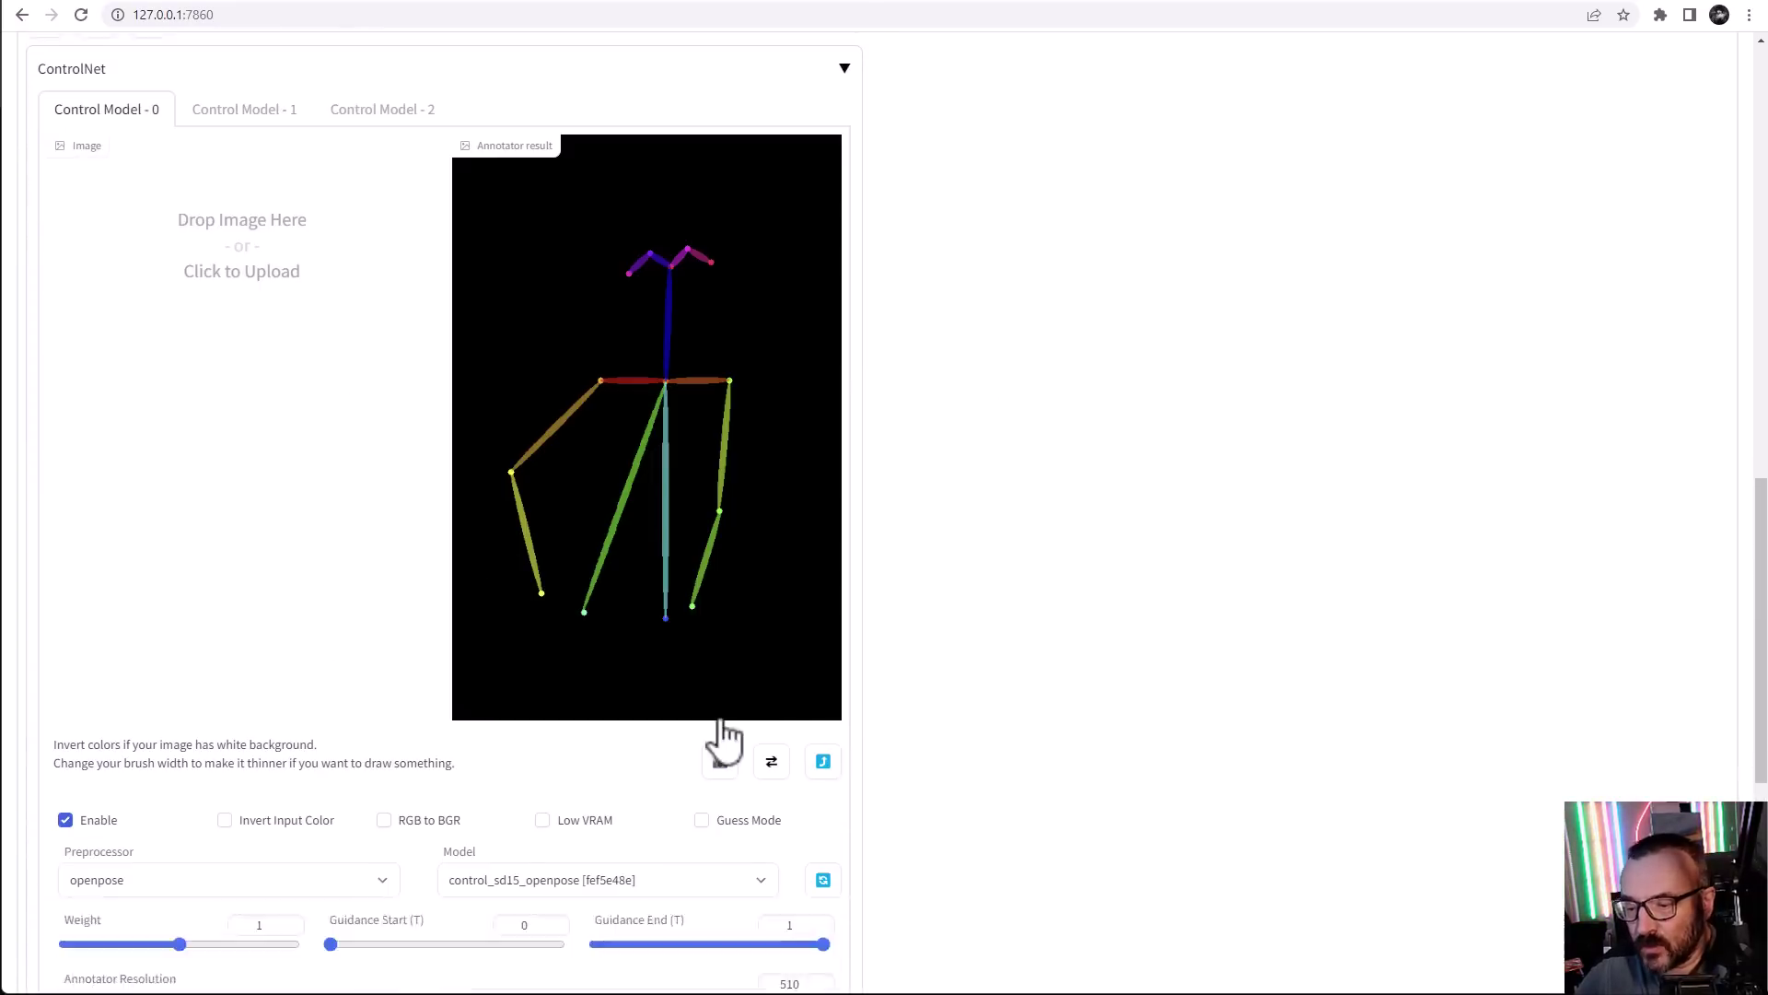
pyautogui.scroll(-2, 723, 732)
pyautogui.scroll(4, 451, 552)
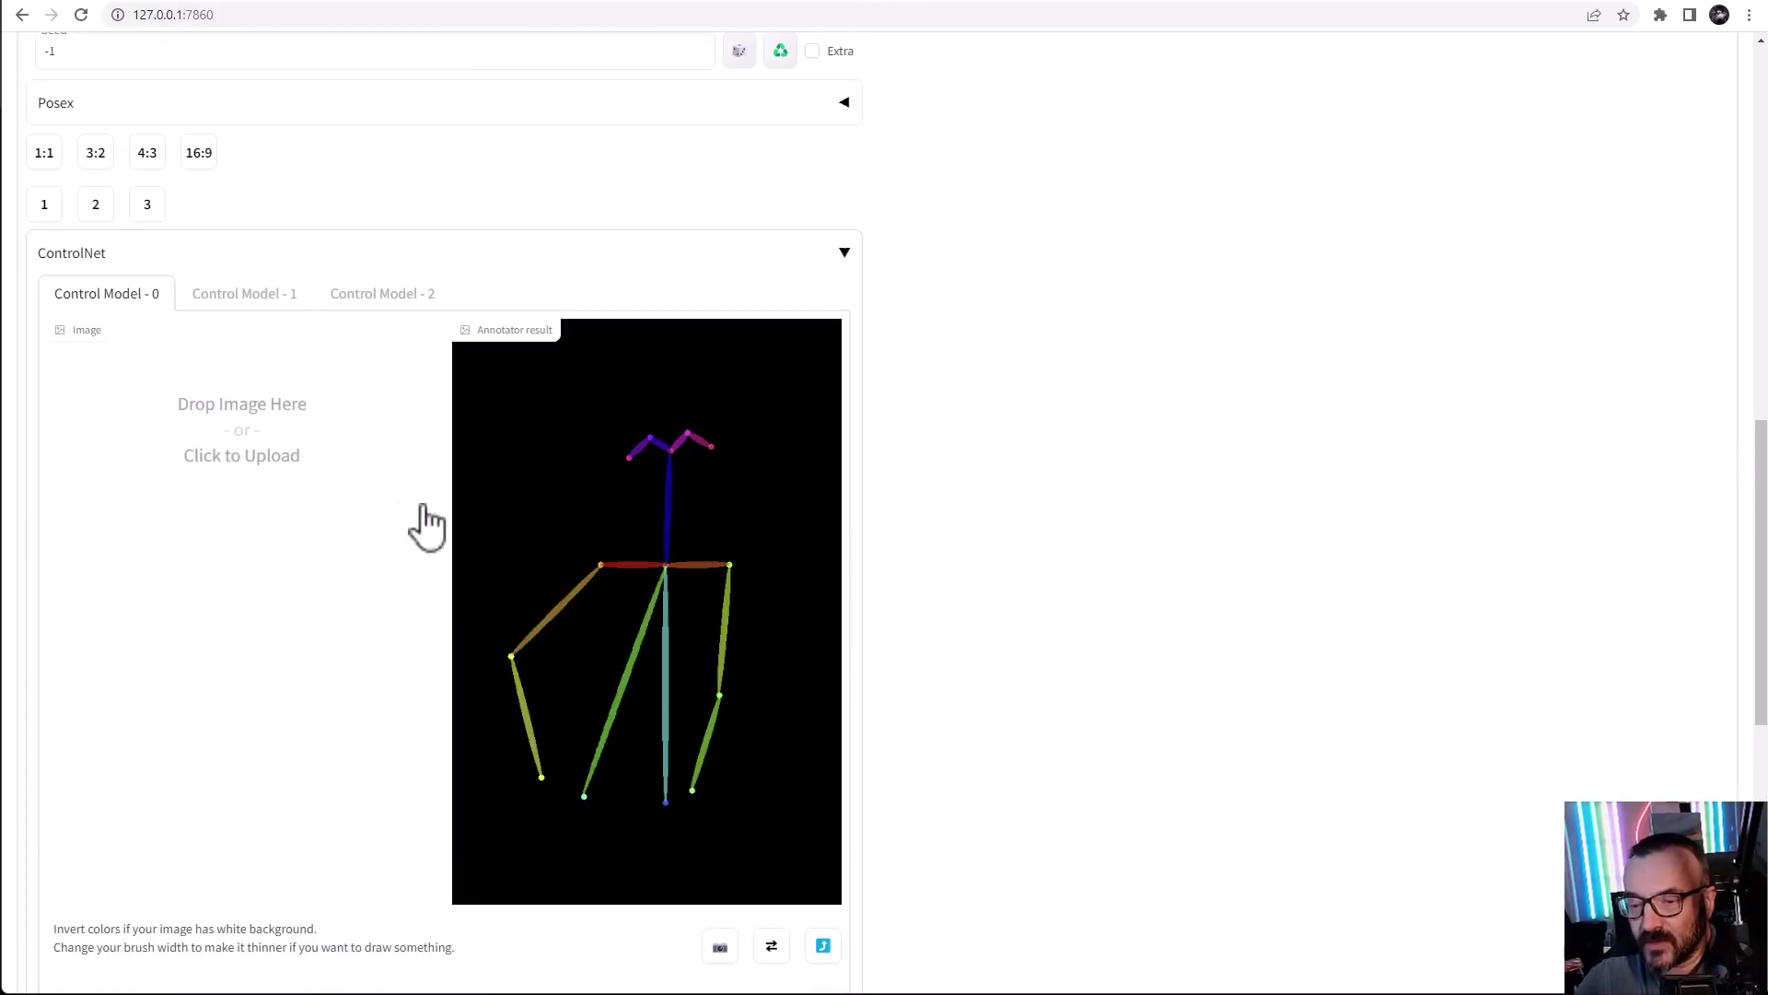
pyautogui.click(230, 294)
pyautogui.scroll(-3, 1102, 666)
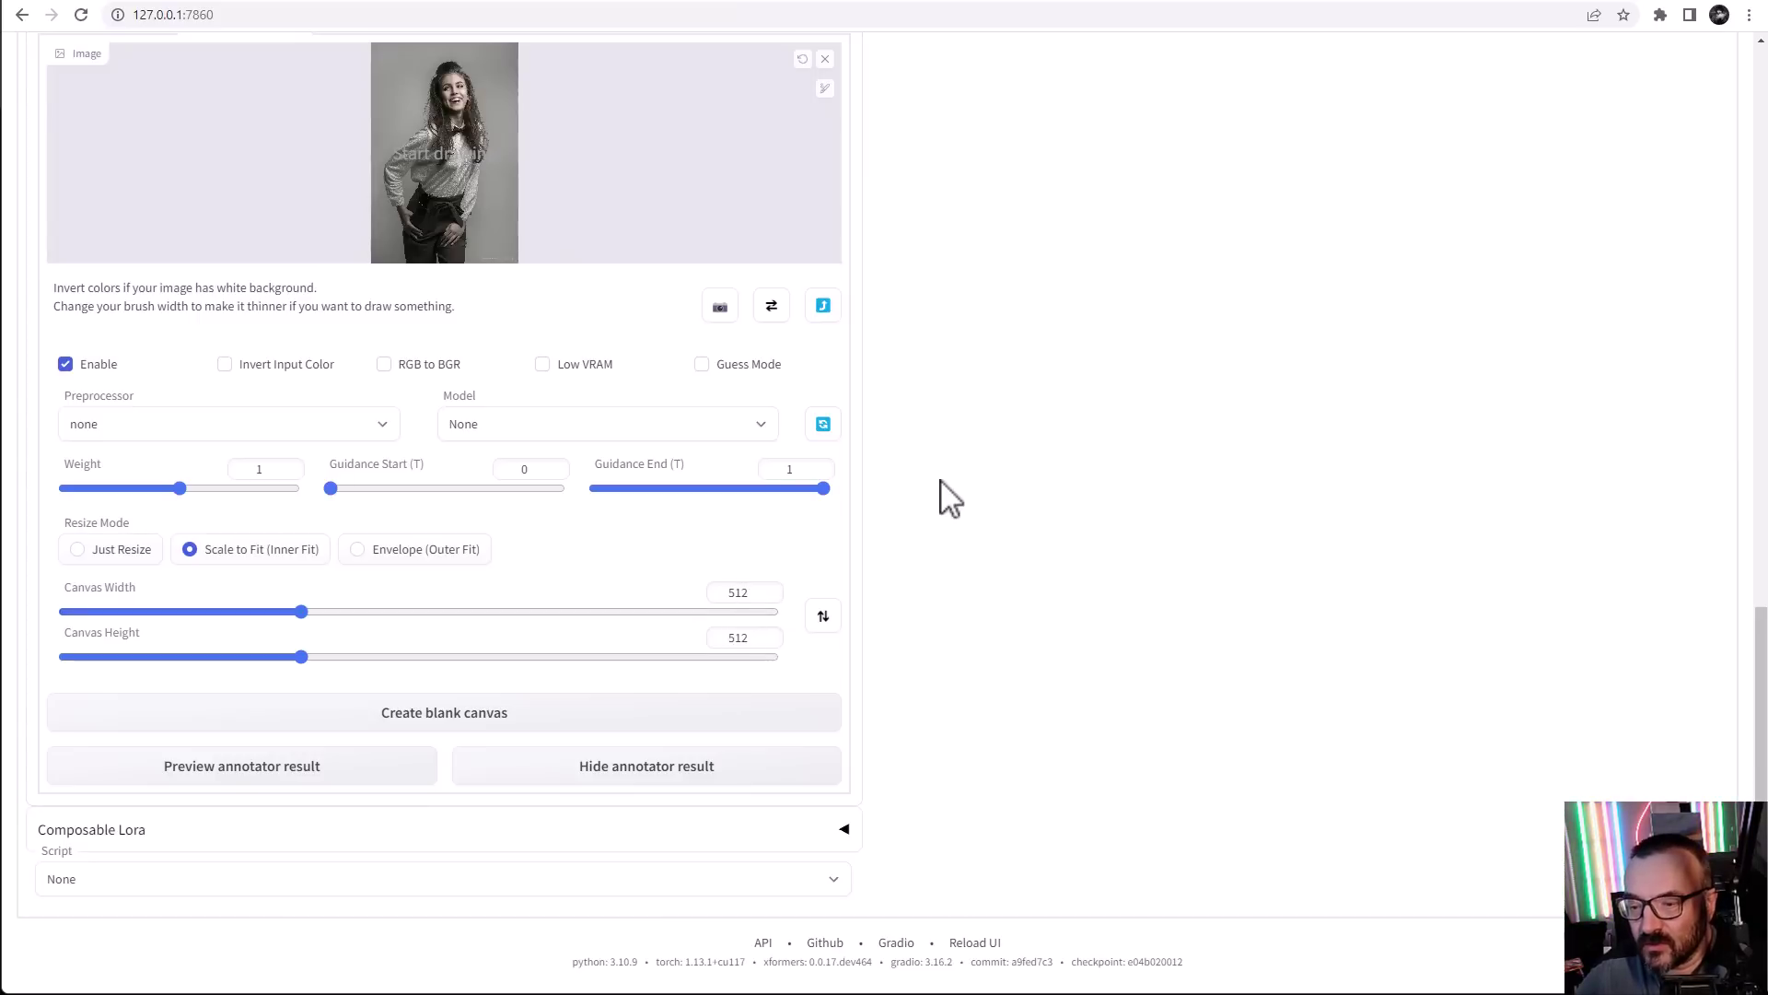
pyautogui.scroll(1, 949, 497)
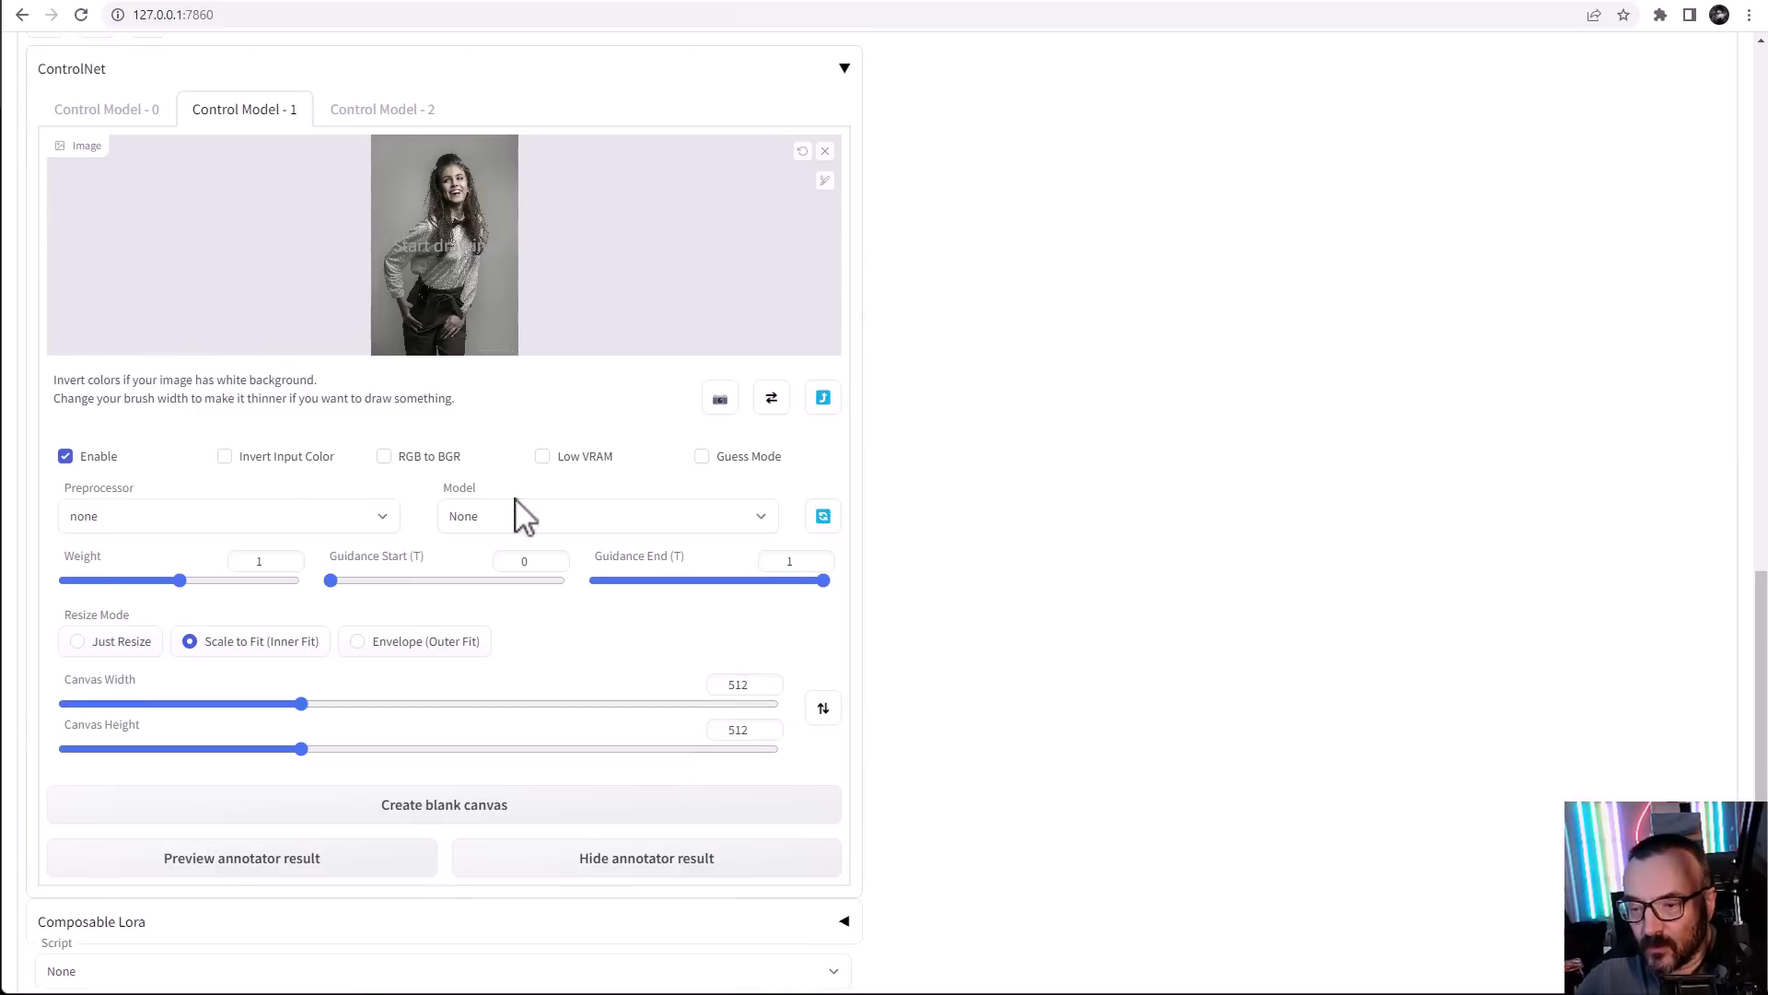
# Set the second unit's preprocessor to canny and preview the edge map
pyautogui.click(310, 516)
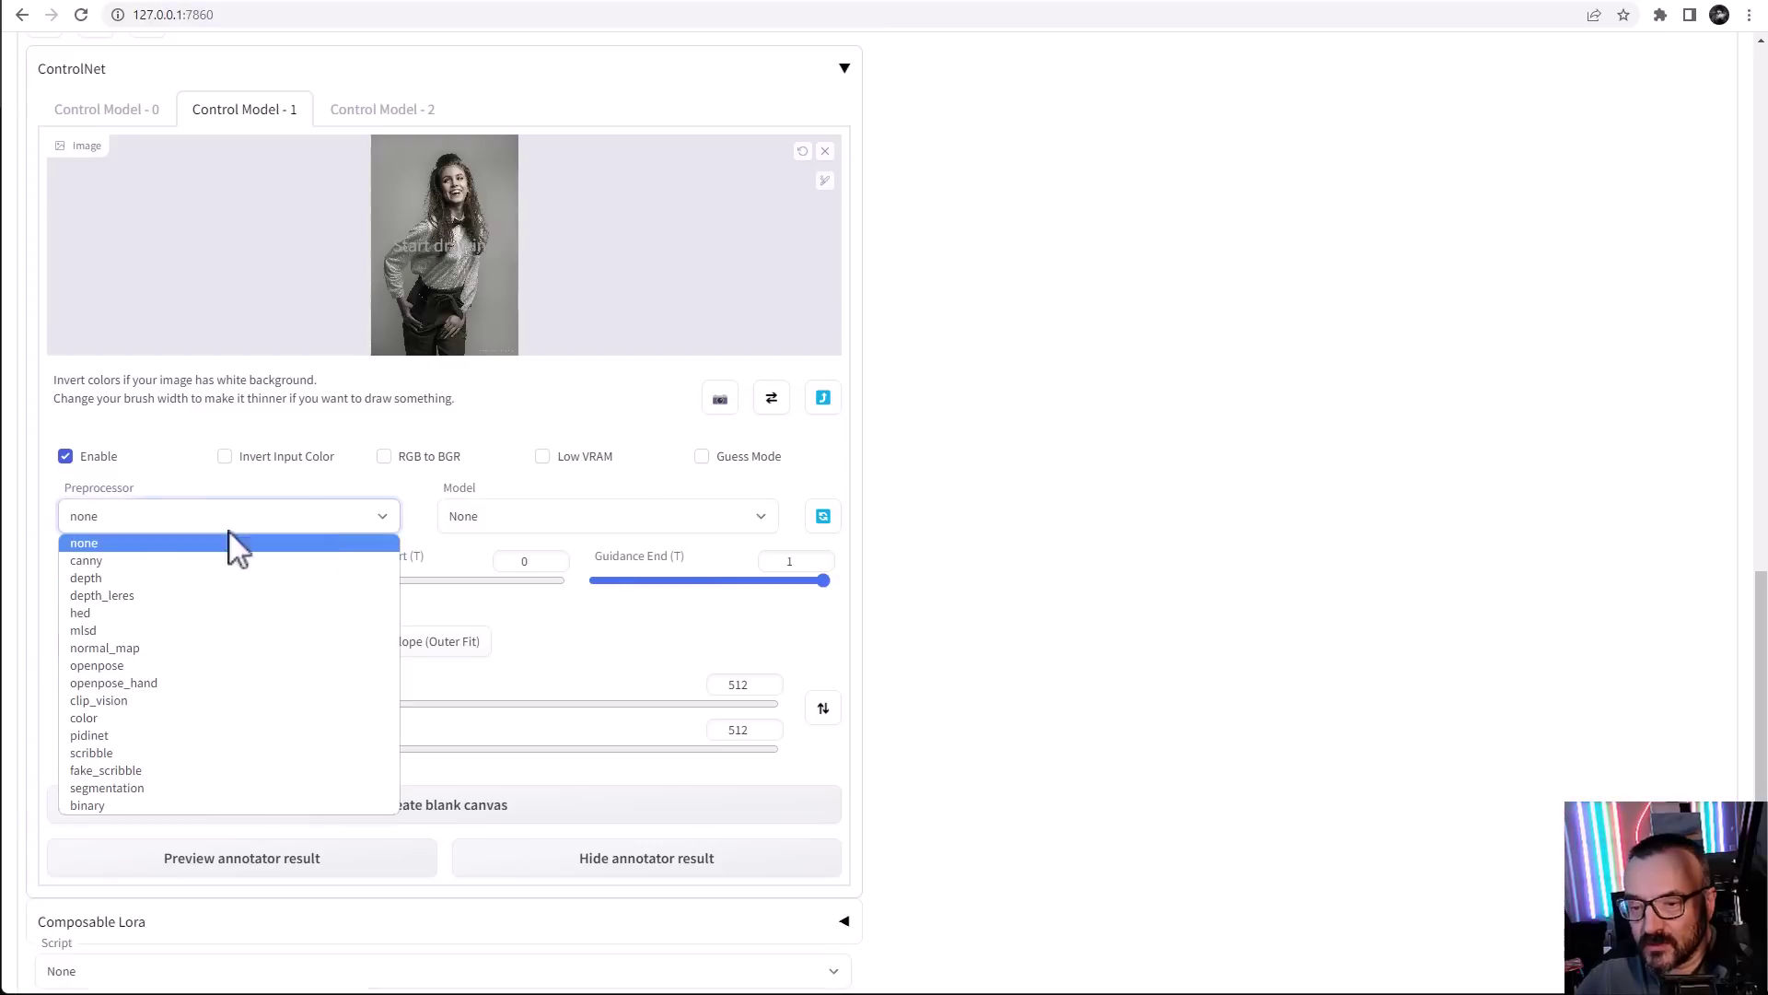
pyautogui.click(150, 581)
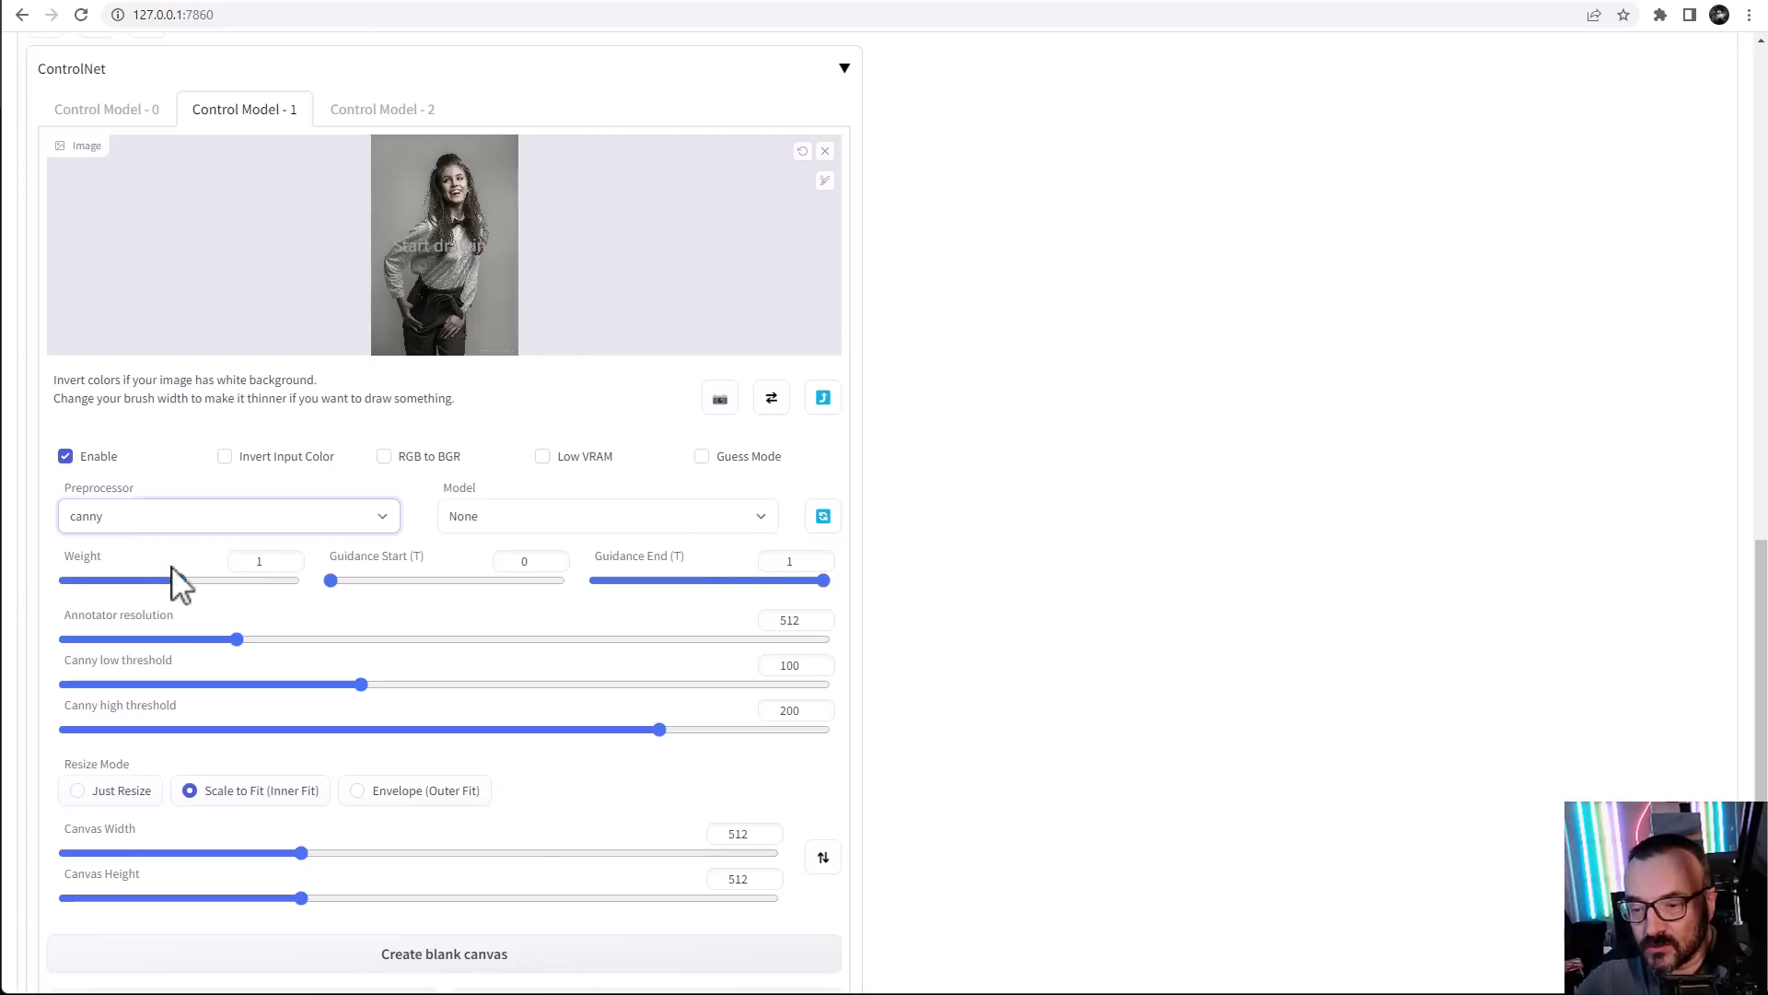
pyautogui.scroll(-2, 539, 700)
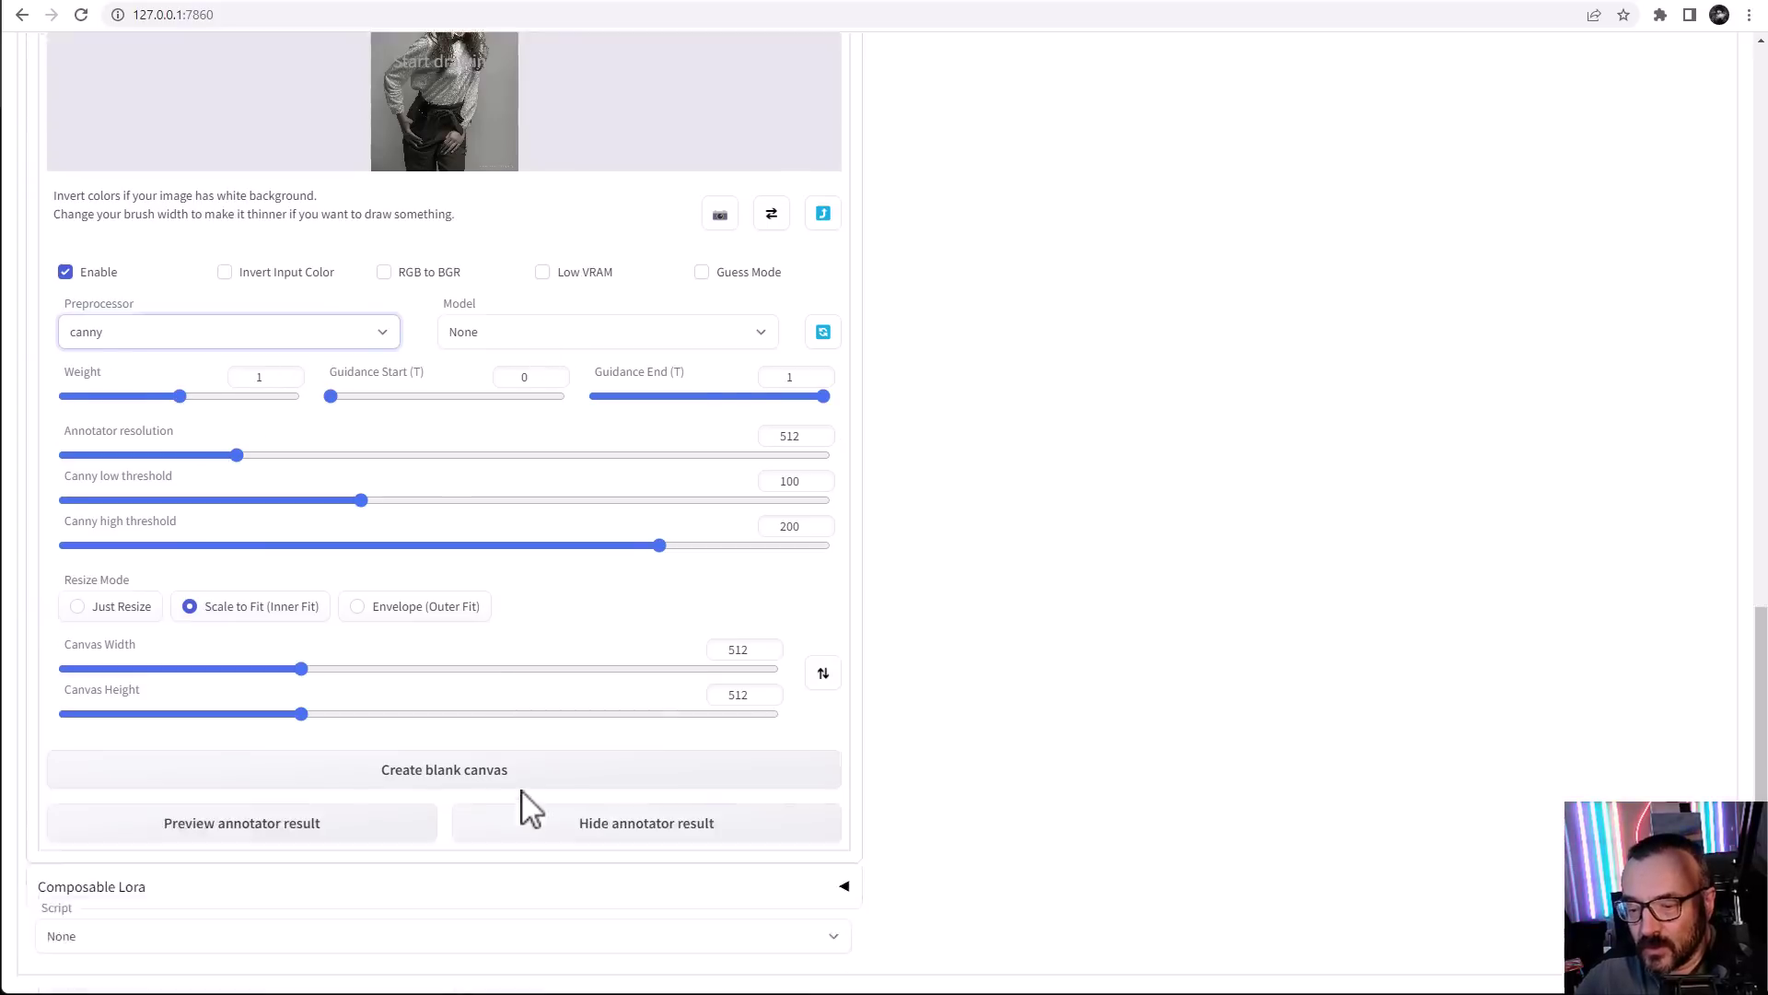
pyautogui.click(304, 841)
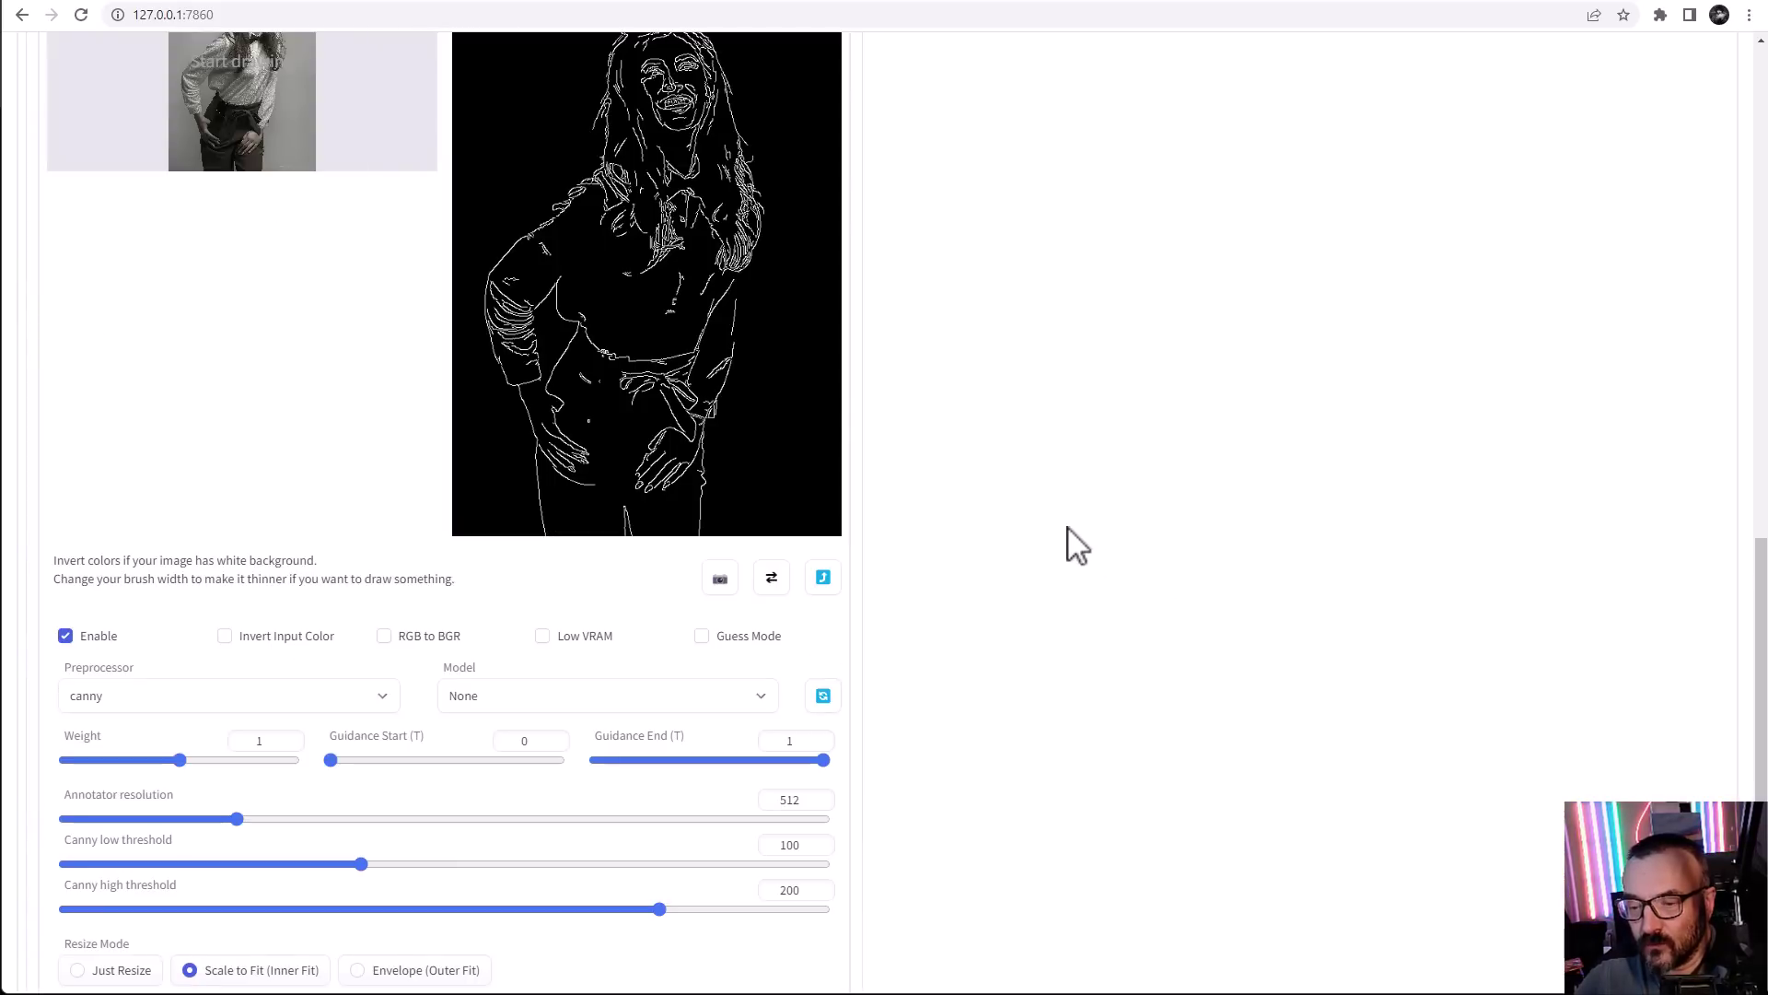
pyautogui.scroll(1, 1063, 456)
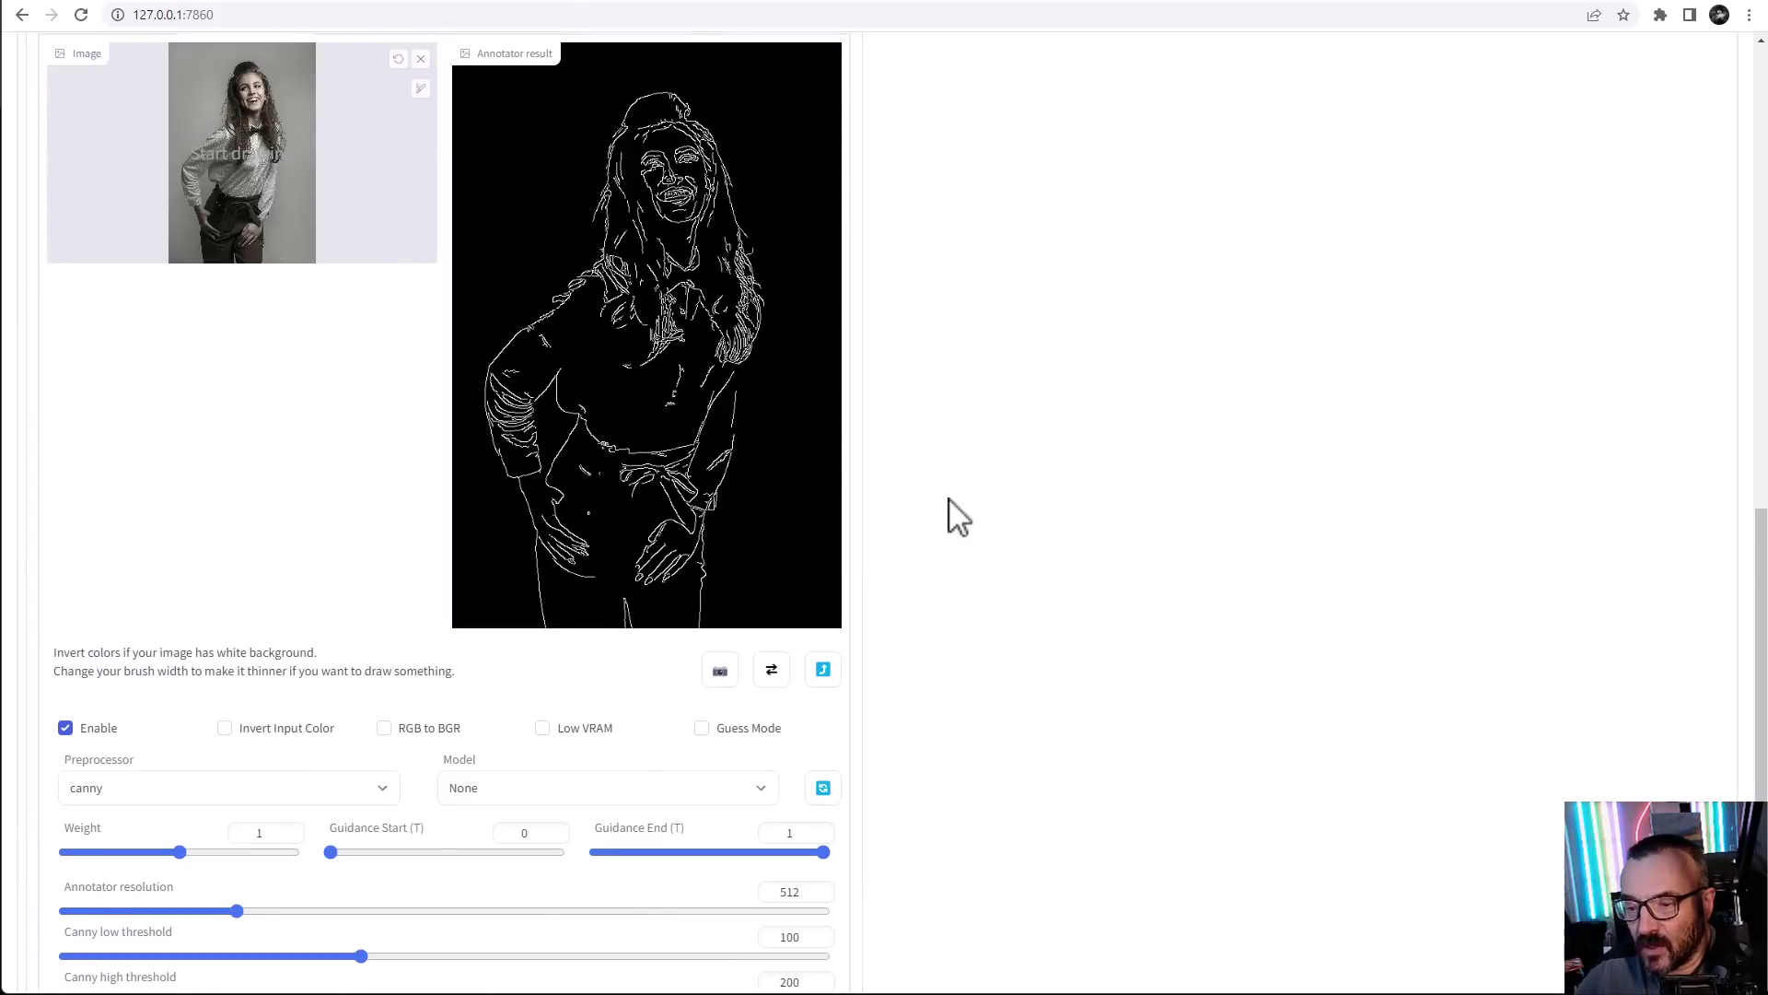
pyautogui.scroll(-2, 958, 515)
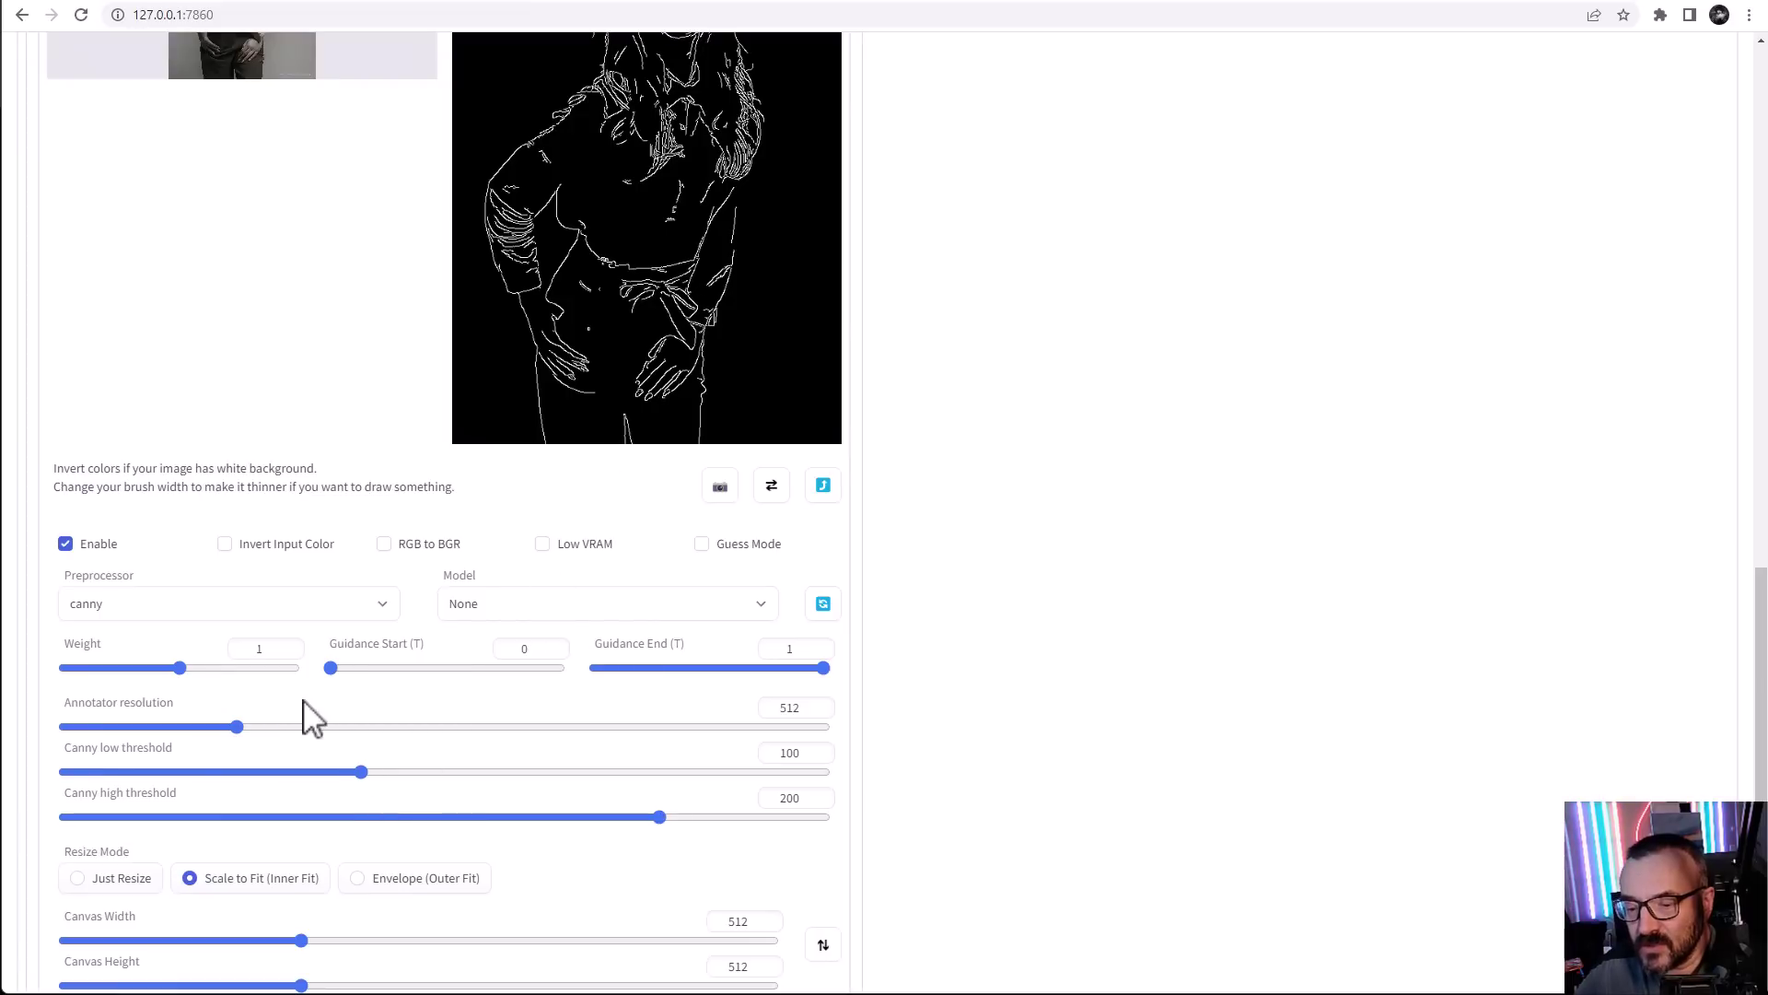
# Lower the canny low threshold to 23 and refresh the edge map preview
pyautogui.moveTo(358, 776); pyautogui.dragTo(121, 794)
pyautogui.scroll(-3, 848, 643)
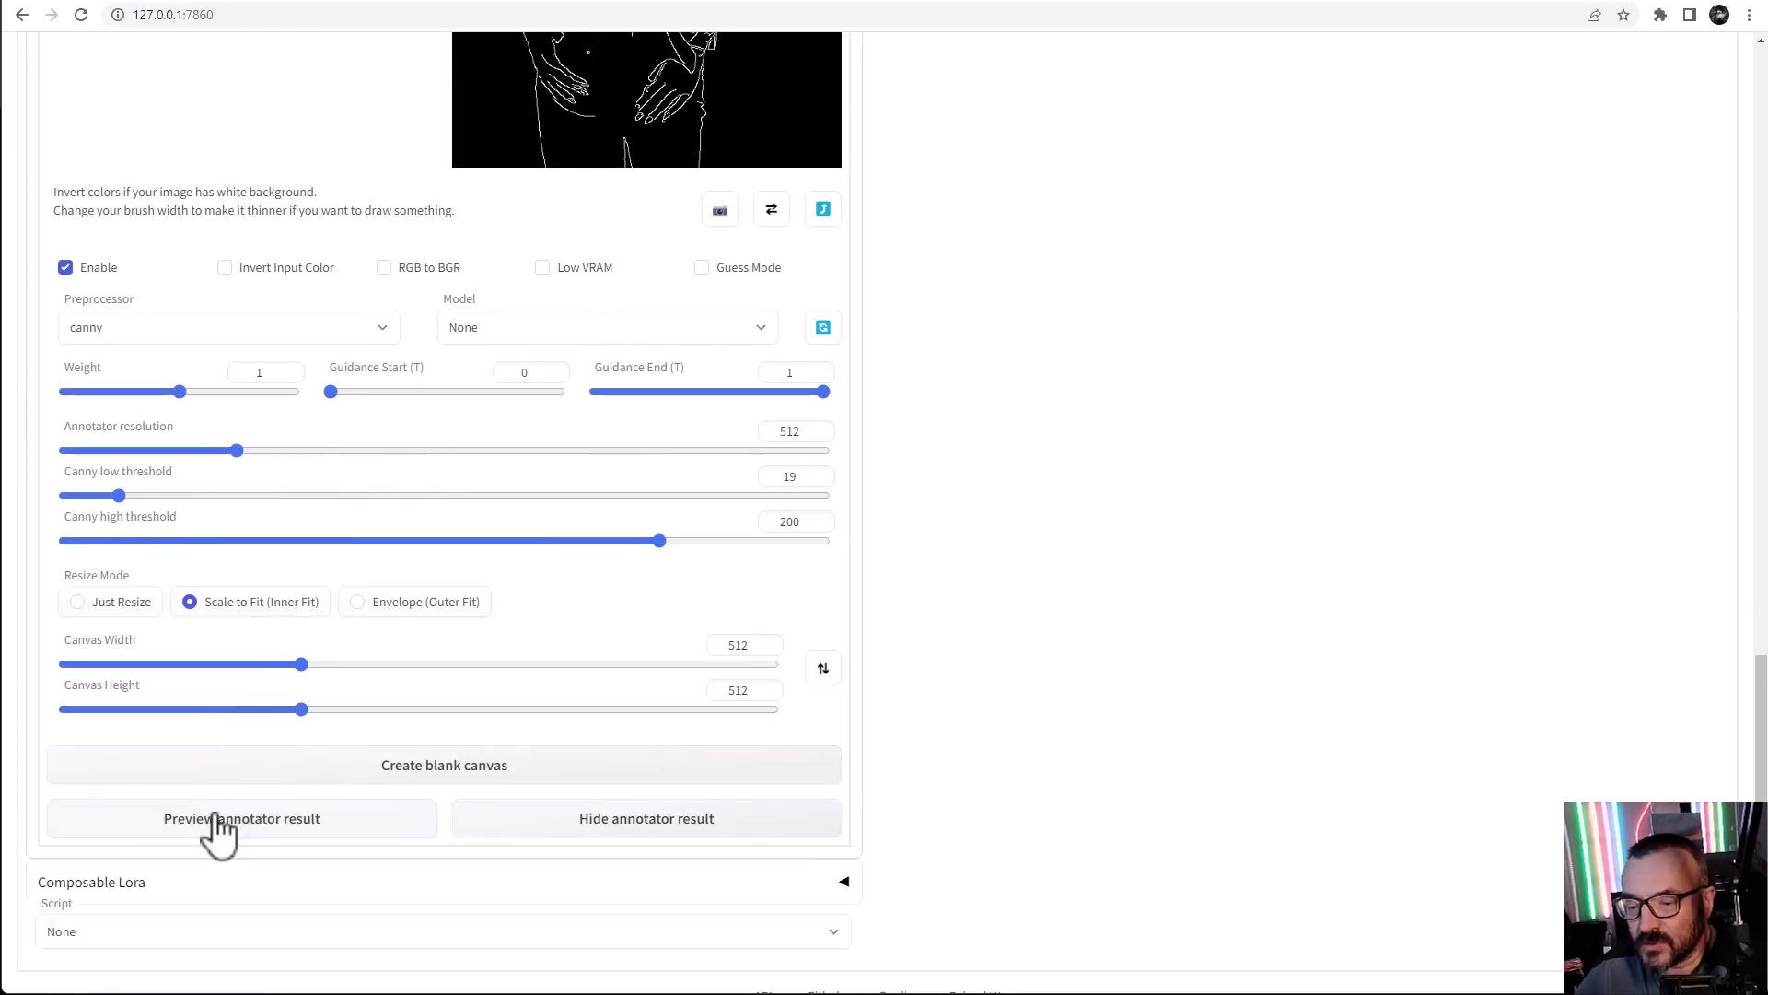
pyautogui.click(217, 829)
pyautogui.scroll(4, 963, 575)
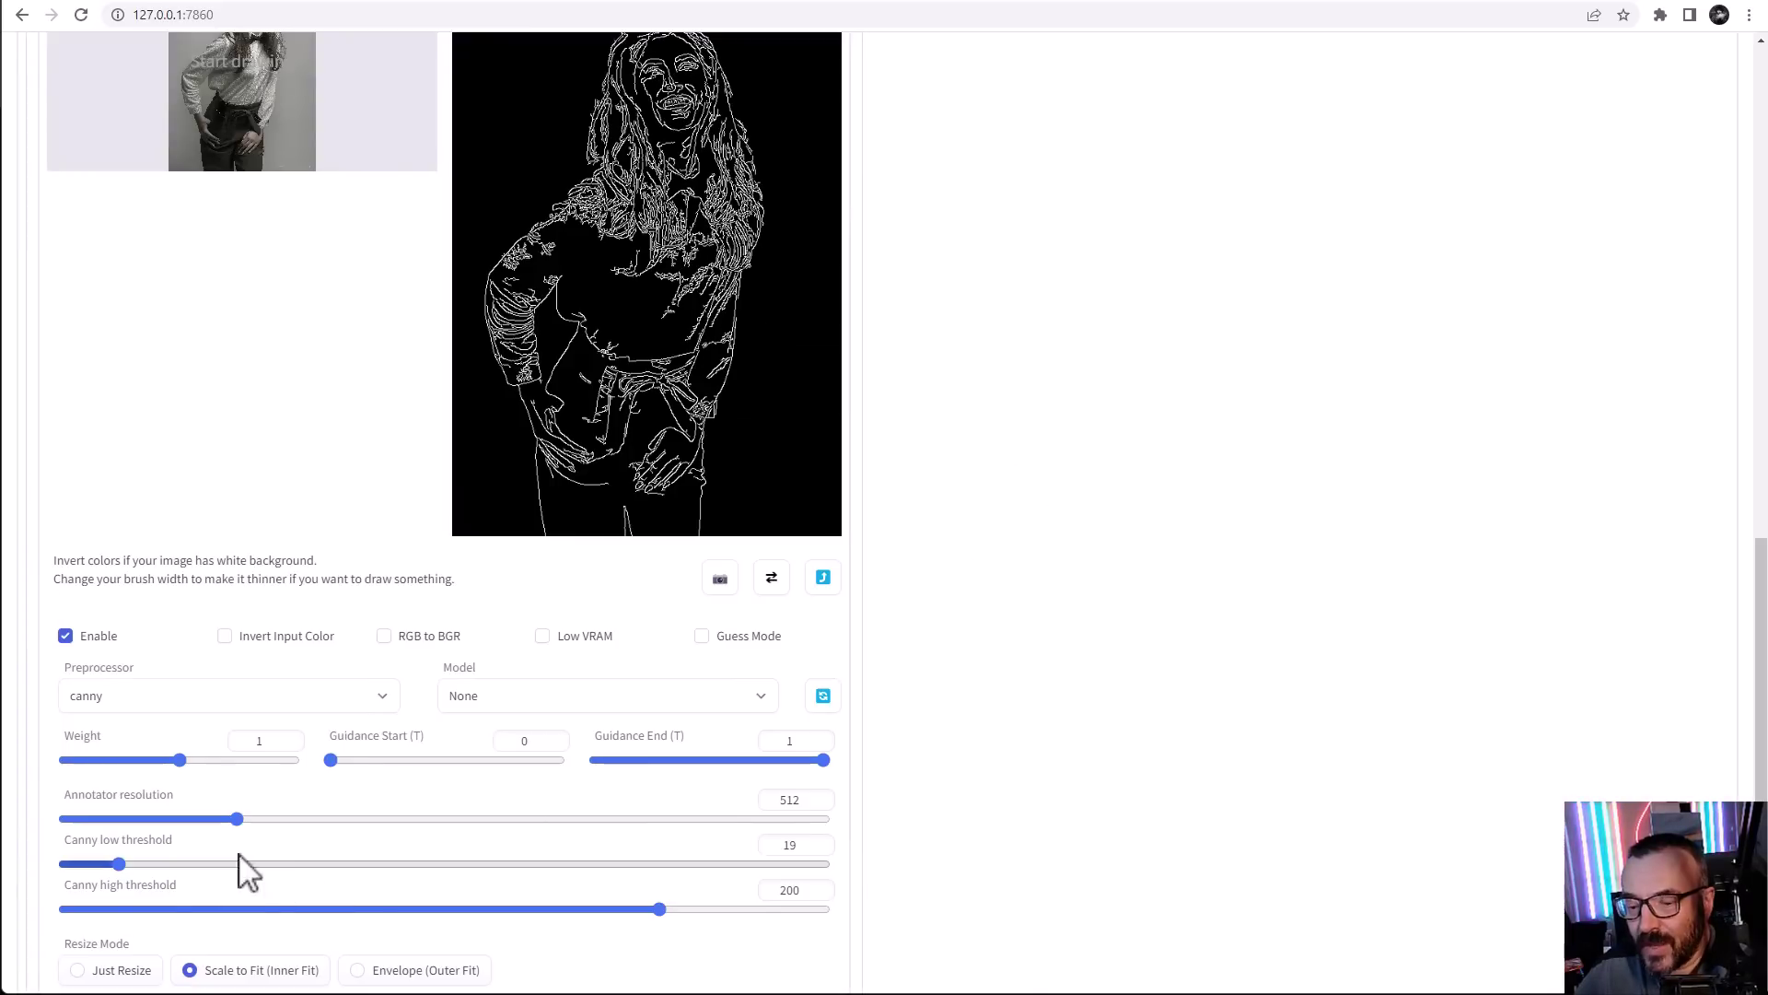
# Adjust the canny thresholds to low 44 and high 192, refreshing the edge map
pyautogui.moveTo(123, 866); pyautogui.dragTo(194, 864)
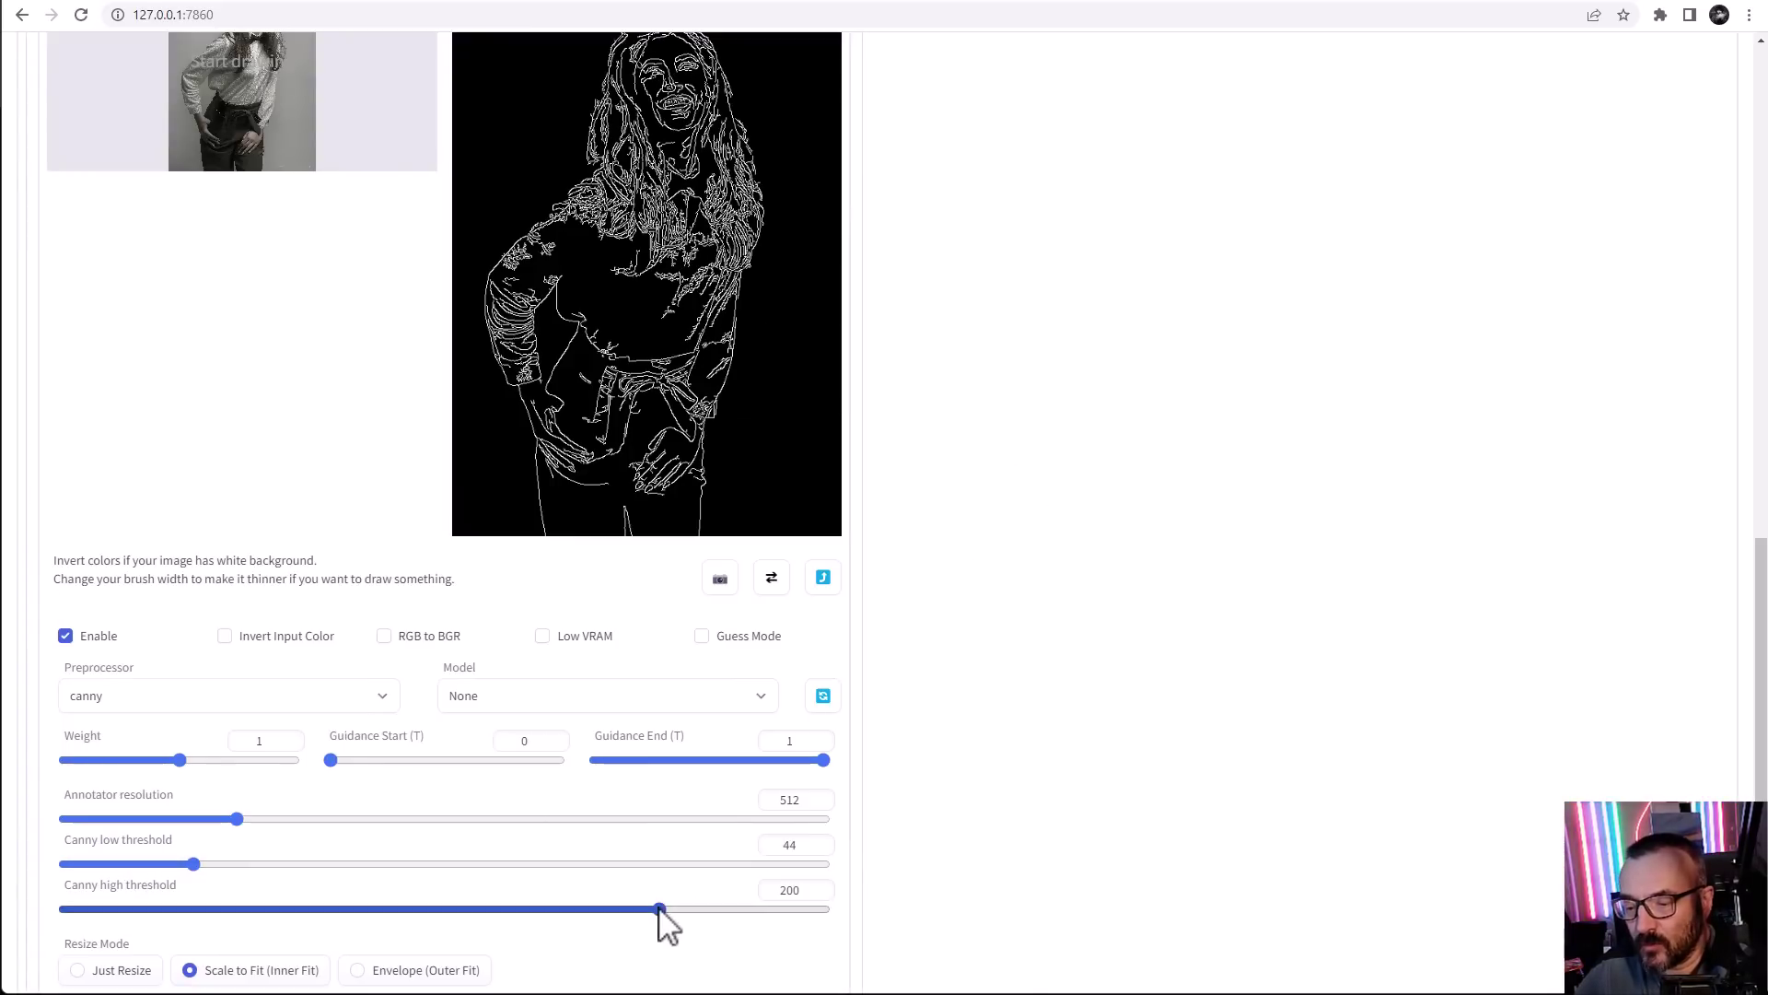
pyautogui.moveTo(659, 911); pyautogui.dragTo(329, 911)
pyautogui.scroll(-5, 1035, 659)
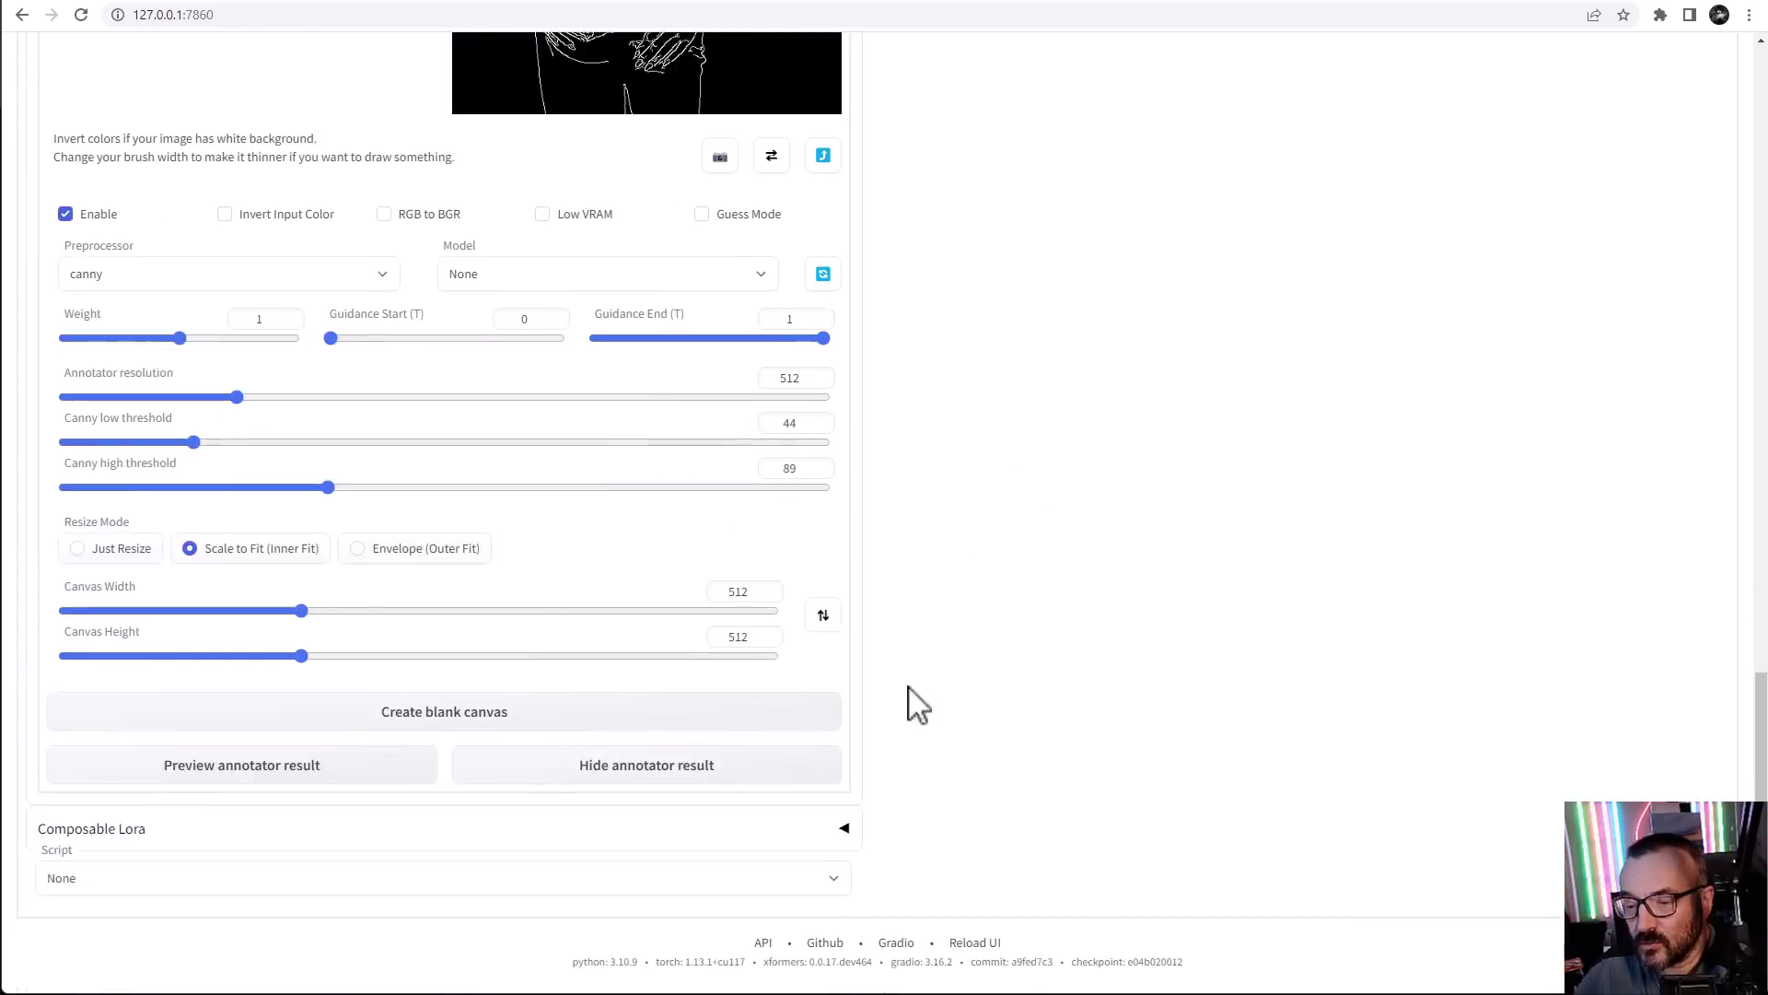
pyautogui.scroll(6, 1078, 603)
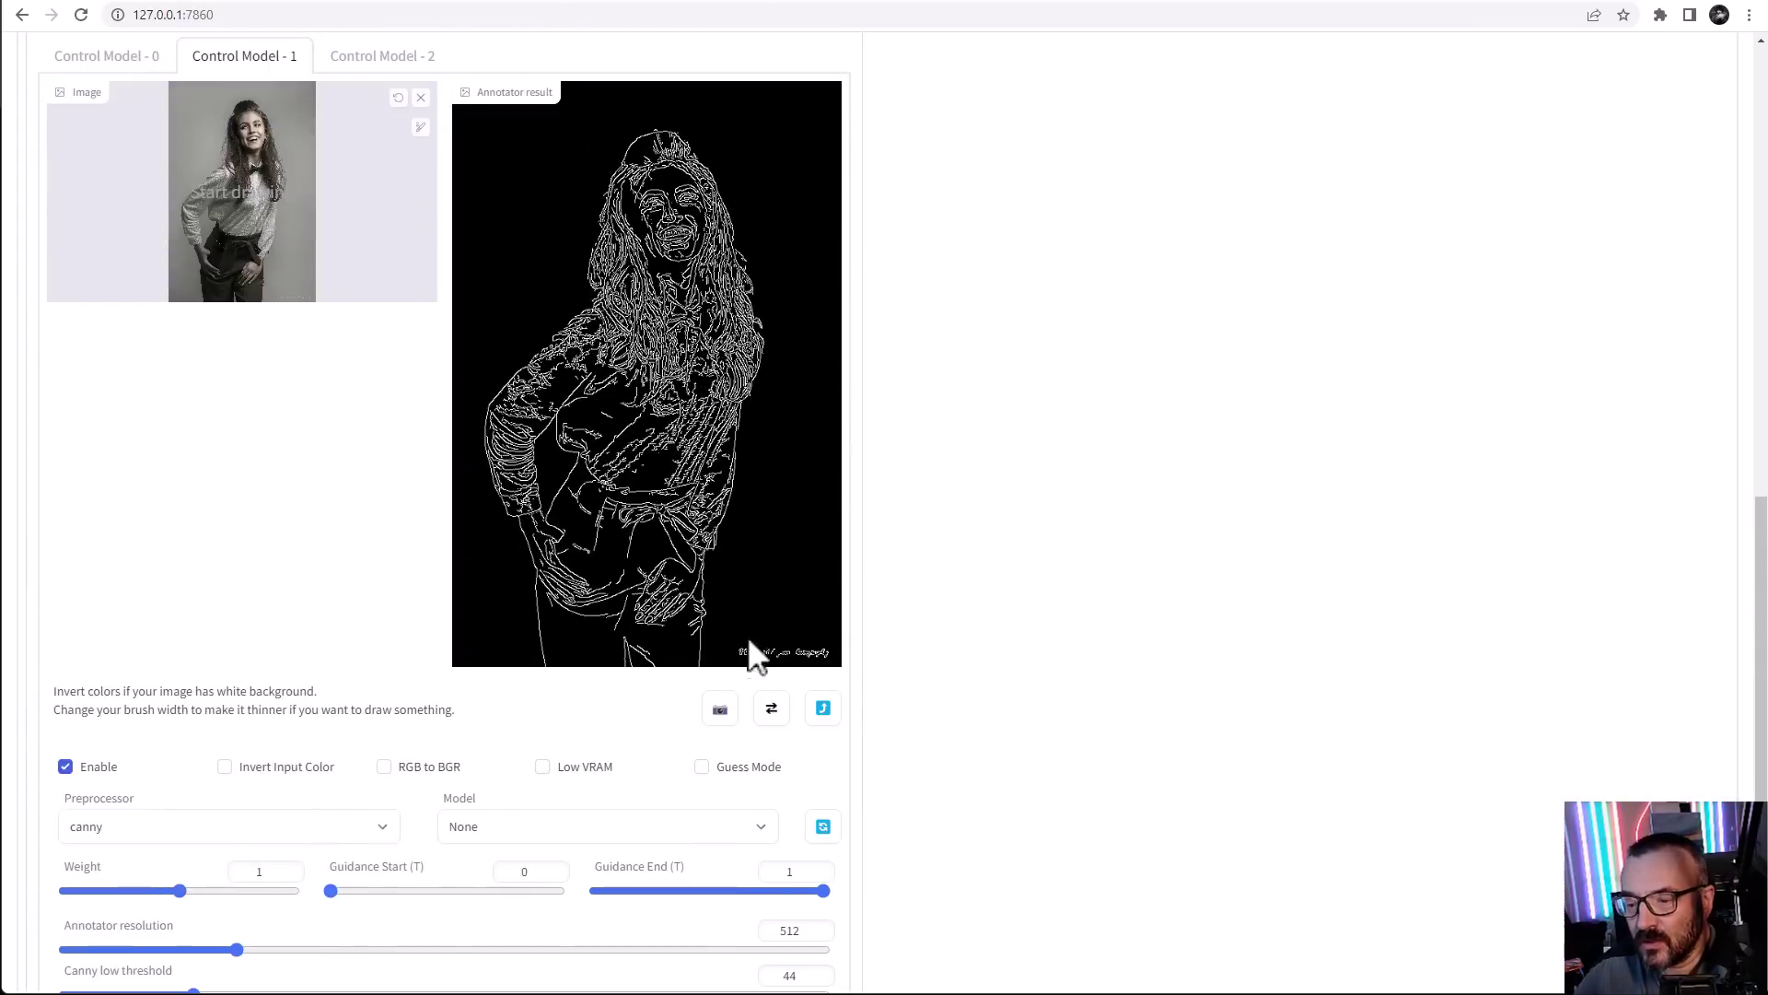
pyautogui.scroll(-4, 936, 682)
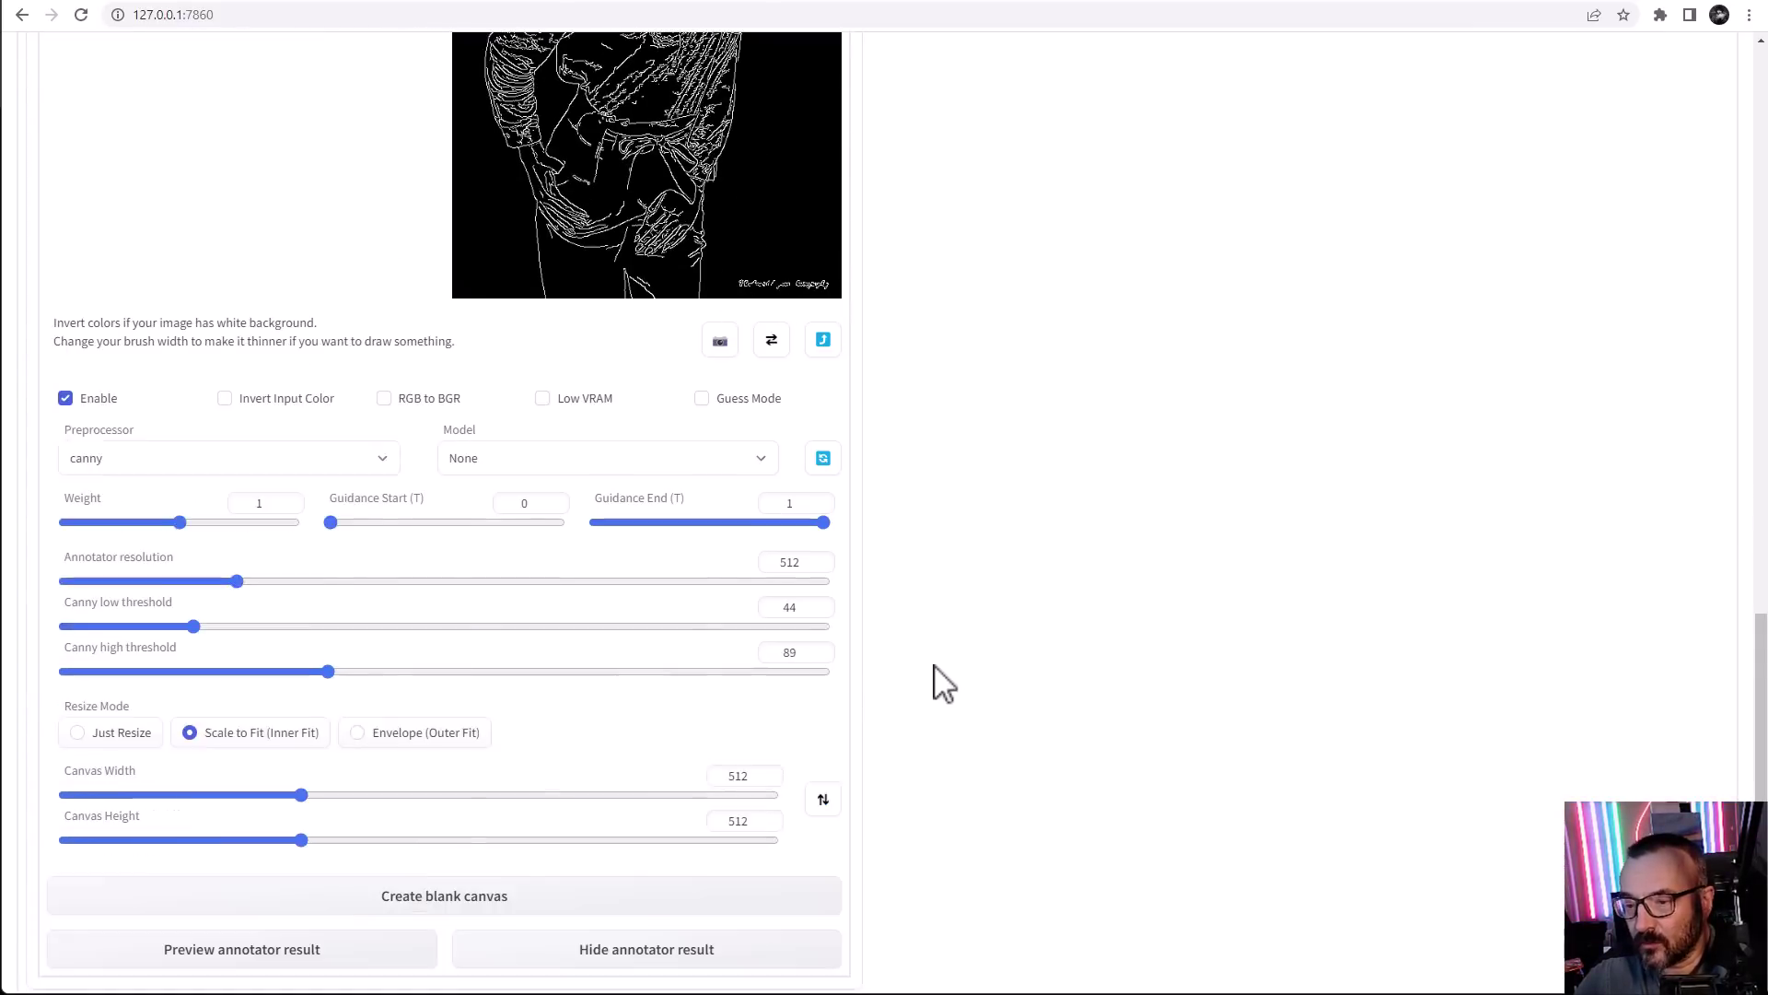
pyautogui.scroll(4, 939, 683)
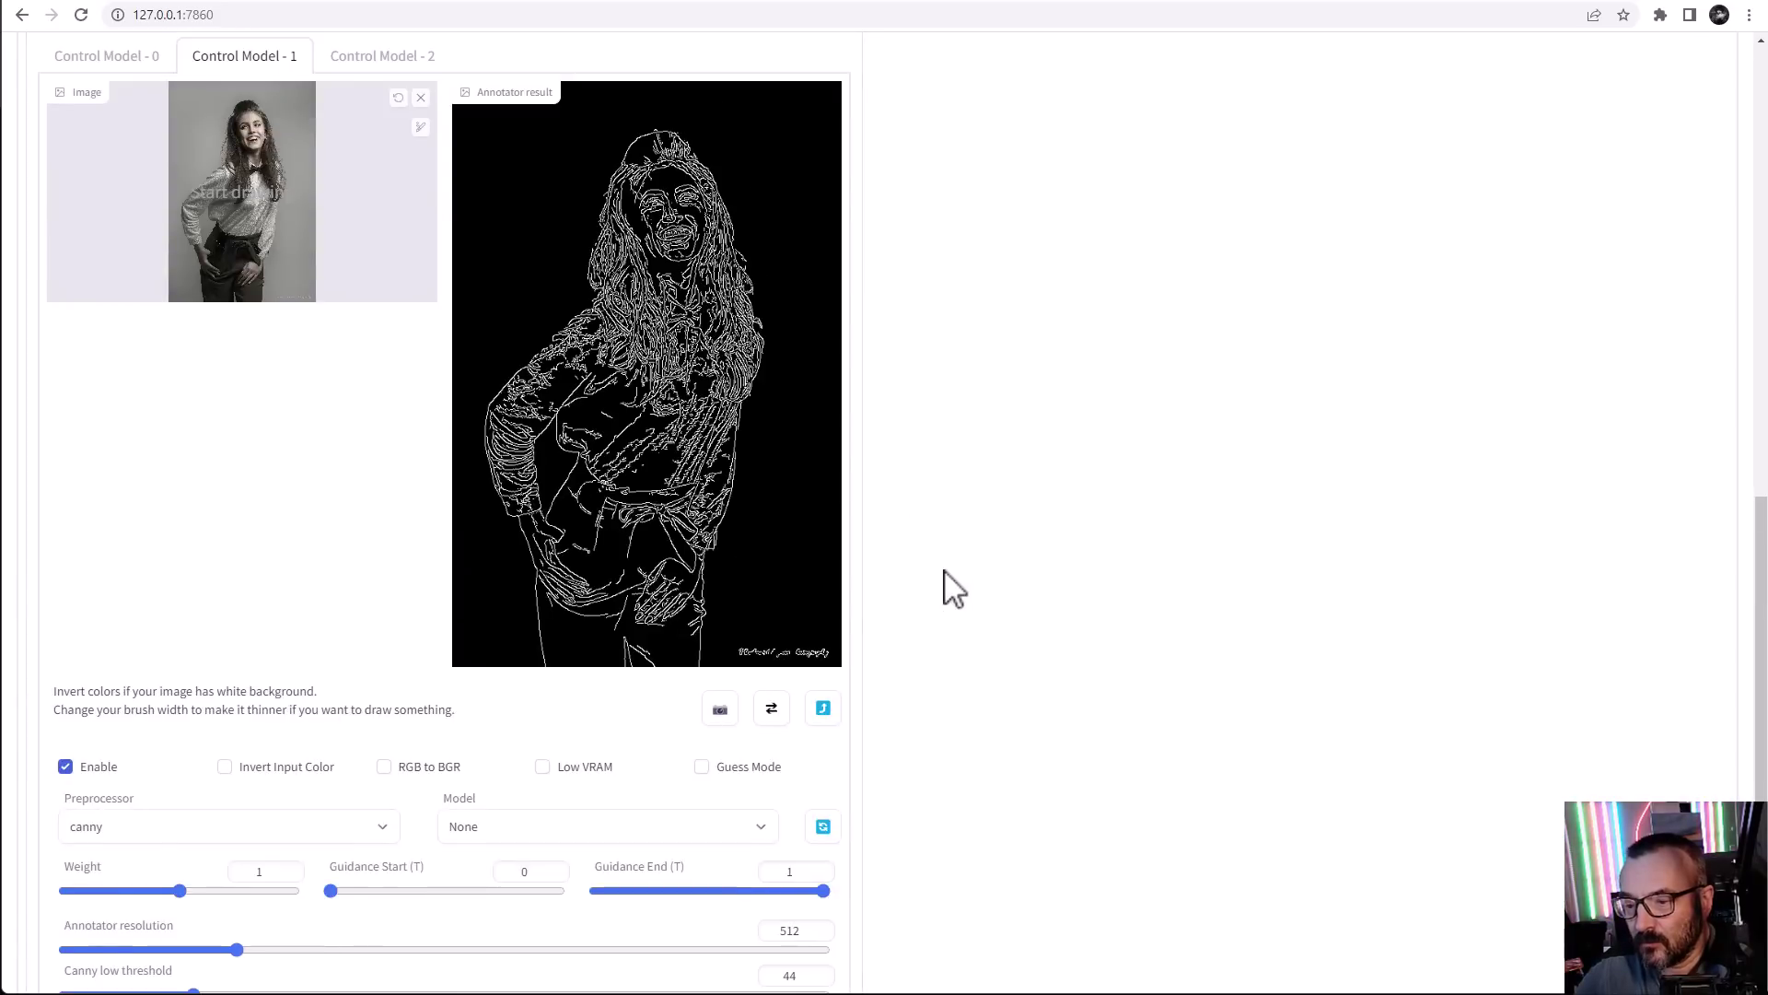
pyautogui.scroll(-6, 951, 573)
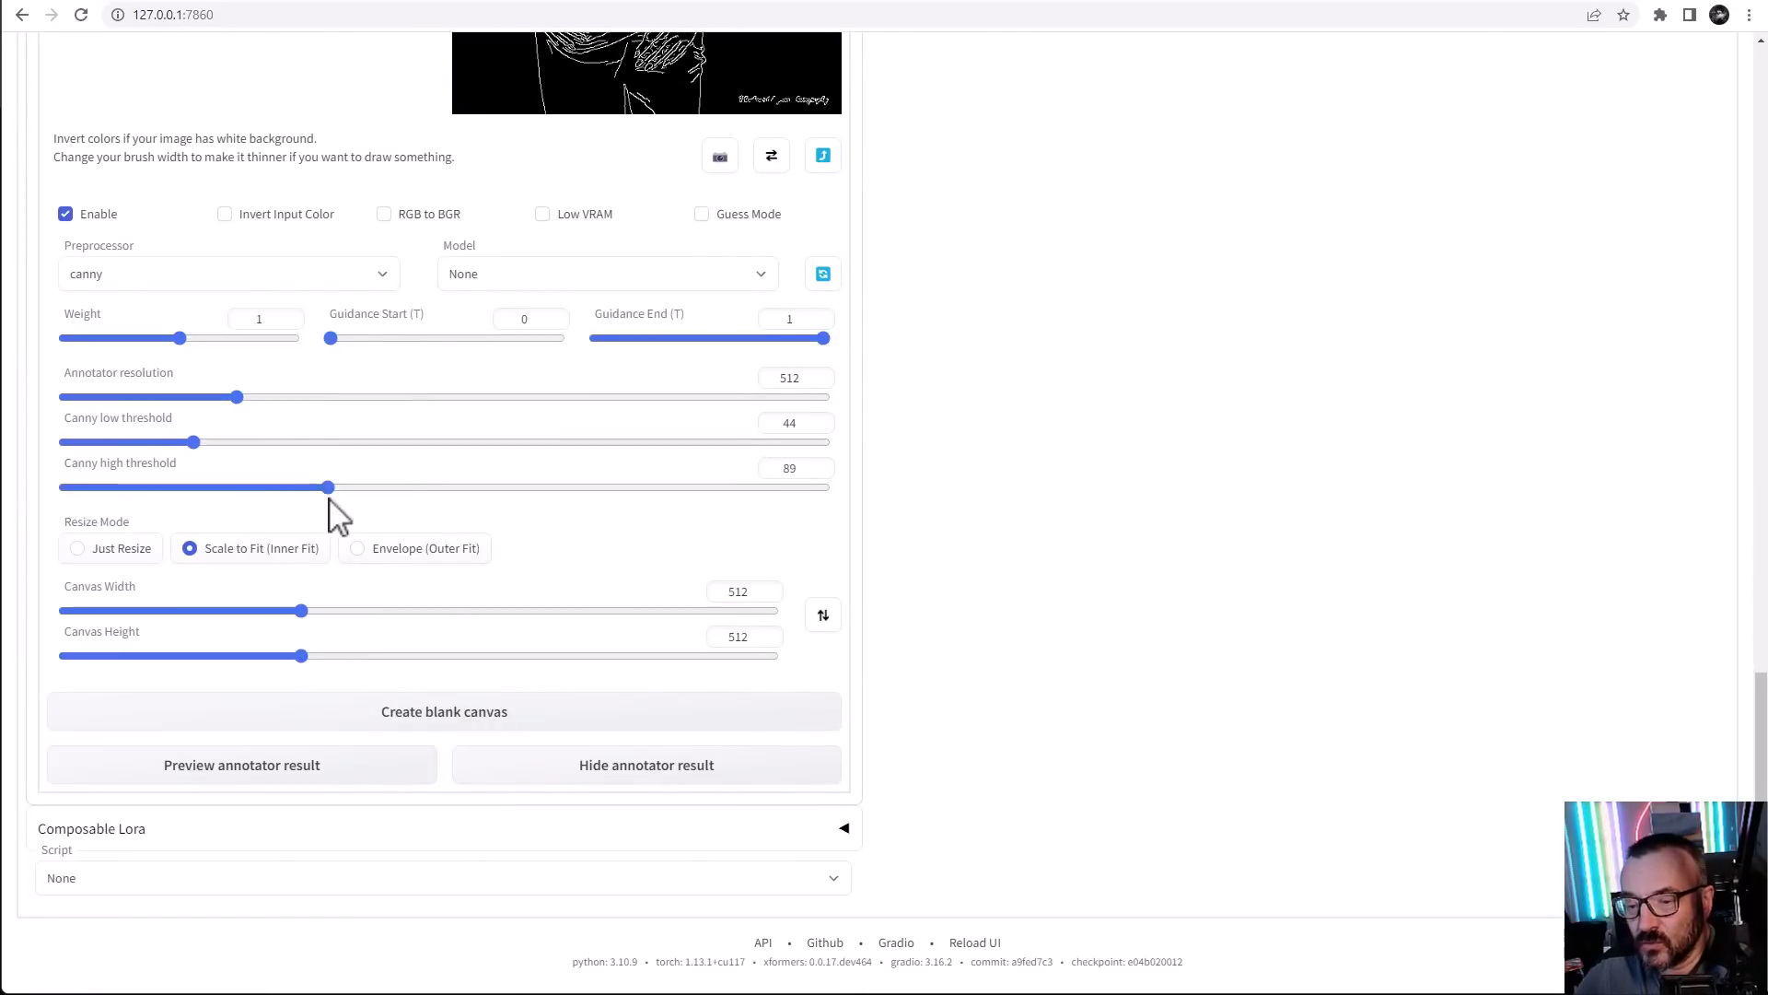
pyautogui.moveTo(329, 489); pyautogui.dragTo(641, 498)
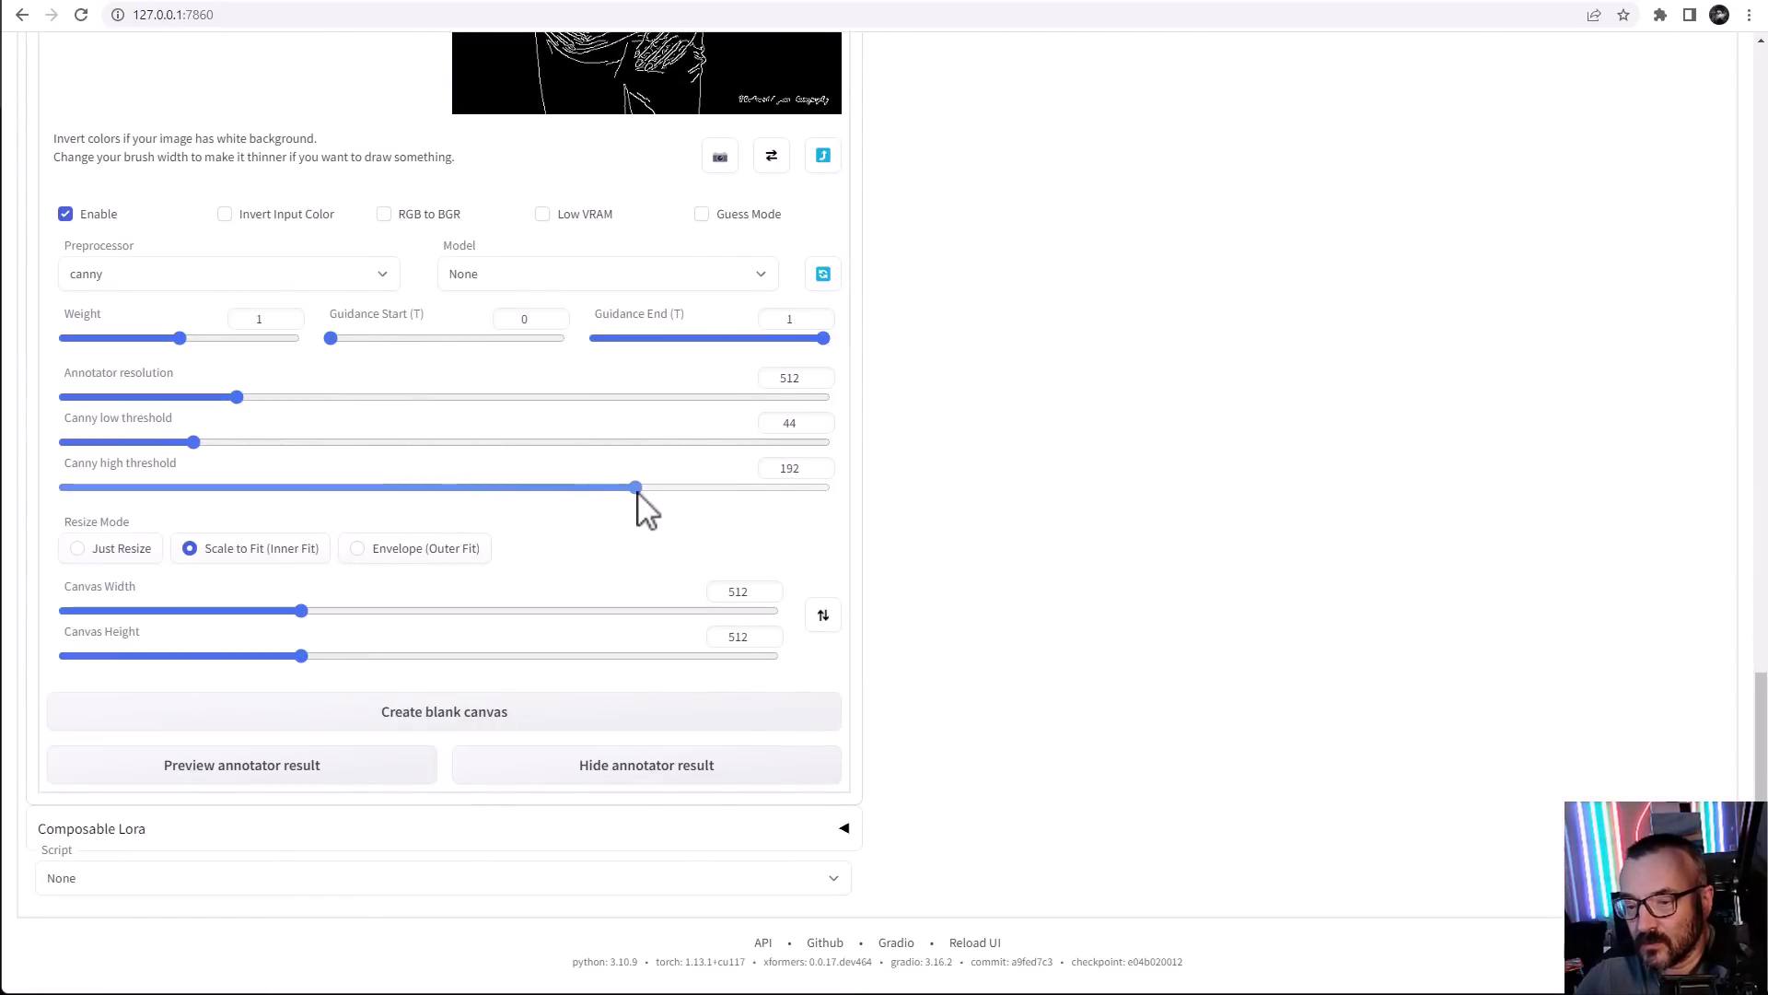
pyautogui.click(318, 773)
pyautogui.scroll(6, 958, 585)
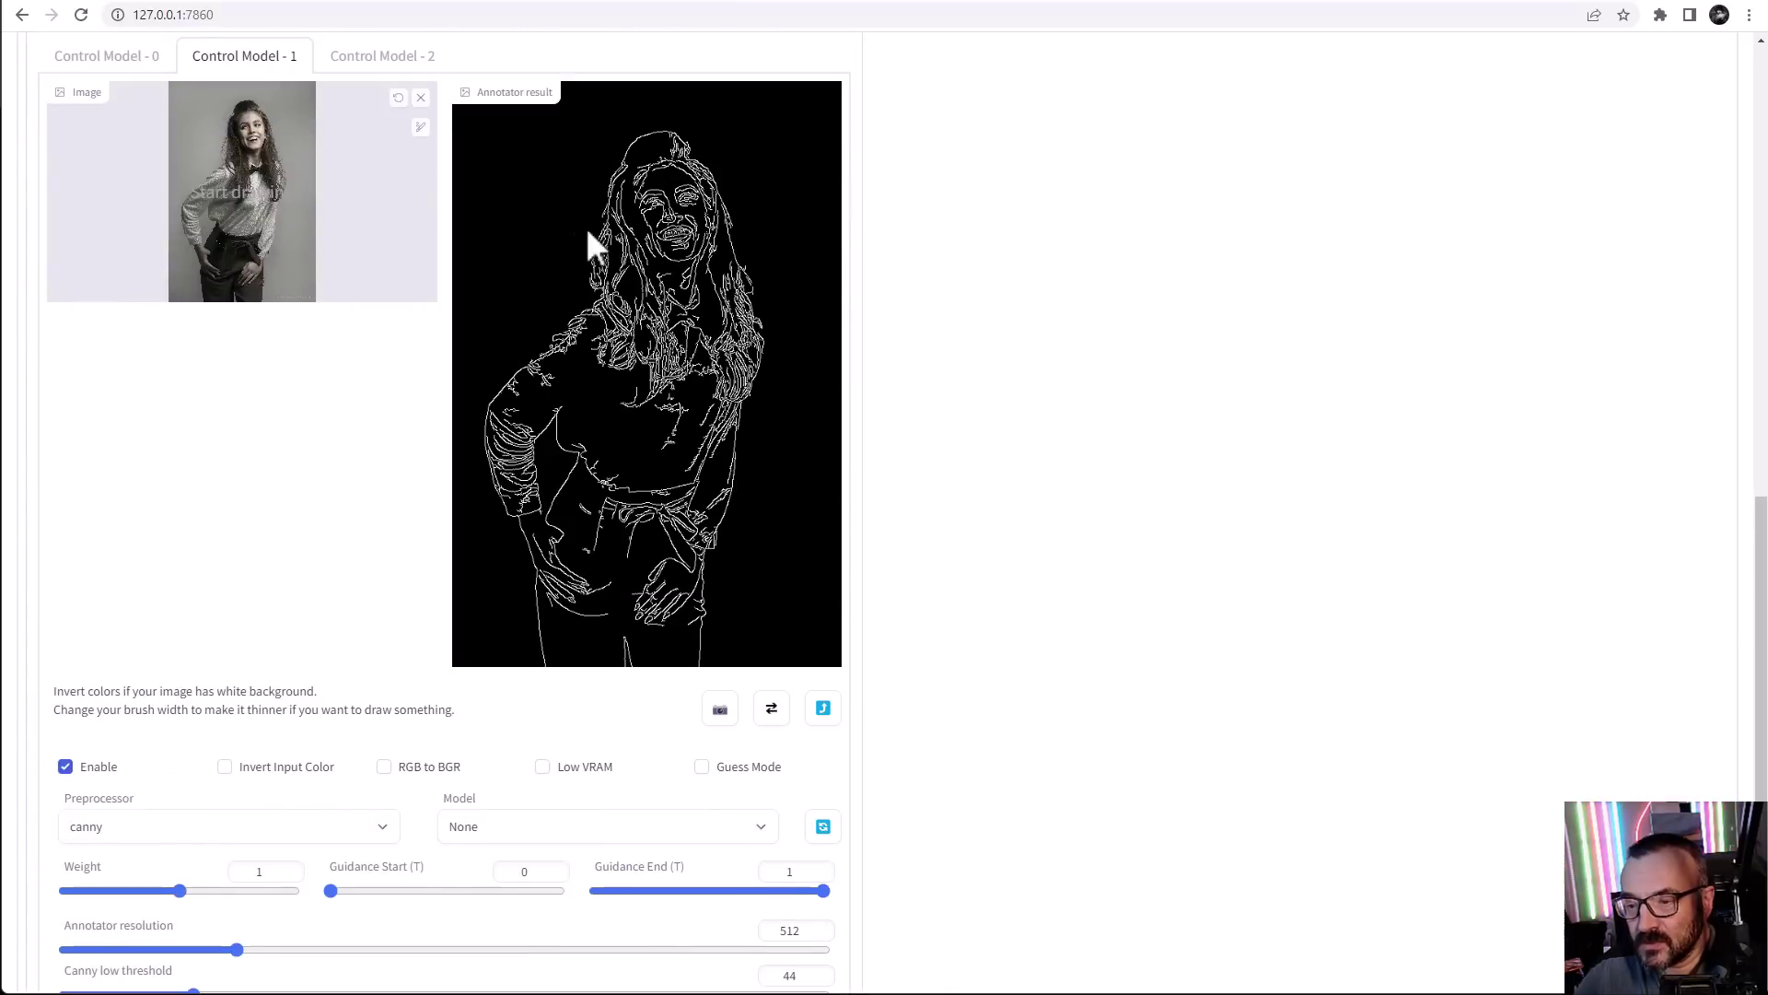
# Clear the canny unit's photo and set its model to control_sd15_canny
pyautogui.click(421, 97)
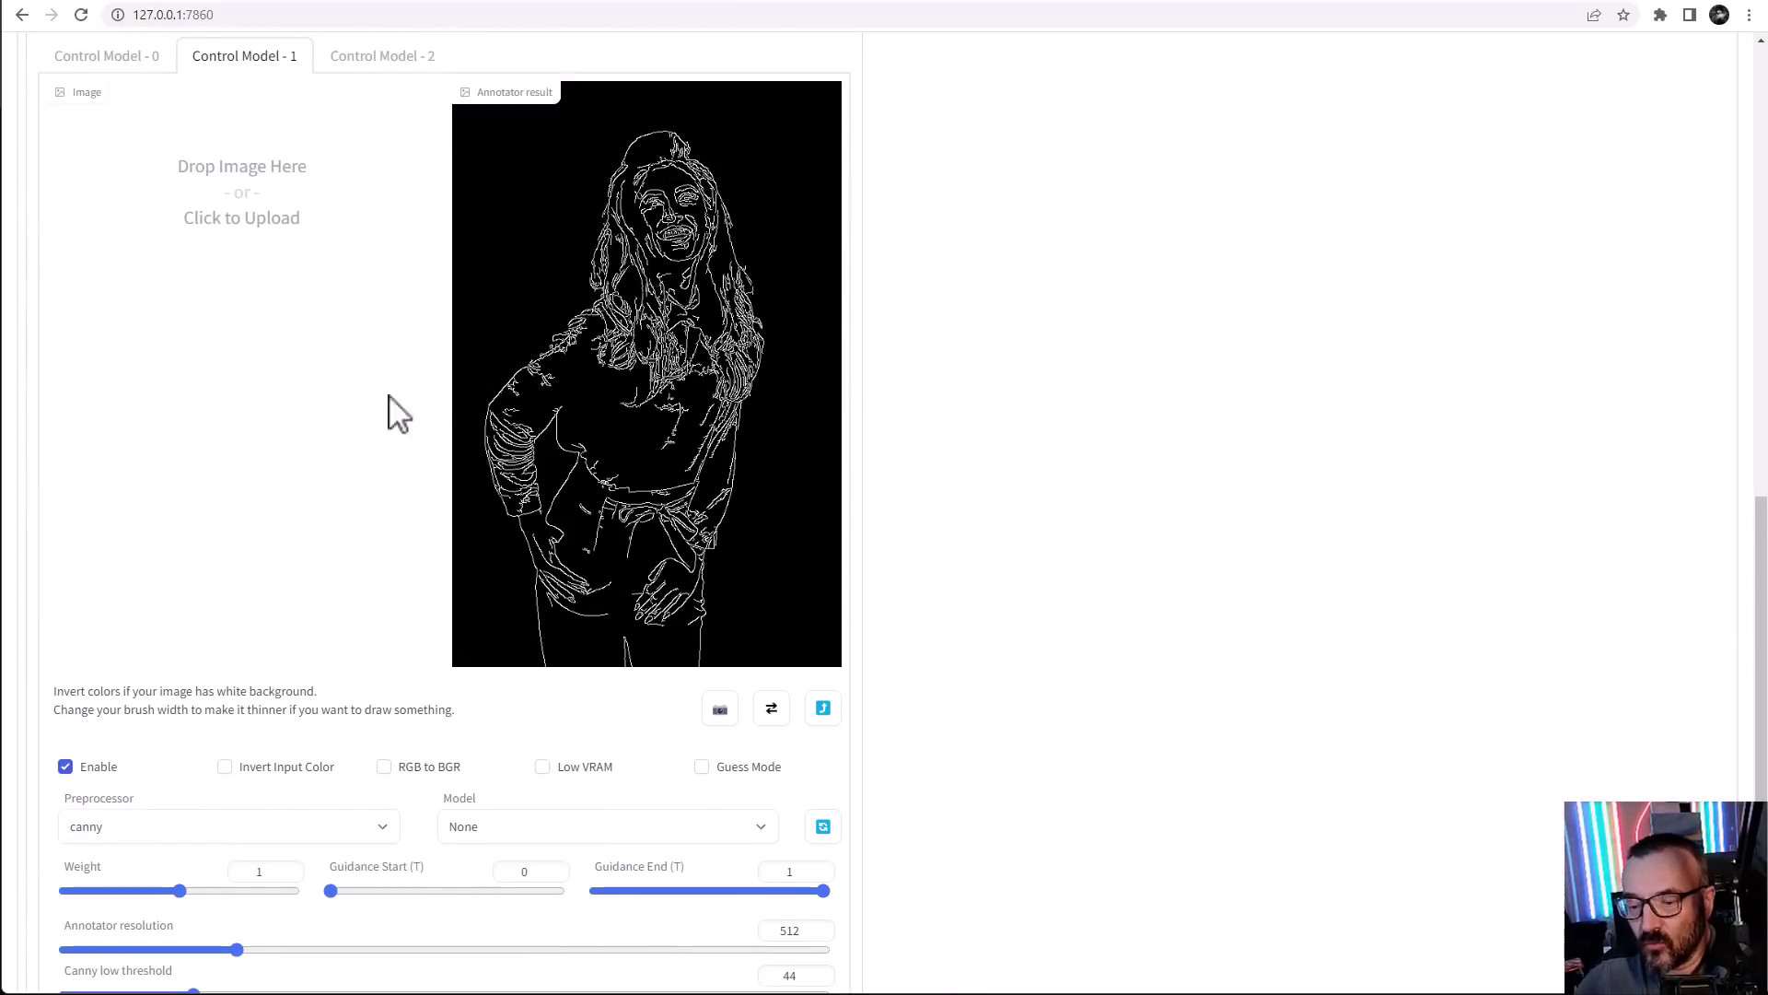
pyautogui.click(681, 824)
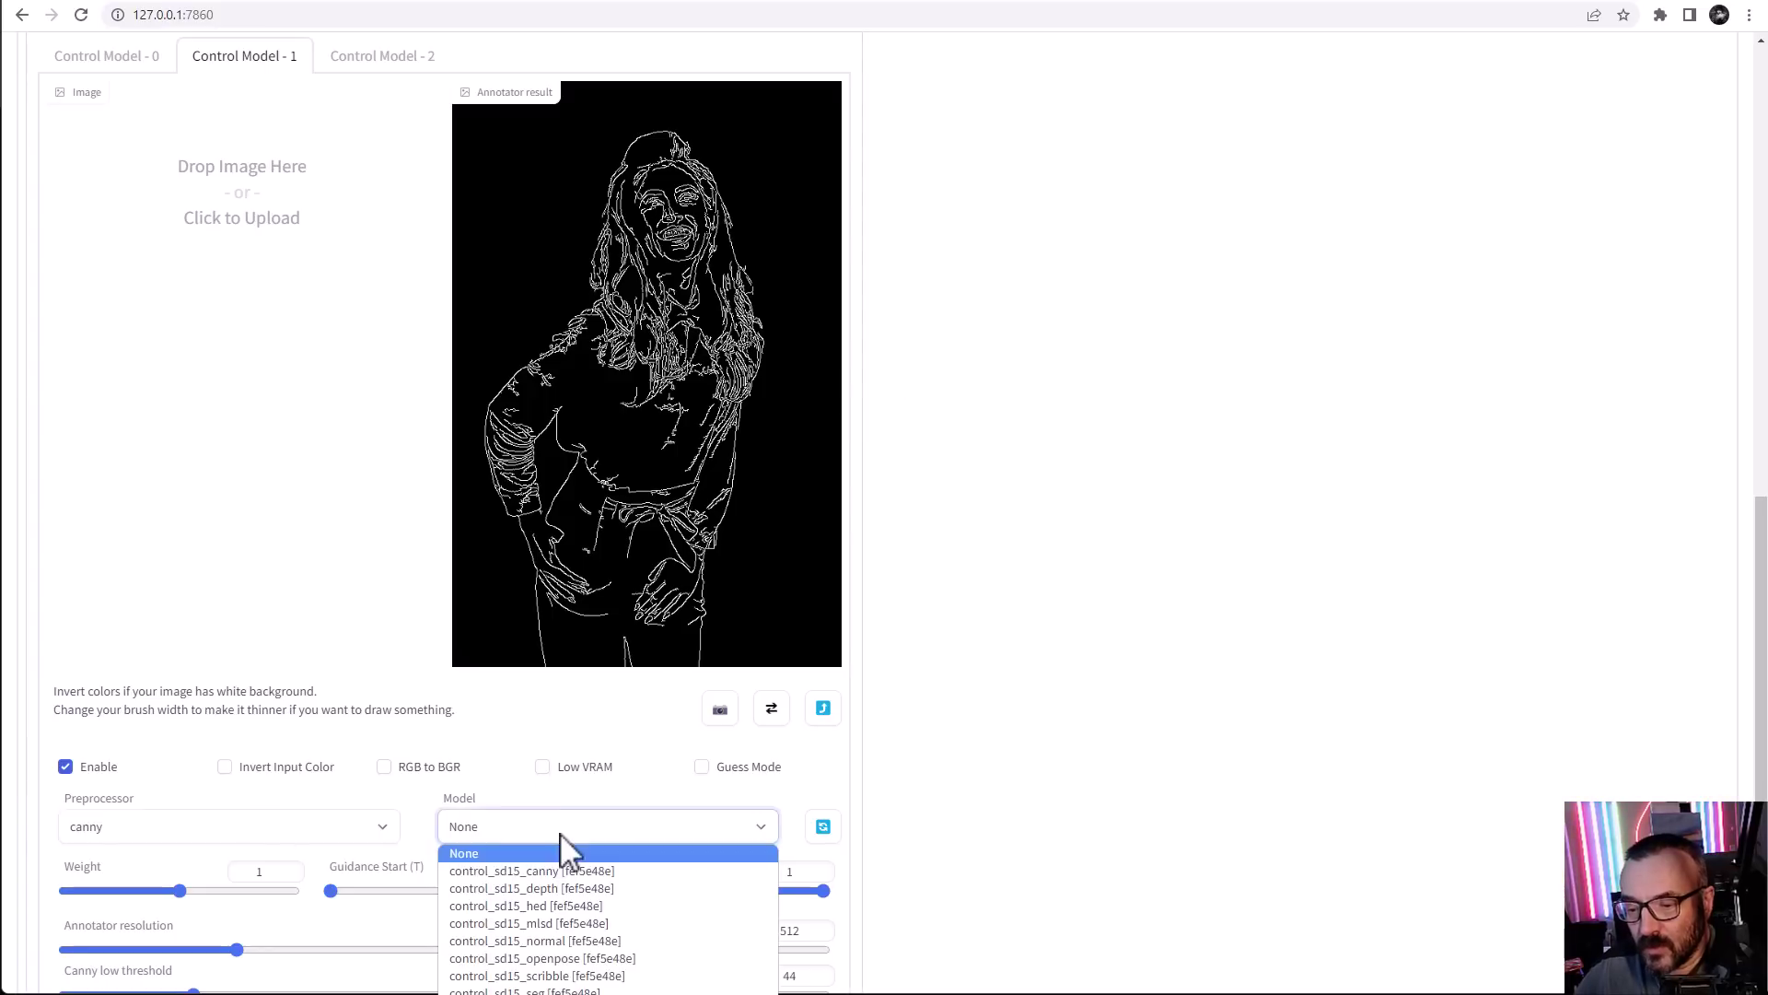
pyautogui.click(550, 869)
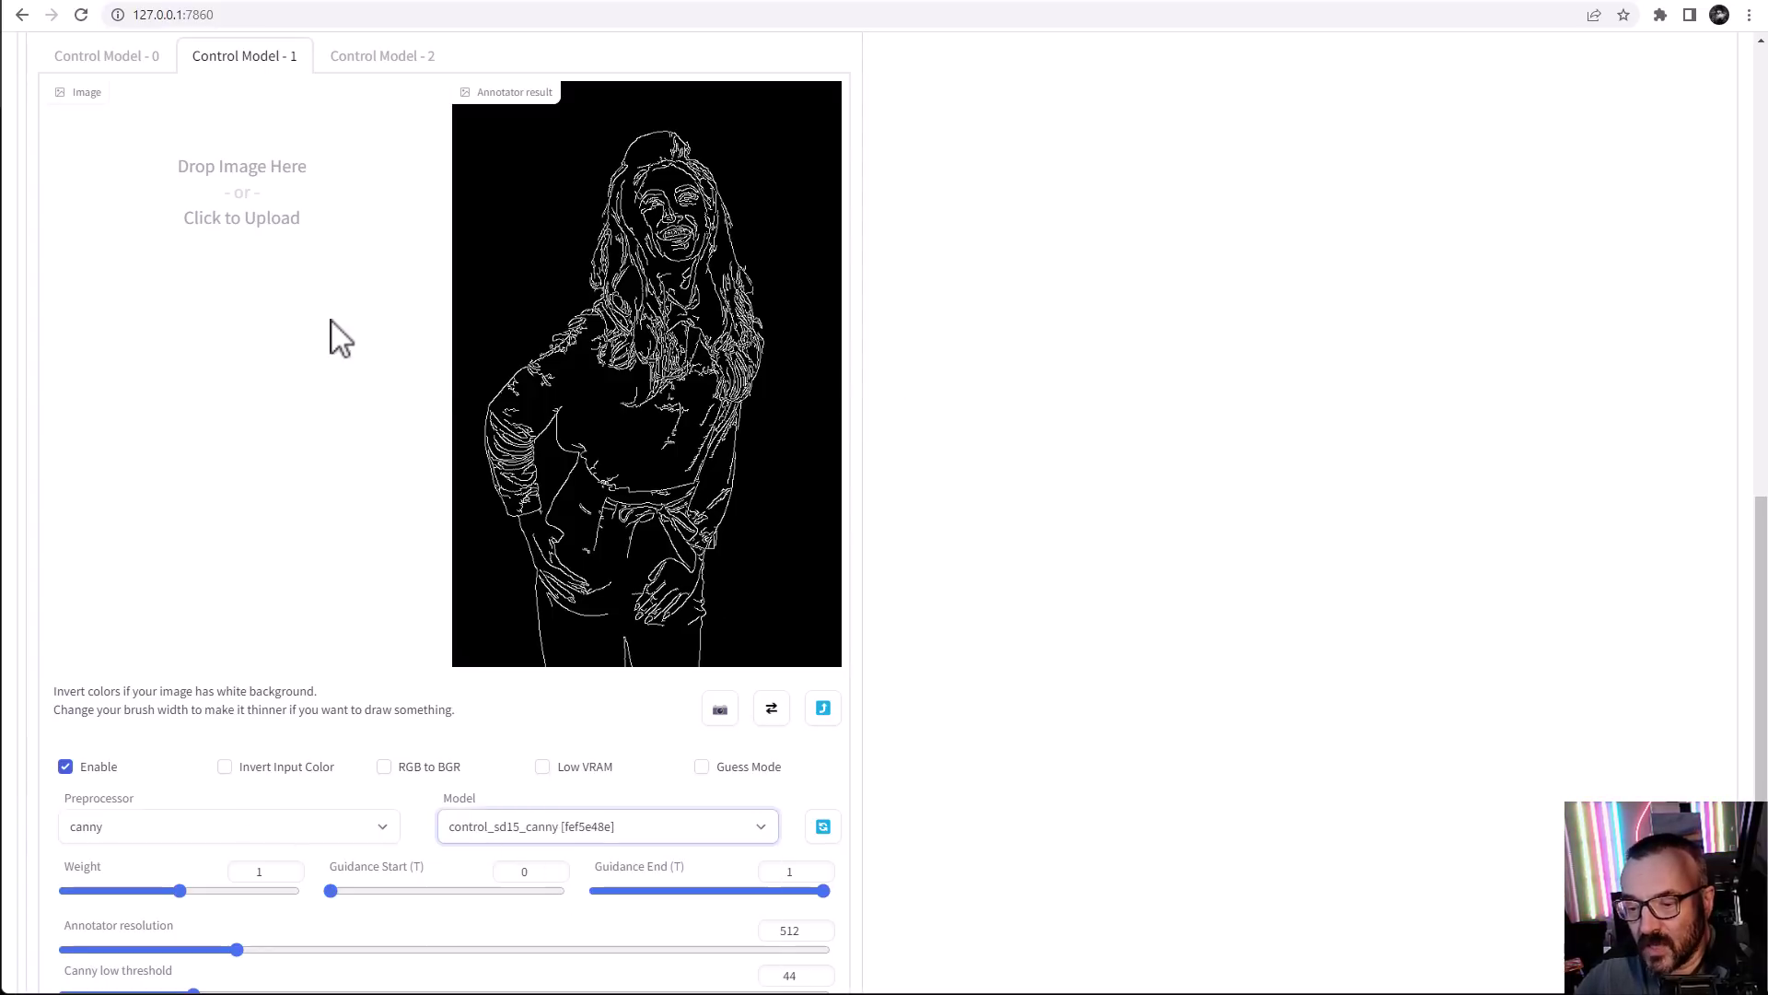
# Lower openpose weight to 0.65 and canny weight to about 0.5, then generate
pyautogui.click(107, 69)
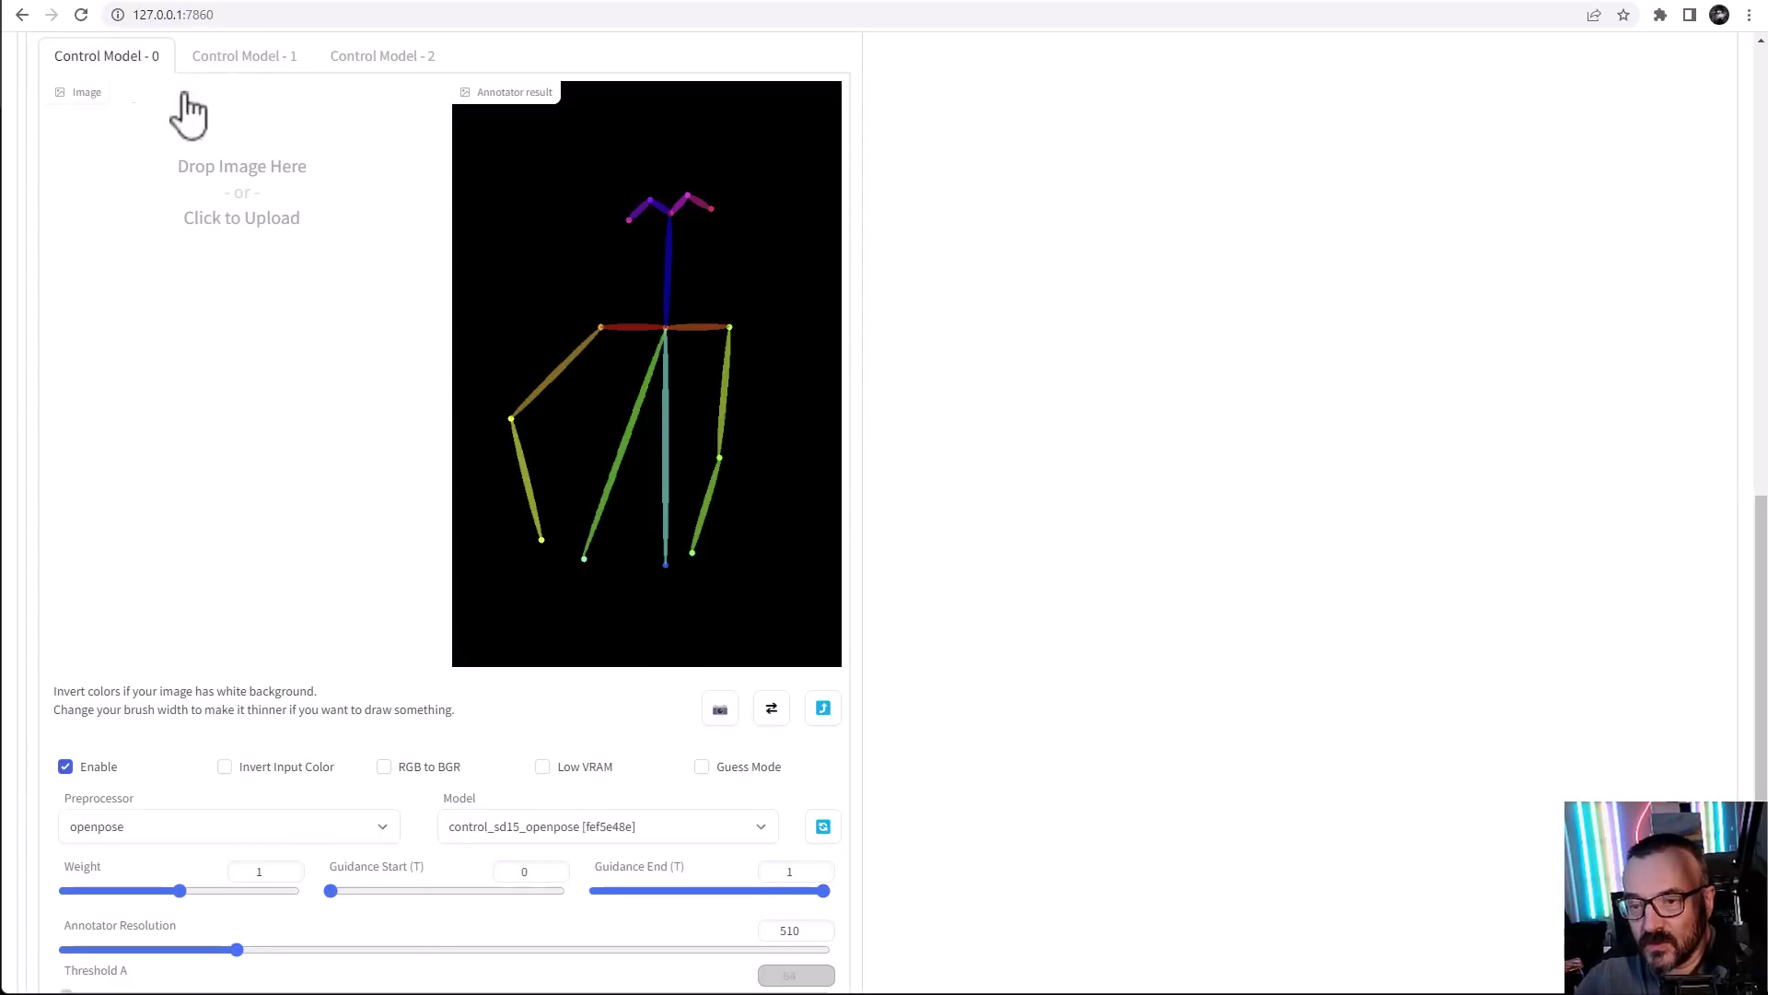
pyautogui.scroll(-2, 1117, 586)
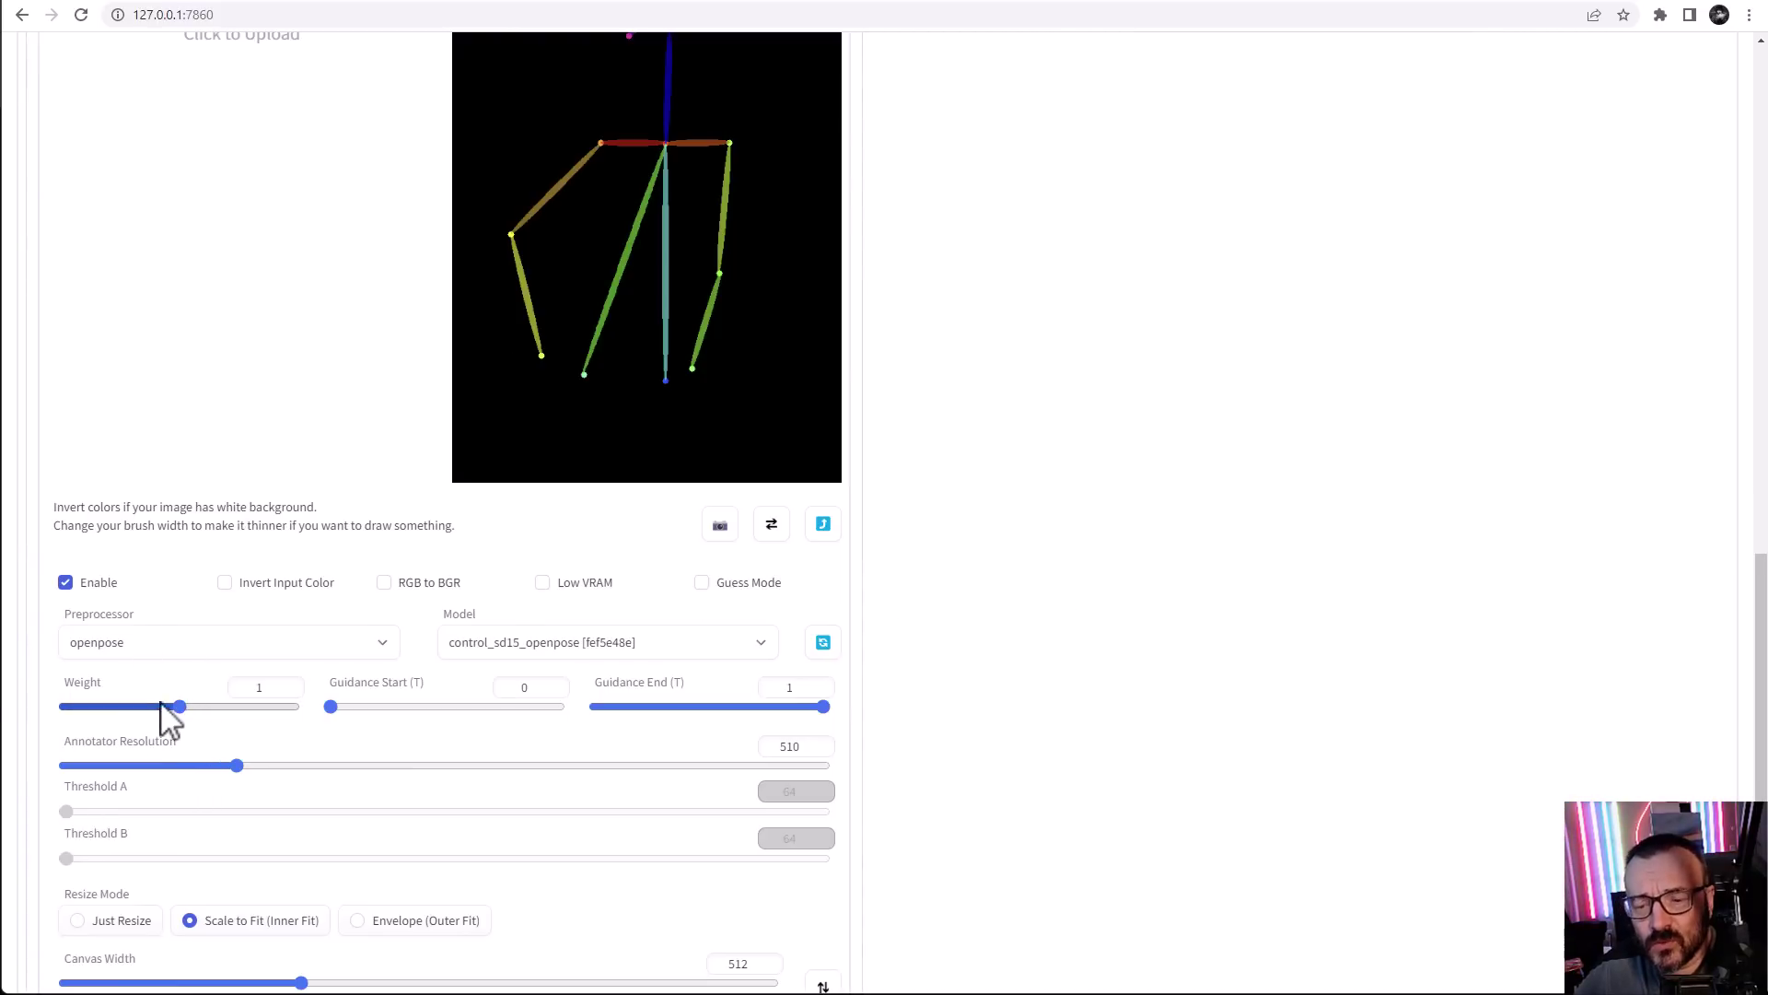
pyautogui.moveTo(178, 707); pyautogui.dragTo(144, 715)
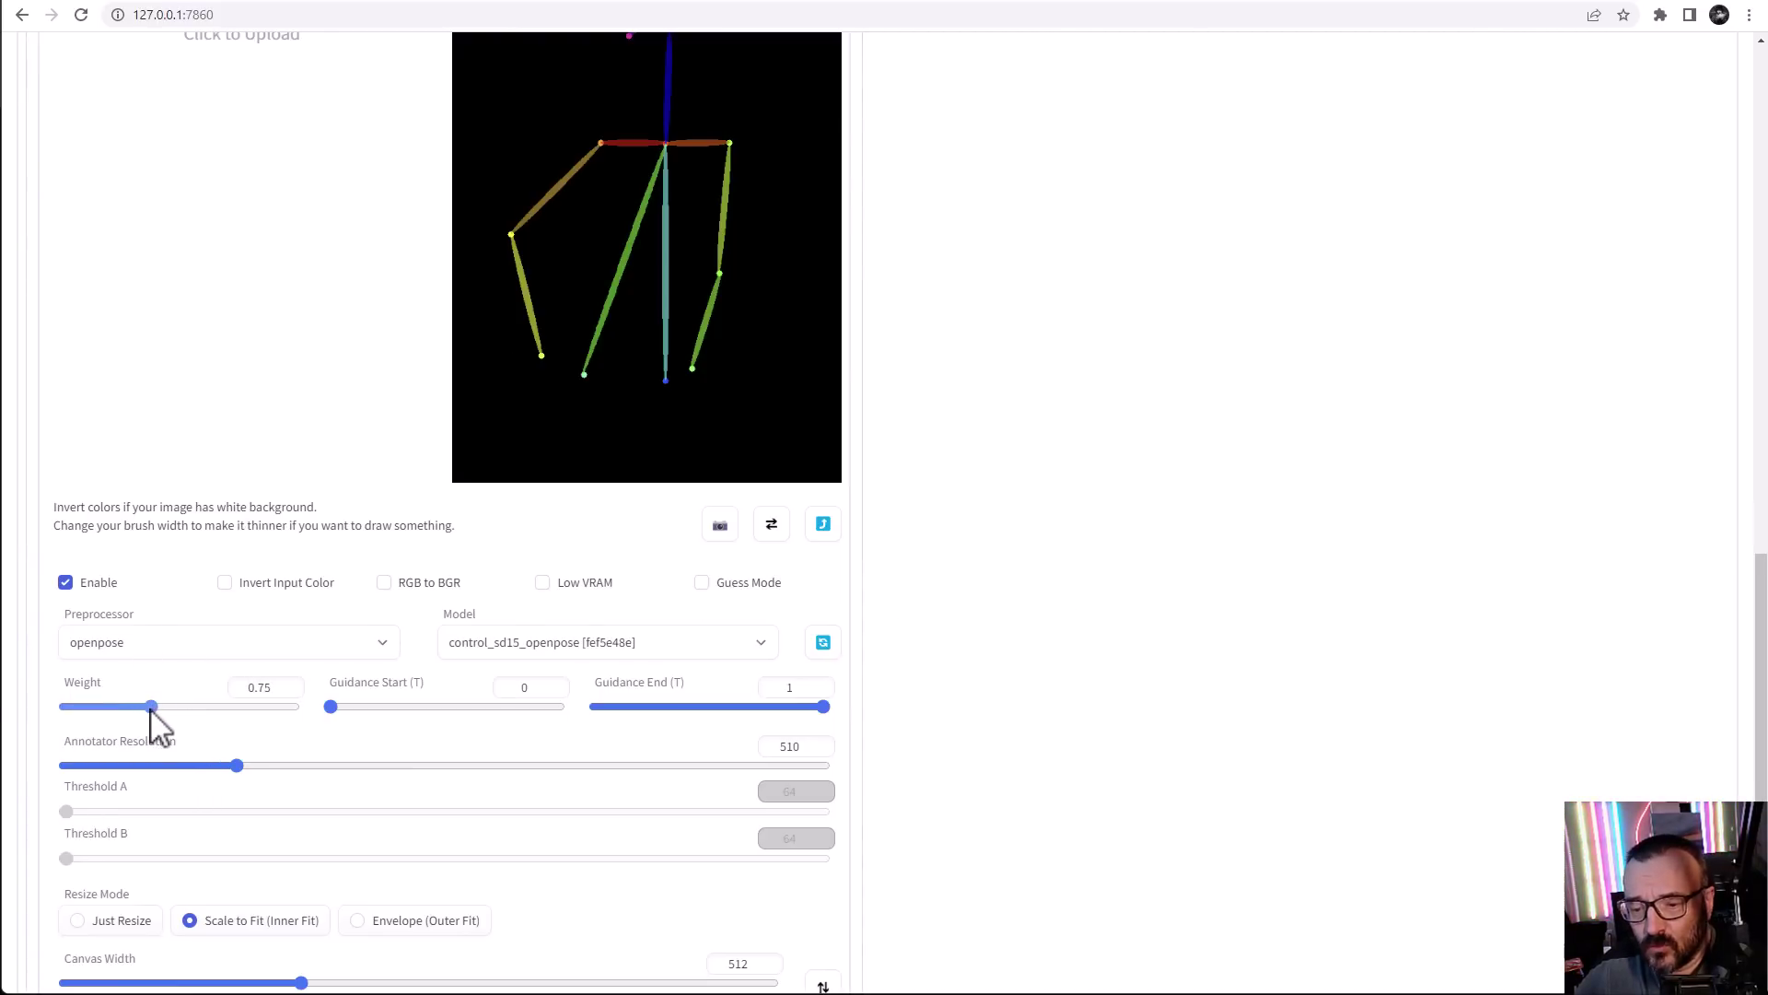
pyautogui.scroll(4, 355, 683)
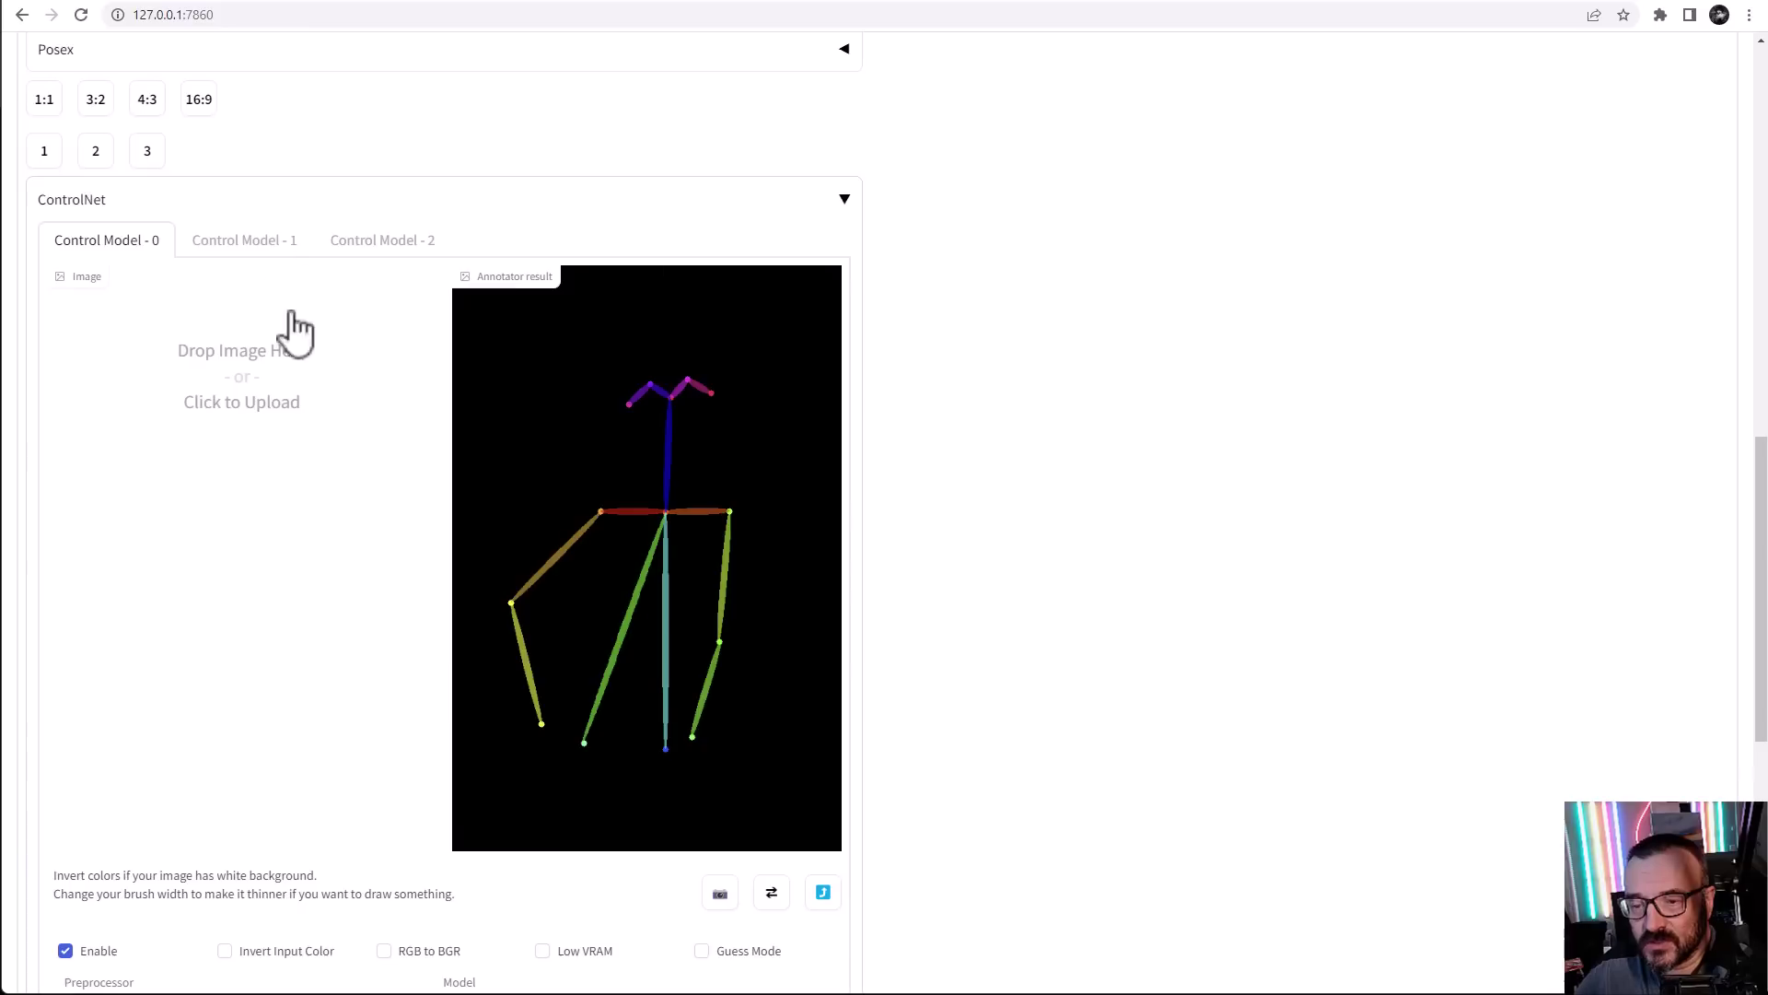
pyautogui.click(250, 241)
pyautogui.scroll(-2, 340, 707)
pyautogui.scroll(-3, 341, 707)
pyautogui.moveTo(183, 614); pyautogui.dragTo(121, 614)
pyautogui.scroll(15, 987, 588)
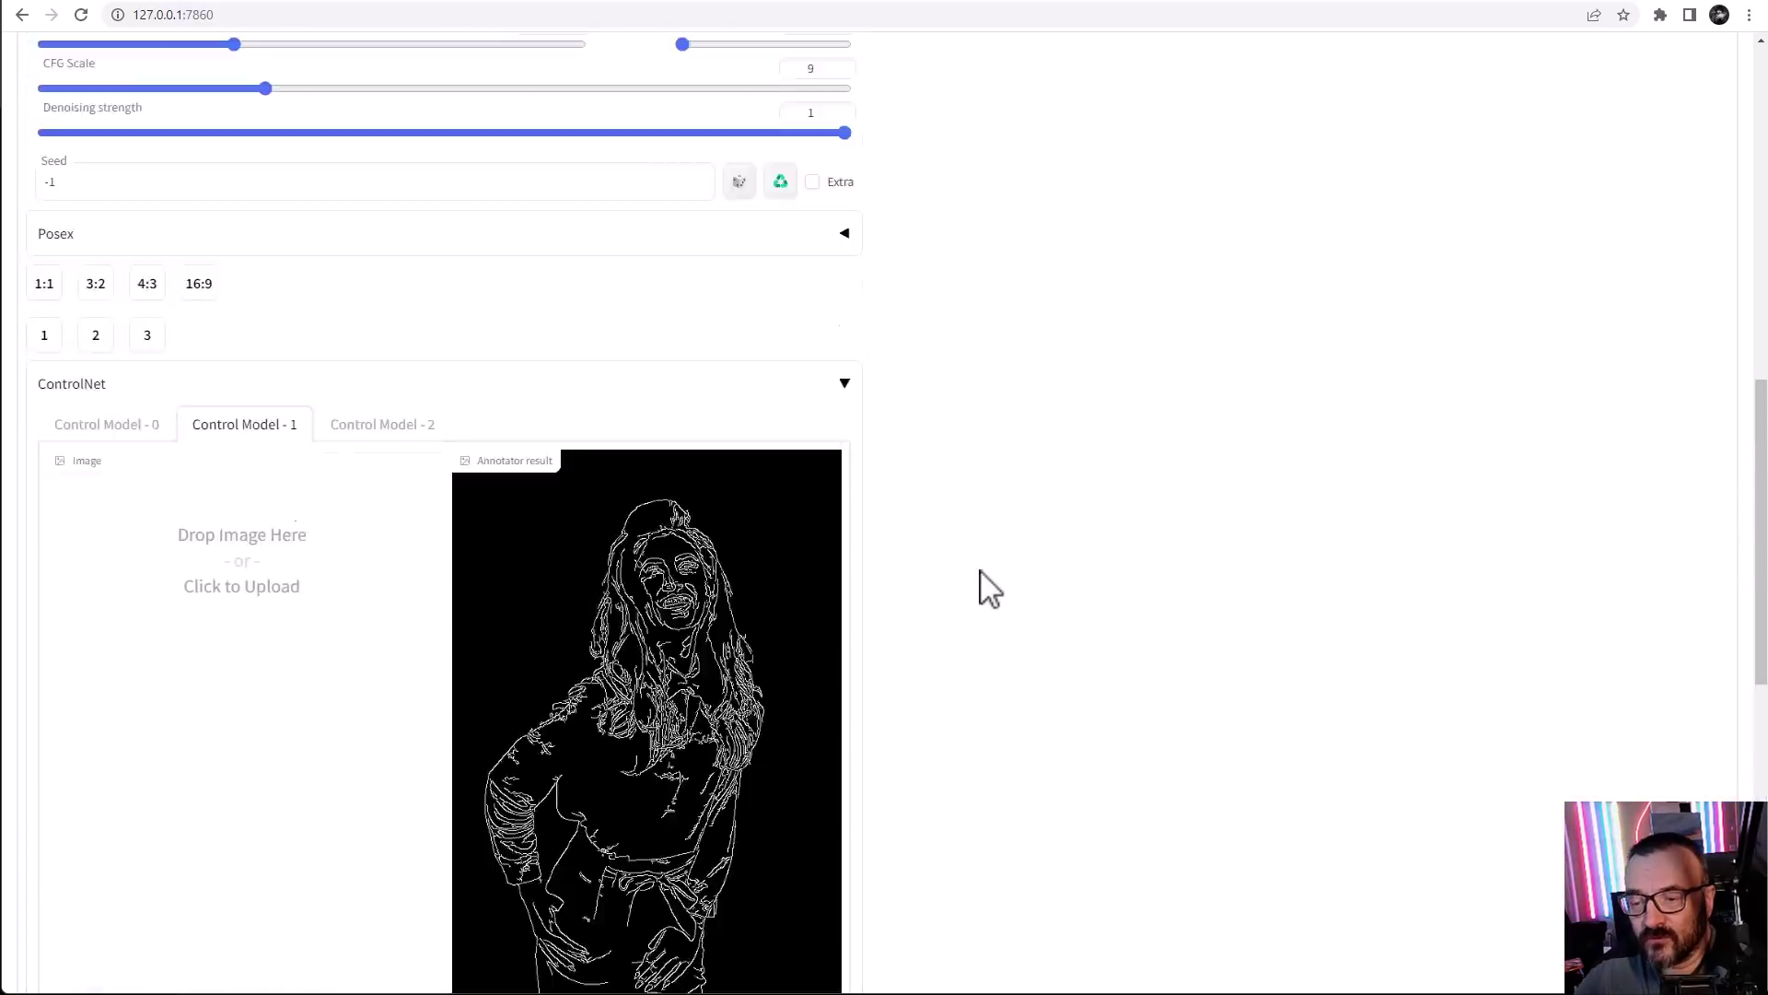
pyautogui.scroll(1, 986, 588)
pyautogui.click(1598, 158)
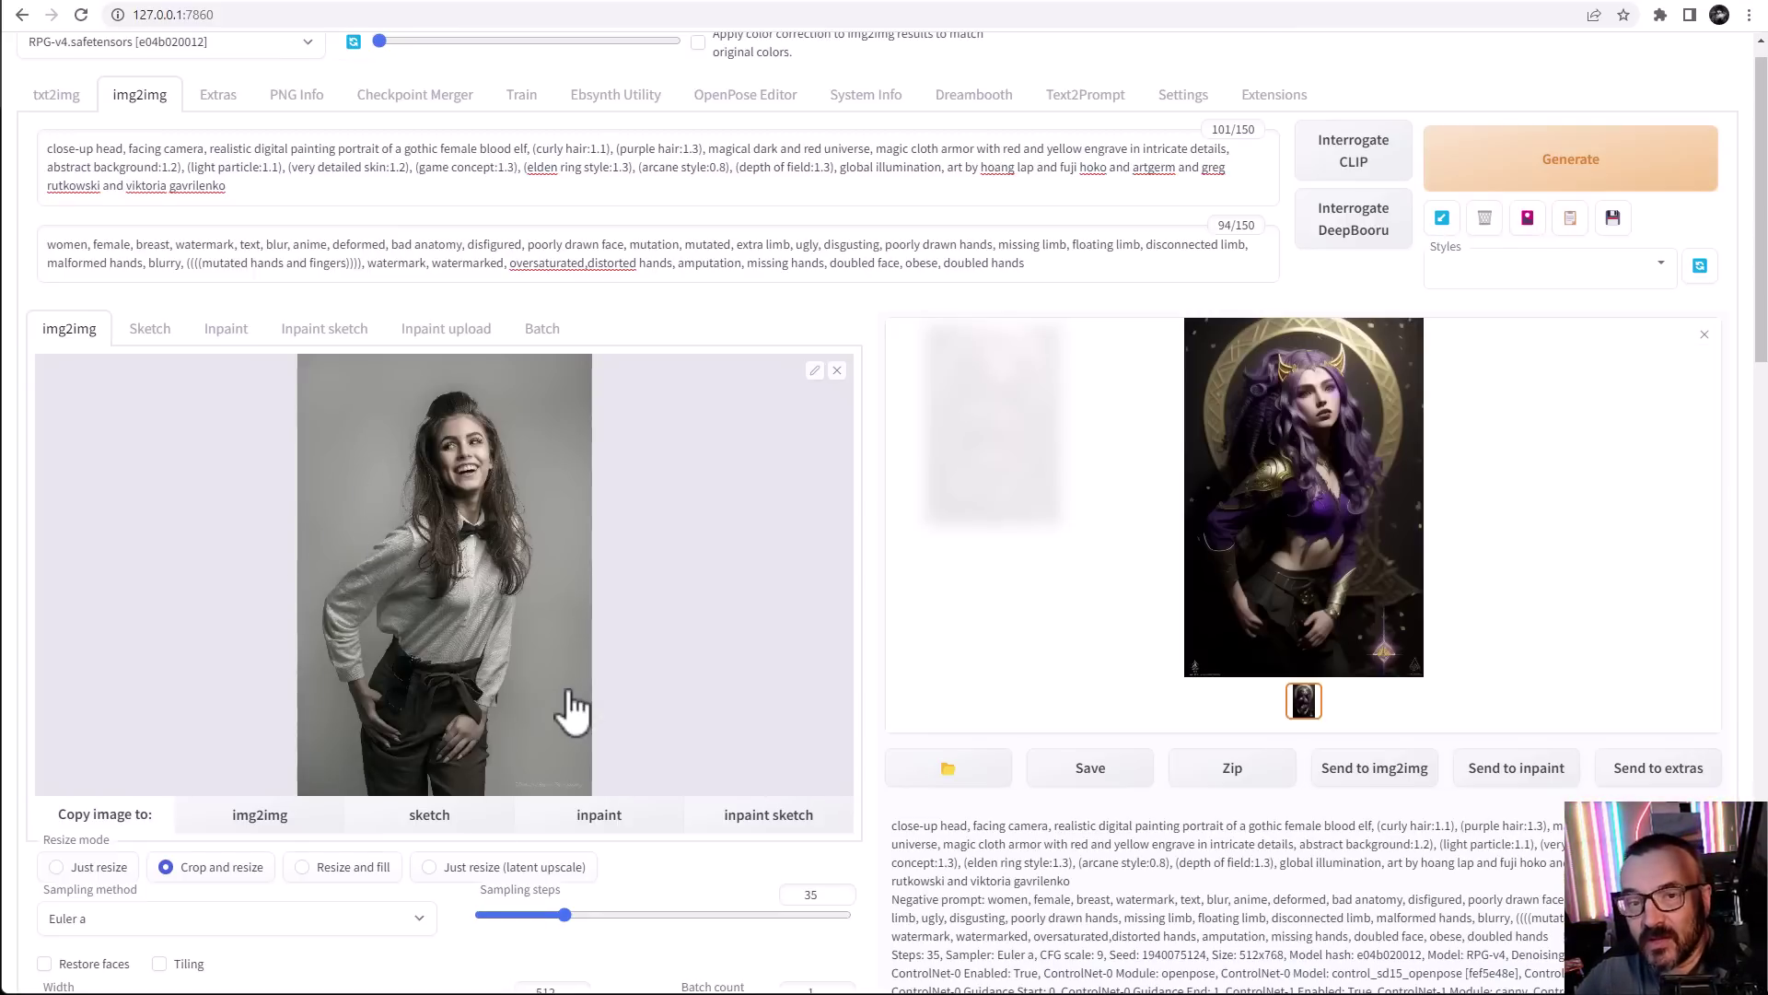
# Select the 'img2img alternative test' script from the Script list
pyautogui.scroll(-20, 792, 704)
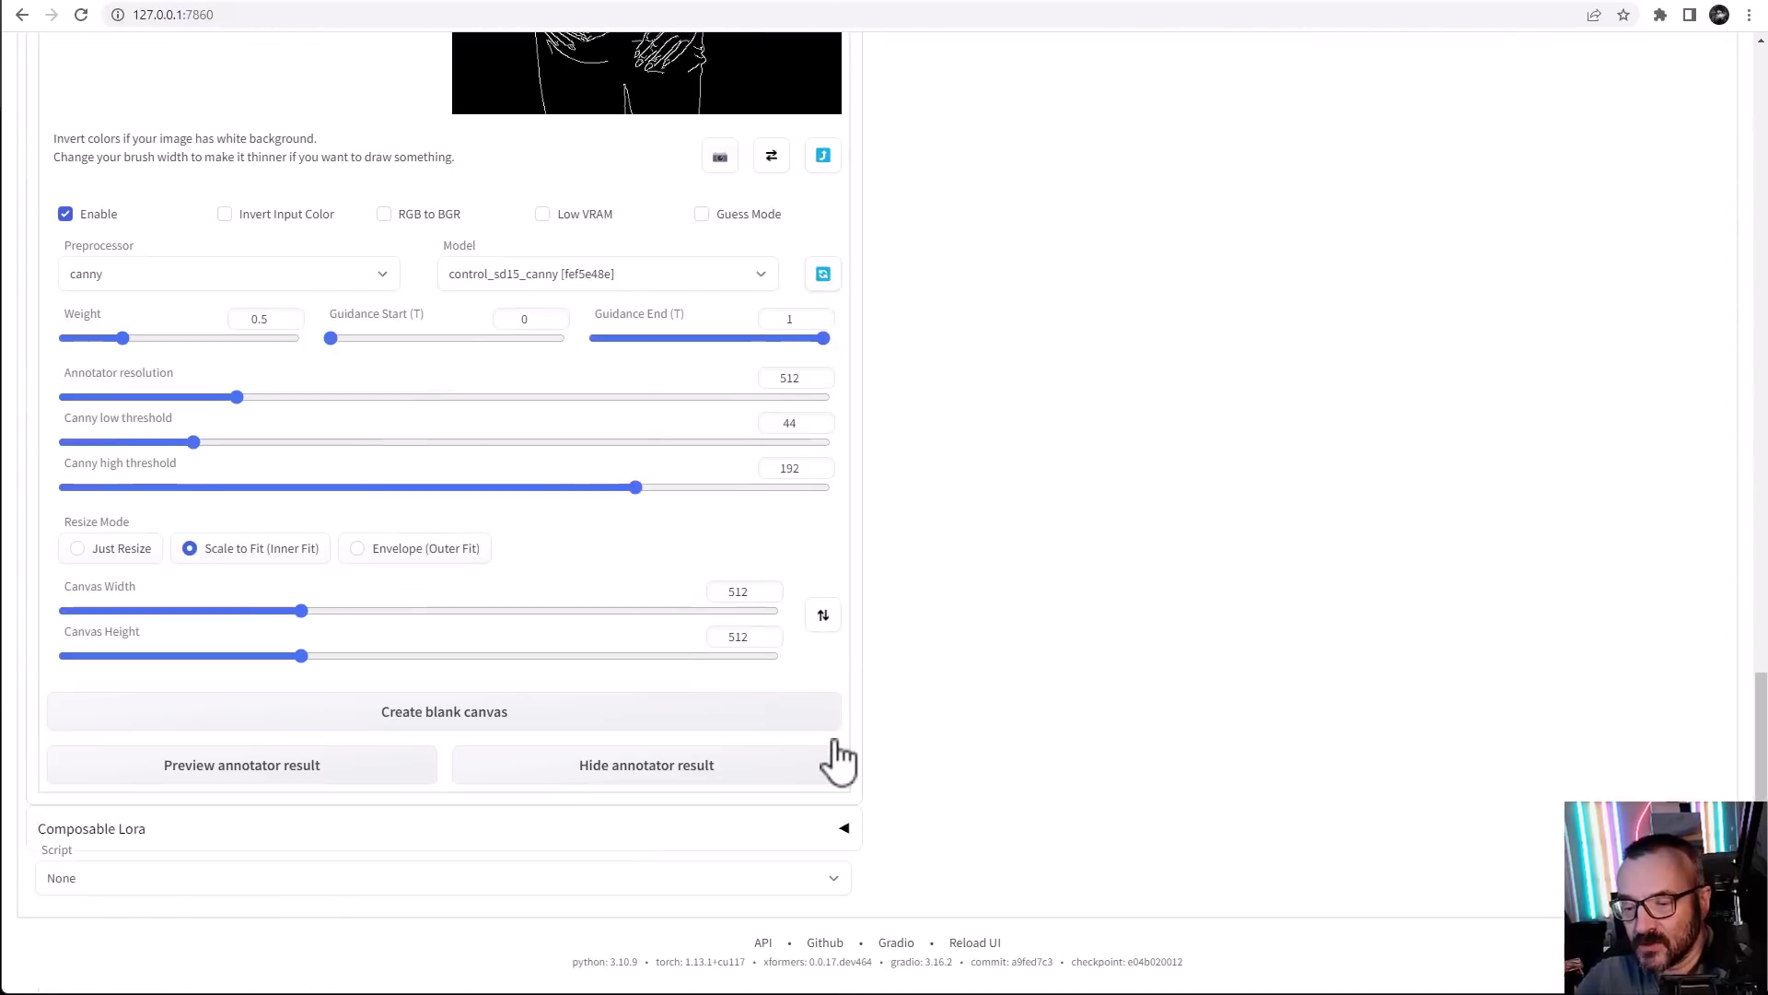
pyautogui.click(155, 878)
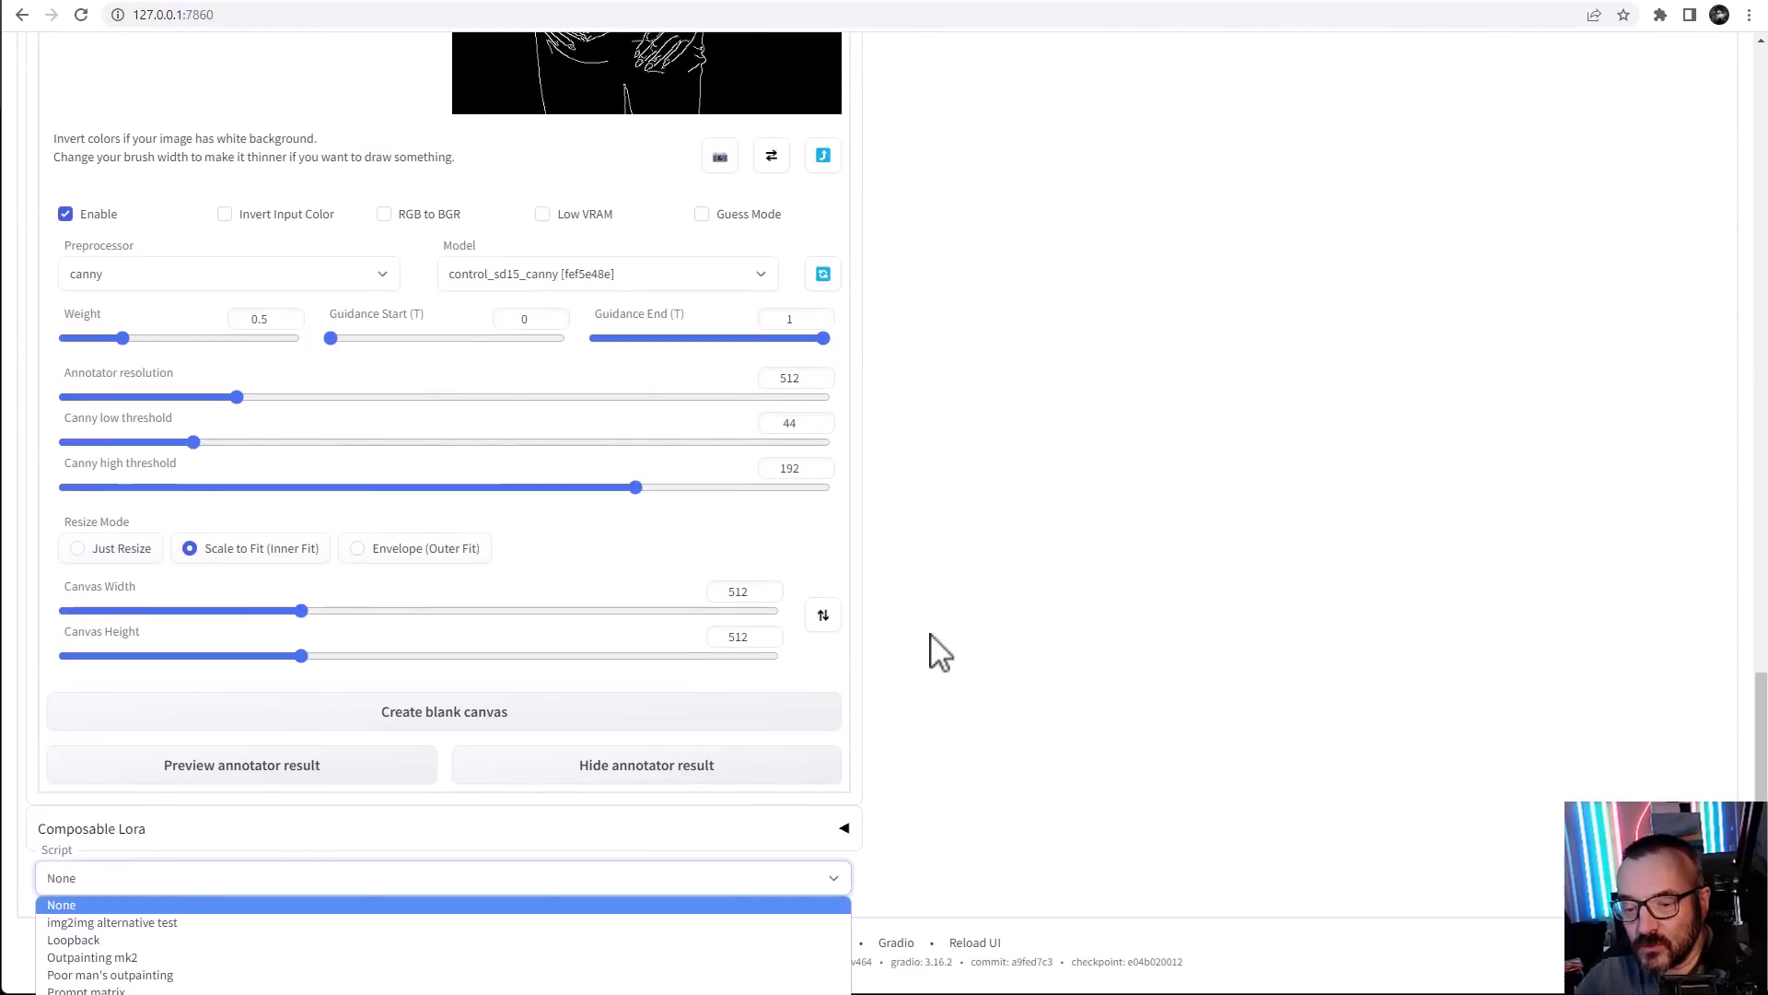
pyautogui.click(107, 929)
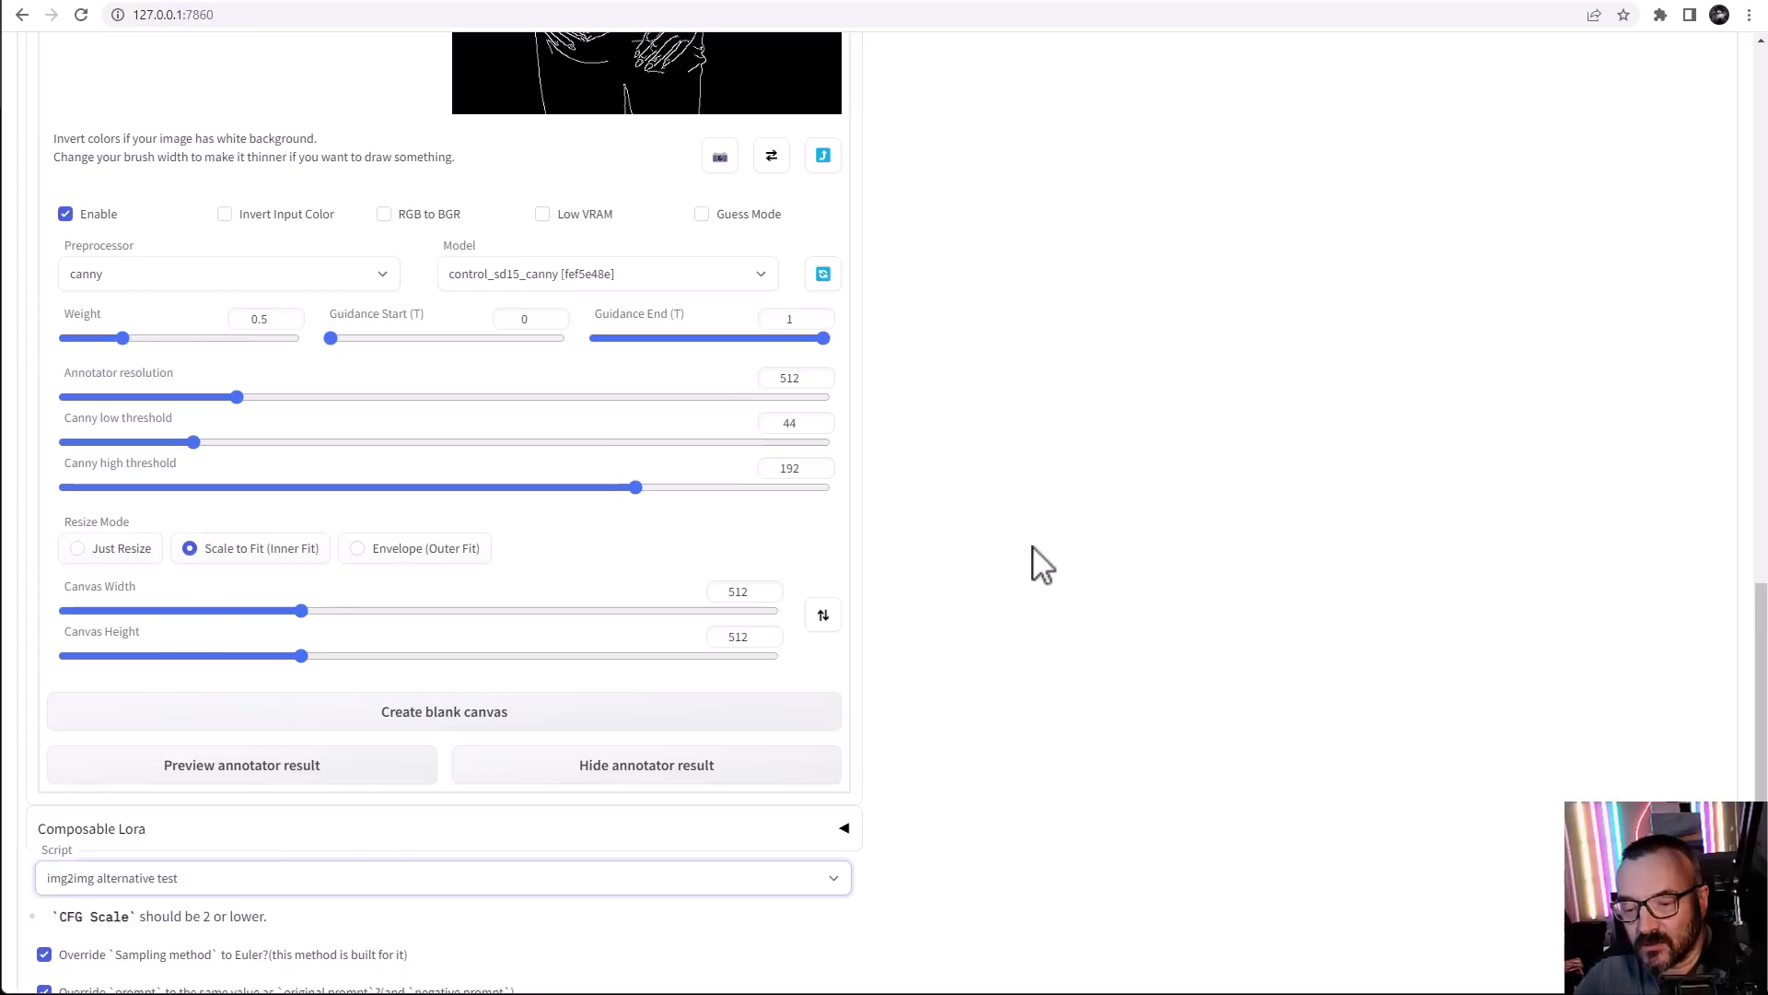
pyautogui.scroll(7, 984, 573)
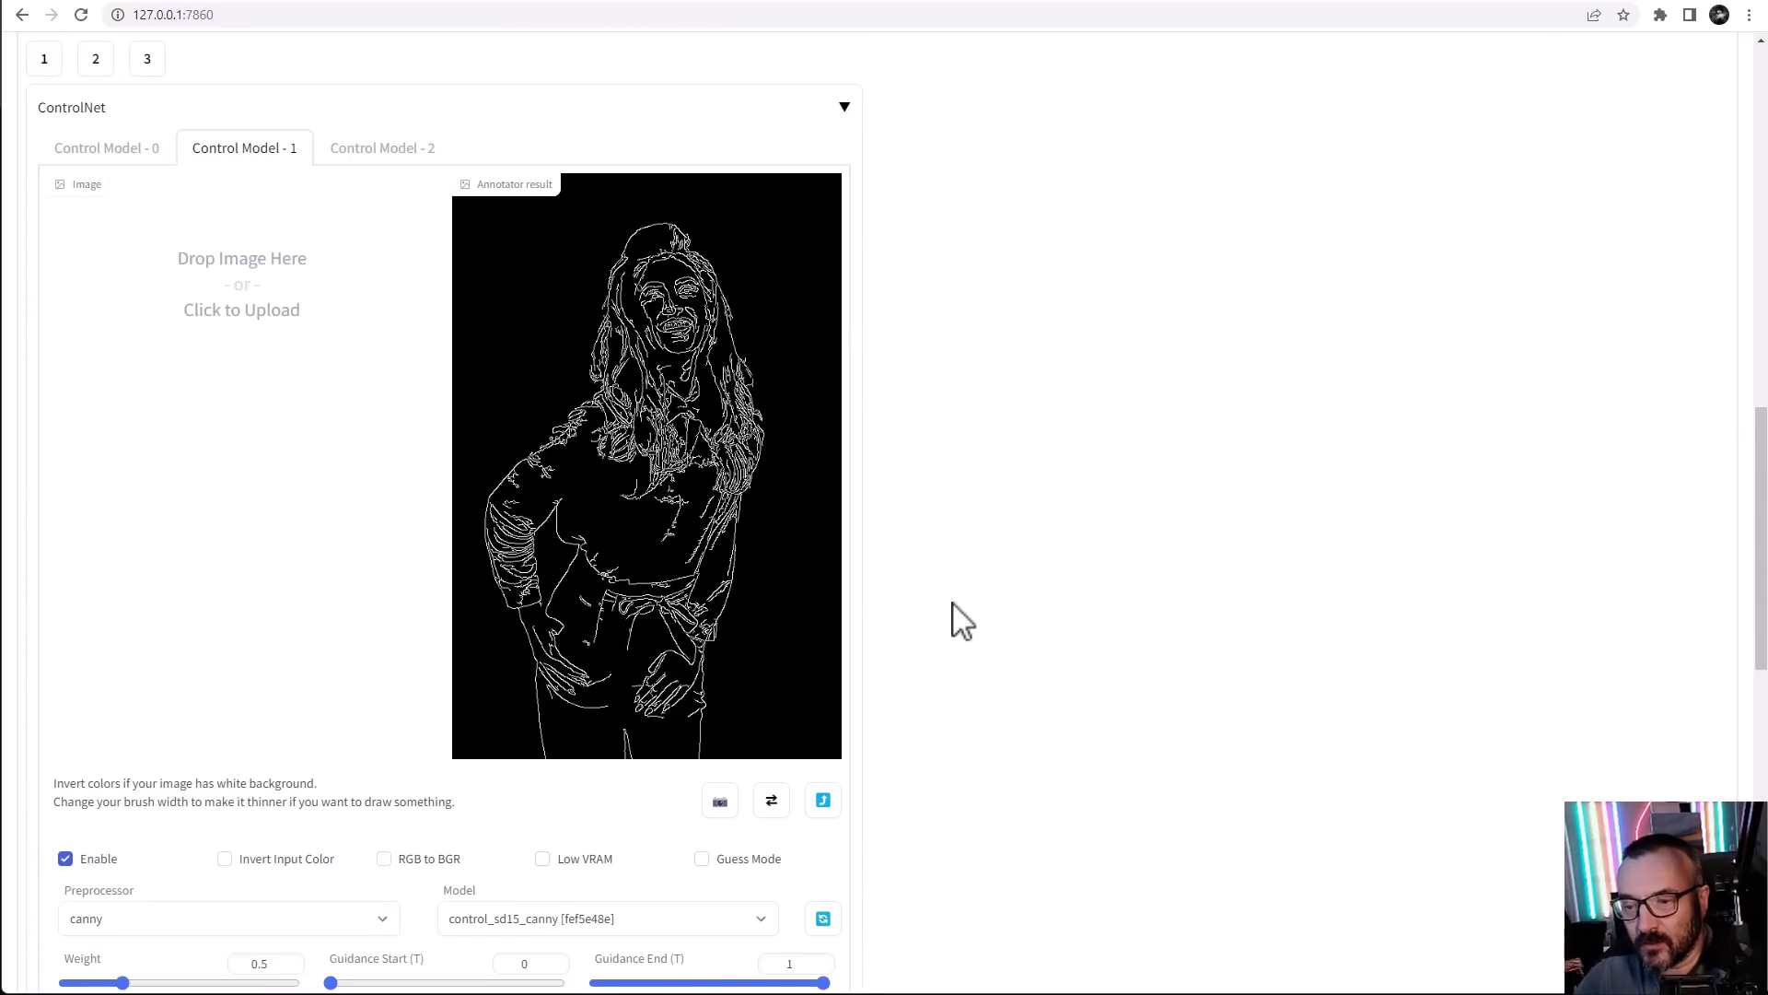
pyautogui.scroll(-3, 963, 621)
pyautogui.scroll(13, 962, 622)
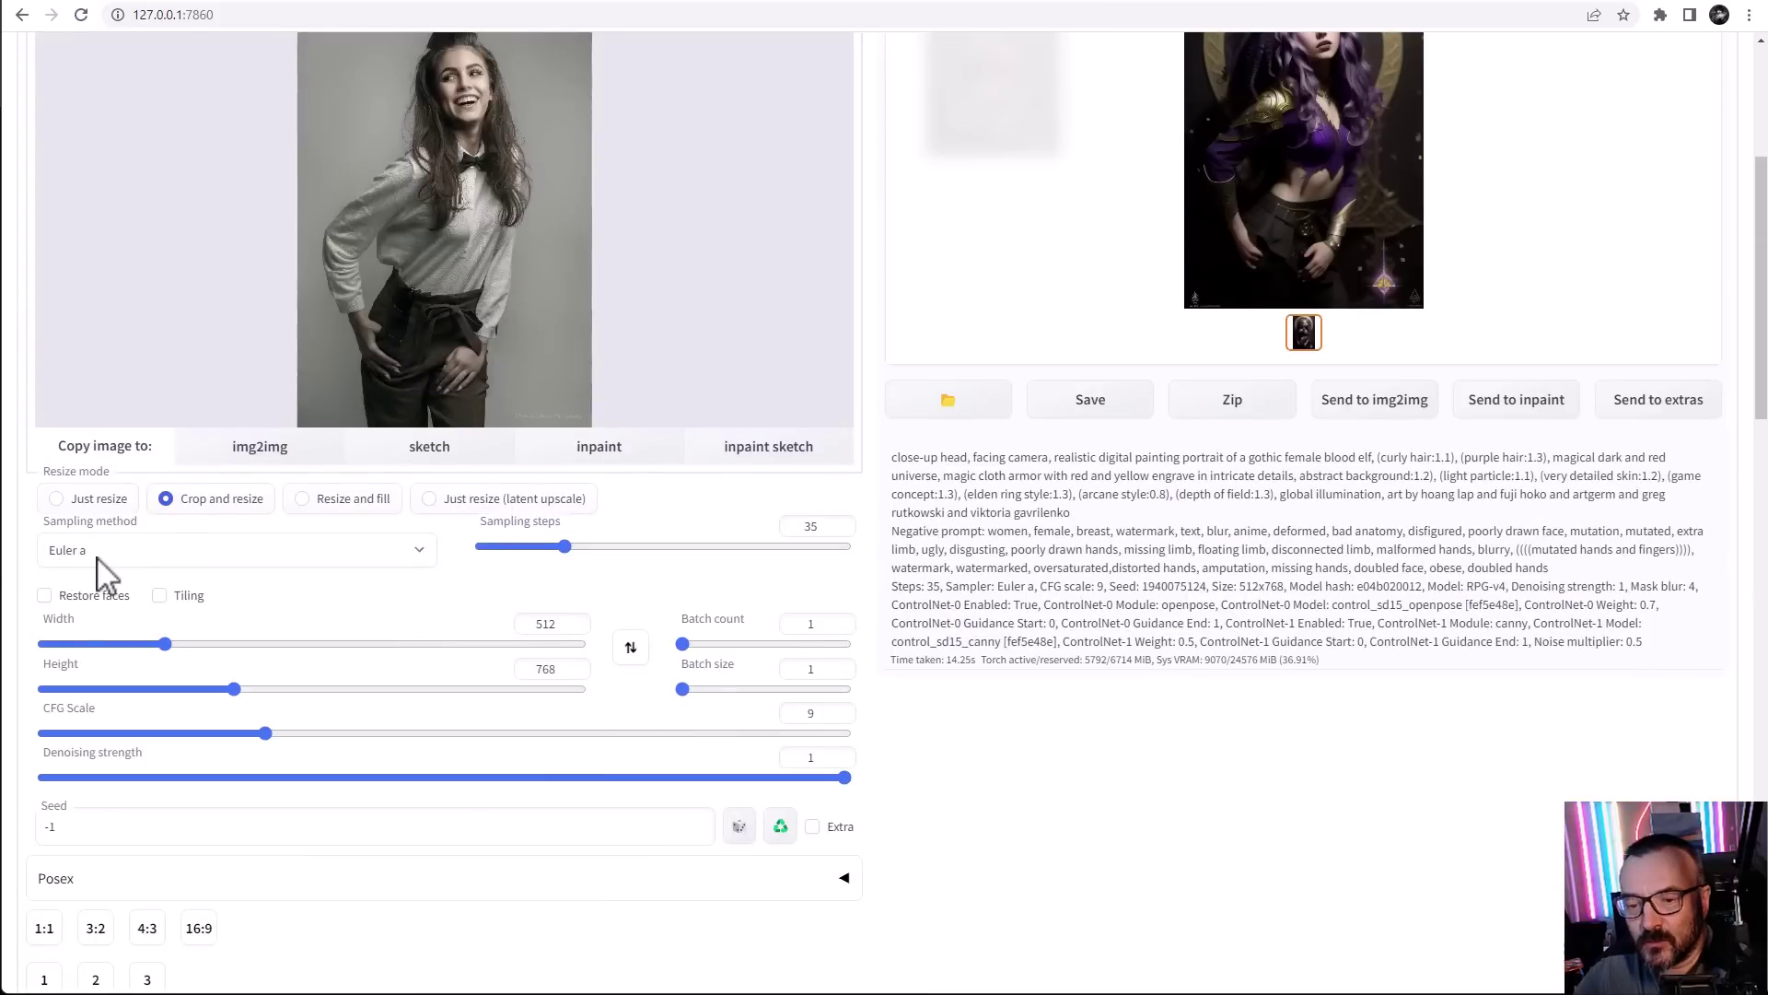
pyautogui.scroll(4, 1007, 489)
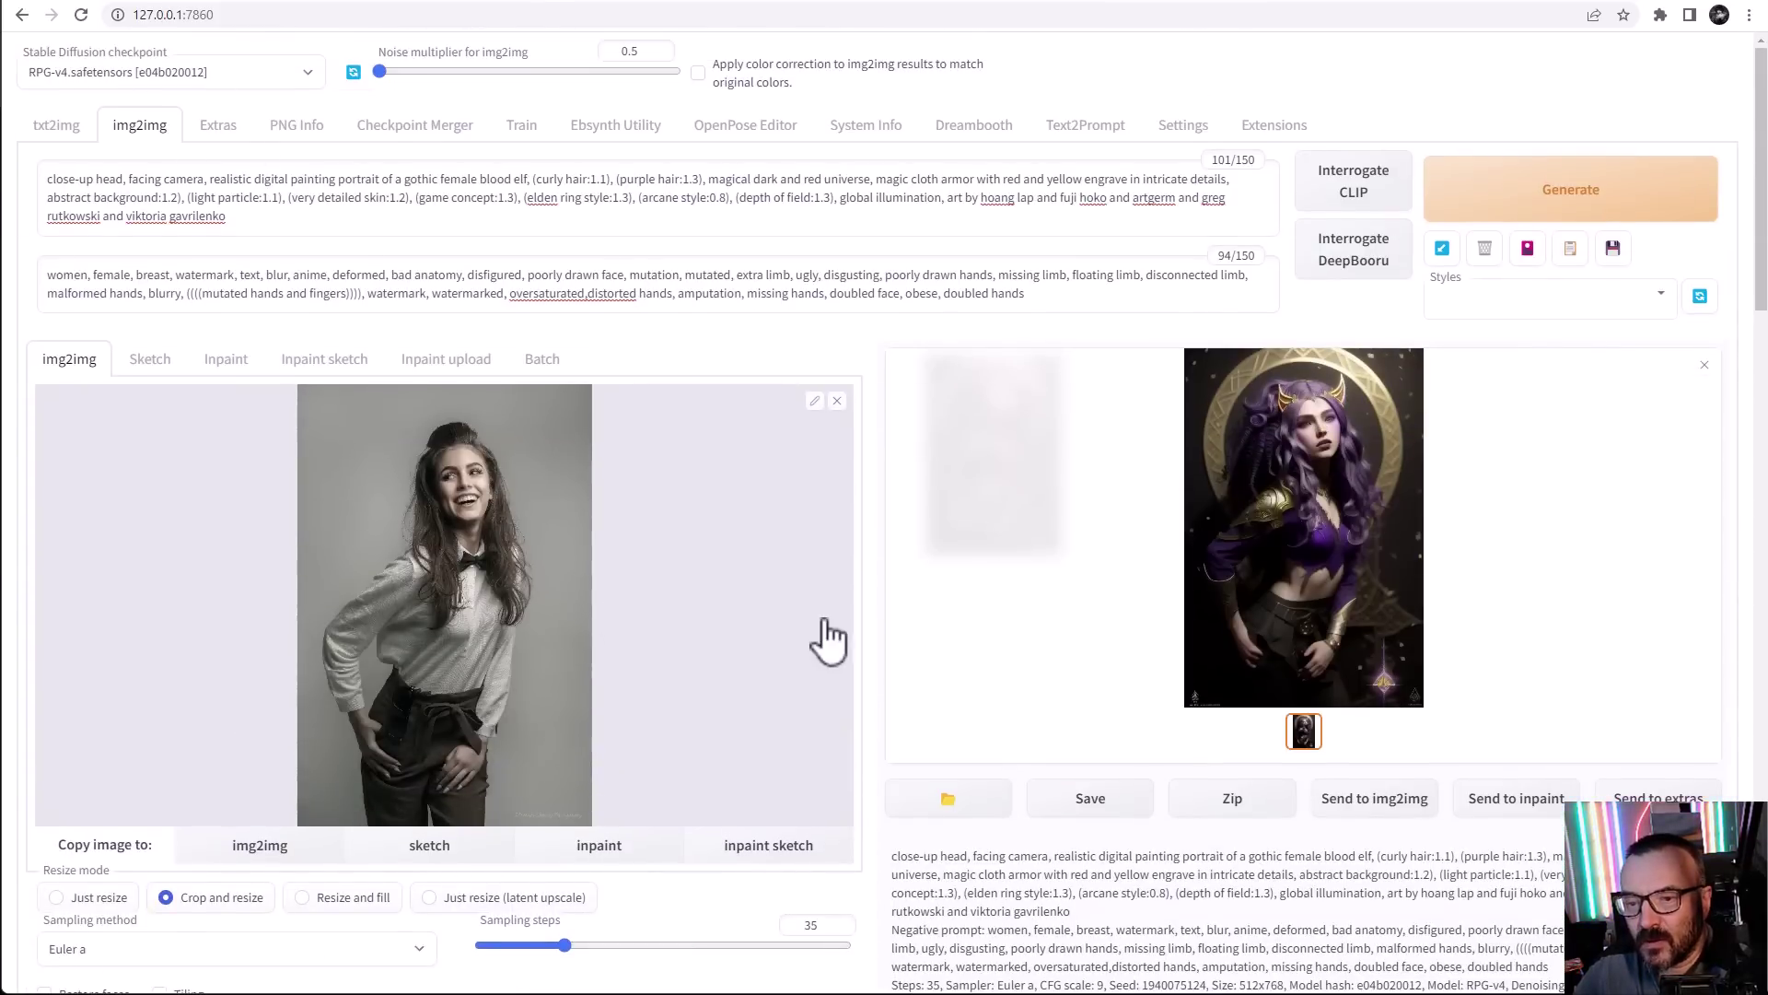
pyautogui.scroll(-5, 820, 640)
# Check the sampling method list and keep Euler a
pyautogui.click(264, 488)
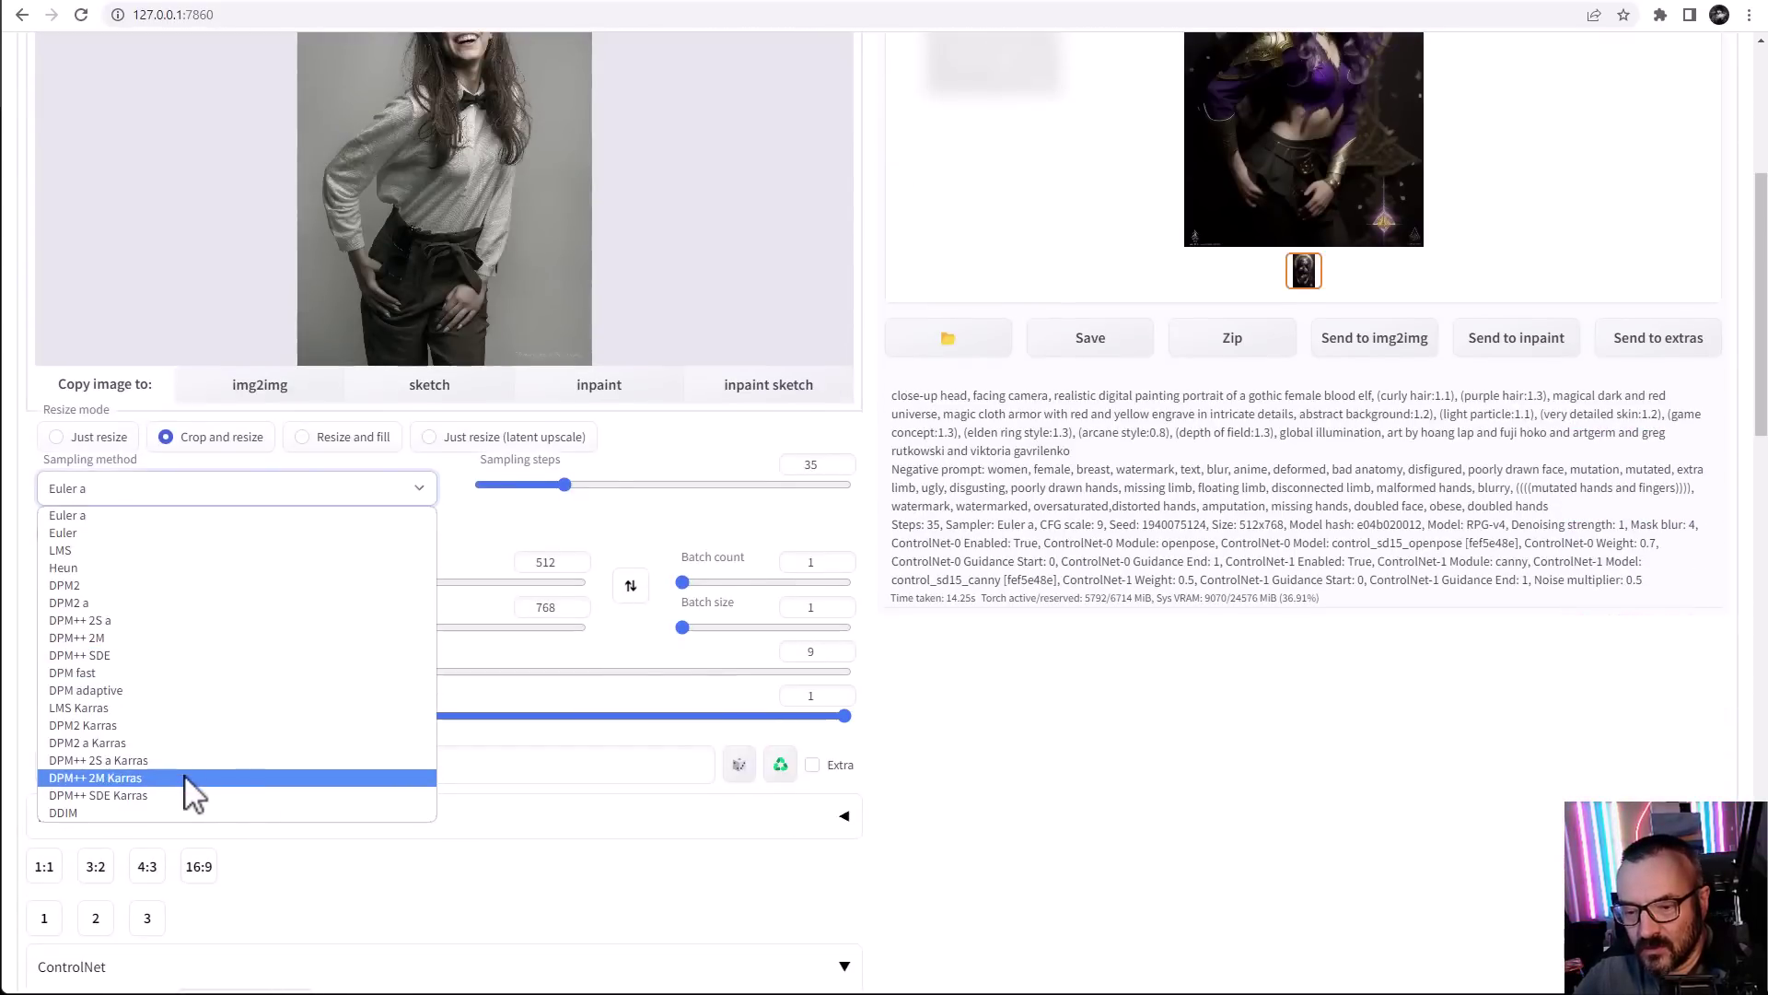
pyautogui.click(1119, 741)
pyautogui.scroll(-8, 995, 700)
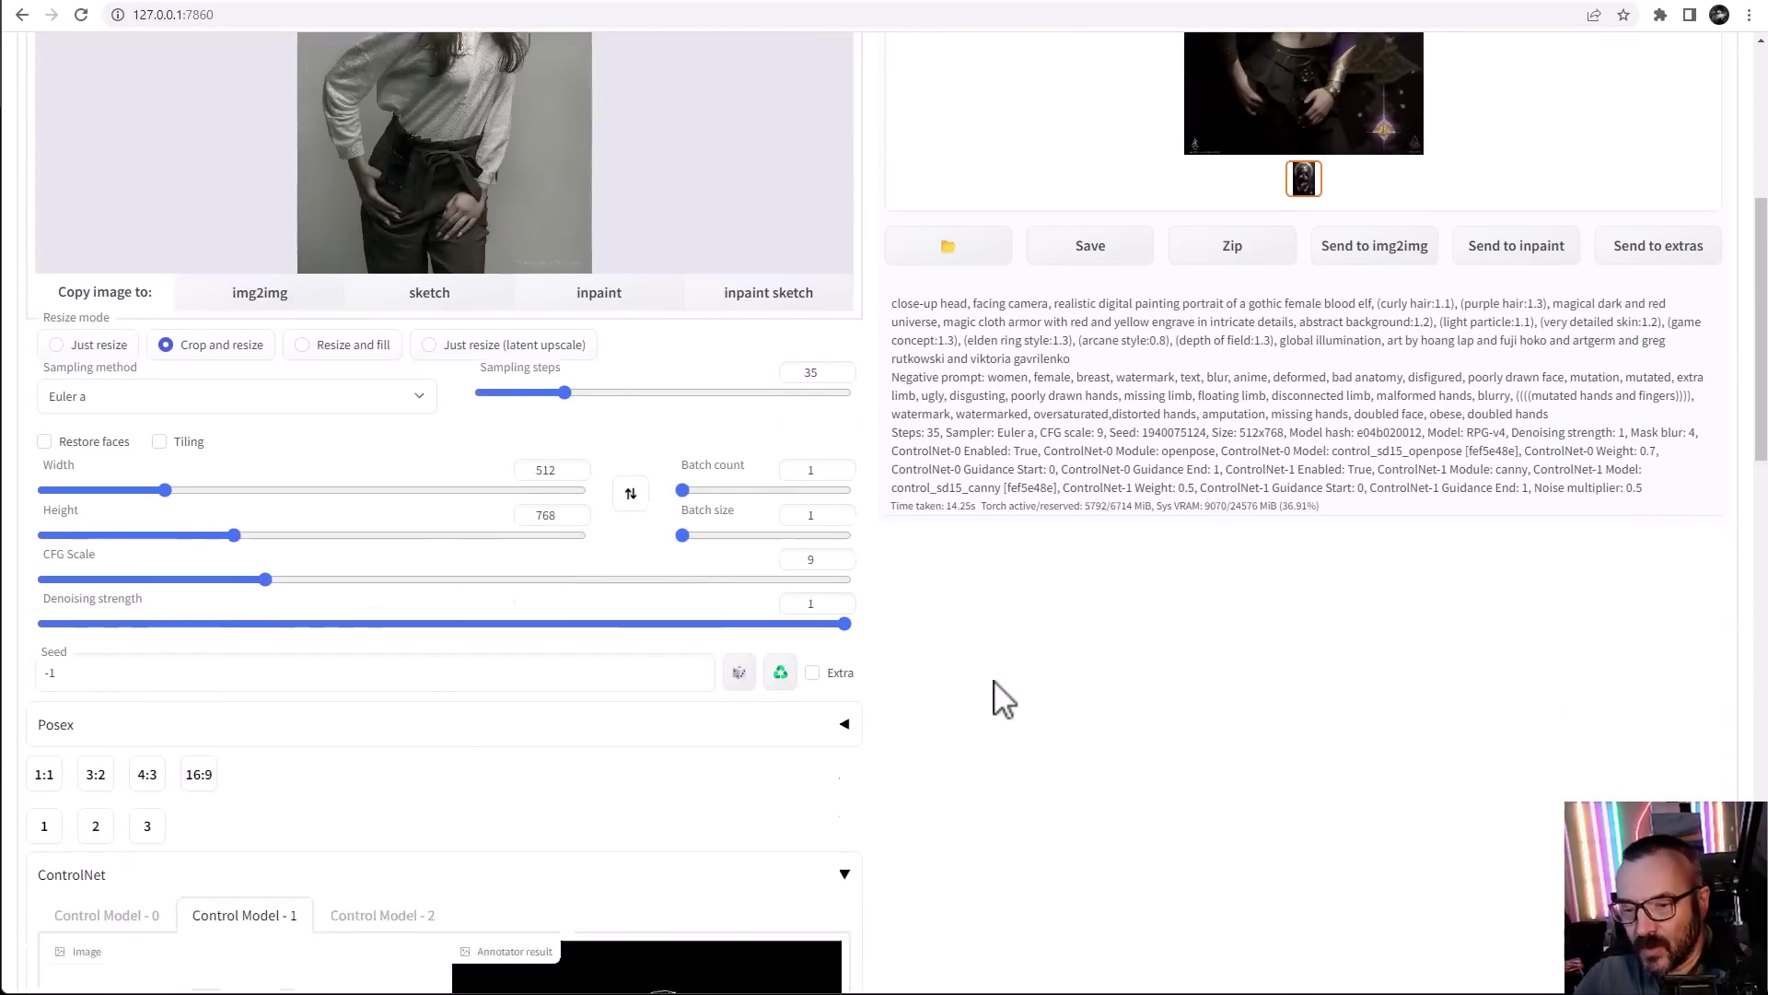
pyautogui.scroll(-13, 1004, 700)
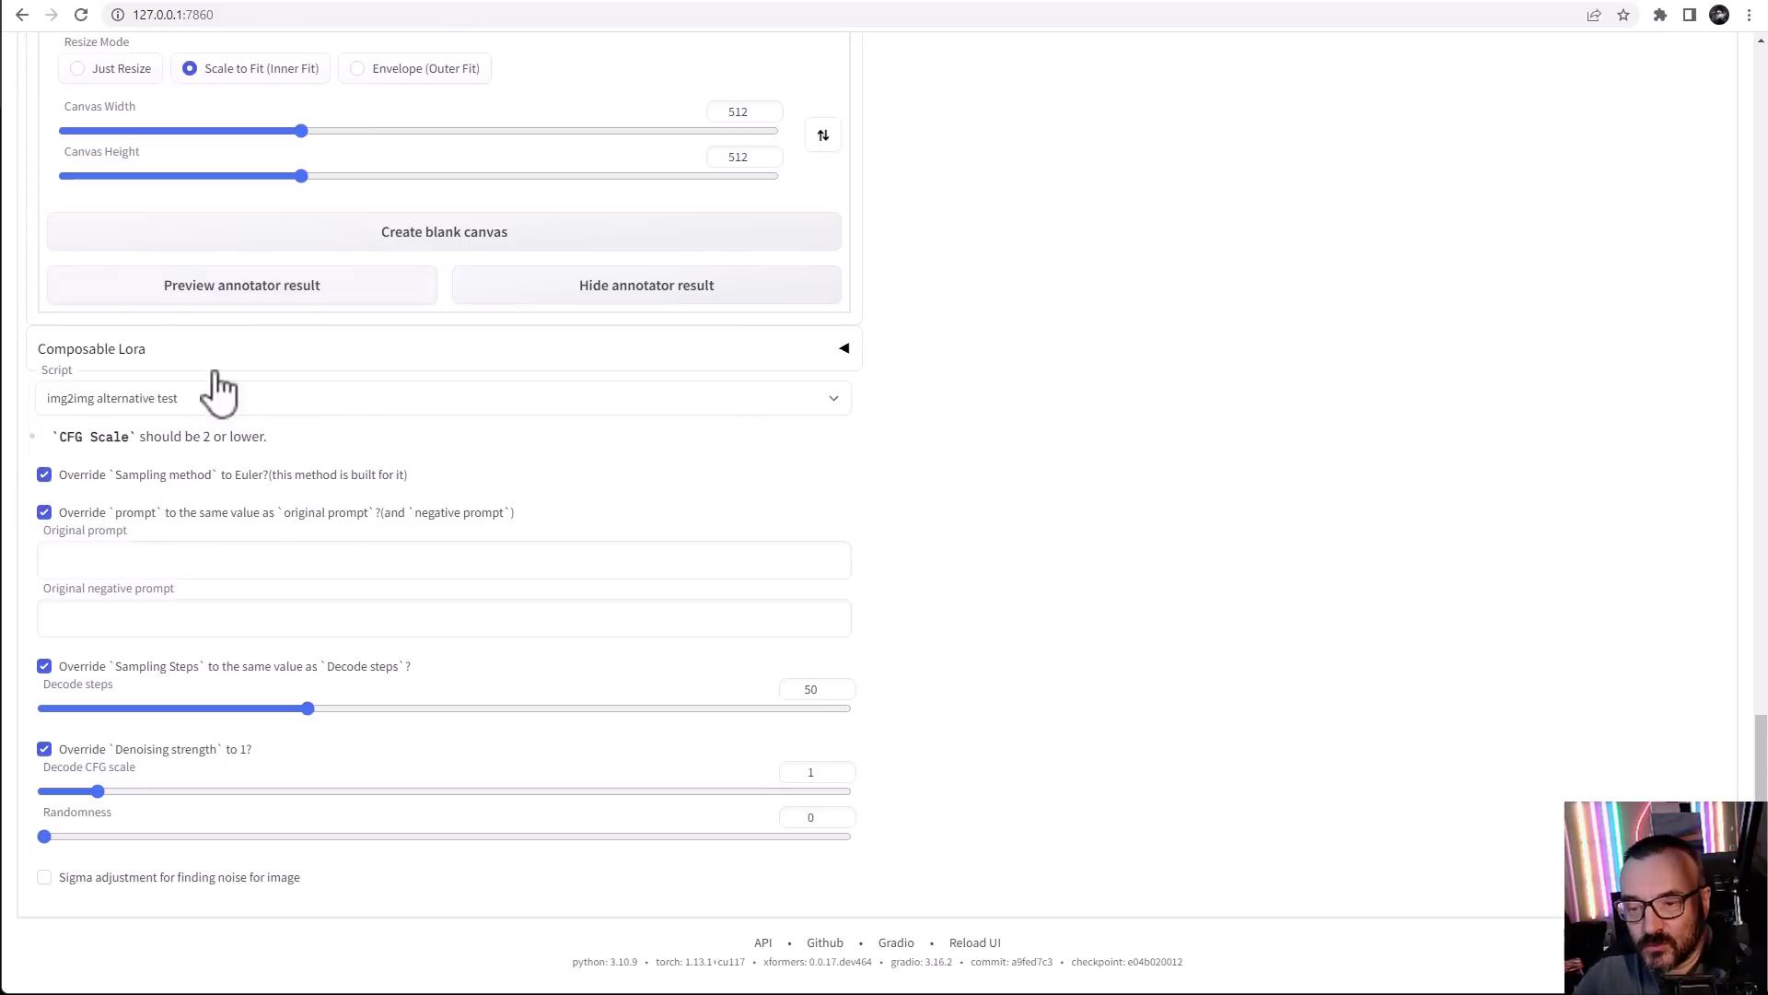
# Turn off the script's sampling method and prompt overrides
pyautogui.click(44, 474)
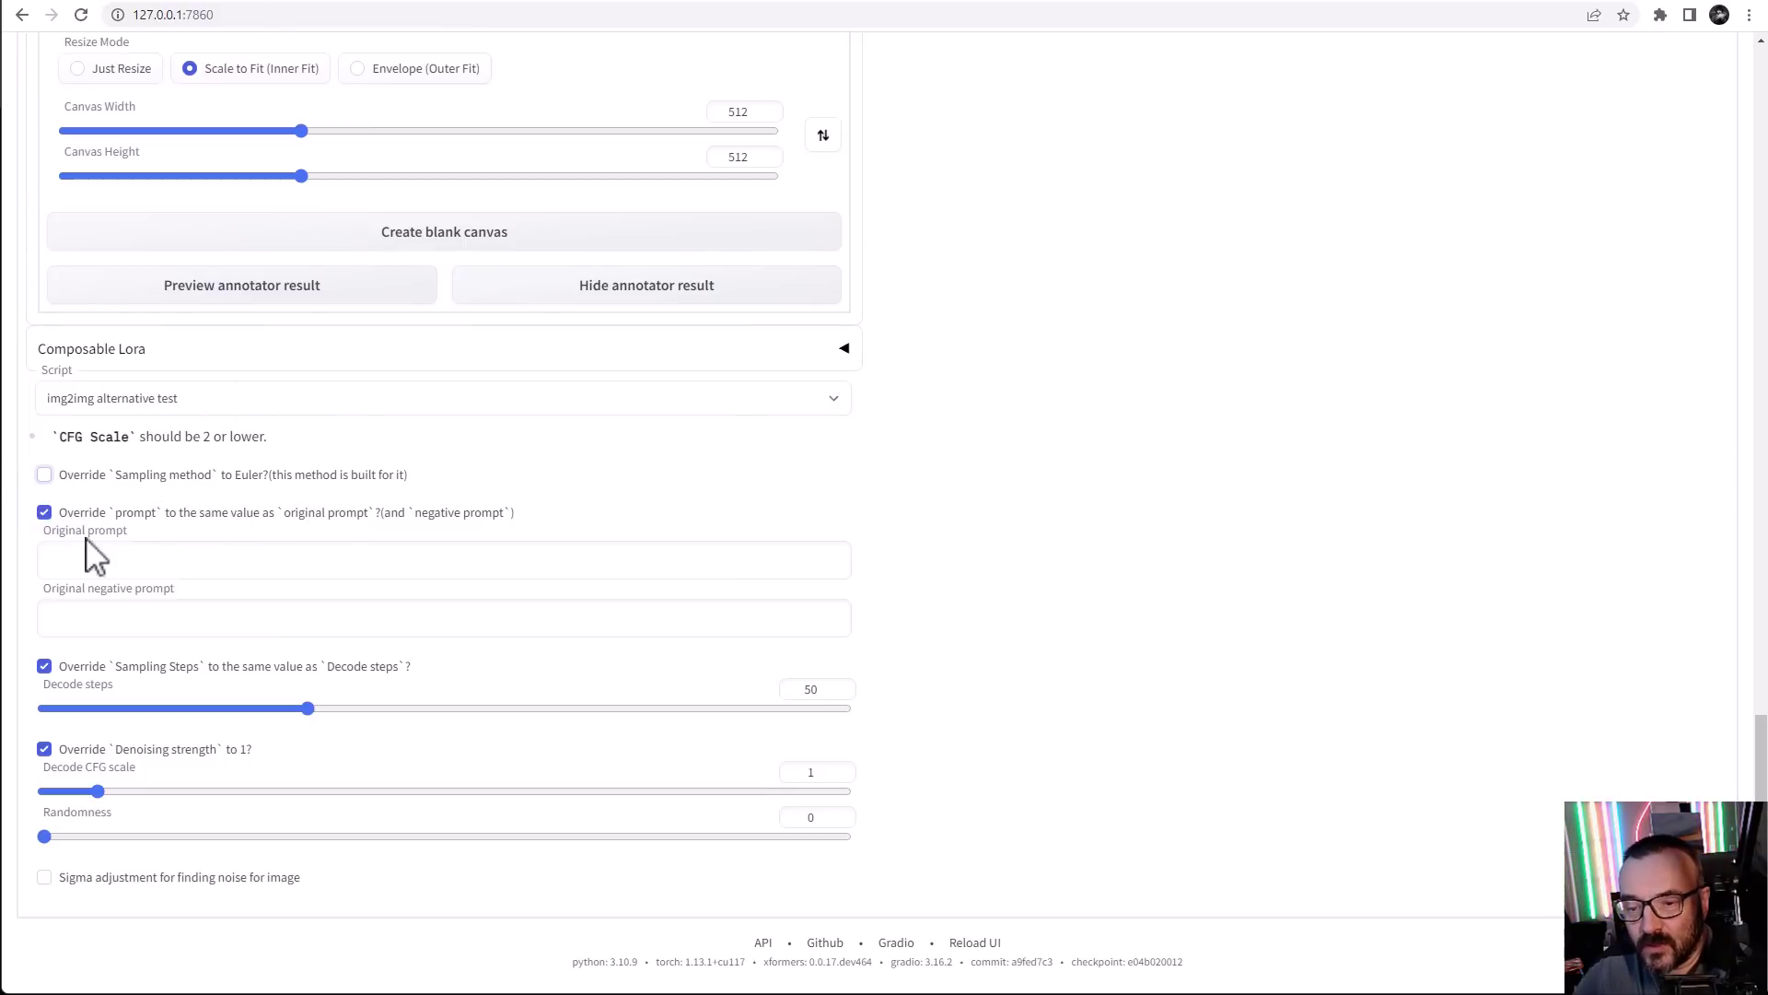
pyautogui.click(44, 512)
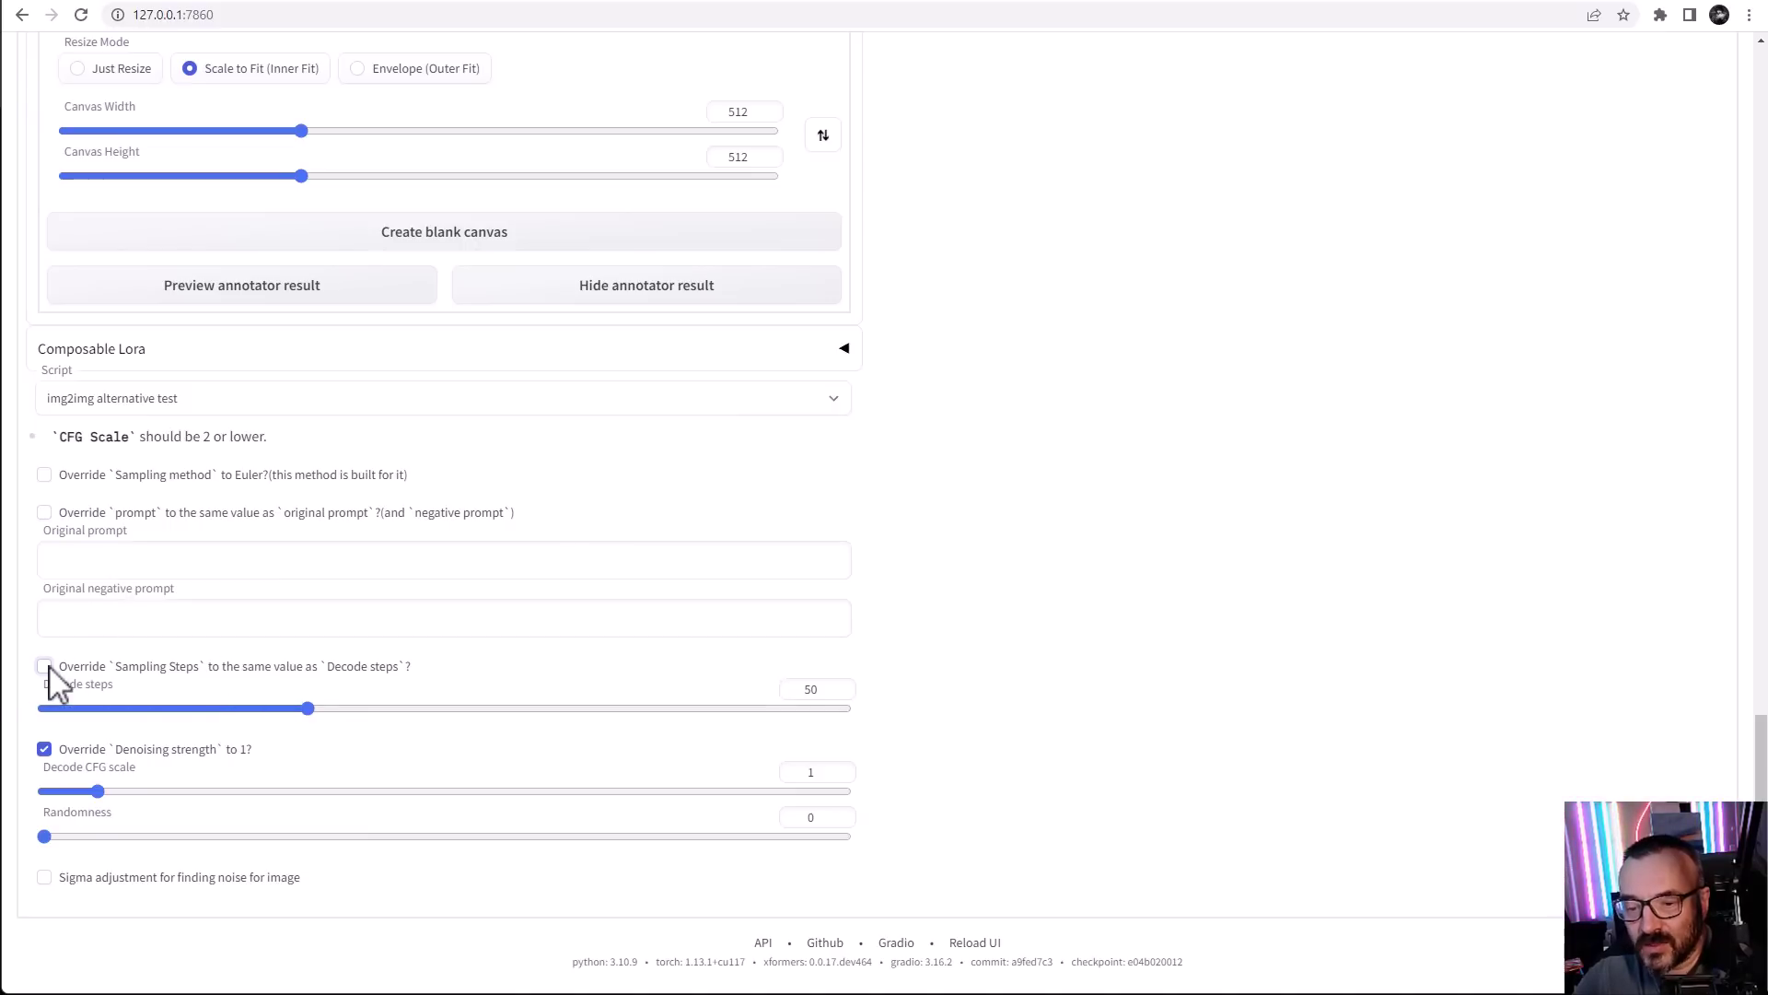
pyautogui.scroll(20, 882, 612)
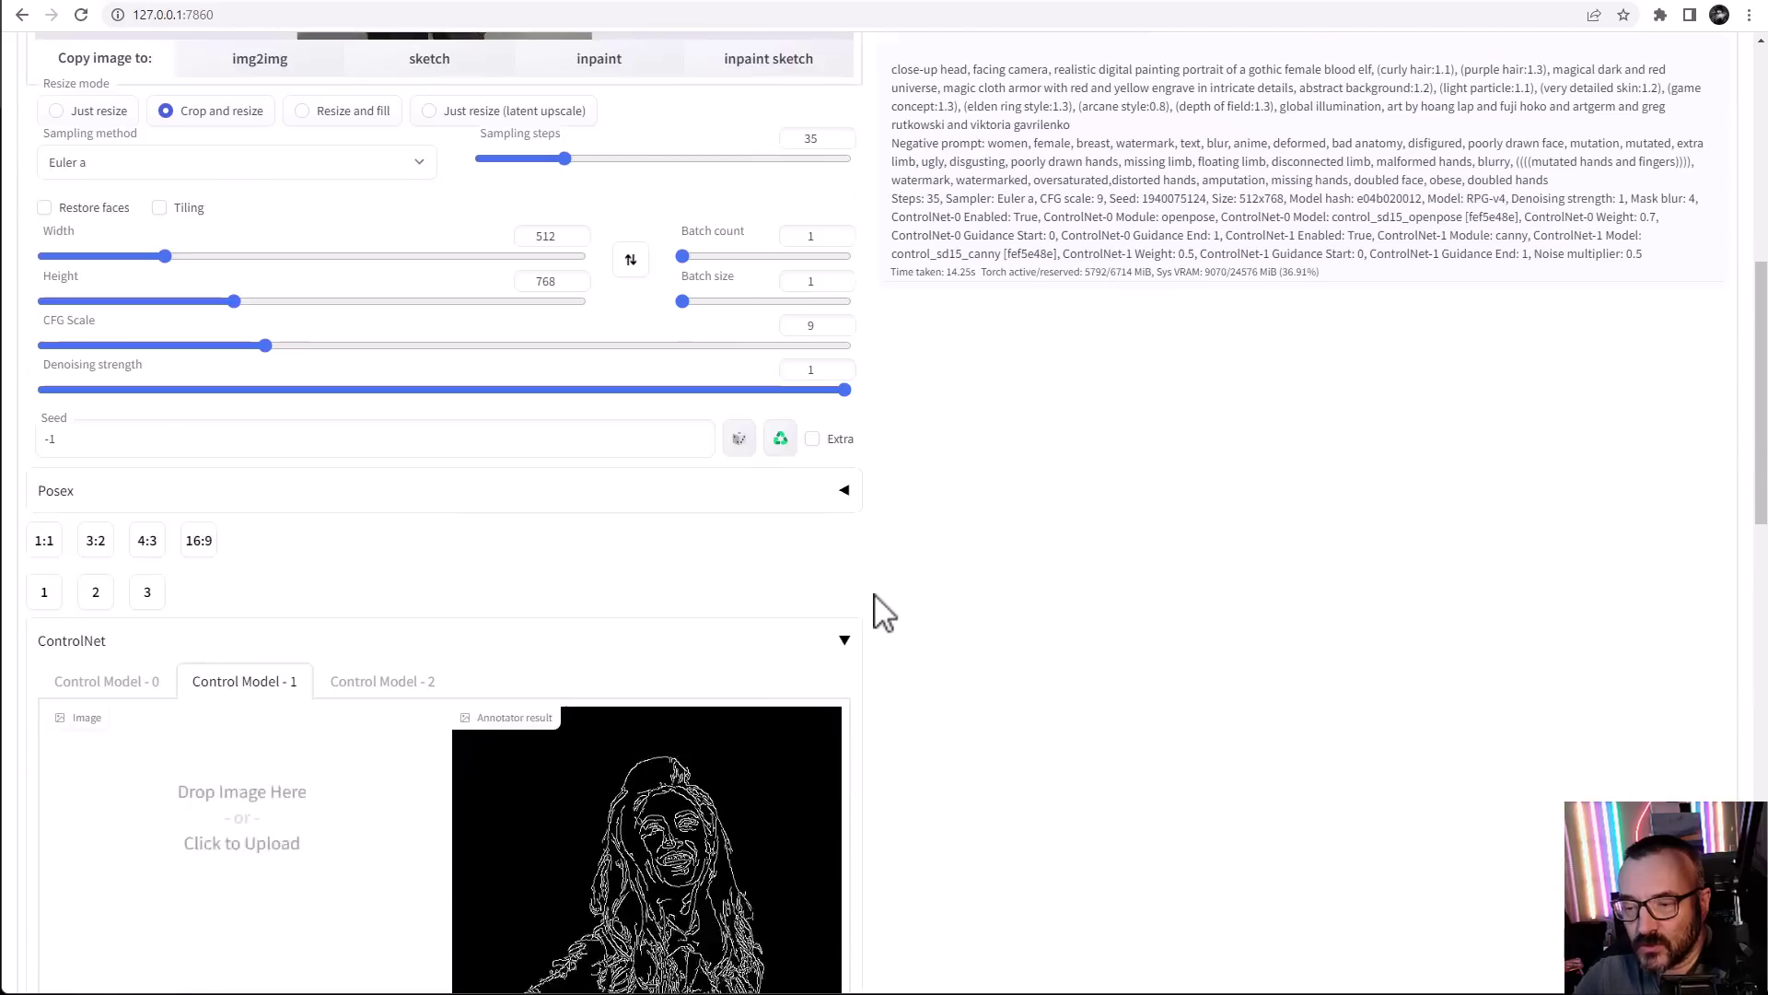
pyautogui.scroll(-20, 1073, 706)
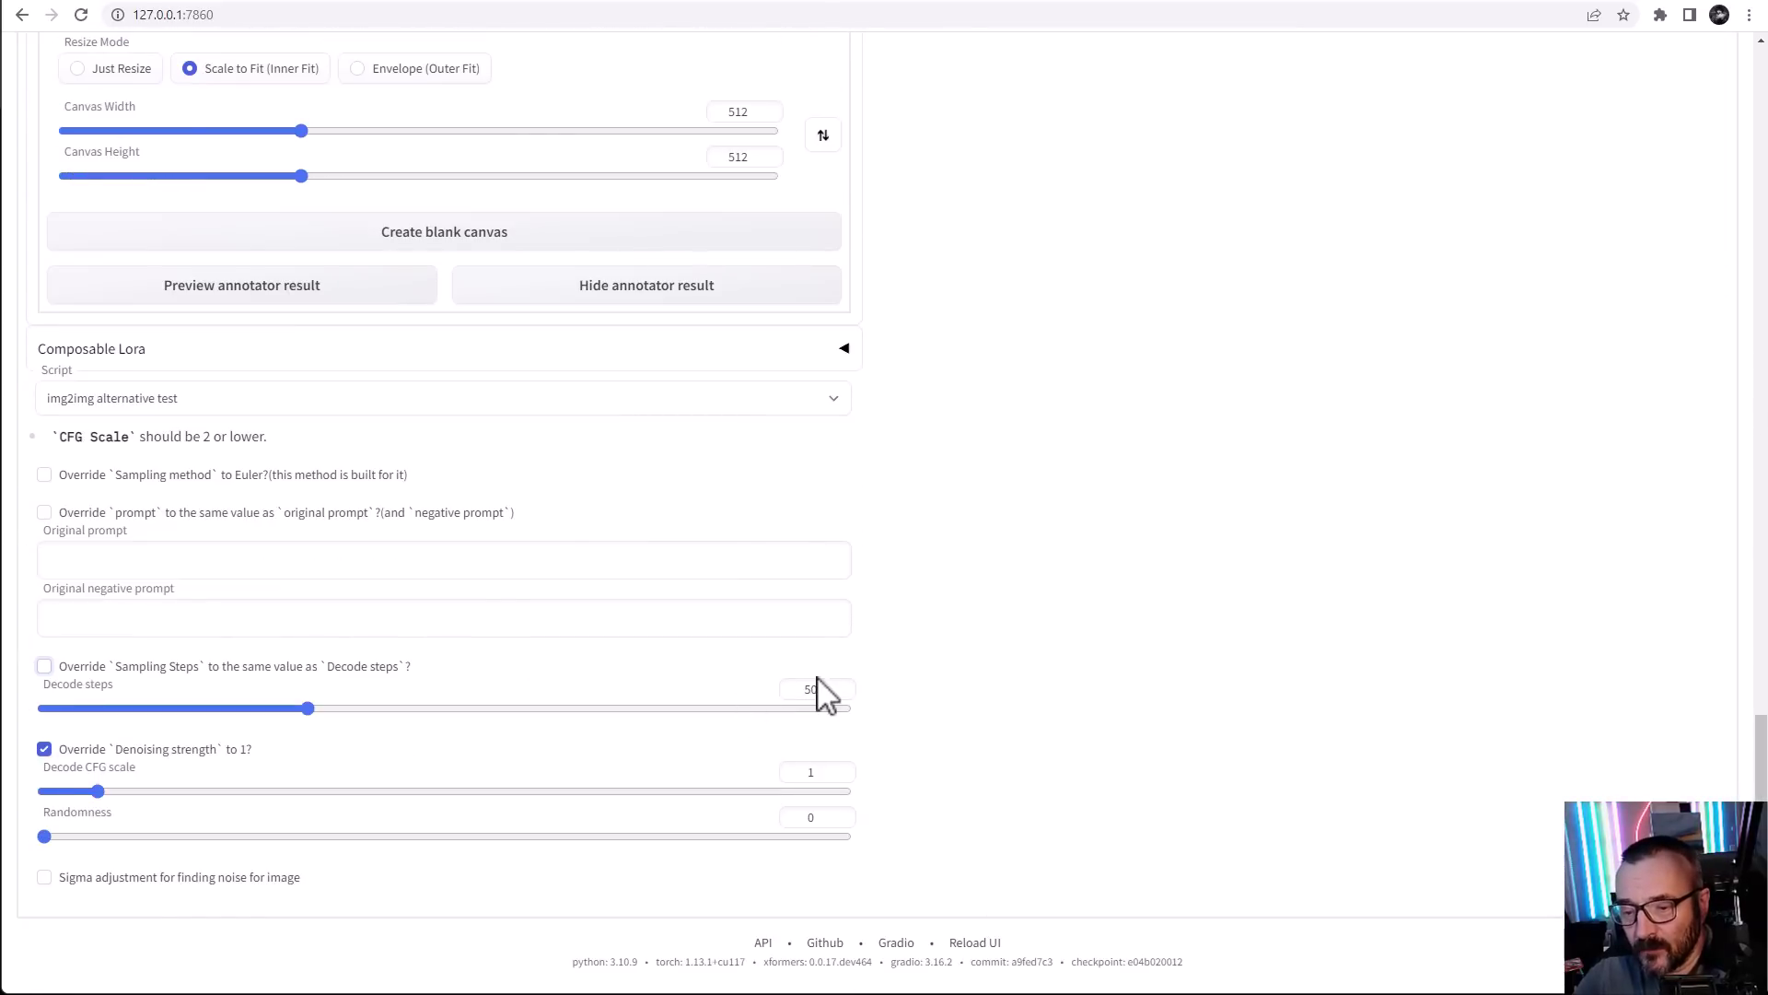
# Set Decode steps to 35 and turn off the denoising strength override
pyautogui.doubleClick(810, 690)
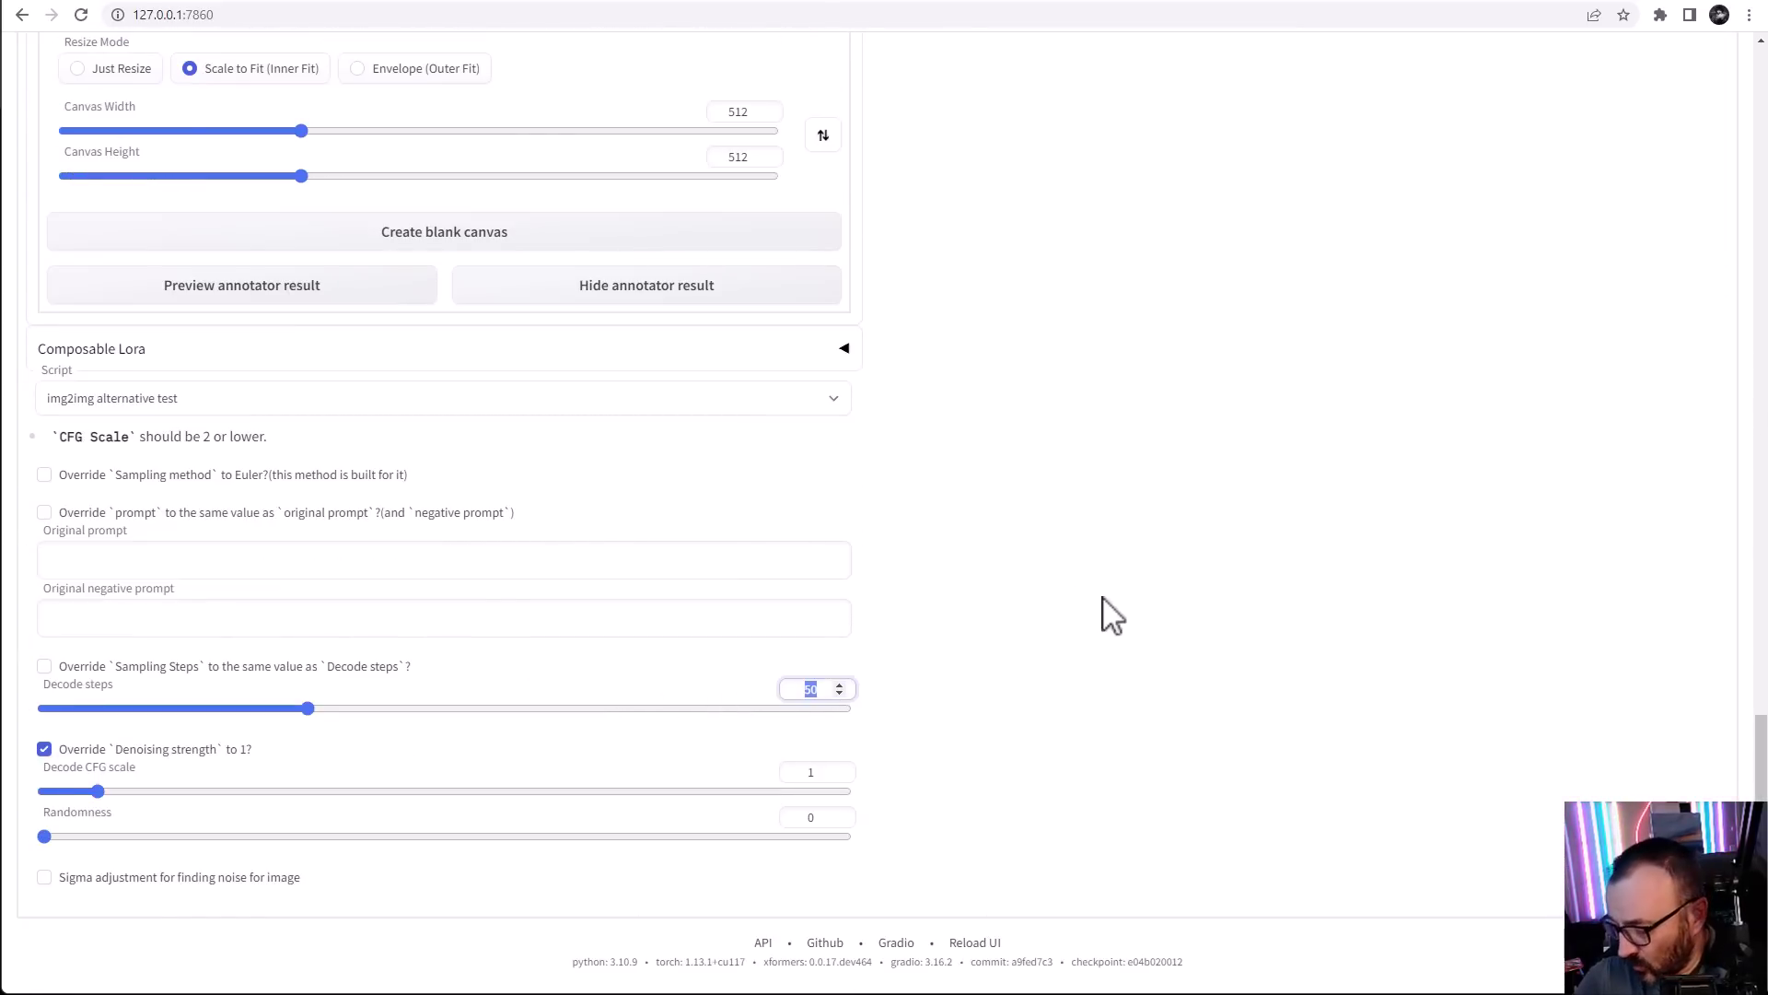
pyautogui.write('35')
pyautogui.click(1114, 571)
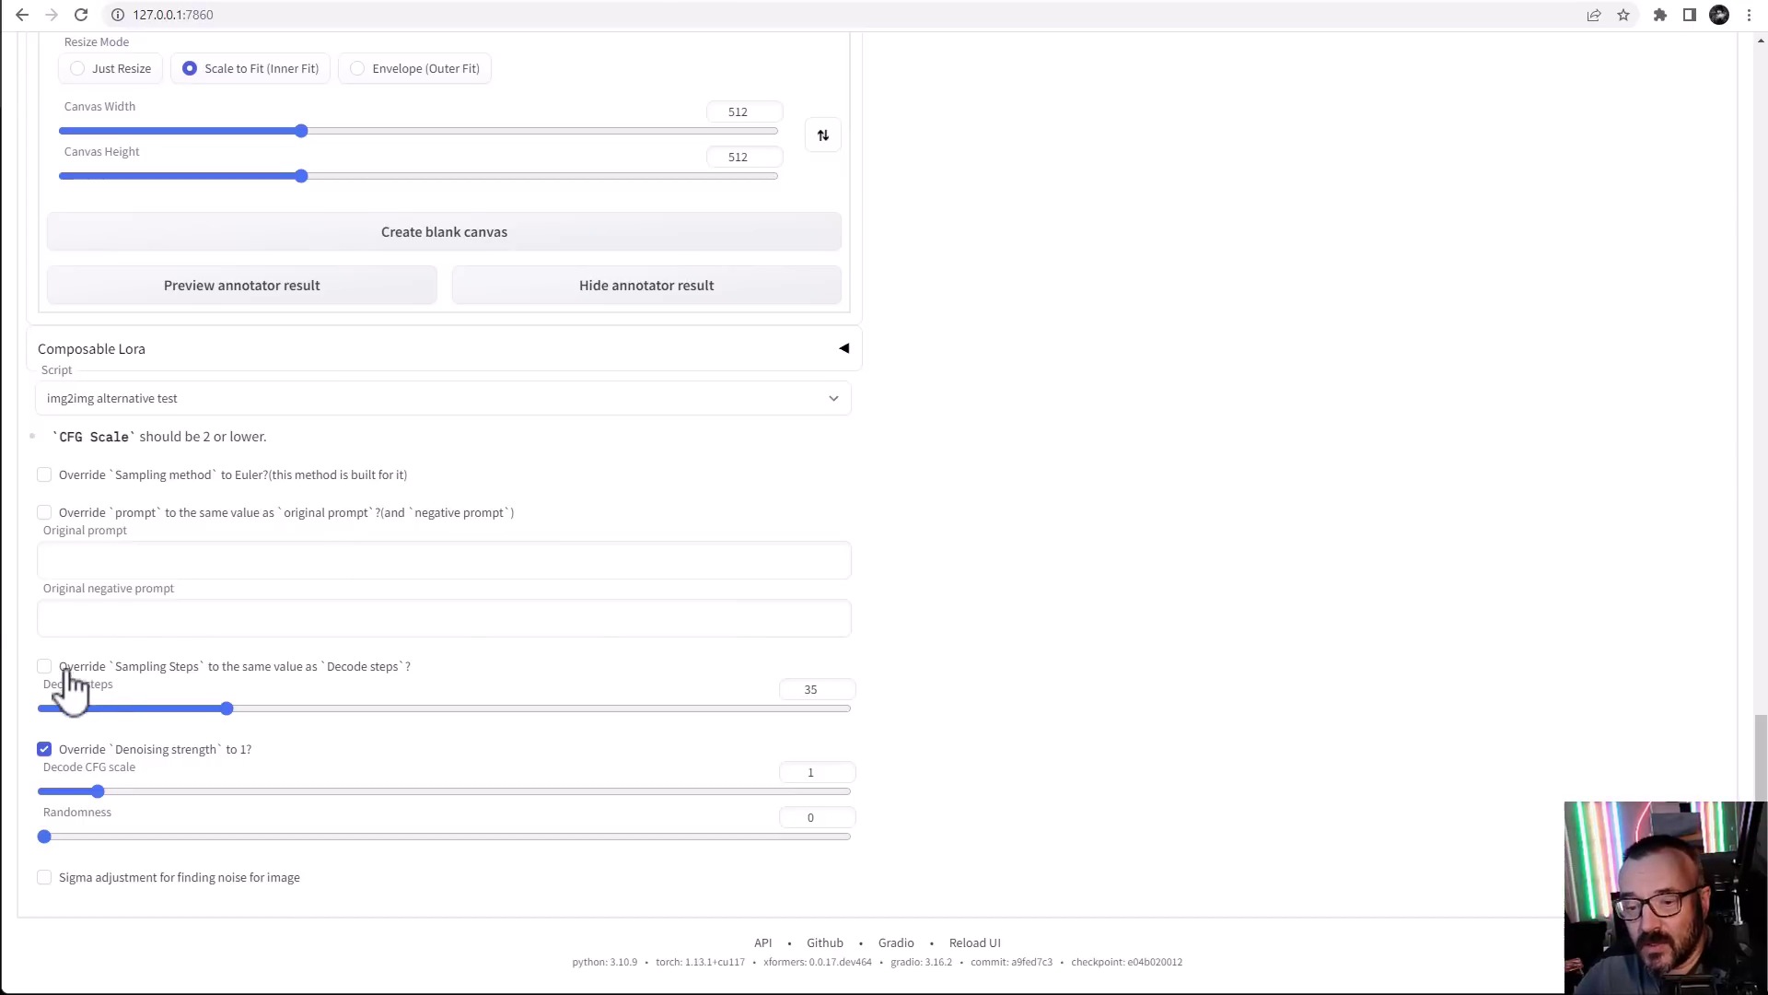
pyautogui.scroll(15, 754, 564)
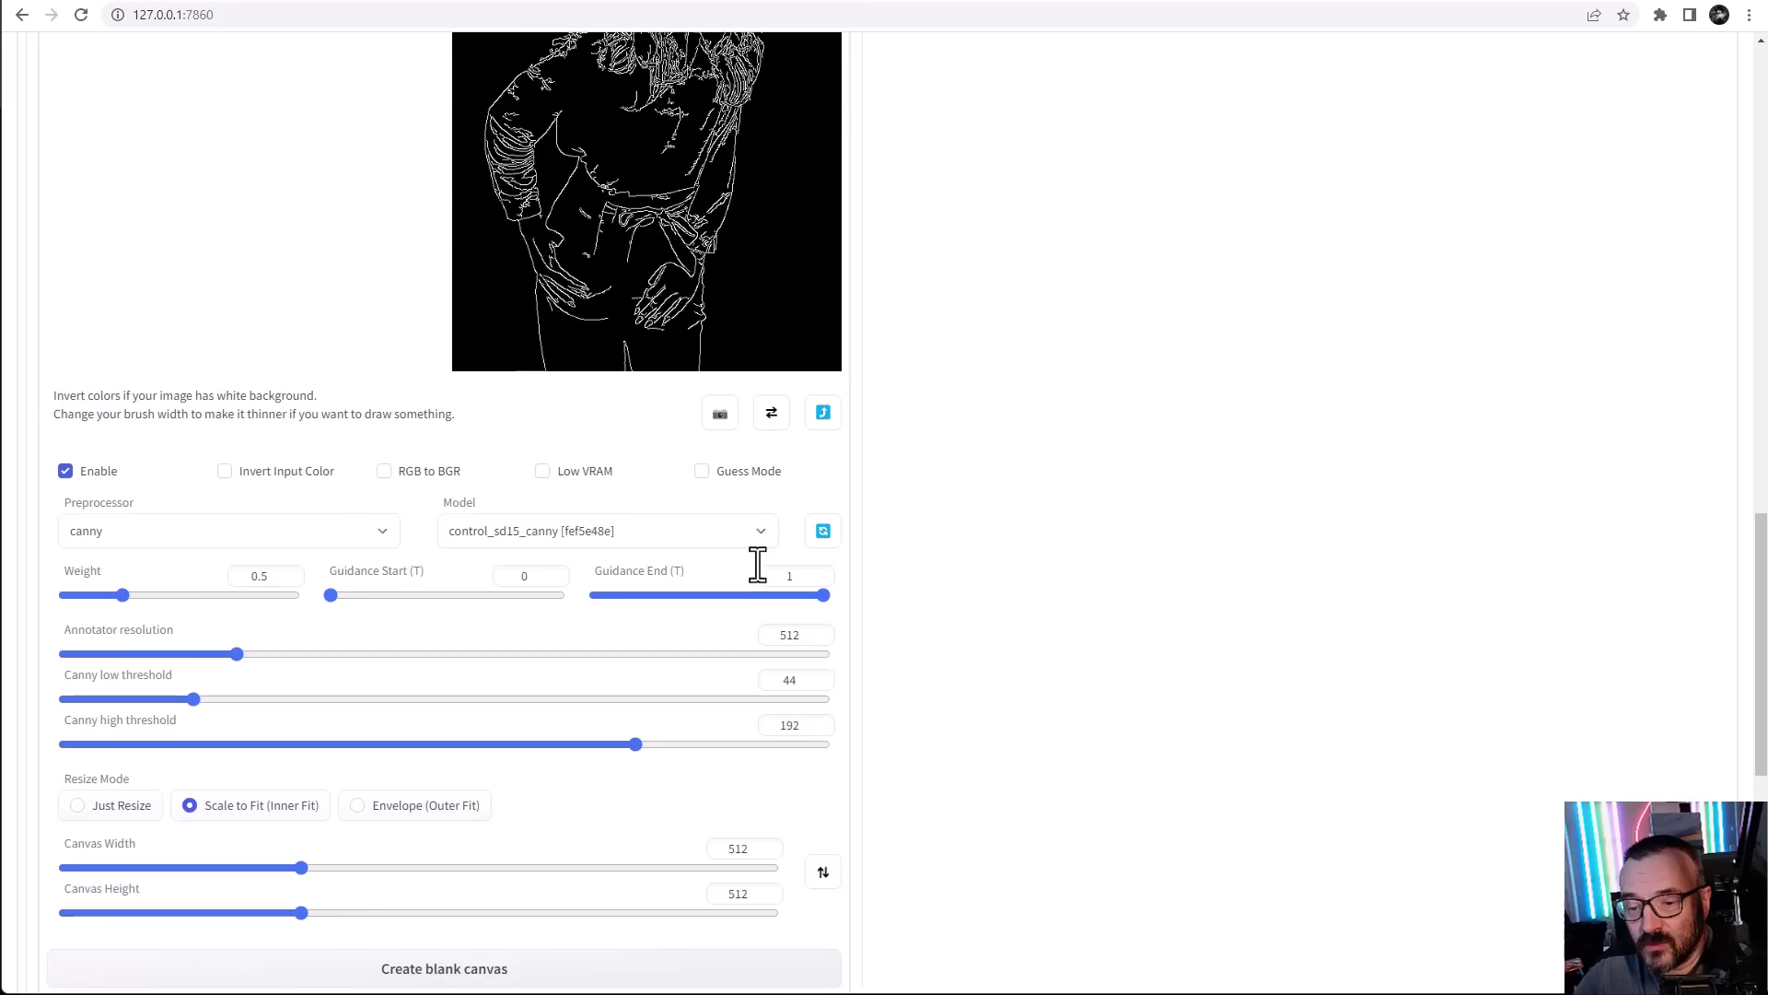
pyautogui.scroll(3, 753, 460)
pyautogui.scroll(-17, 987, 635)
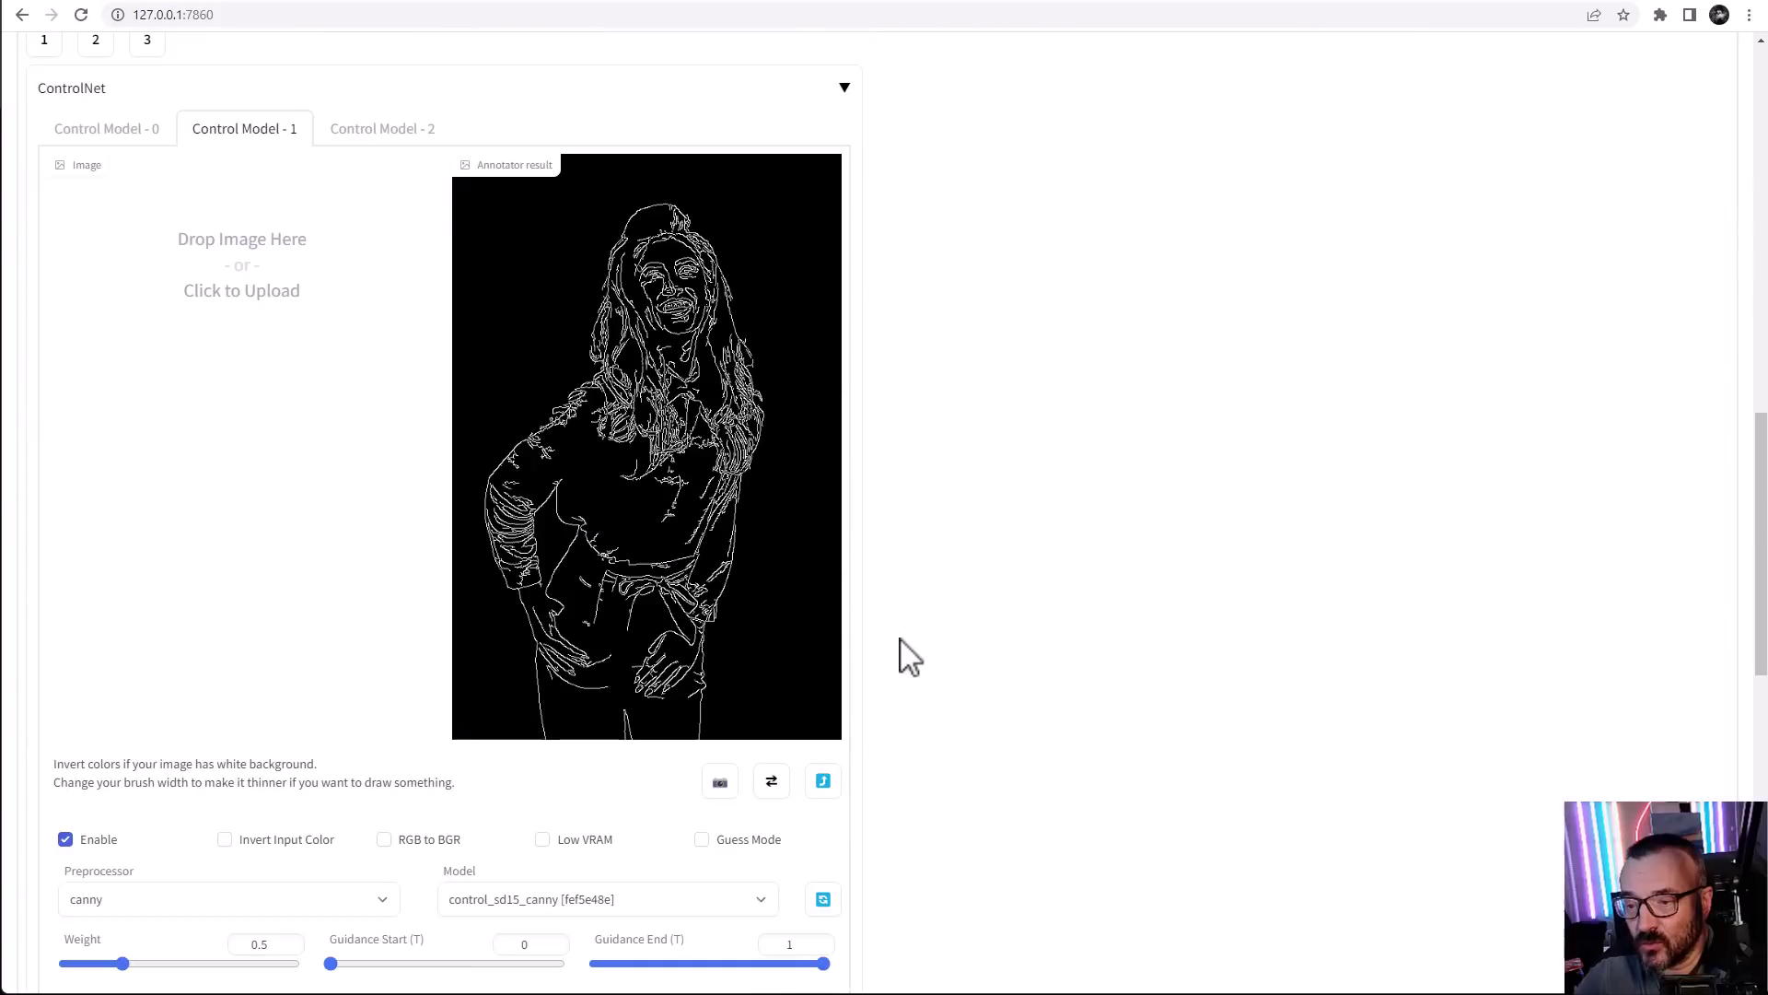
pyautogui.scroll(-3, 901, 645)
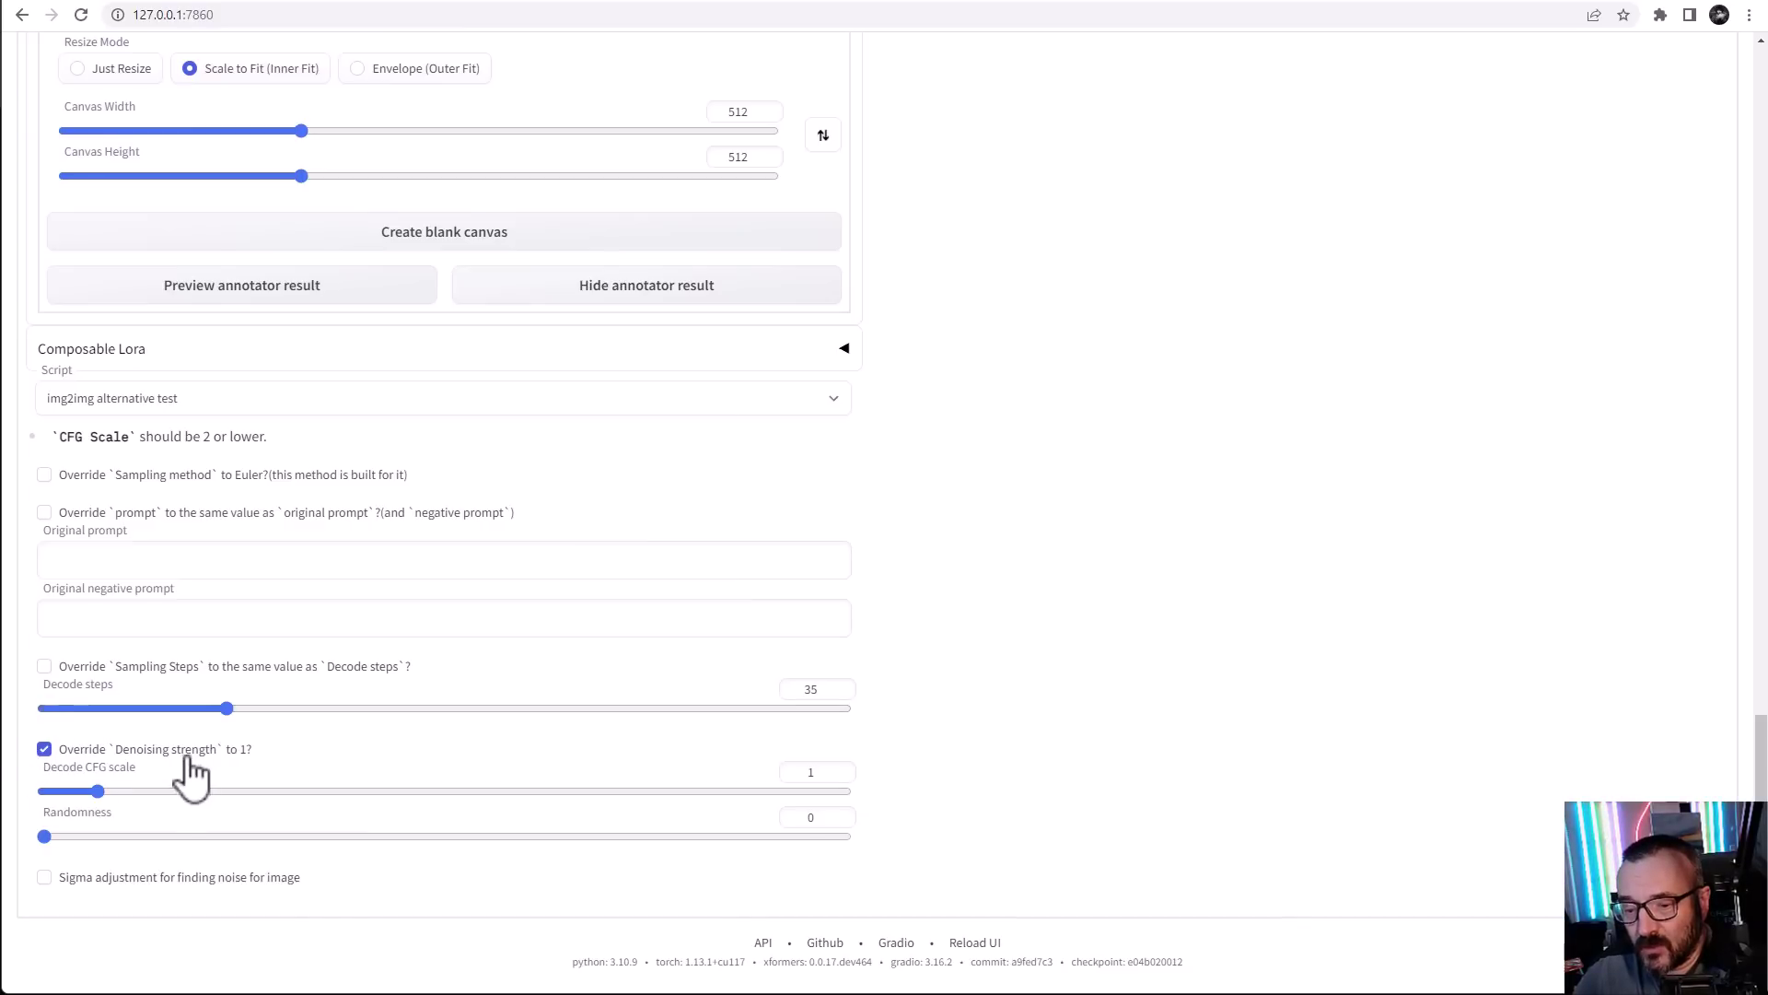
pyautogui.click(53, 754)
pyautogui.scroll(20, 958, 672)
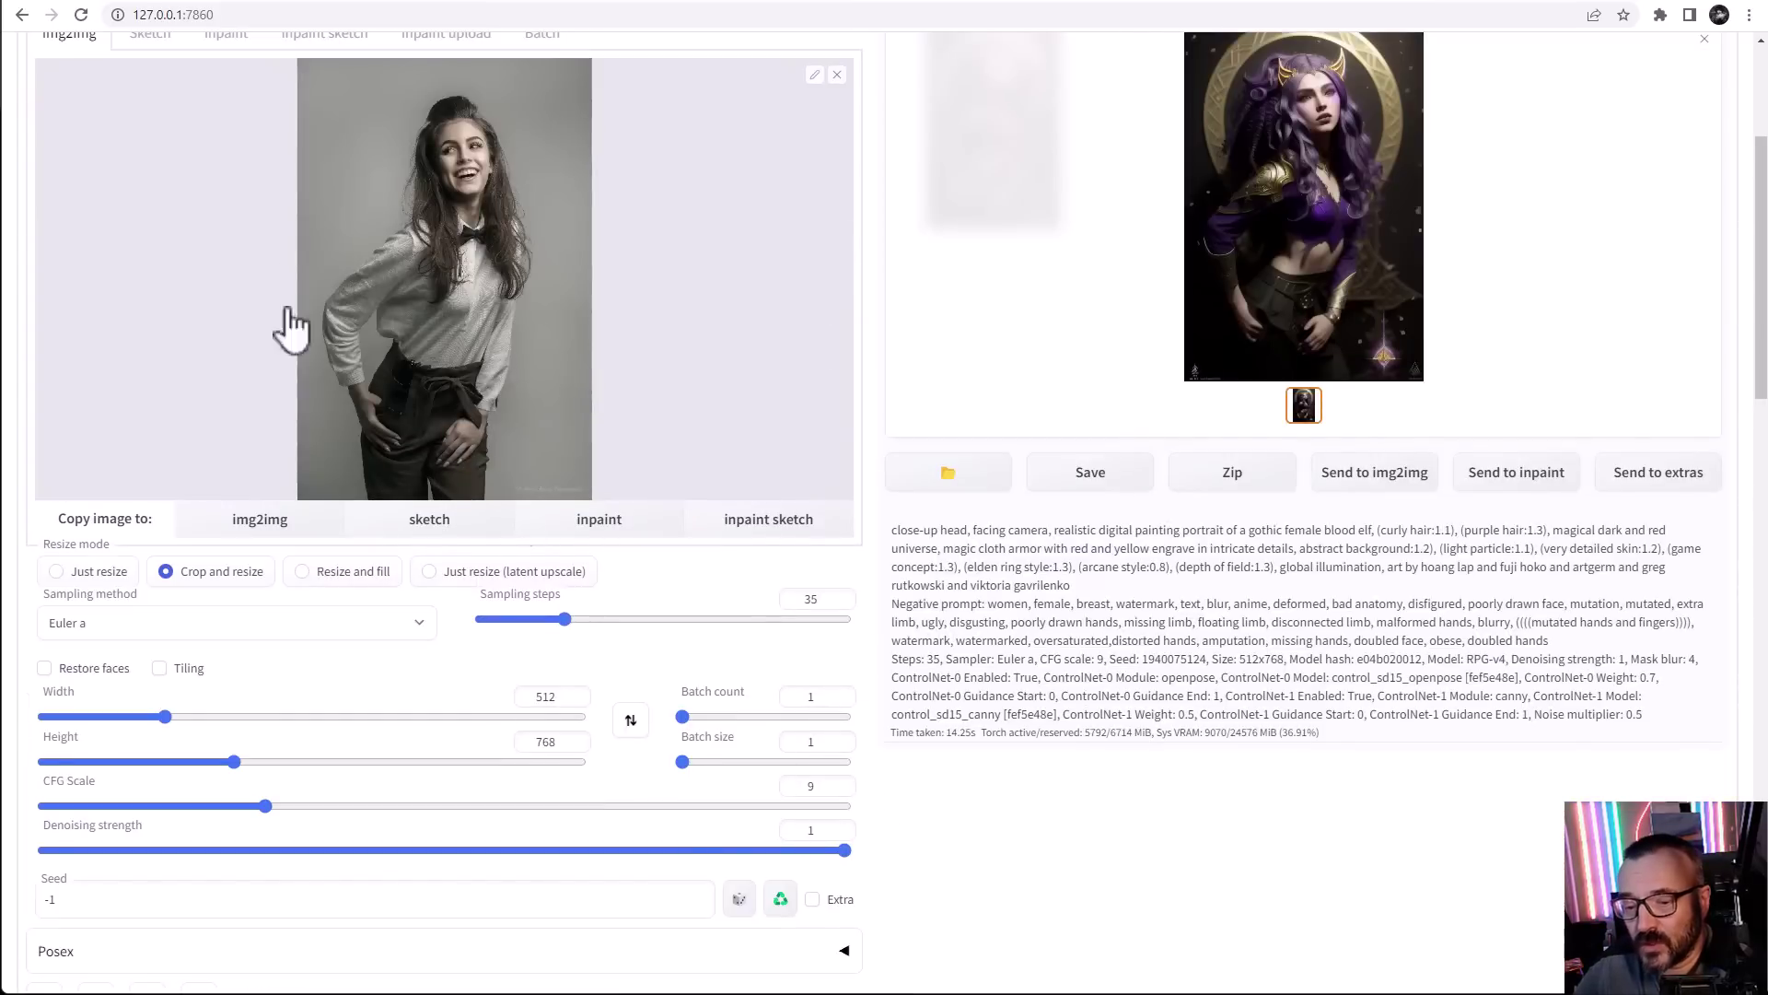
# Generate two new elf portraits from the woman's photo with the revised script settings
pyautogui.scroll(4, 1020, 433)
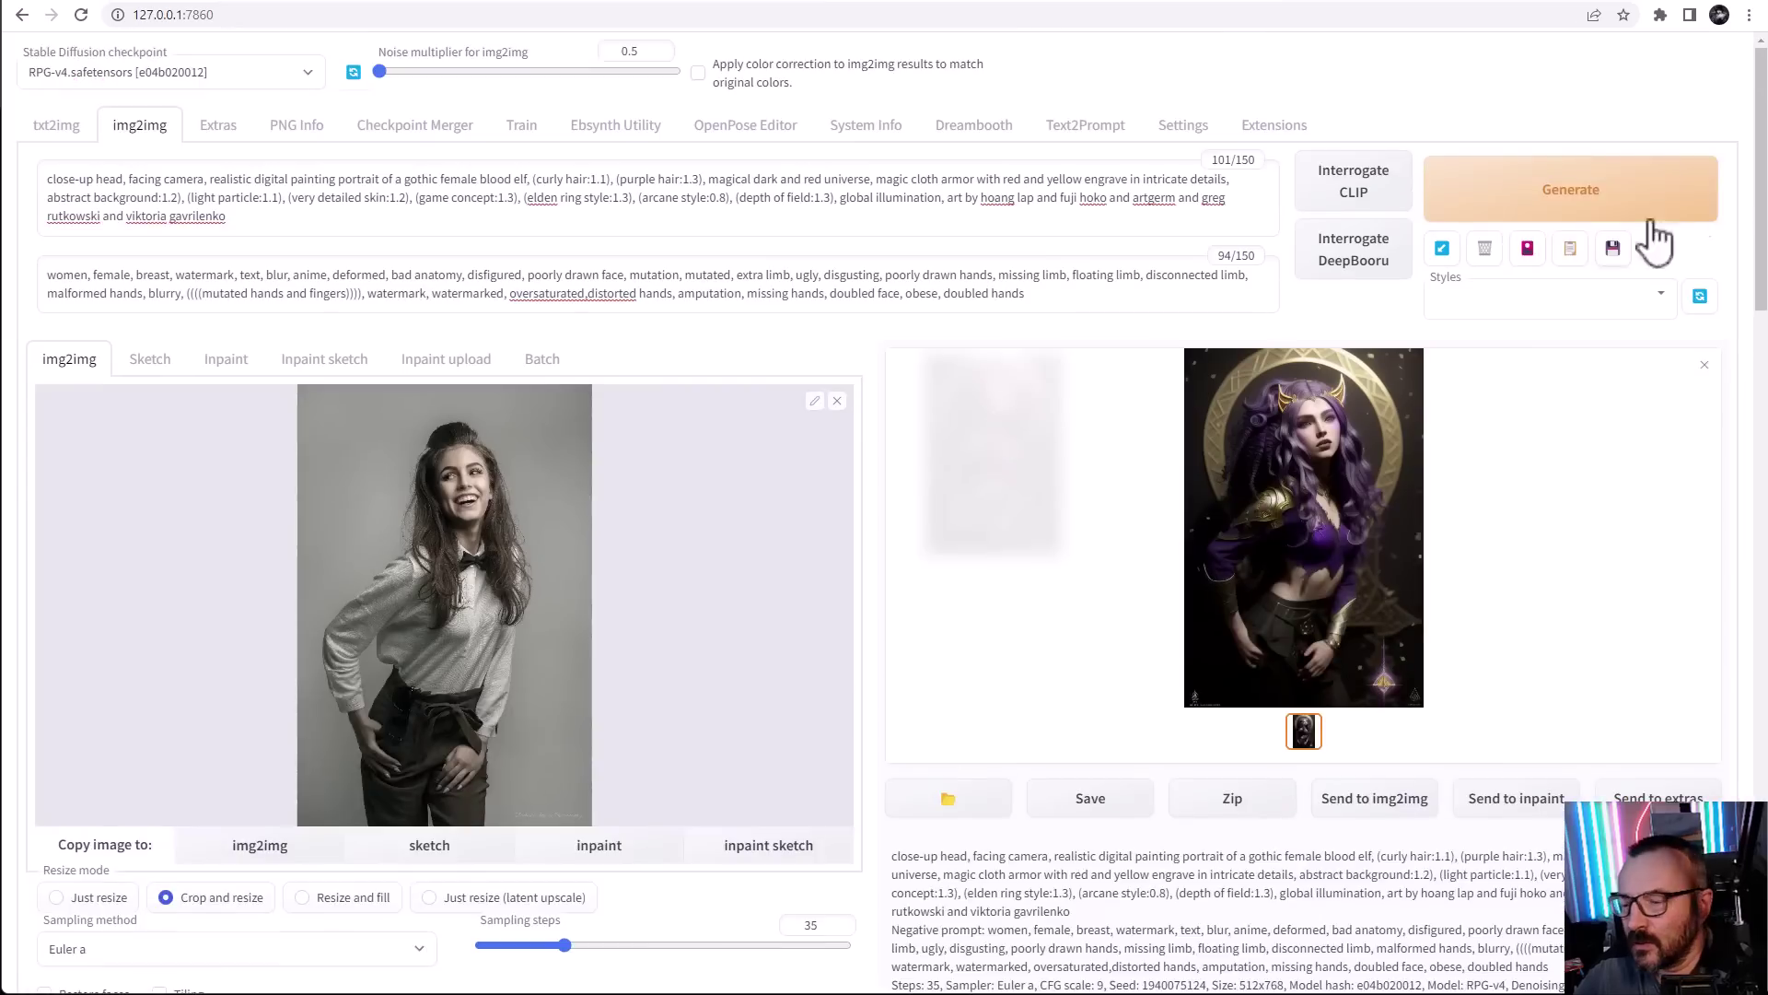
pyautogui.click(1630, 197)
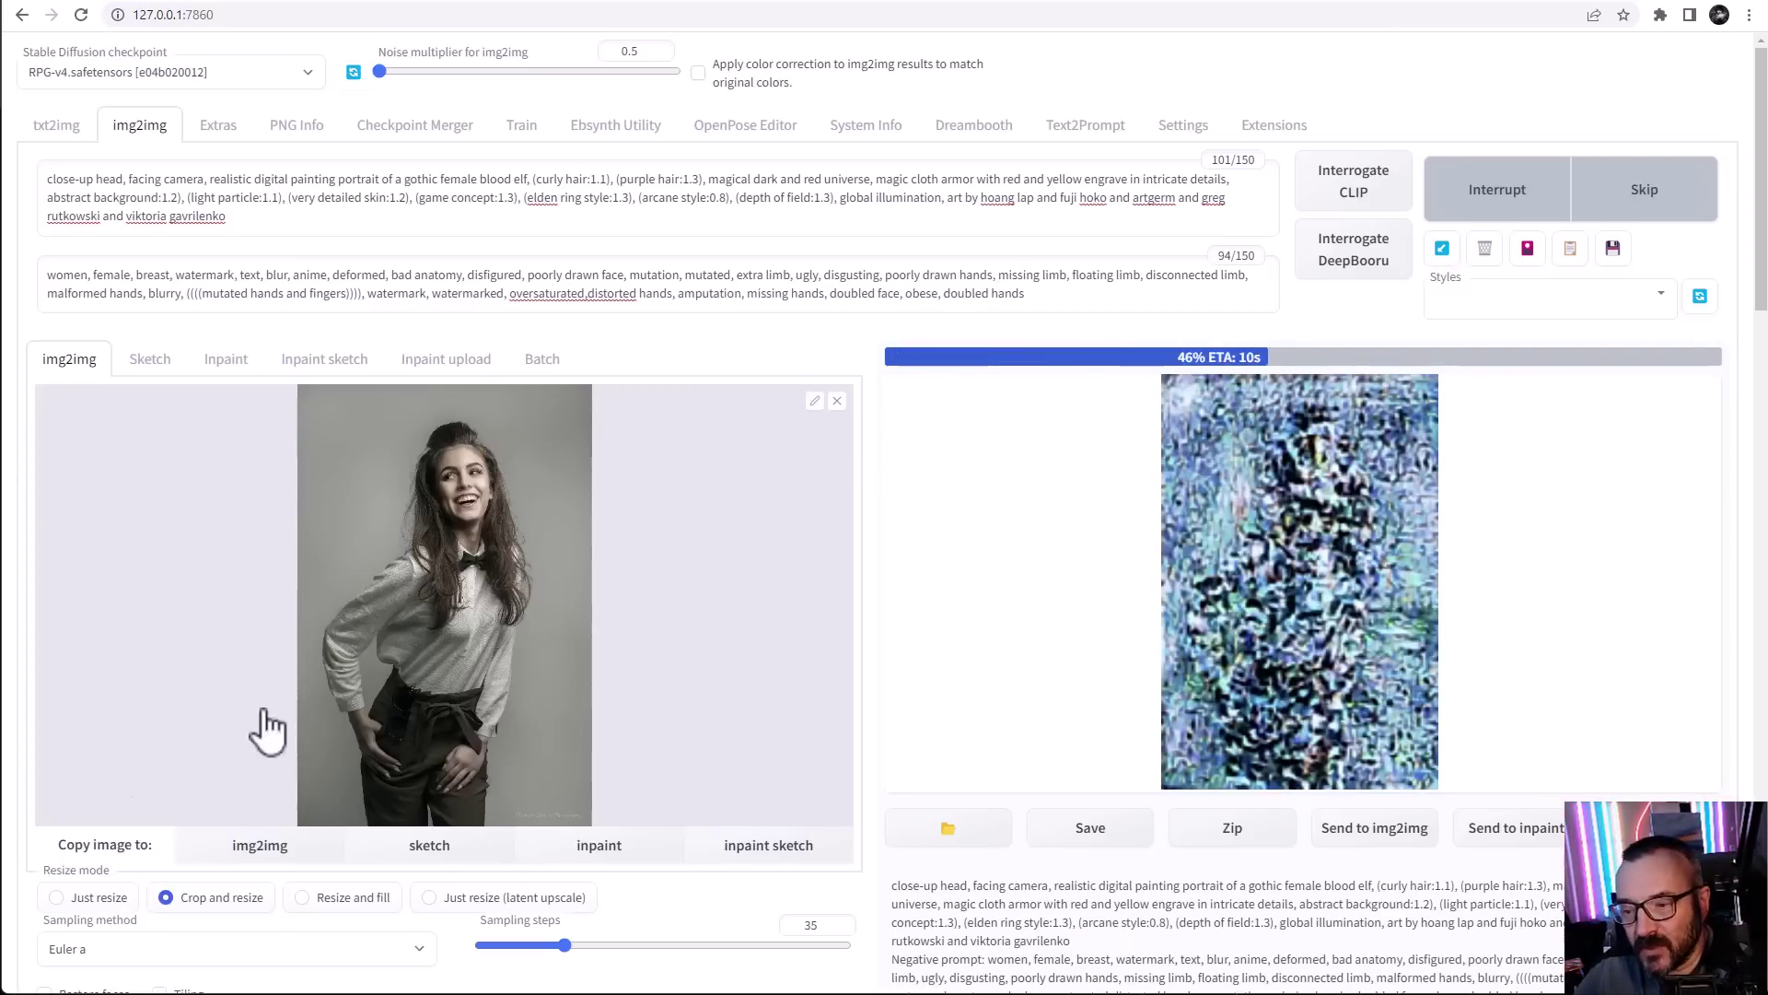
pyautogui.scroll(-2, 61, 783)
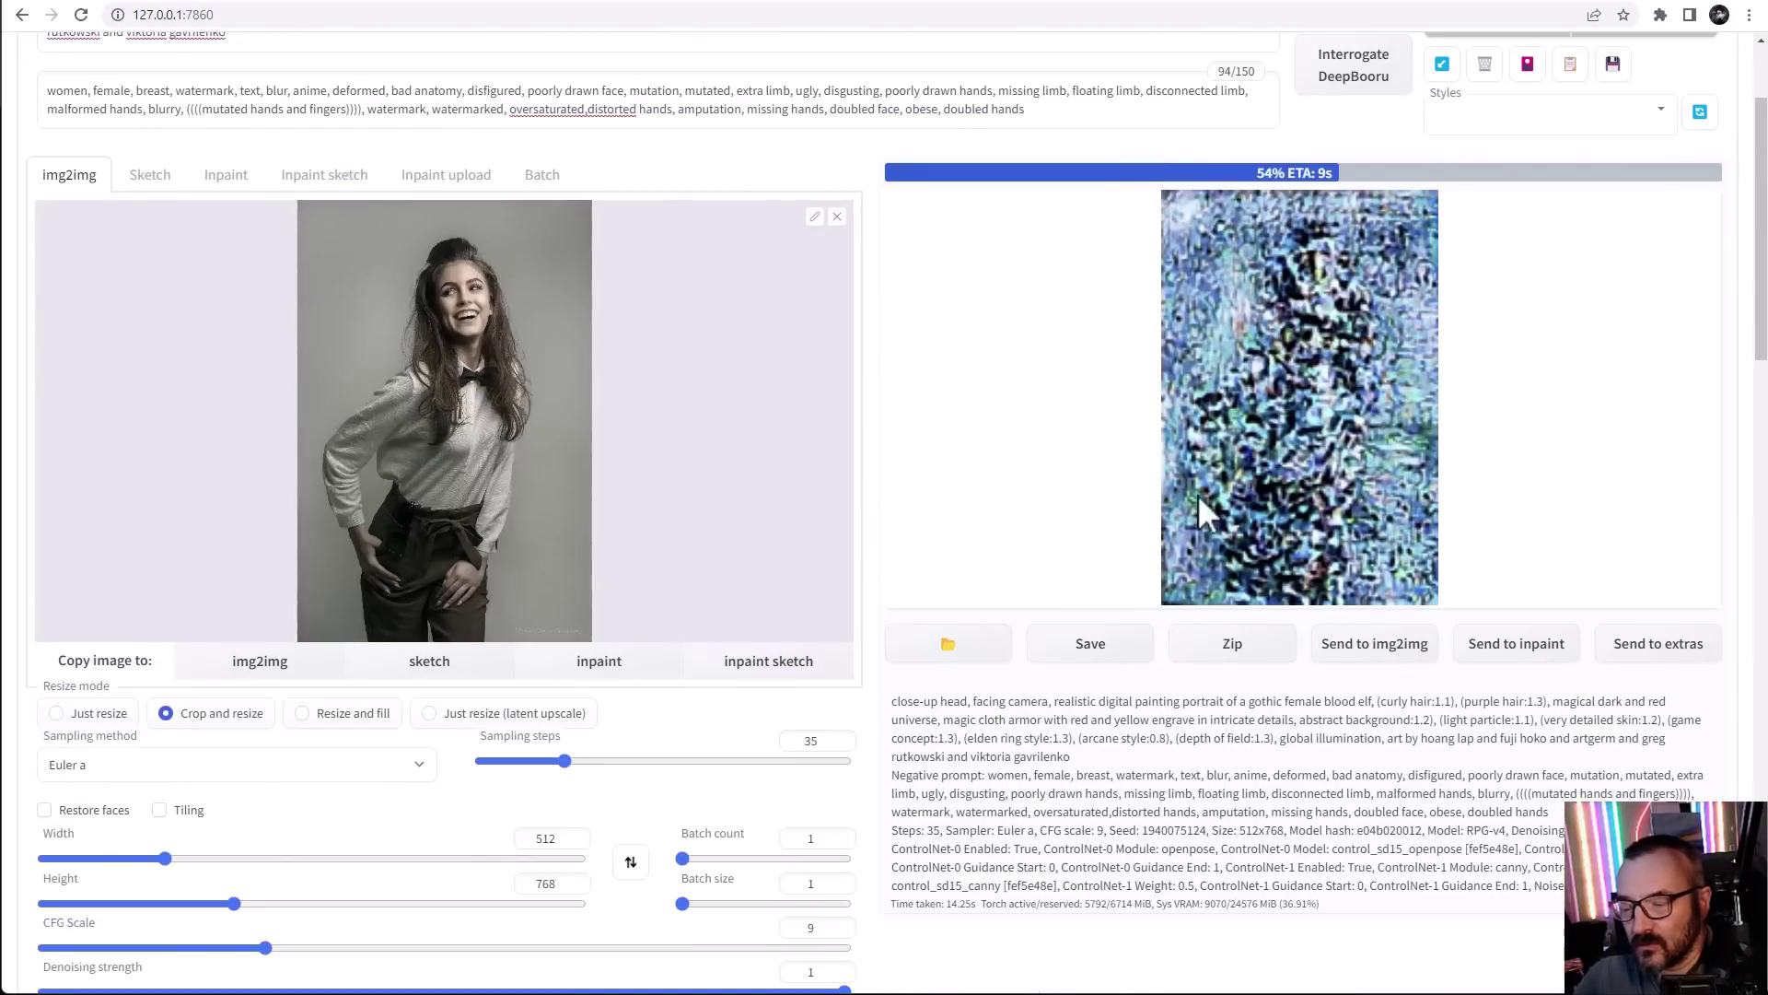
pyautogui.scroll(2, 1400, 352)
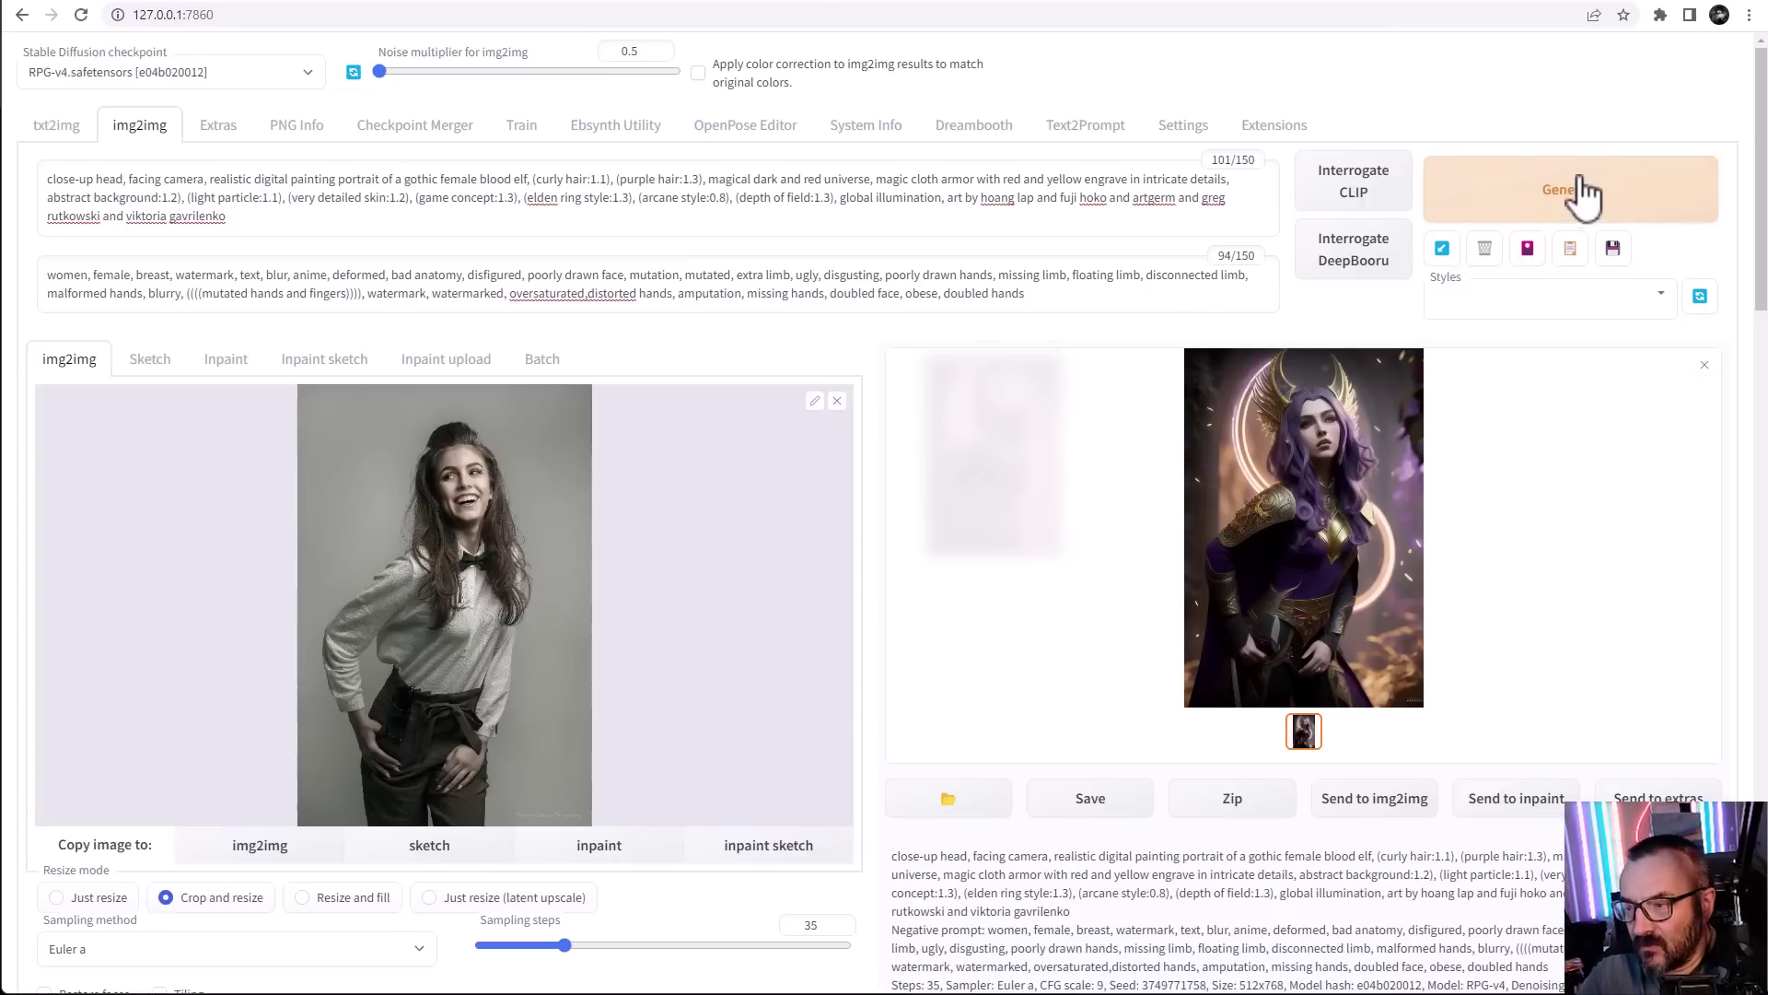
pyautogui.click(1577, 204)
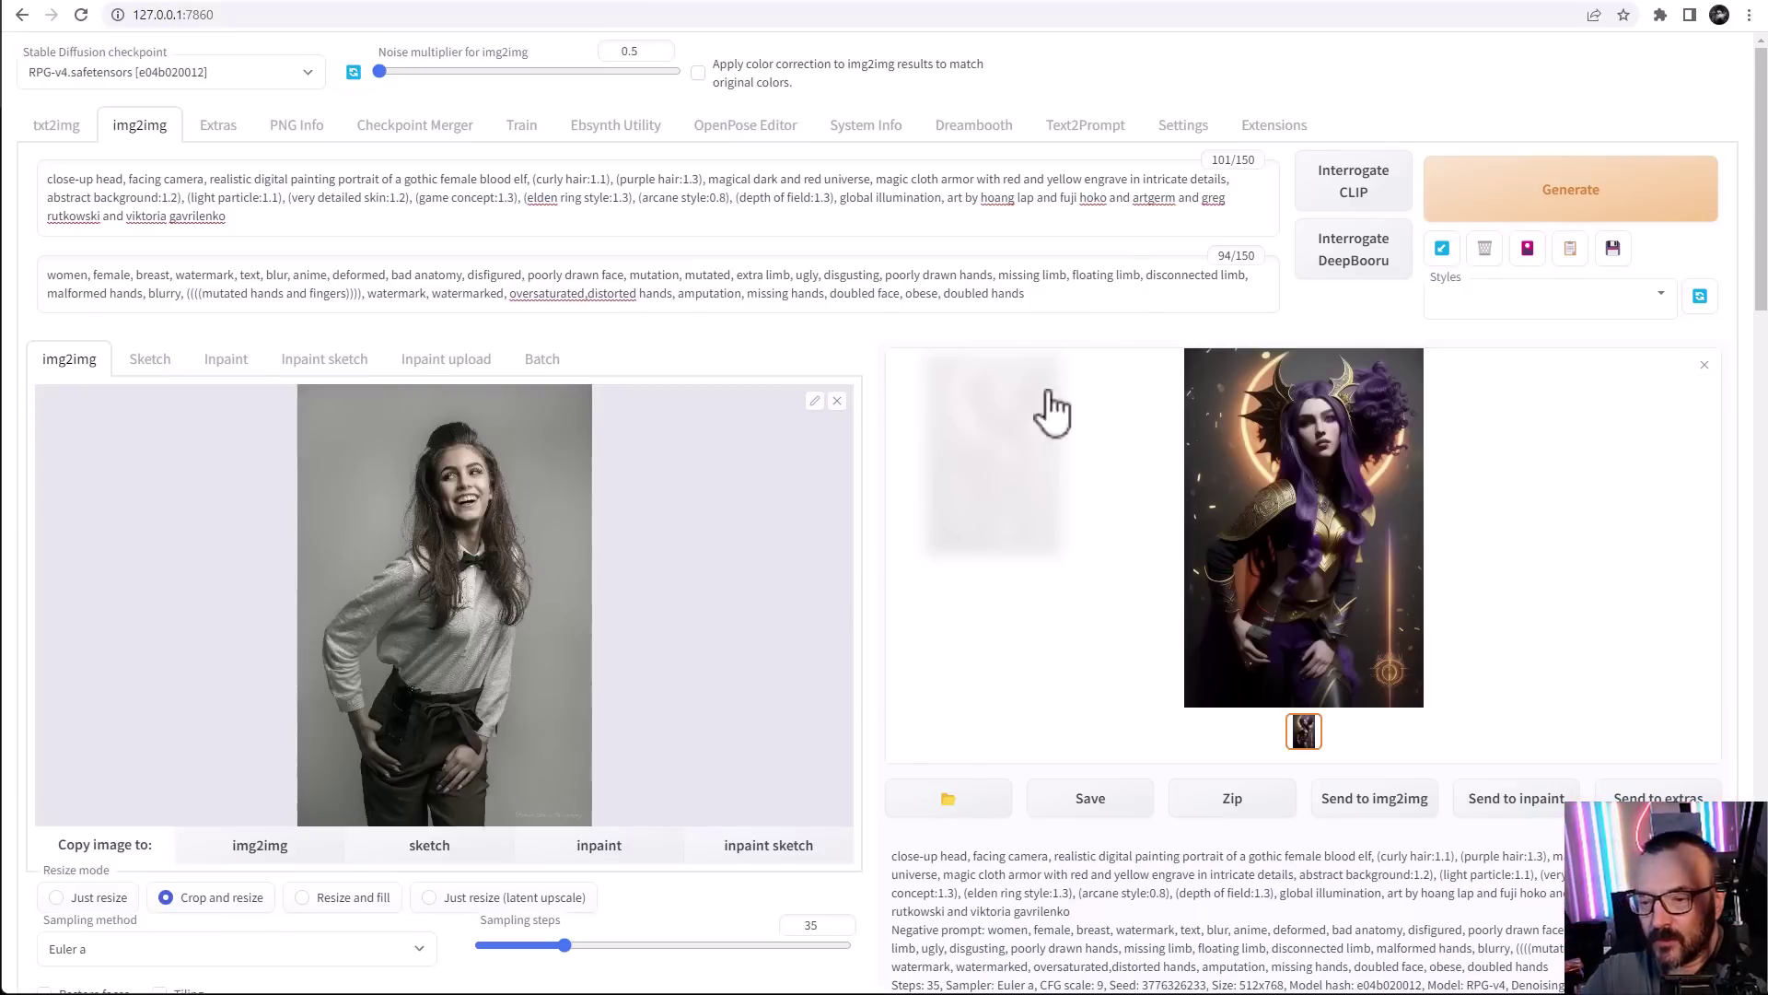
# Scroll through the settings and the new elf result with the golden crescent halo
pyautogui.scroll(-5, 842, 530)
pyautogui.scroll(-12, 314, 631)
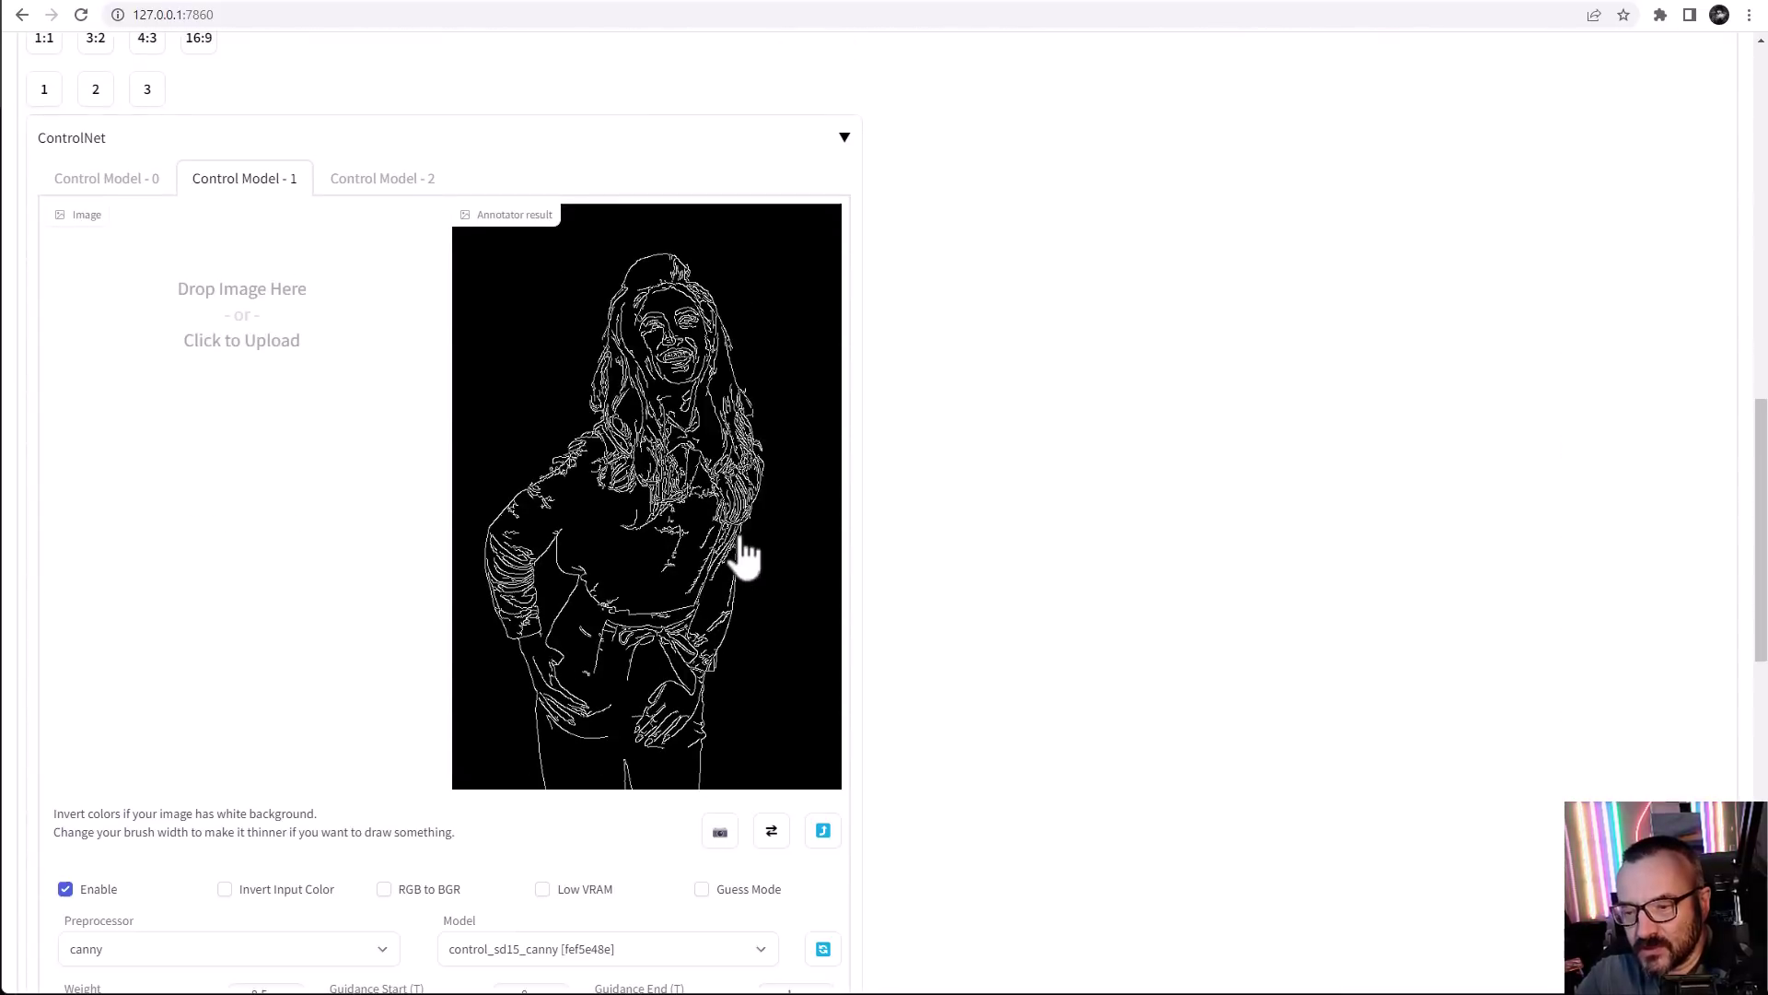
pyautogui.scroll(-5, 670, 742)
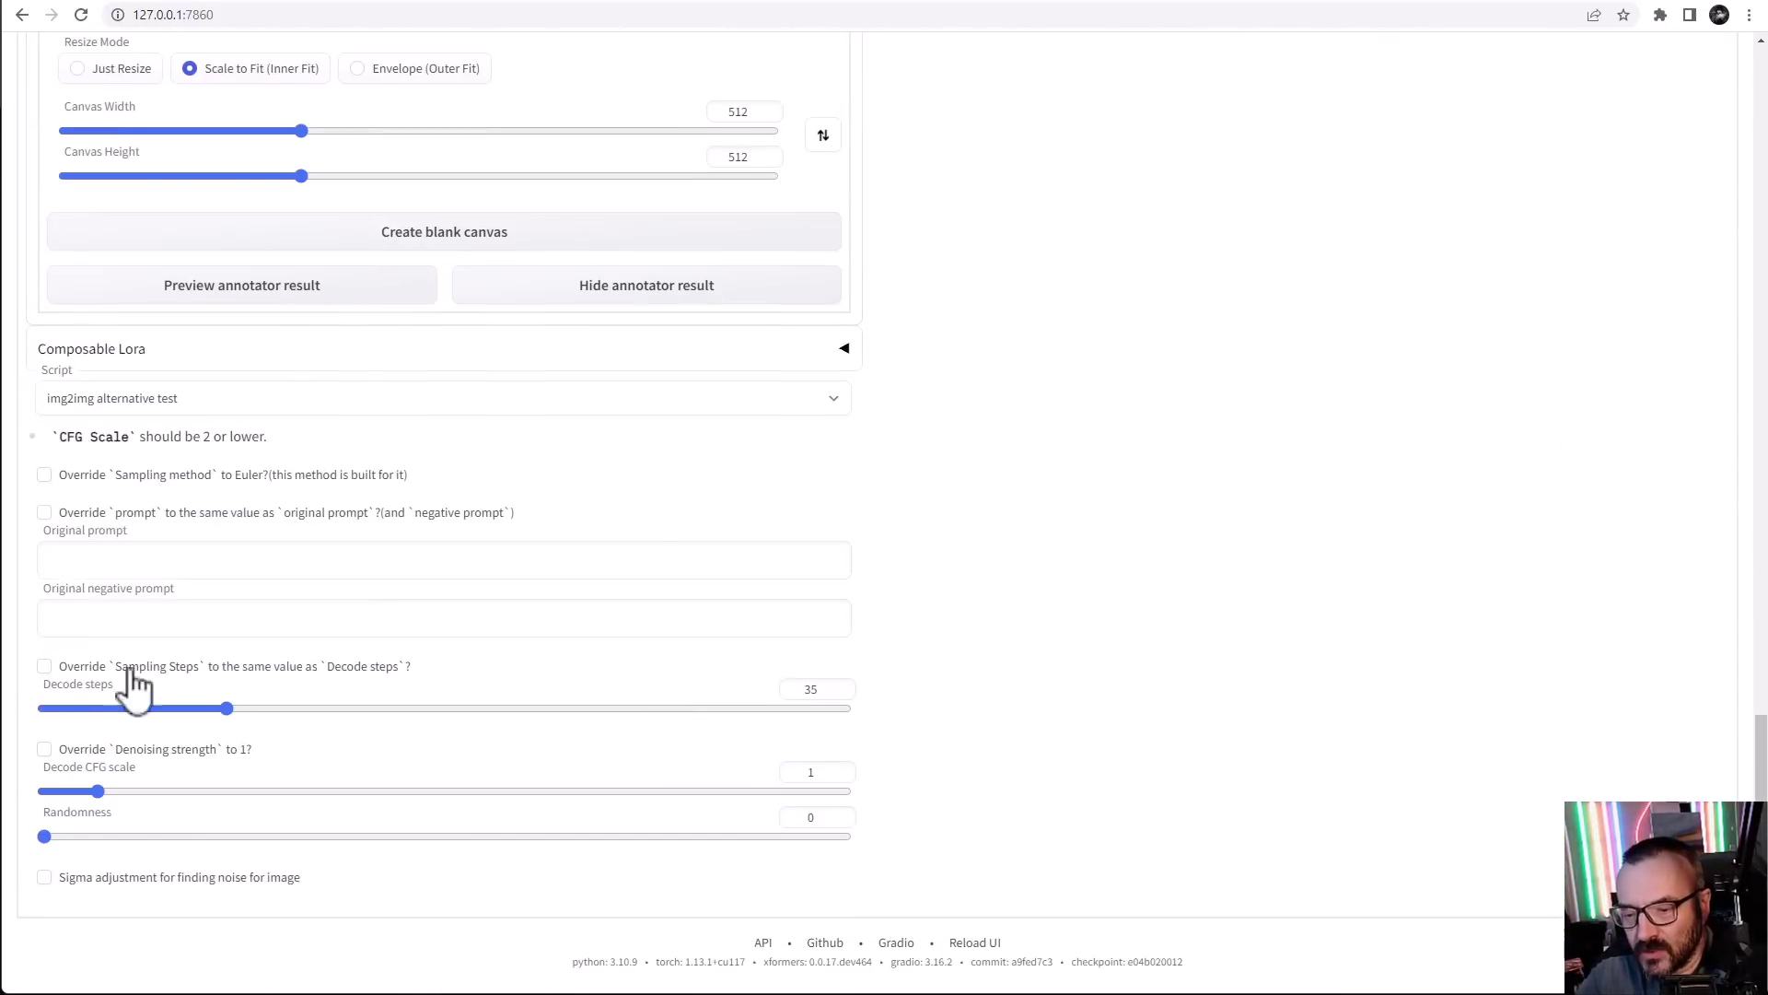
pyautogui.scroll(8, 794, 550)
pyautogui.scroll(10, 794, 549)
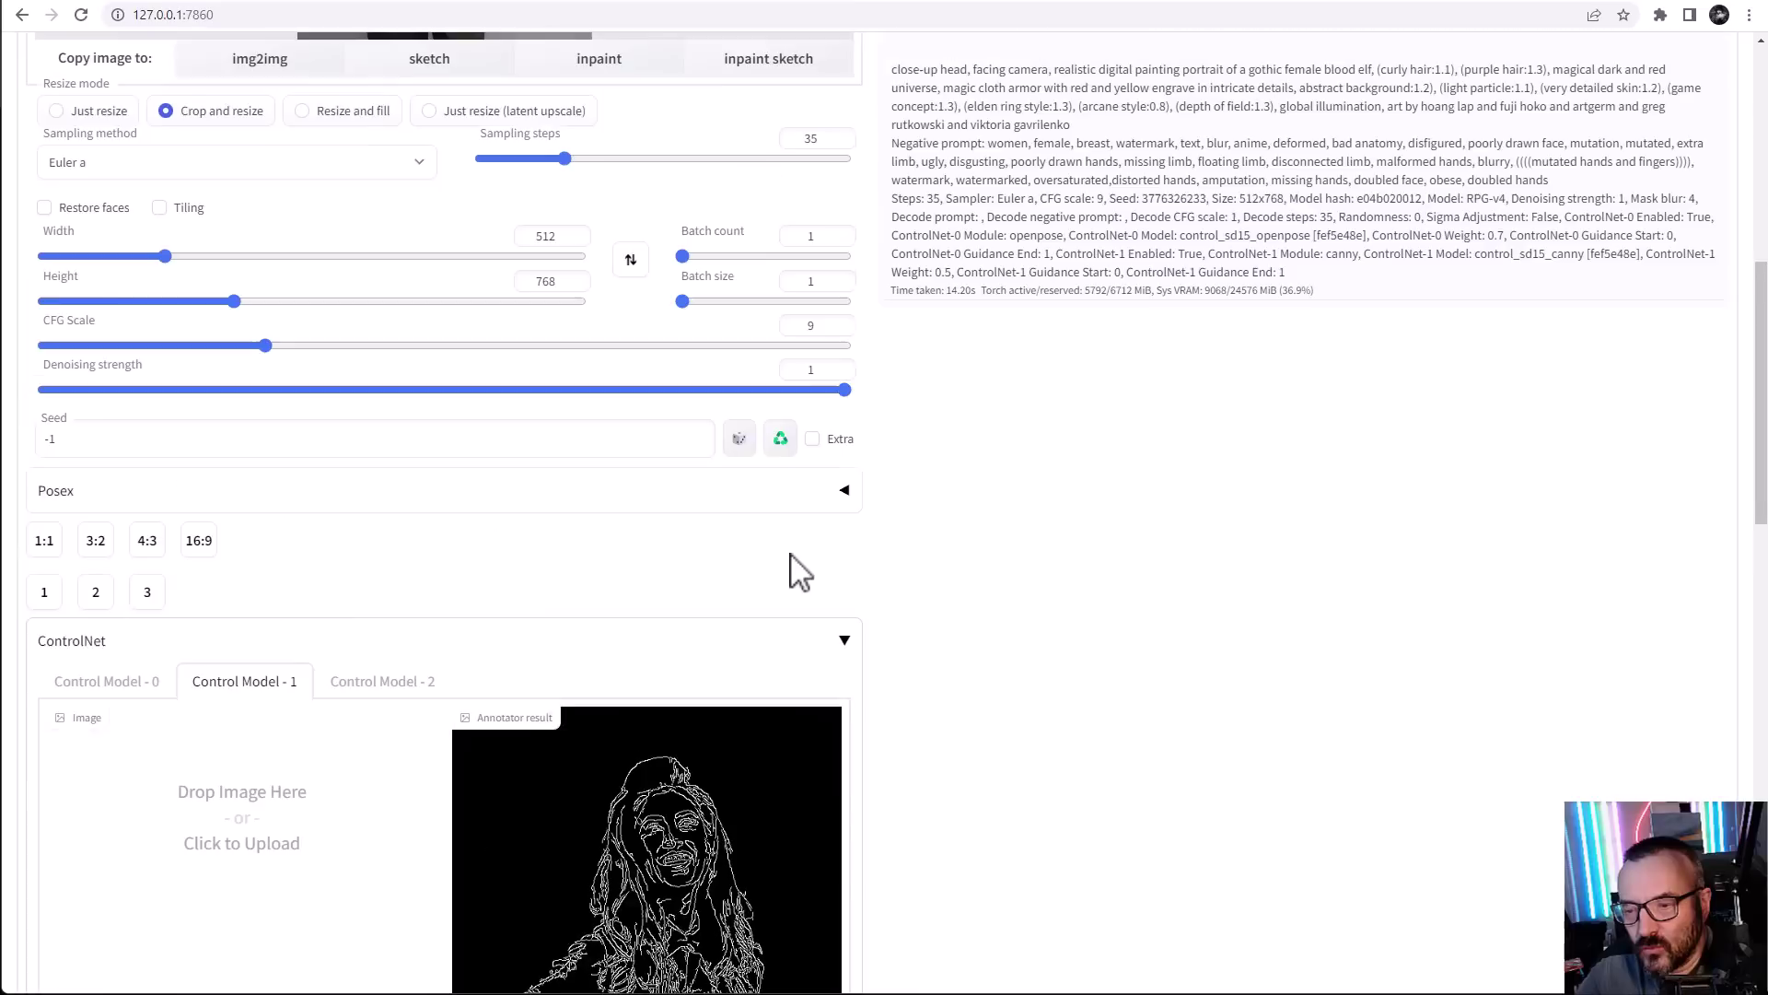
pyautogui.scroll(3, 791, 558)
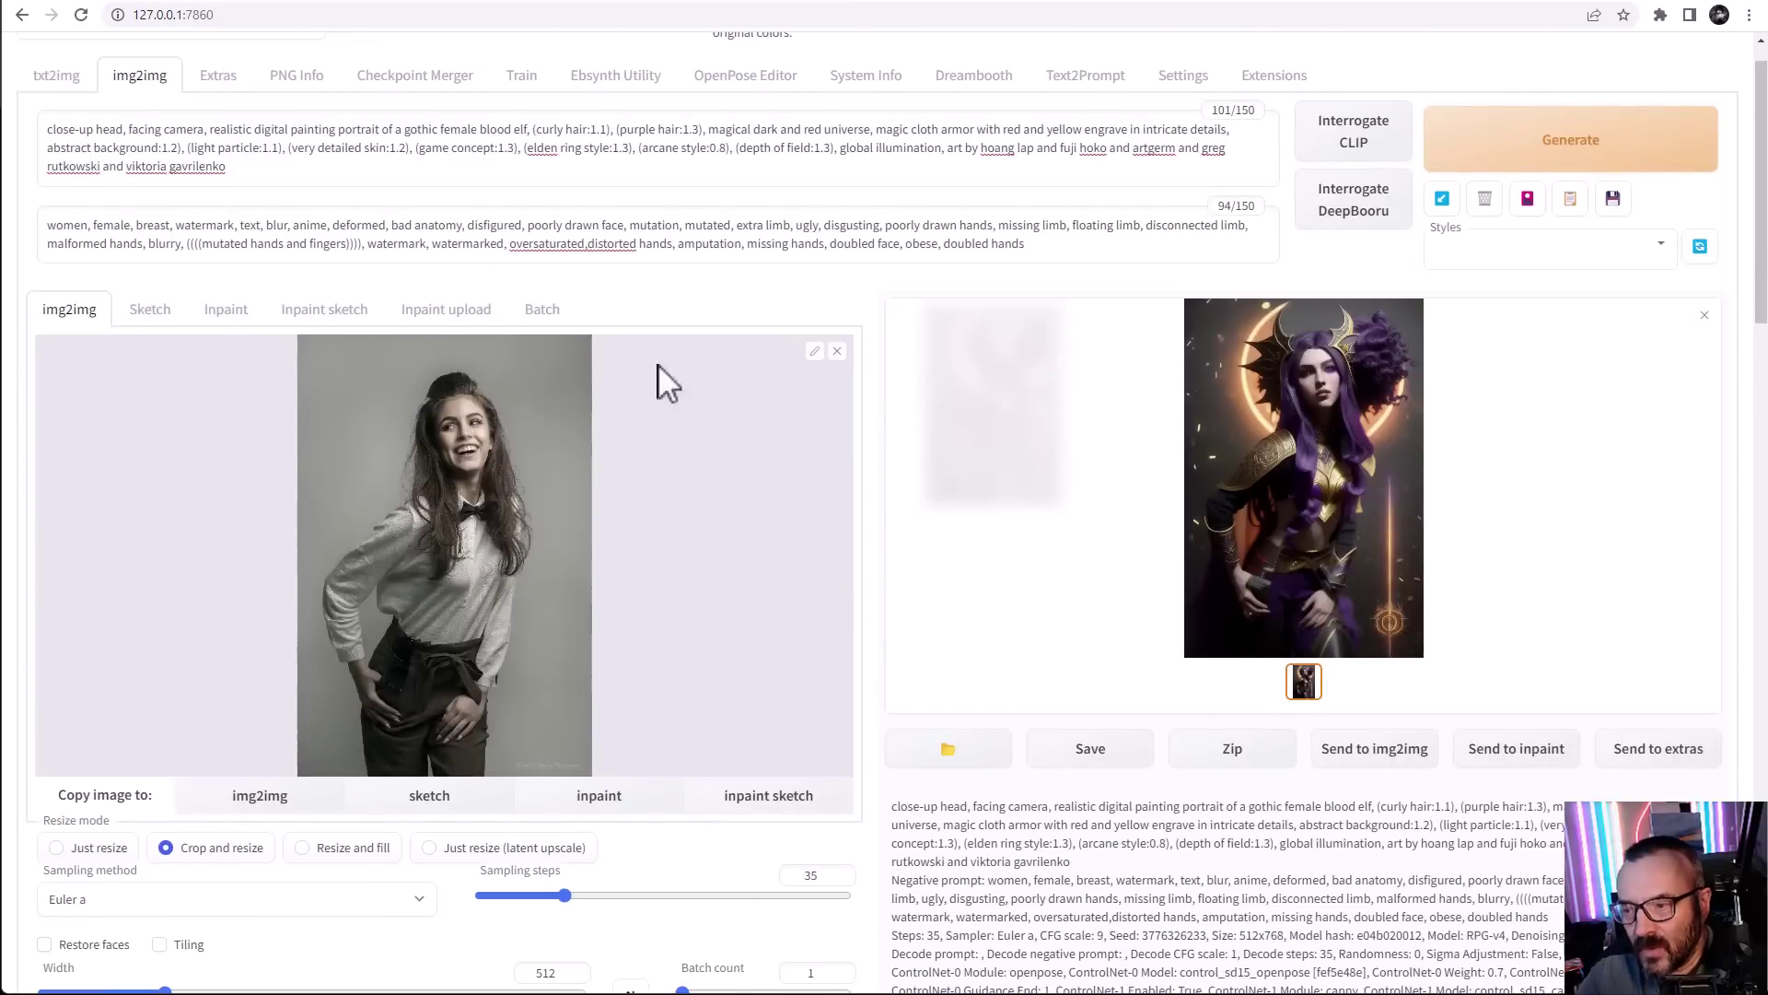
pyautogui.scroll(-1, 552, 304)
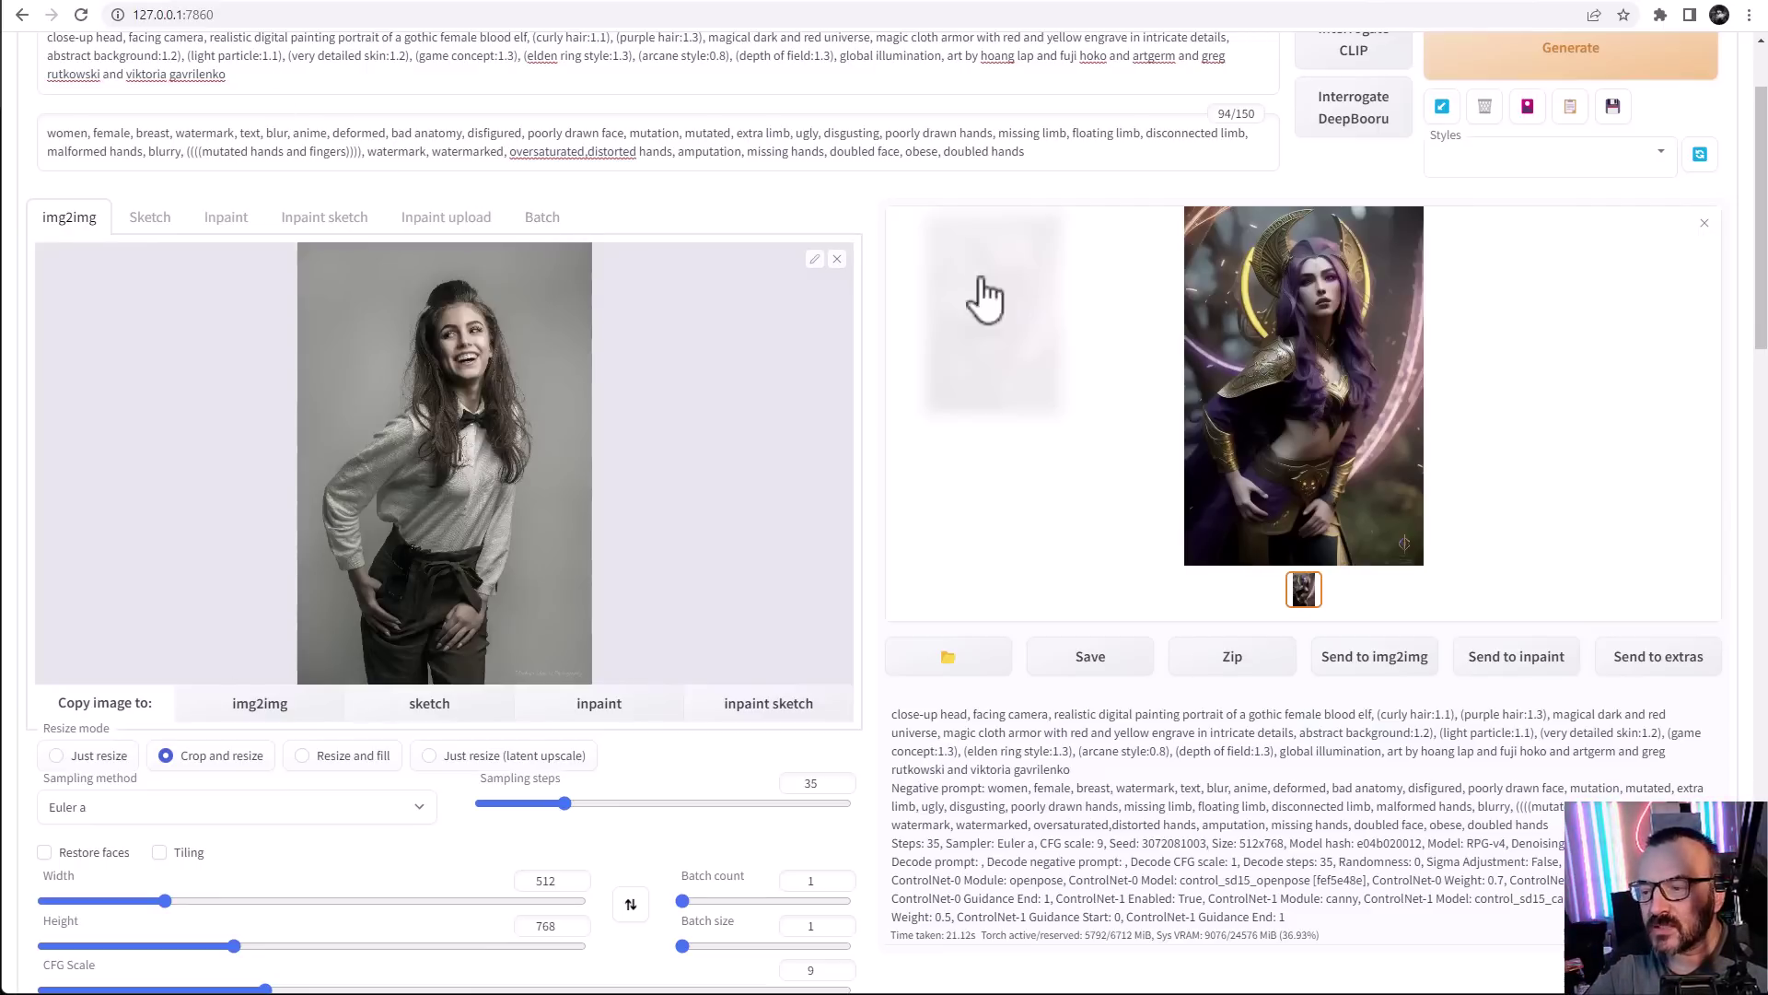
# Paste the woman's photo into the Inpaint canvas and mask over her face
pyautogui.click(227, 221)
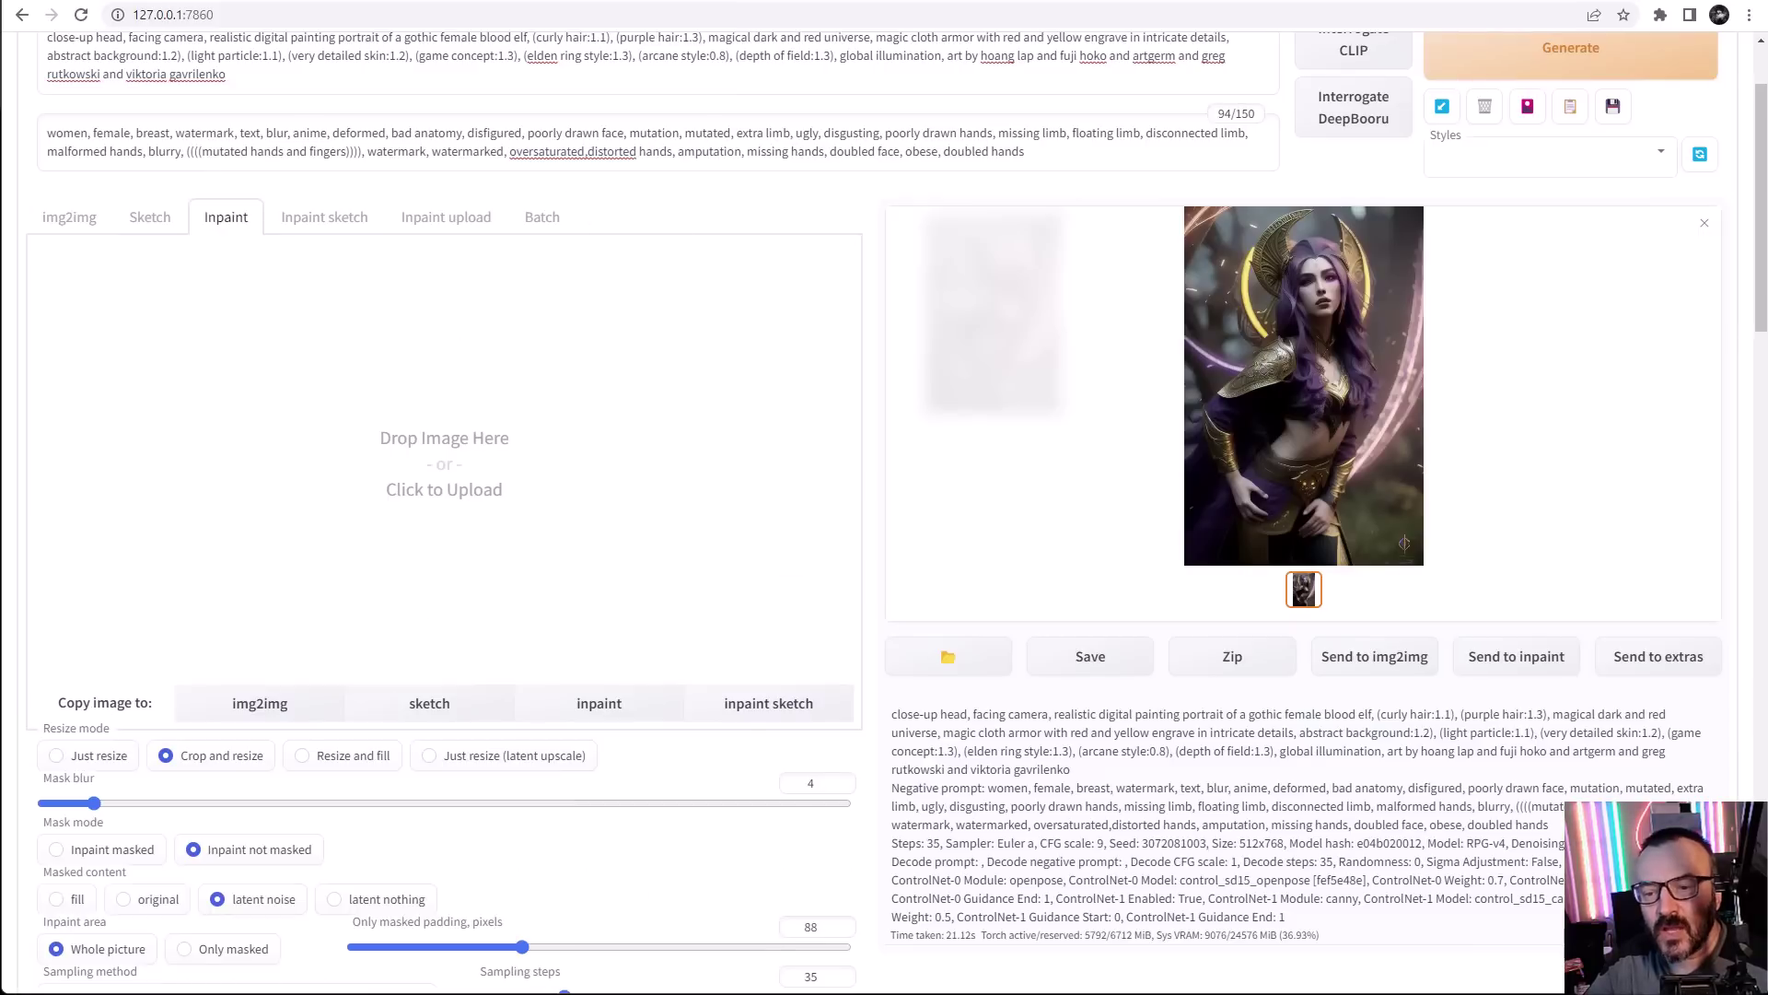
pyautogui.hotkey('ctrl', 'v')
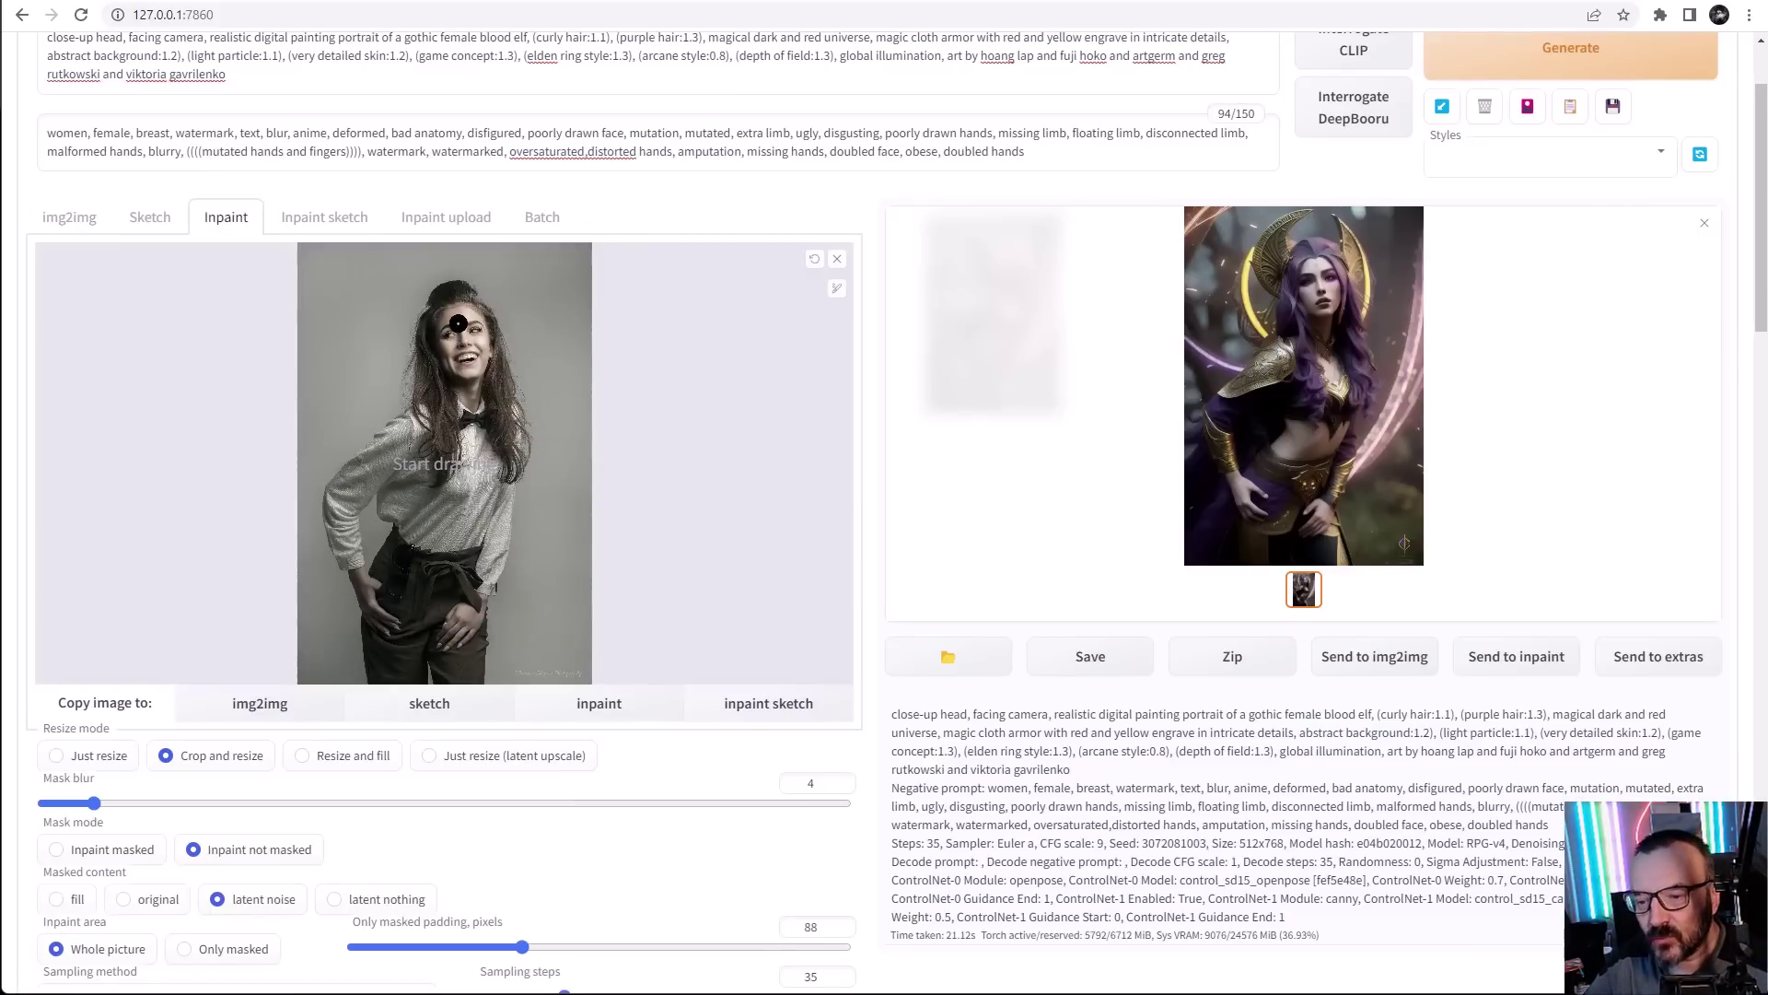
pyautogui.moveTo(458, 324); pyautogui.dragTo(467, 357)
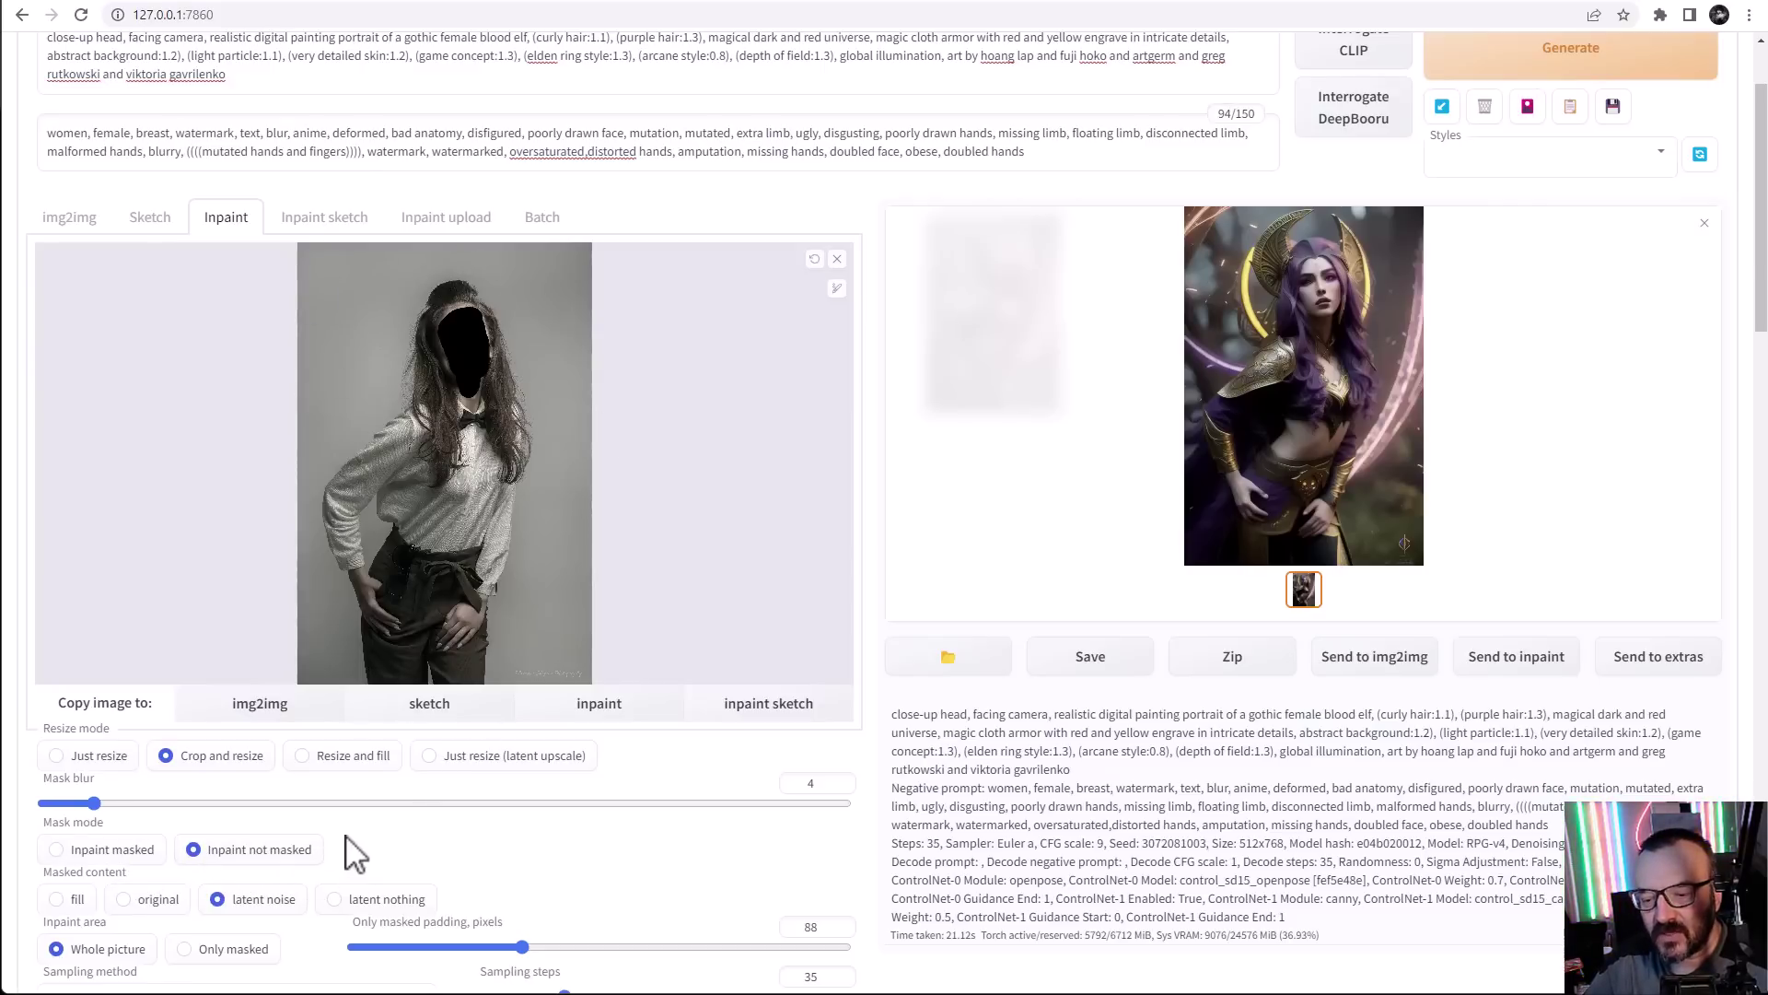
# Keep masked content on latent noise and change Only masked padding from 88 to 100
pyautogui.click(61, 901)
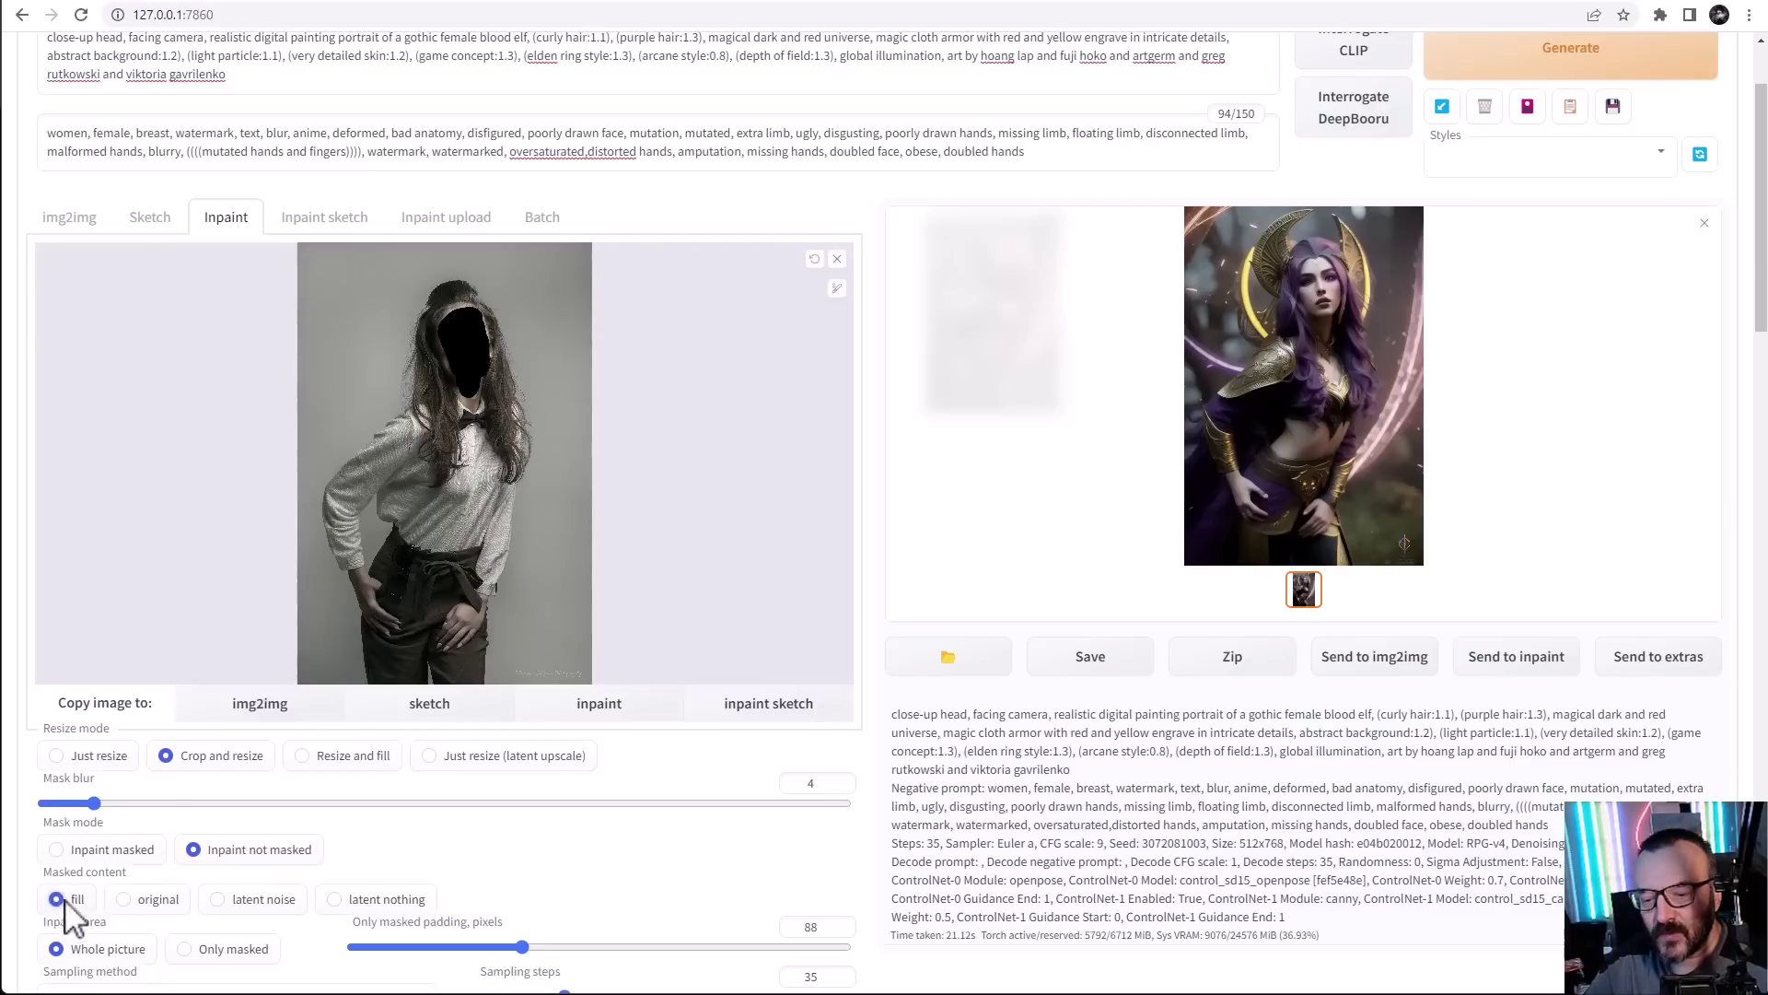
pyautogui.click(231, 904)
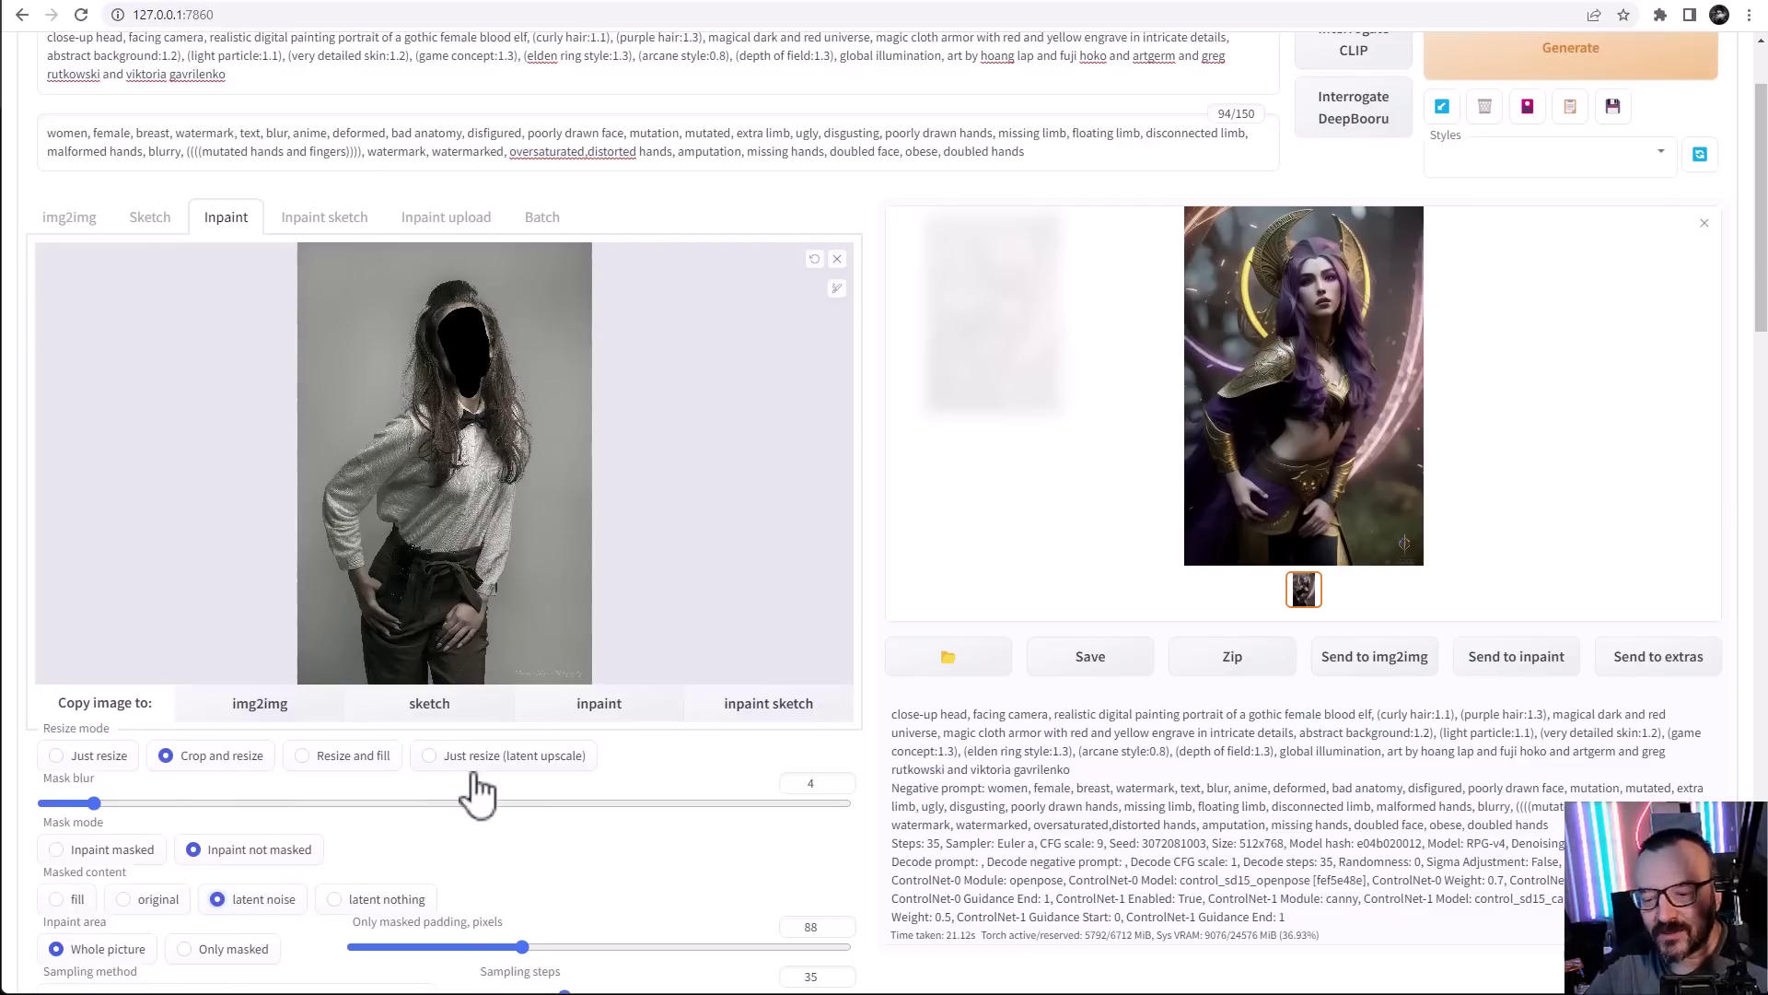
pyautogui.scroll(-1, 532, 806)
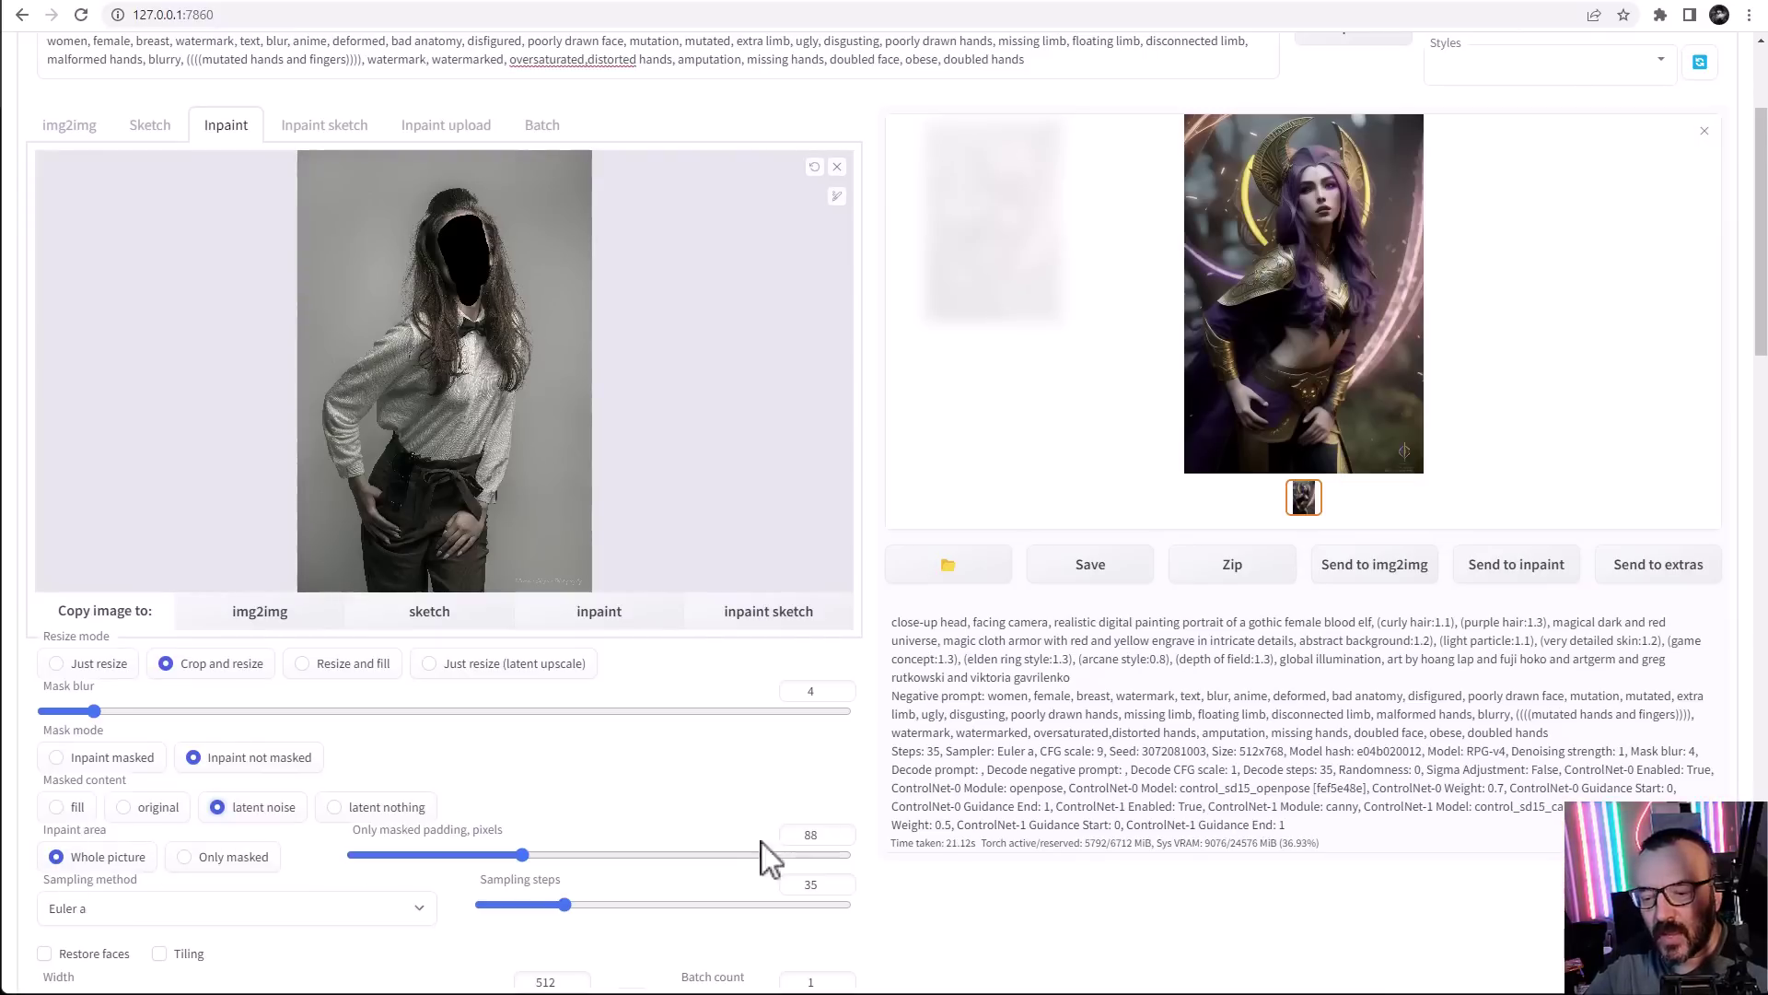
pyautogui.doubleClick(818, 833)
pyautogui.press('BackSpace')
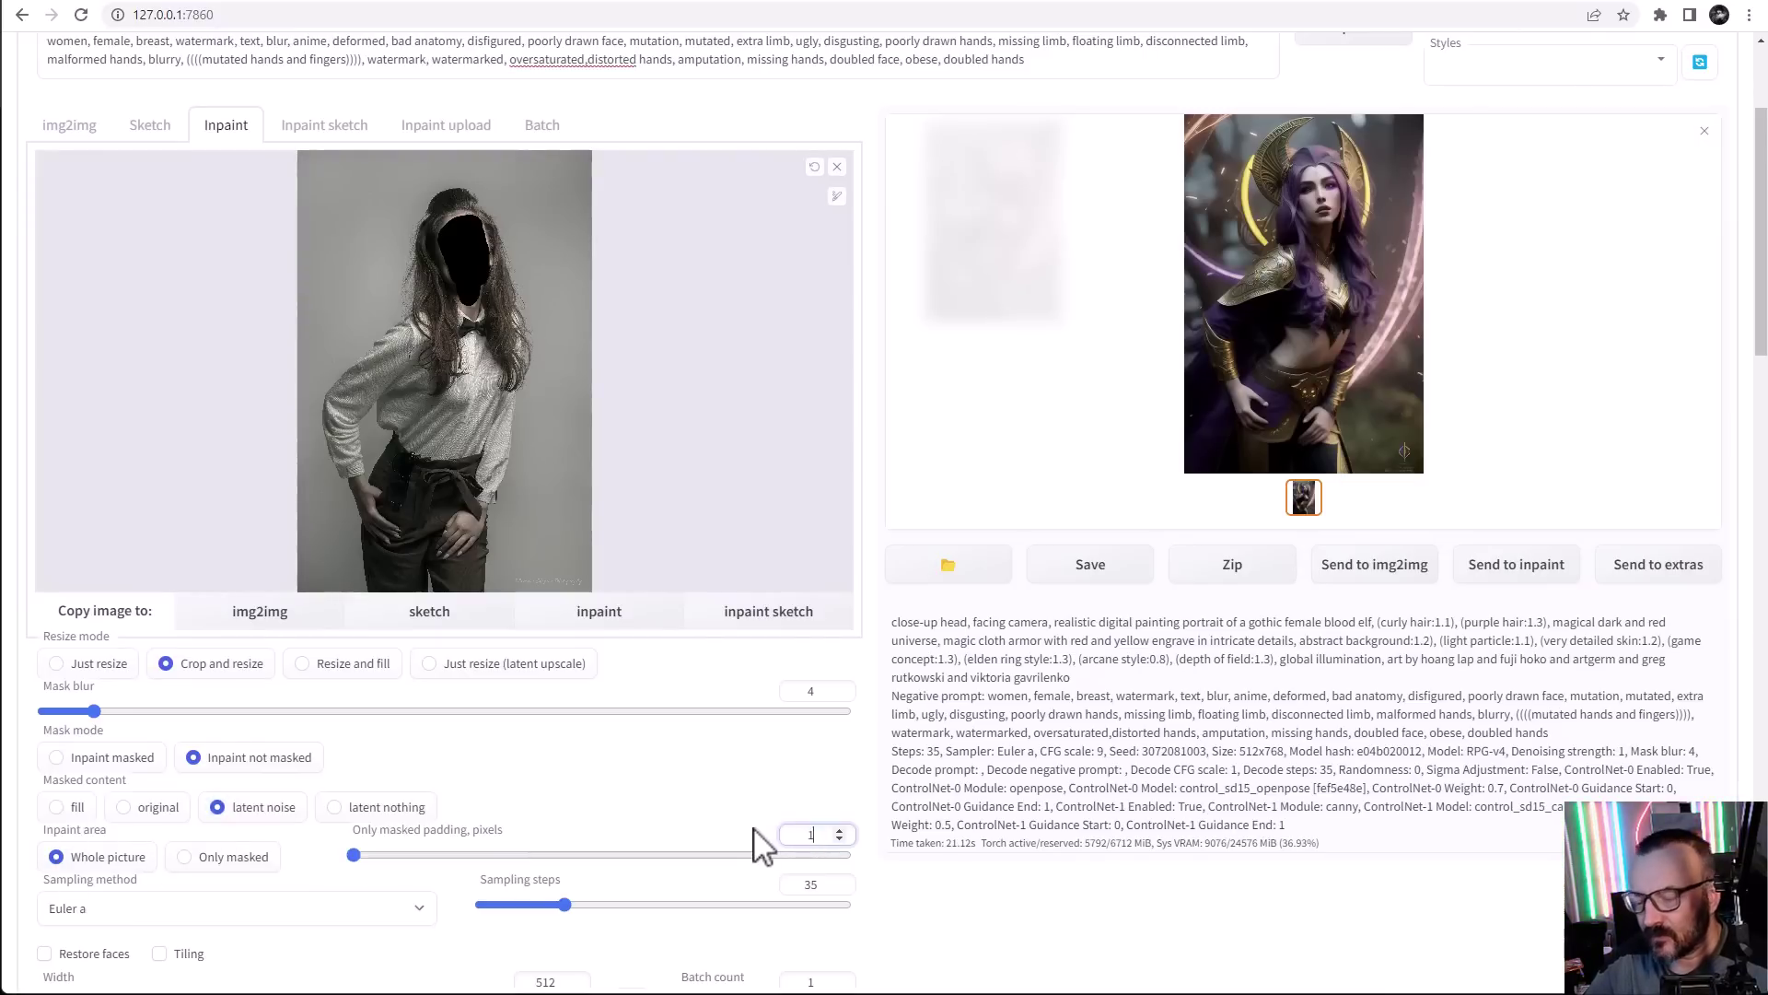
pyautogui.write('100')
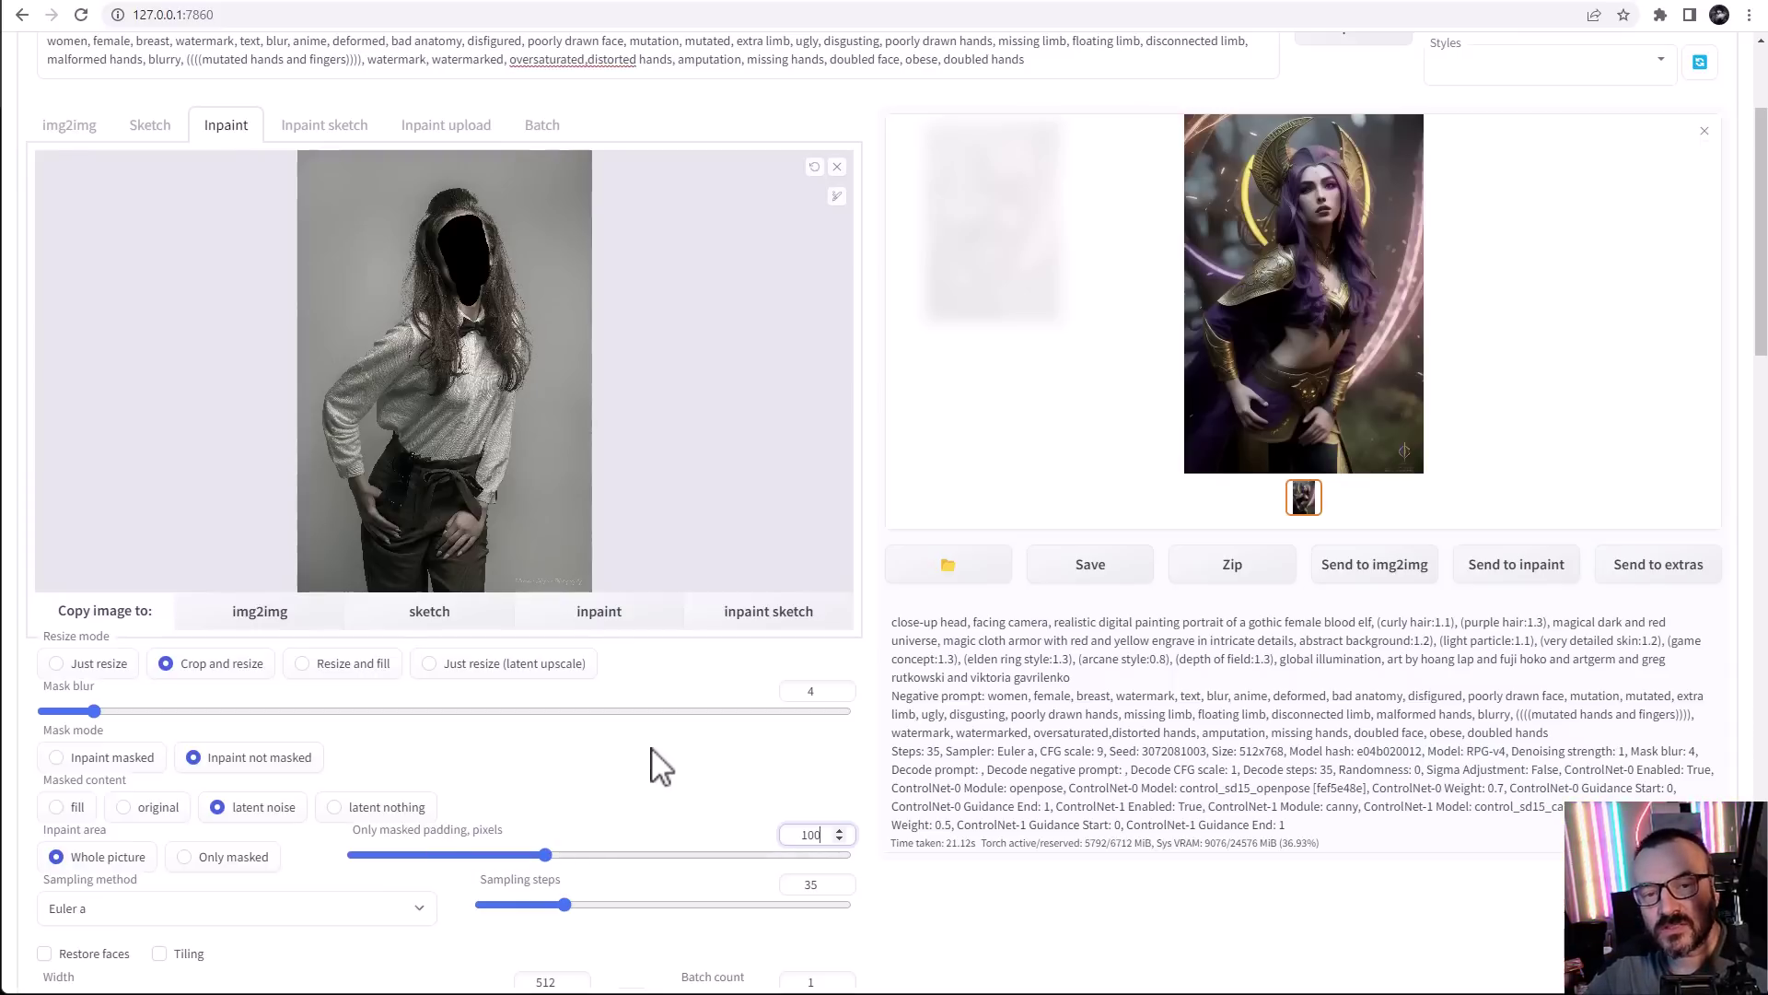
pyautogui.scroll(-17, 670, 711)
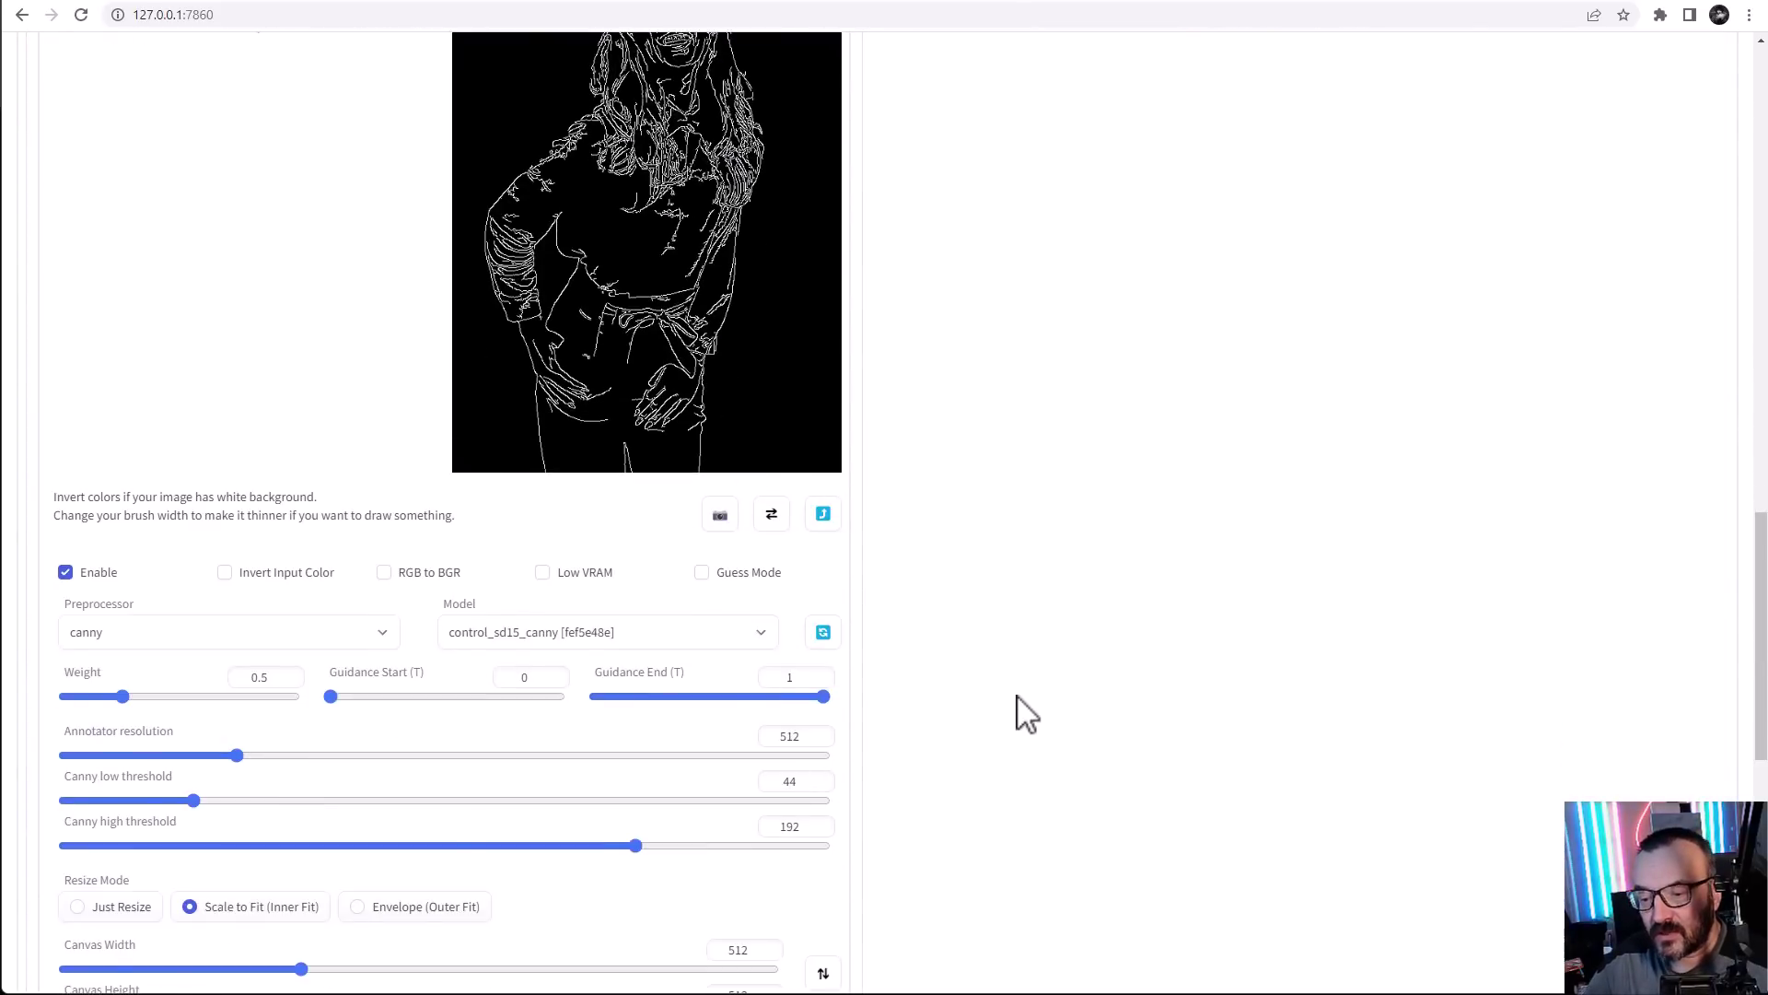
pyautogui.scroll(7, 1022, 715)
pyautogui.scroll(5, 881, 728)
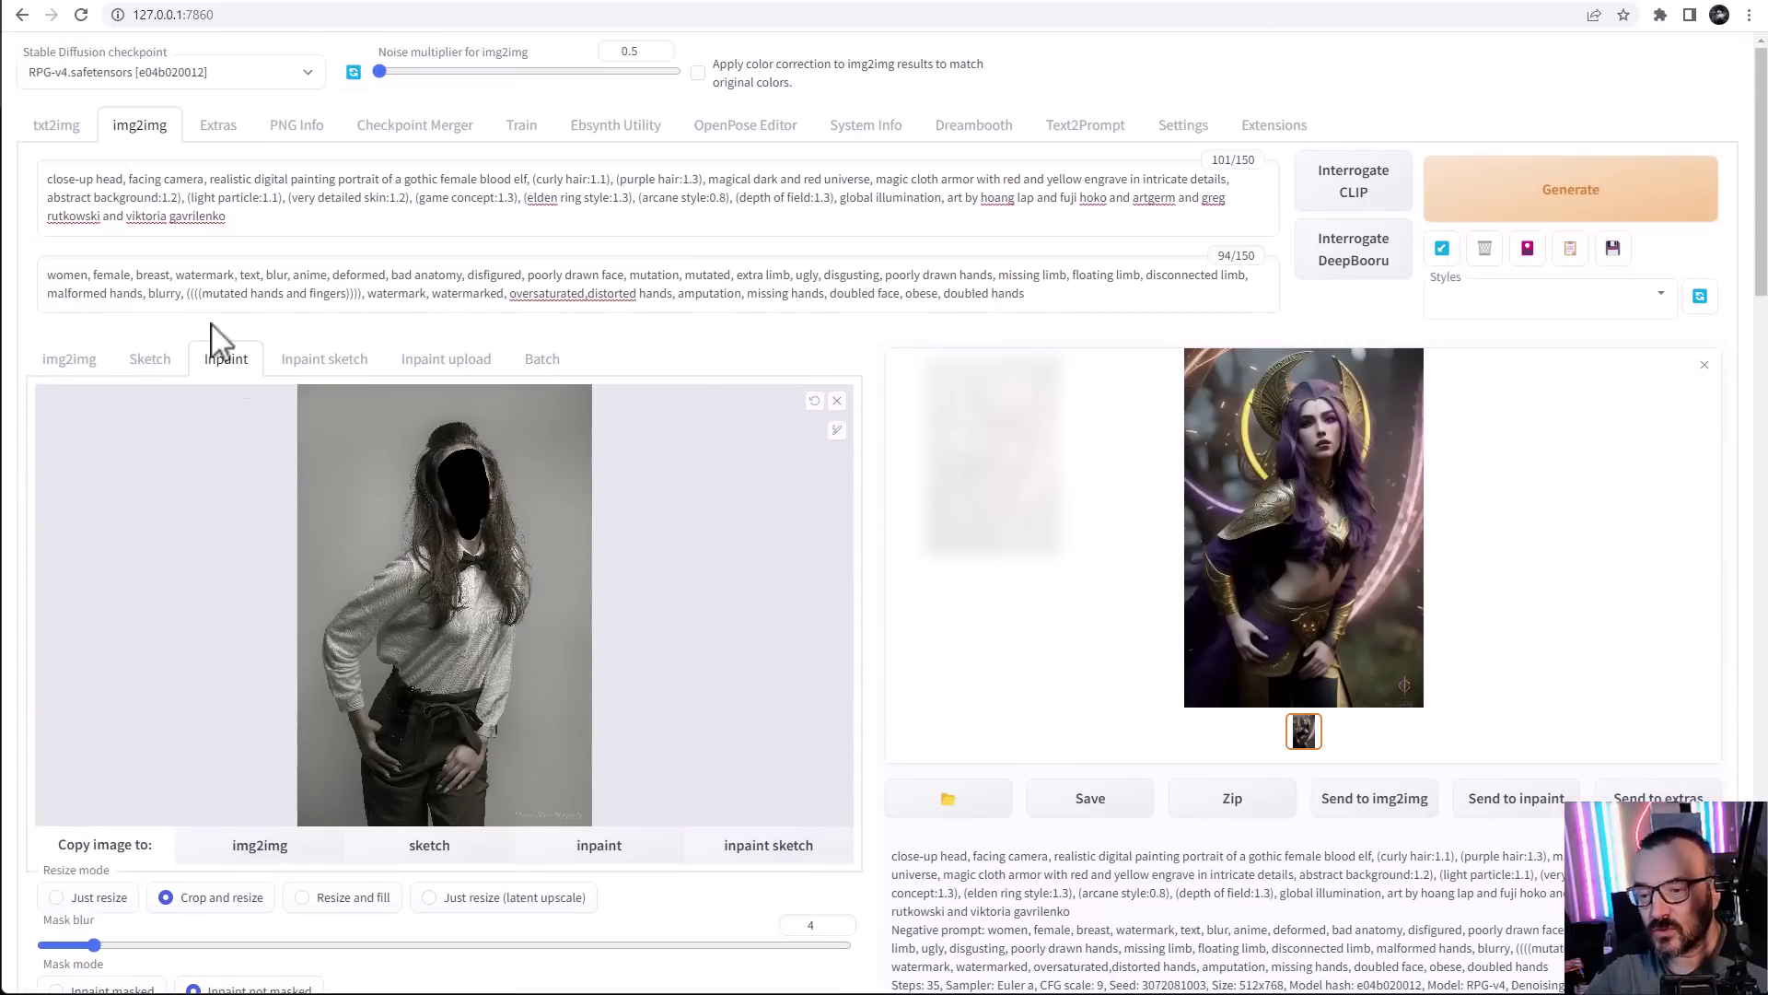
# Generate the inpainted elf, compare it with the unmasked original photo, then return to Inpaint
pyautogui.click(1630, 205)
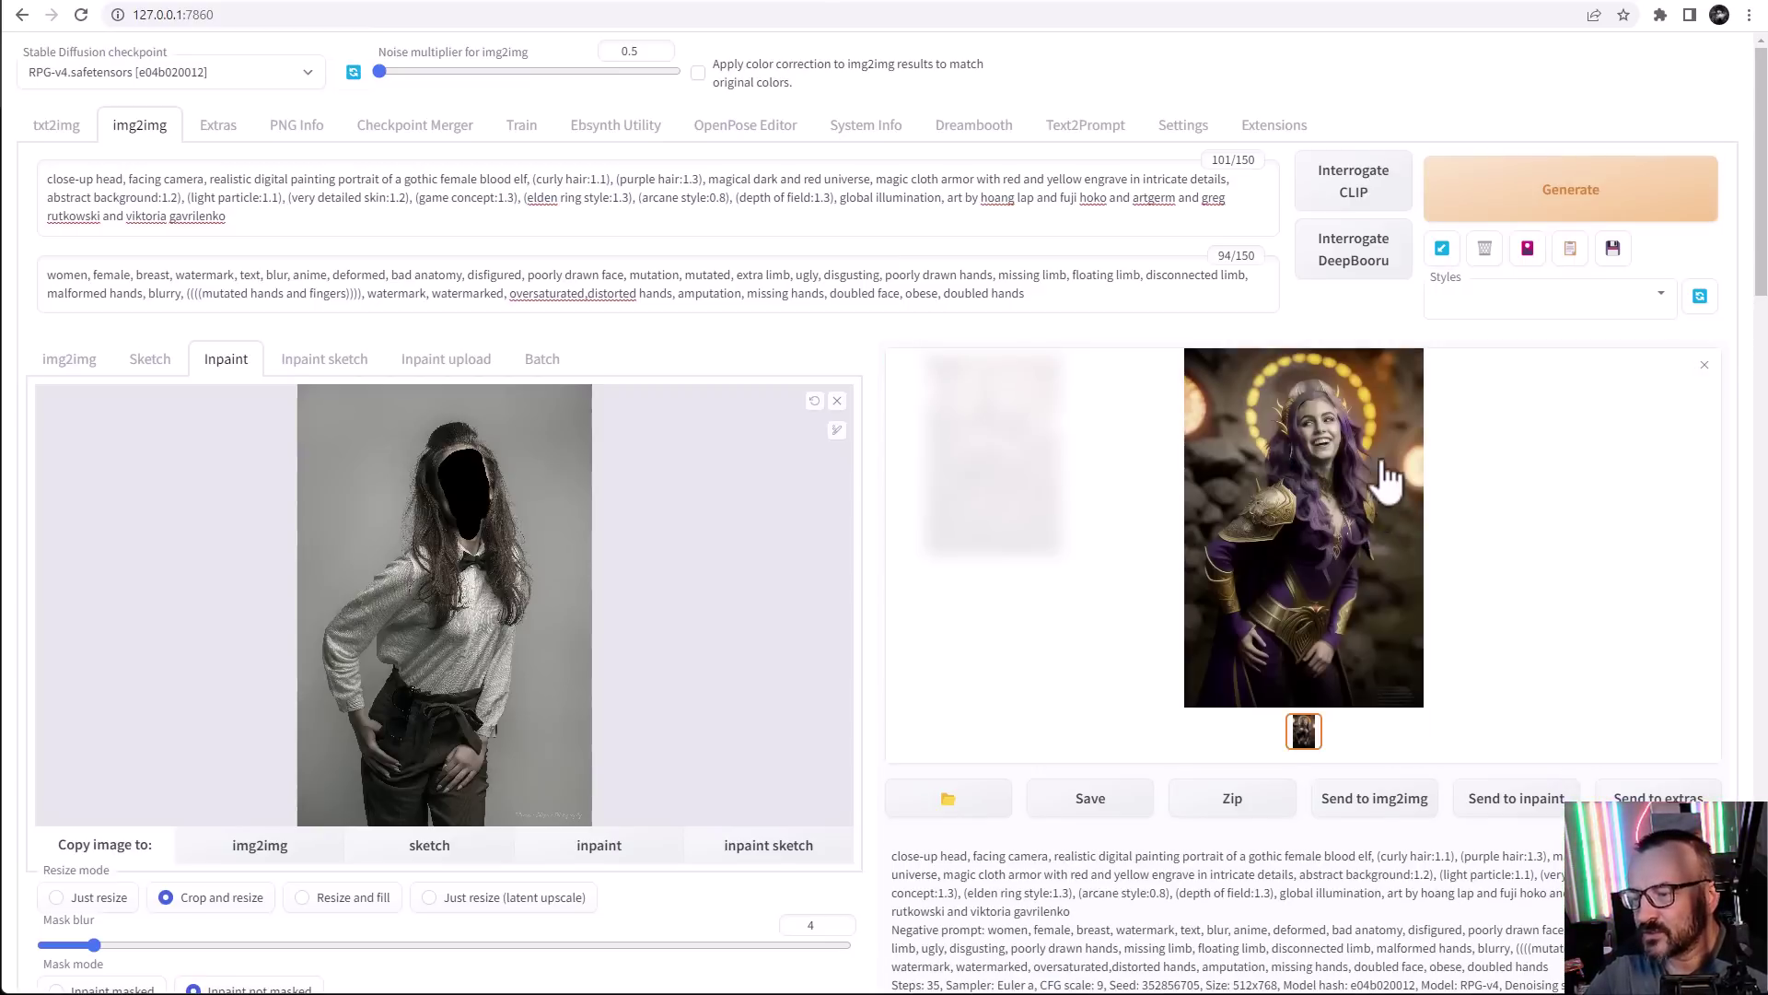
pyautogui.click(70, 358)
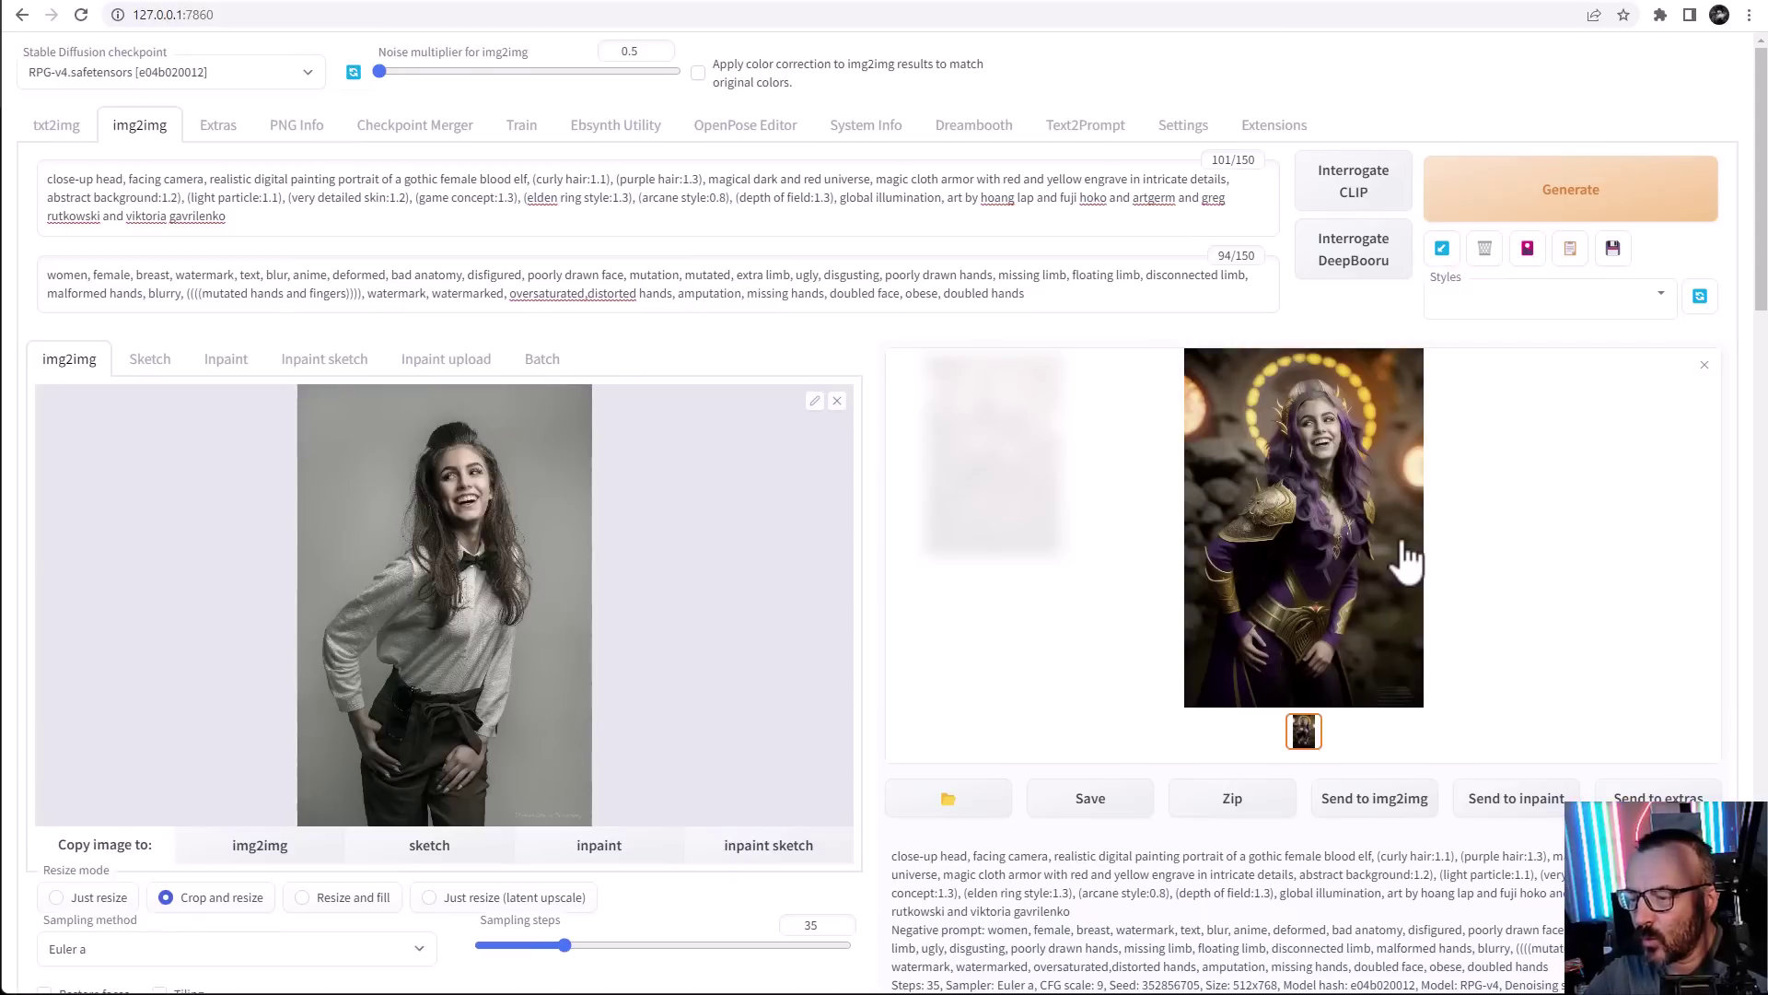
pyautogui.click(237, 370)
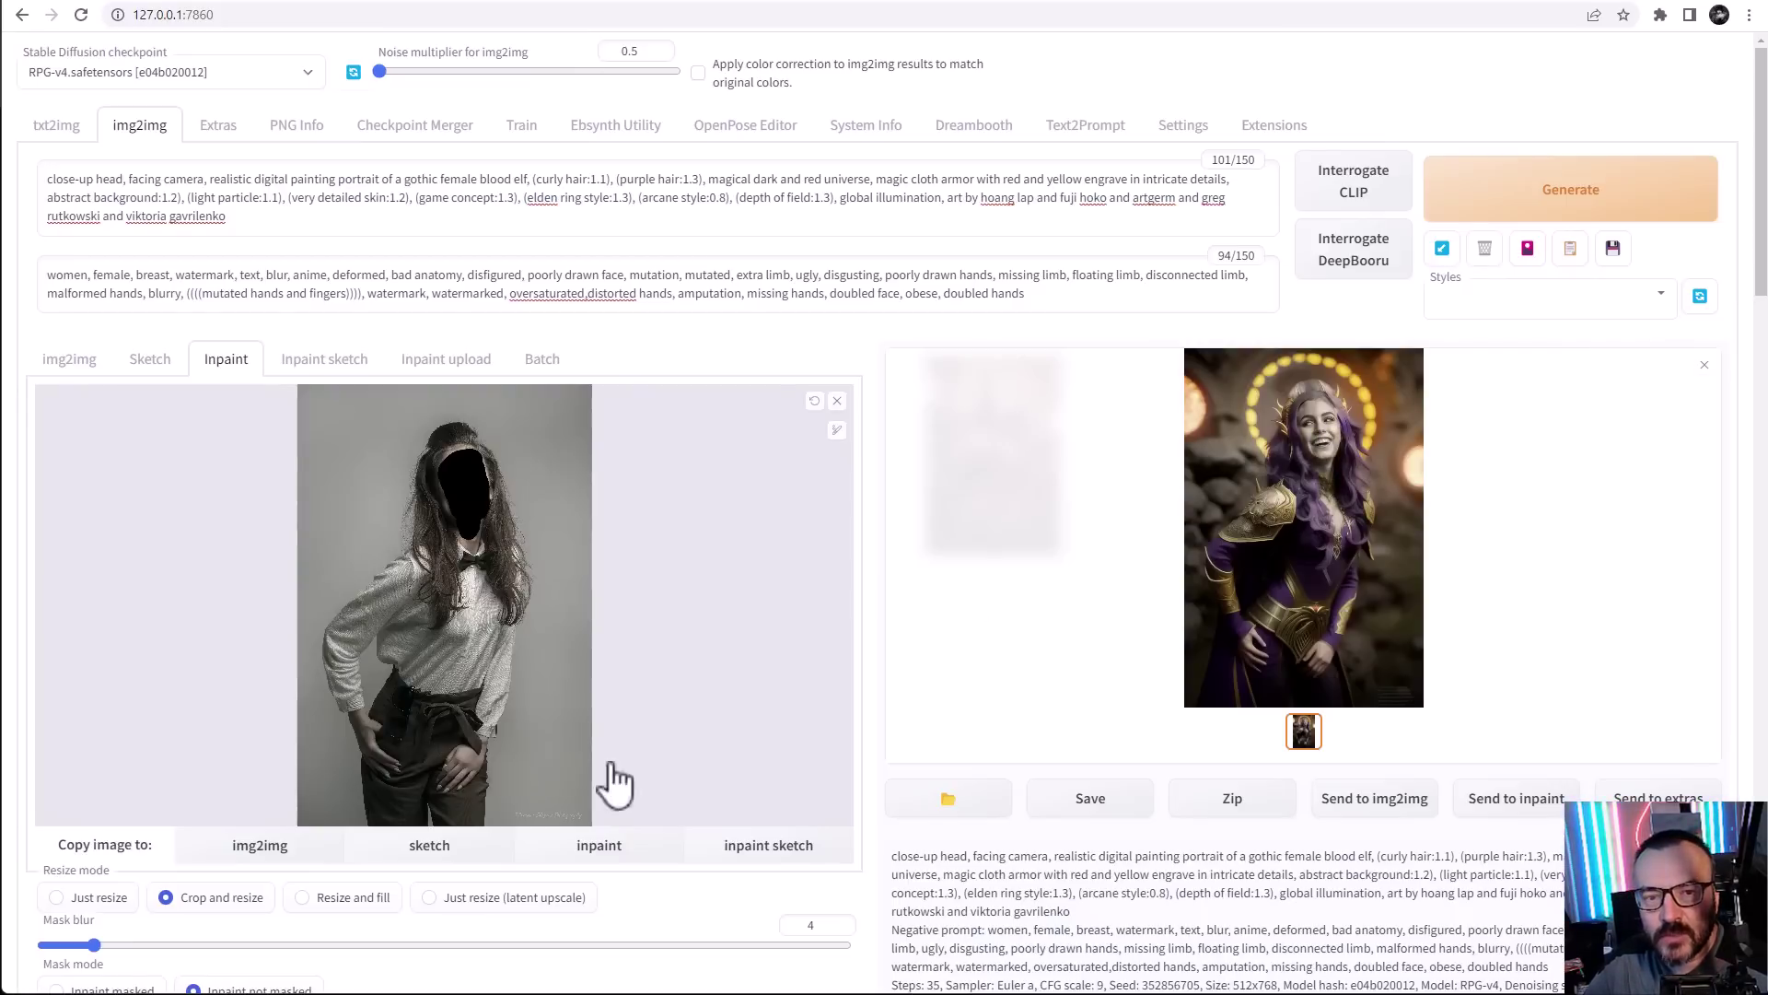
# Raise Mask blur from 4 to 15 and view the new elf result full size
pyautogui.scroll(-2, 563, 783)
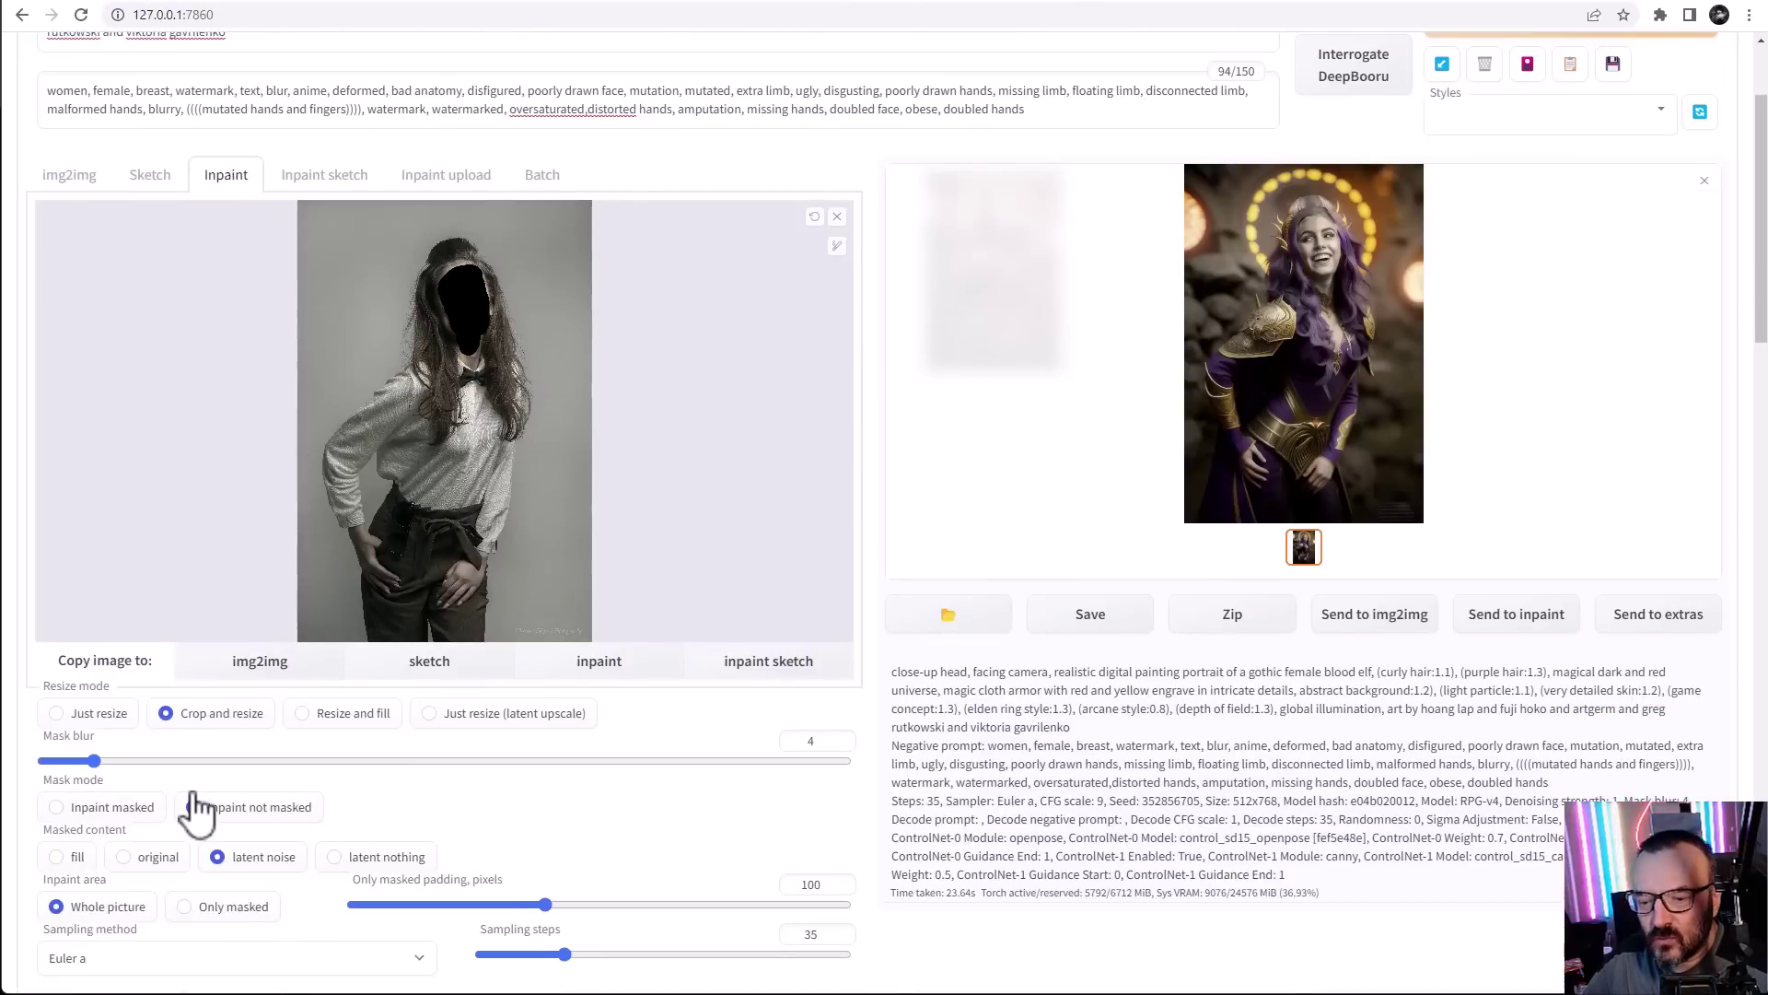
pyautogui.moveTo(96, 761); pyautogui.dragTo(170, 763)
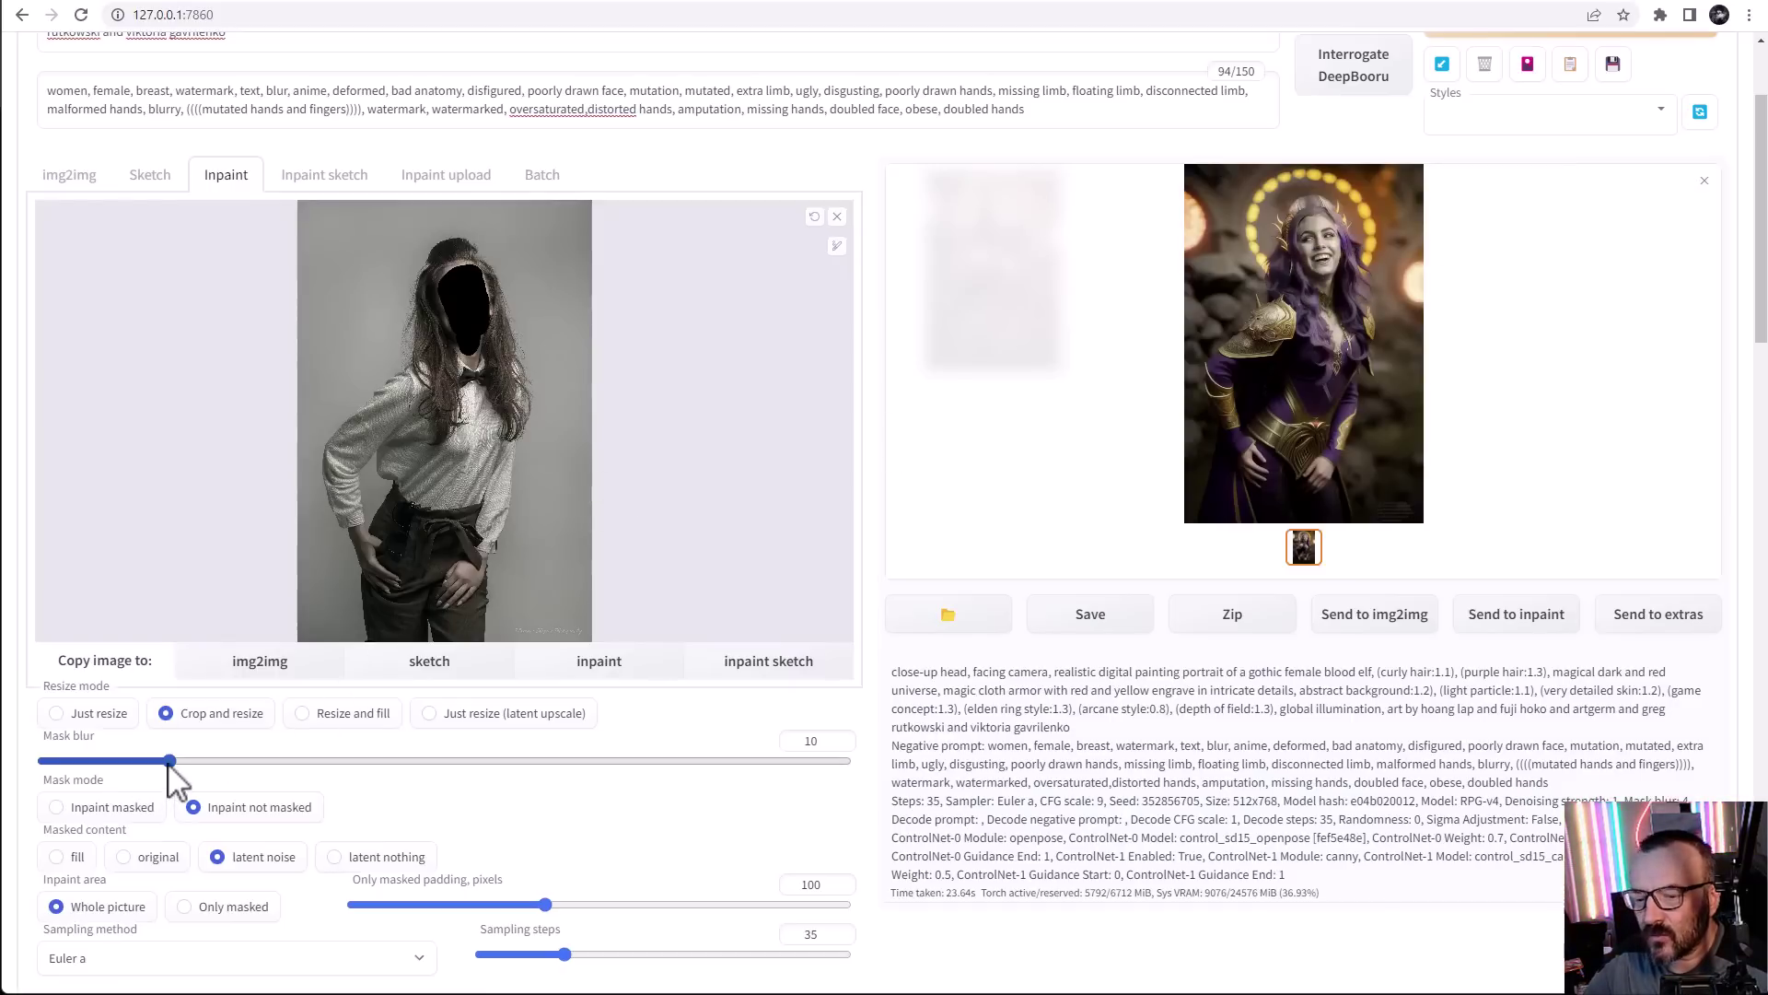
pyautogui.moveTo(171, 764); pyautogui.dragTo(195, 765)
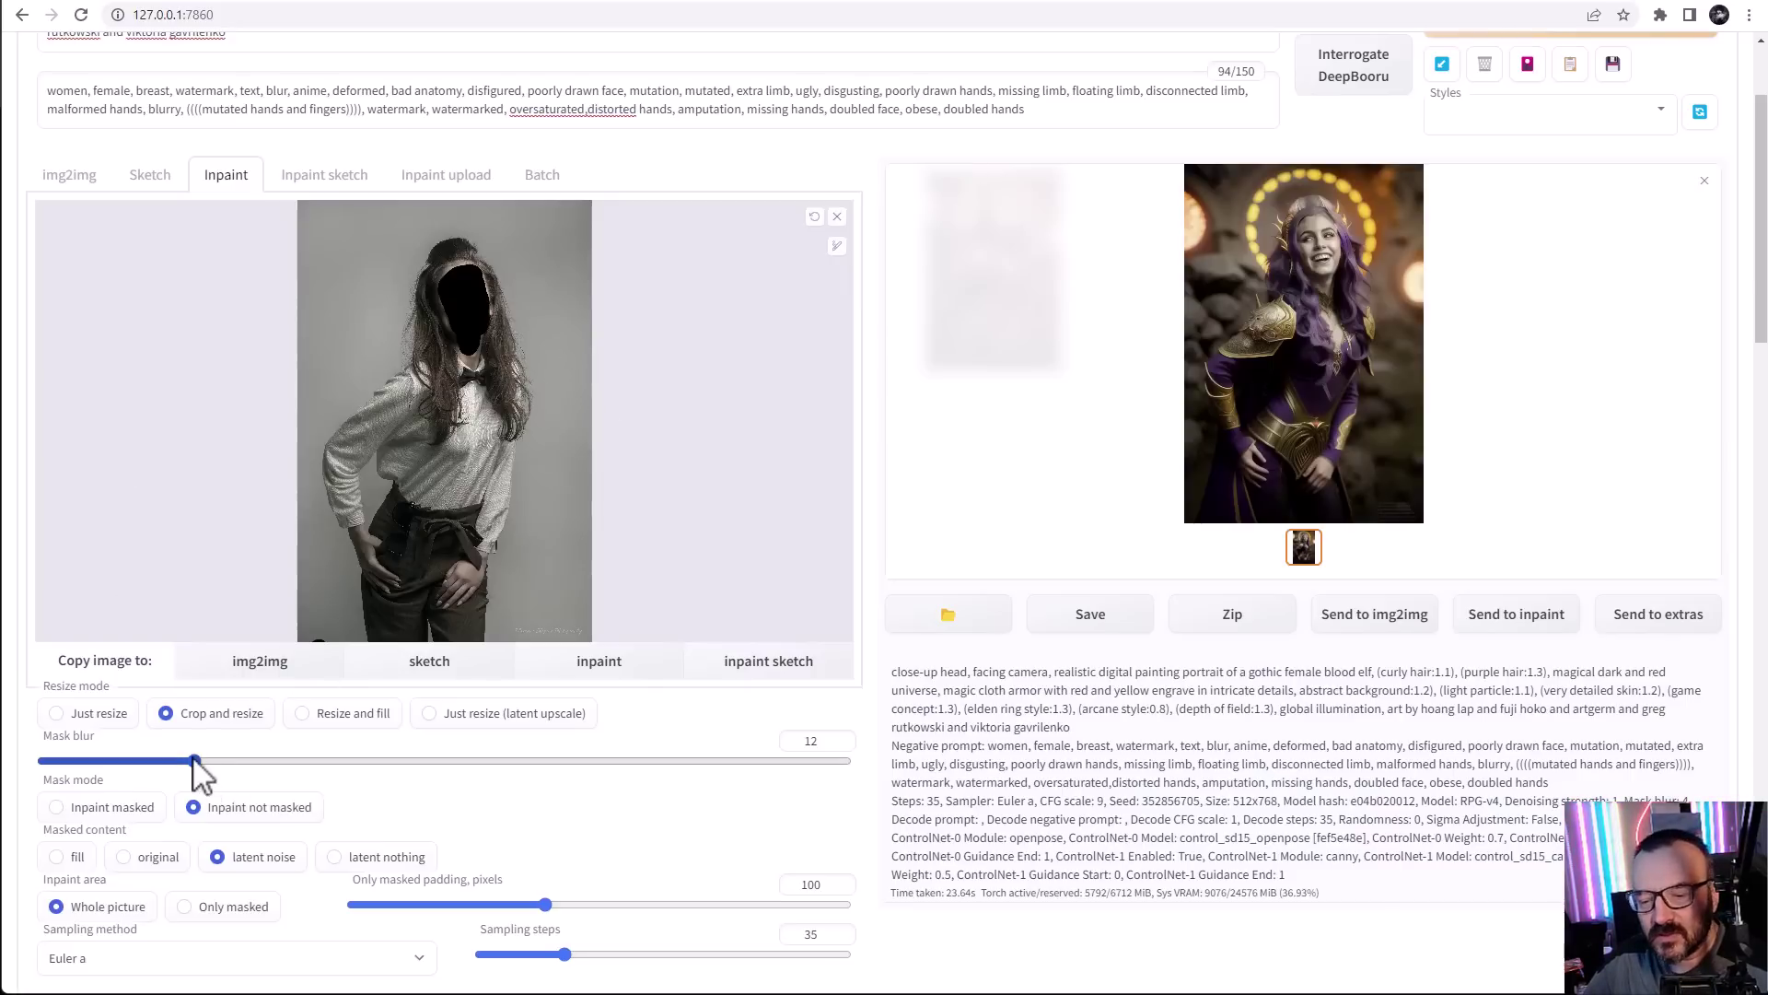
pyautogui.moveTo(195, 762); pyautogui.dragTo(228, 762)
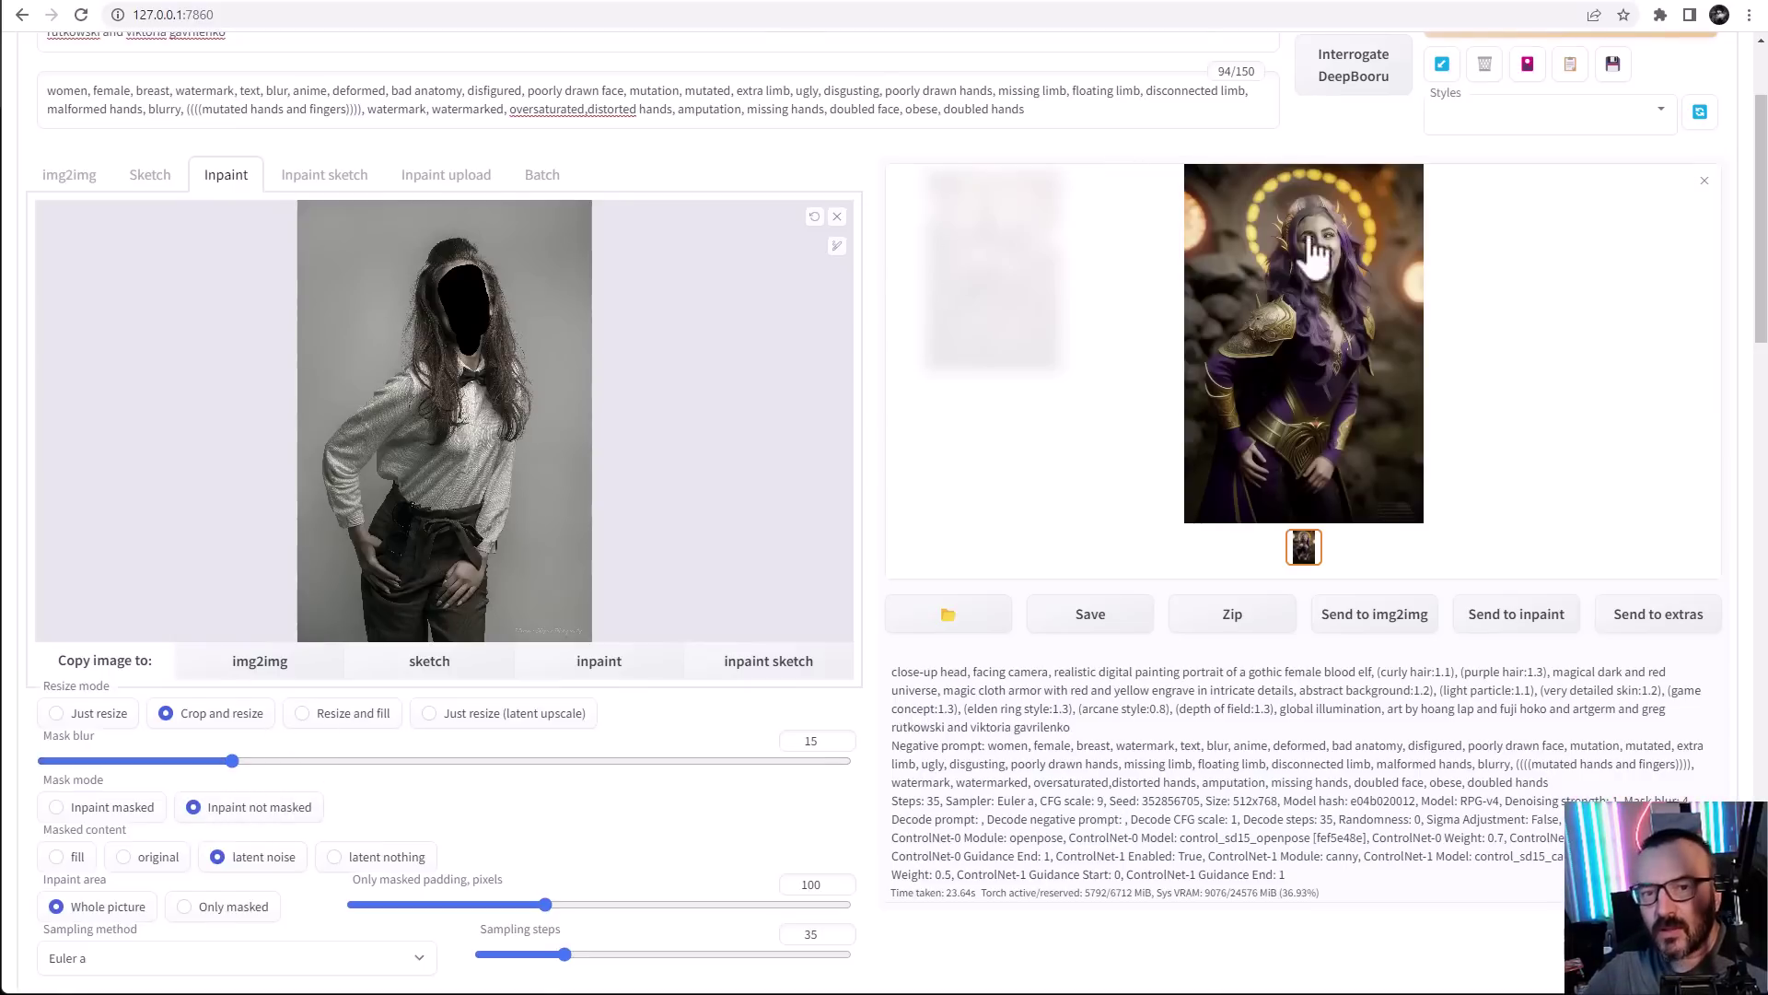
pyautogui.scroll(1, 1460, 405)
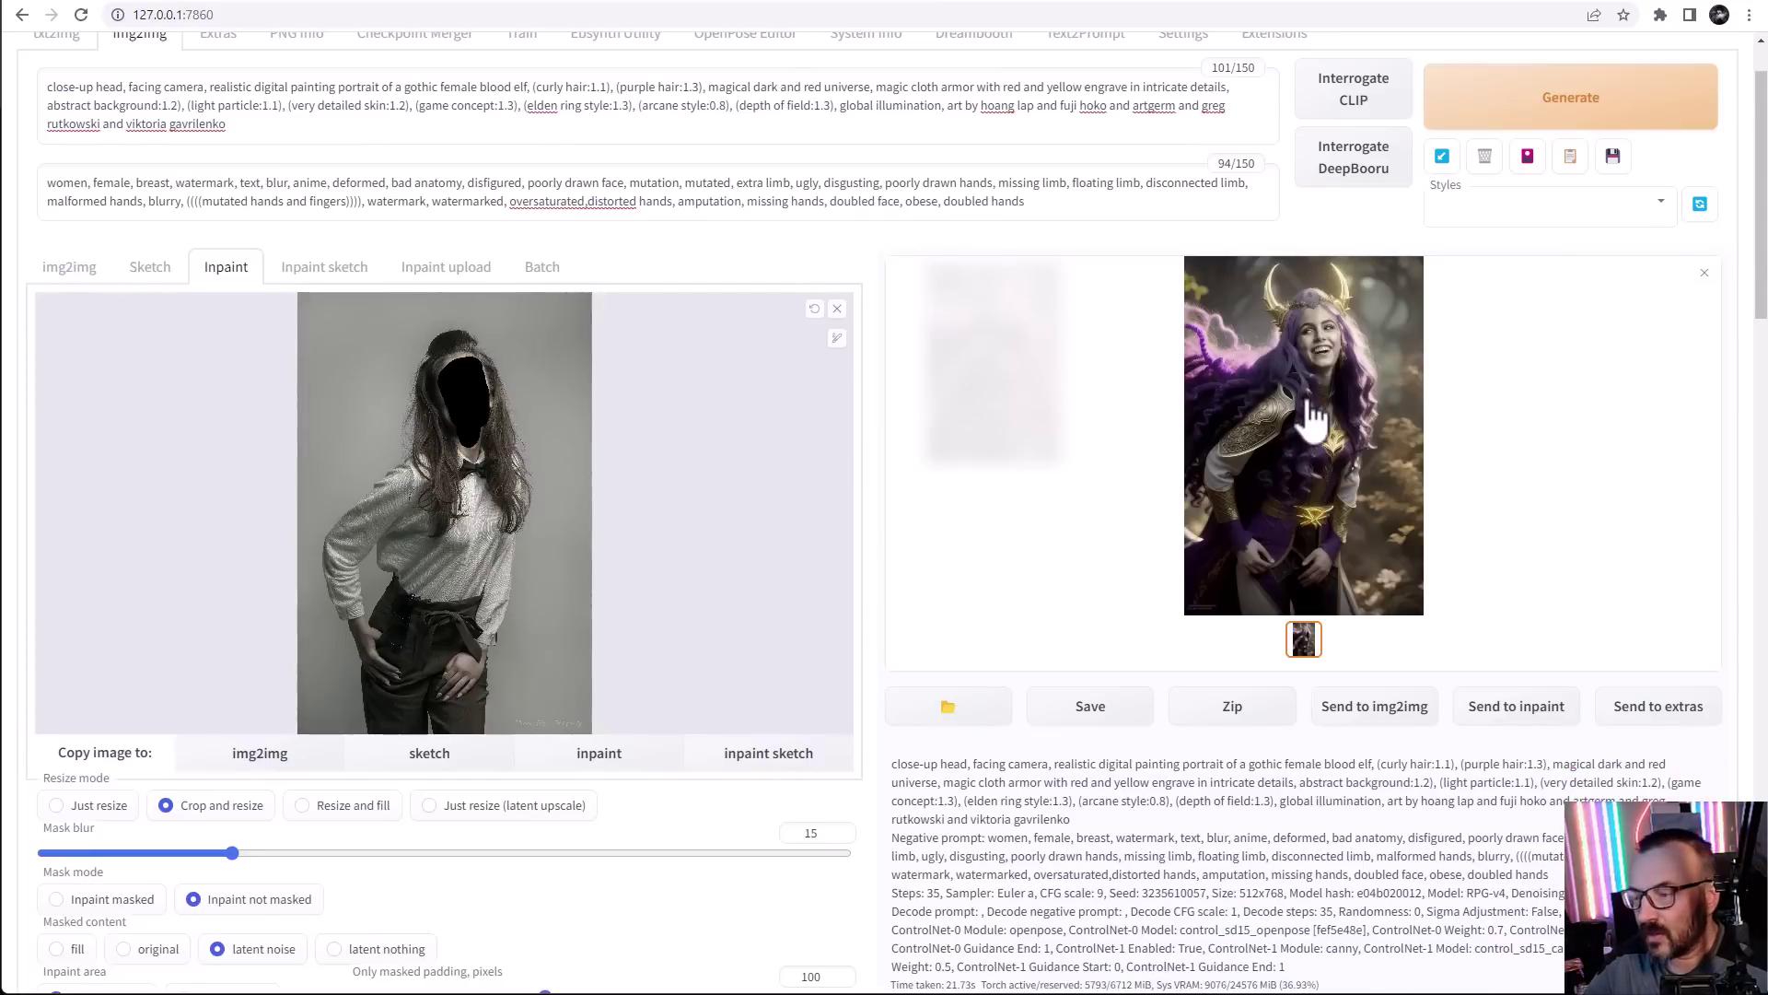
pyautogui.click(1310, 419)
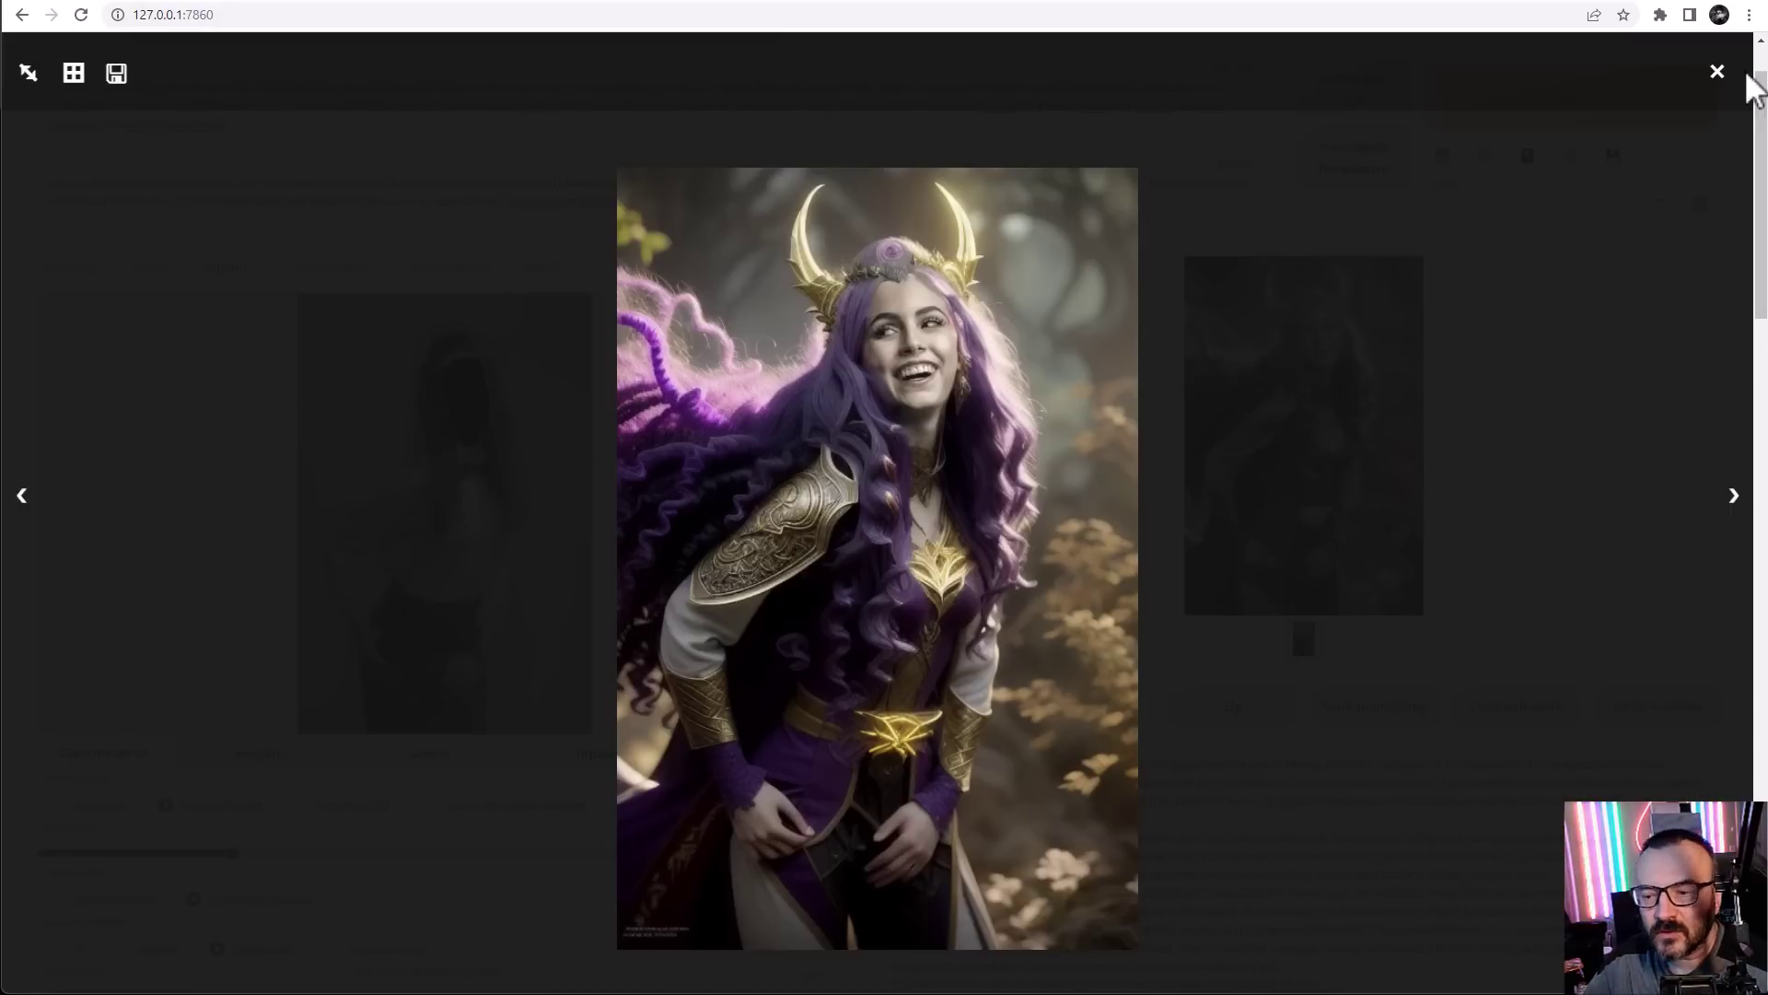
# Close the full-size view and show the original photo on the img2img sub-tab
pyautogui.click(1713, 71)
pyautogui.click(69, 266)
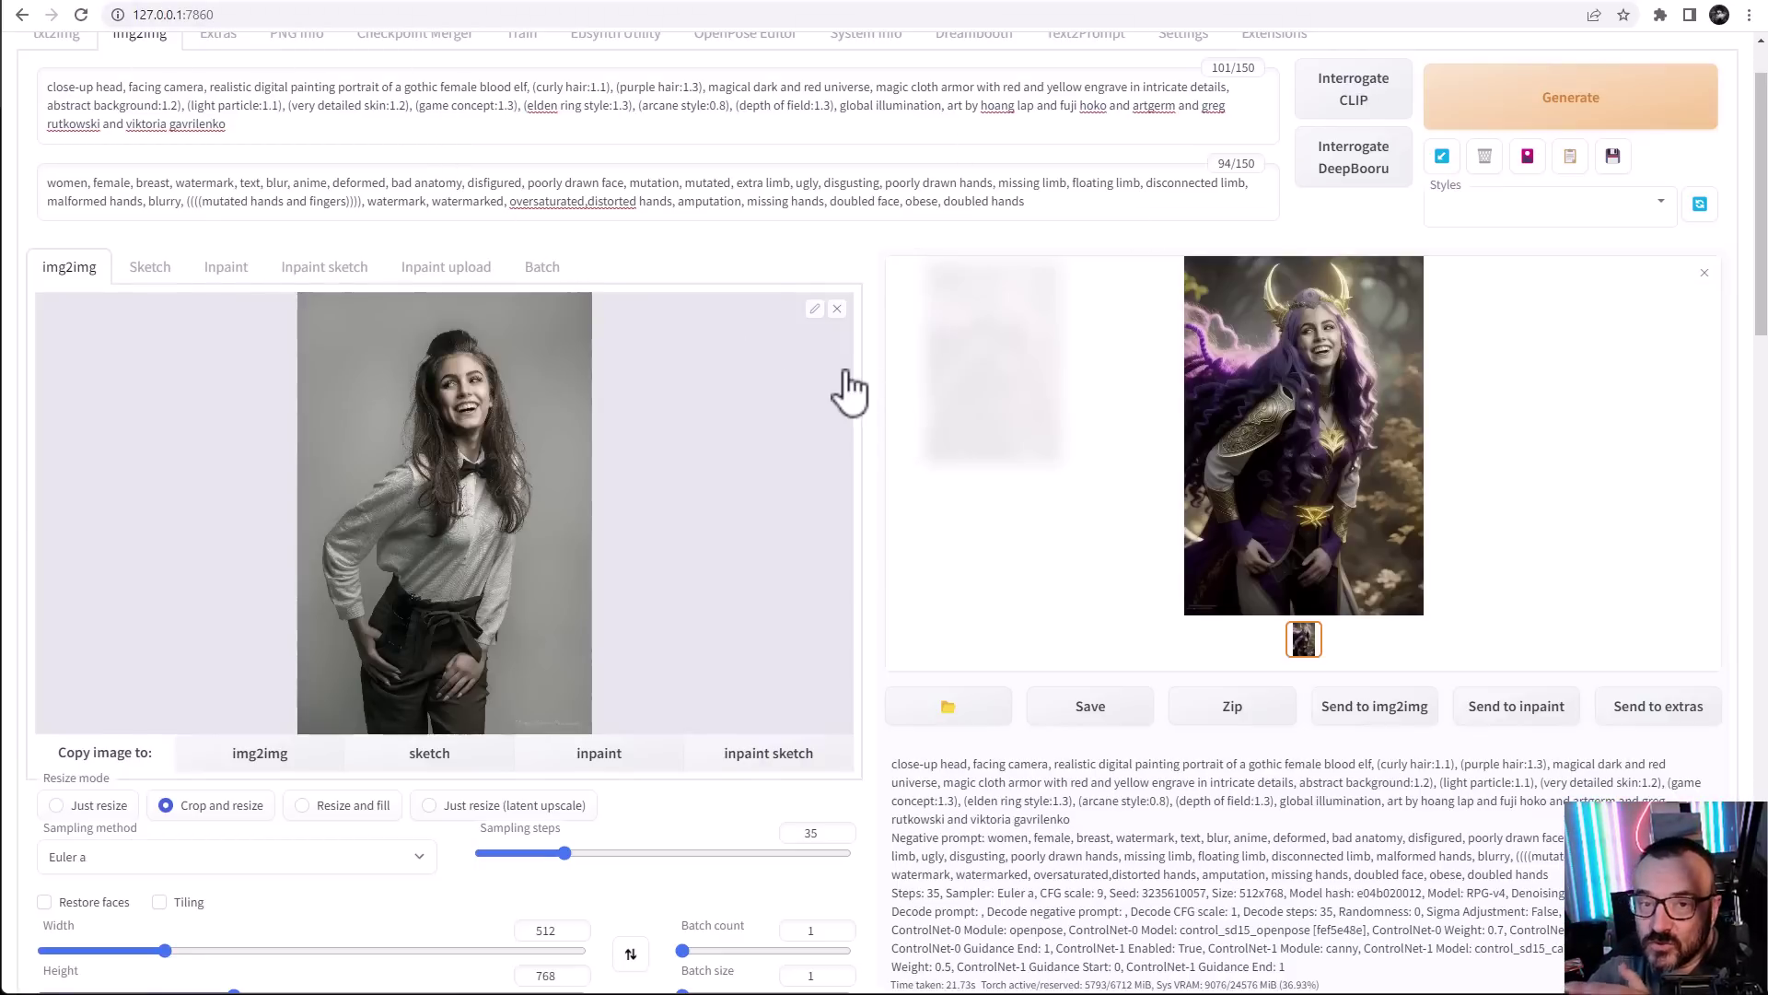
pyautogui.scroll(-8, 726, 428)
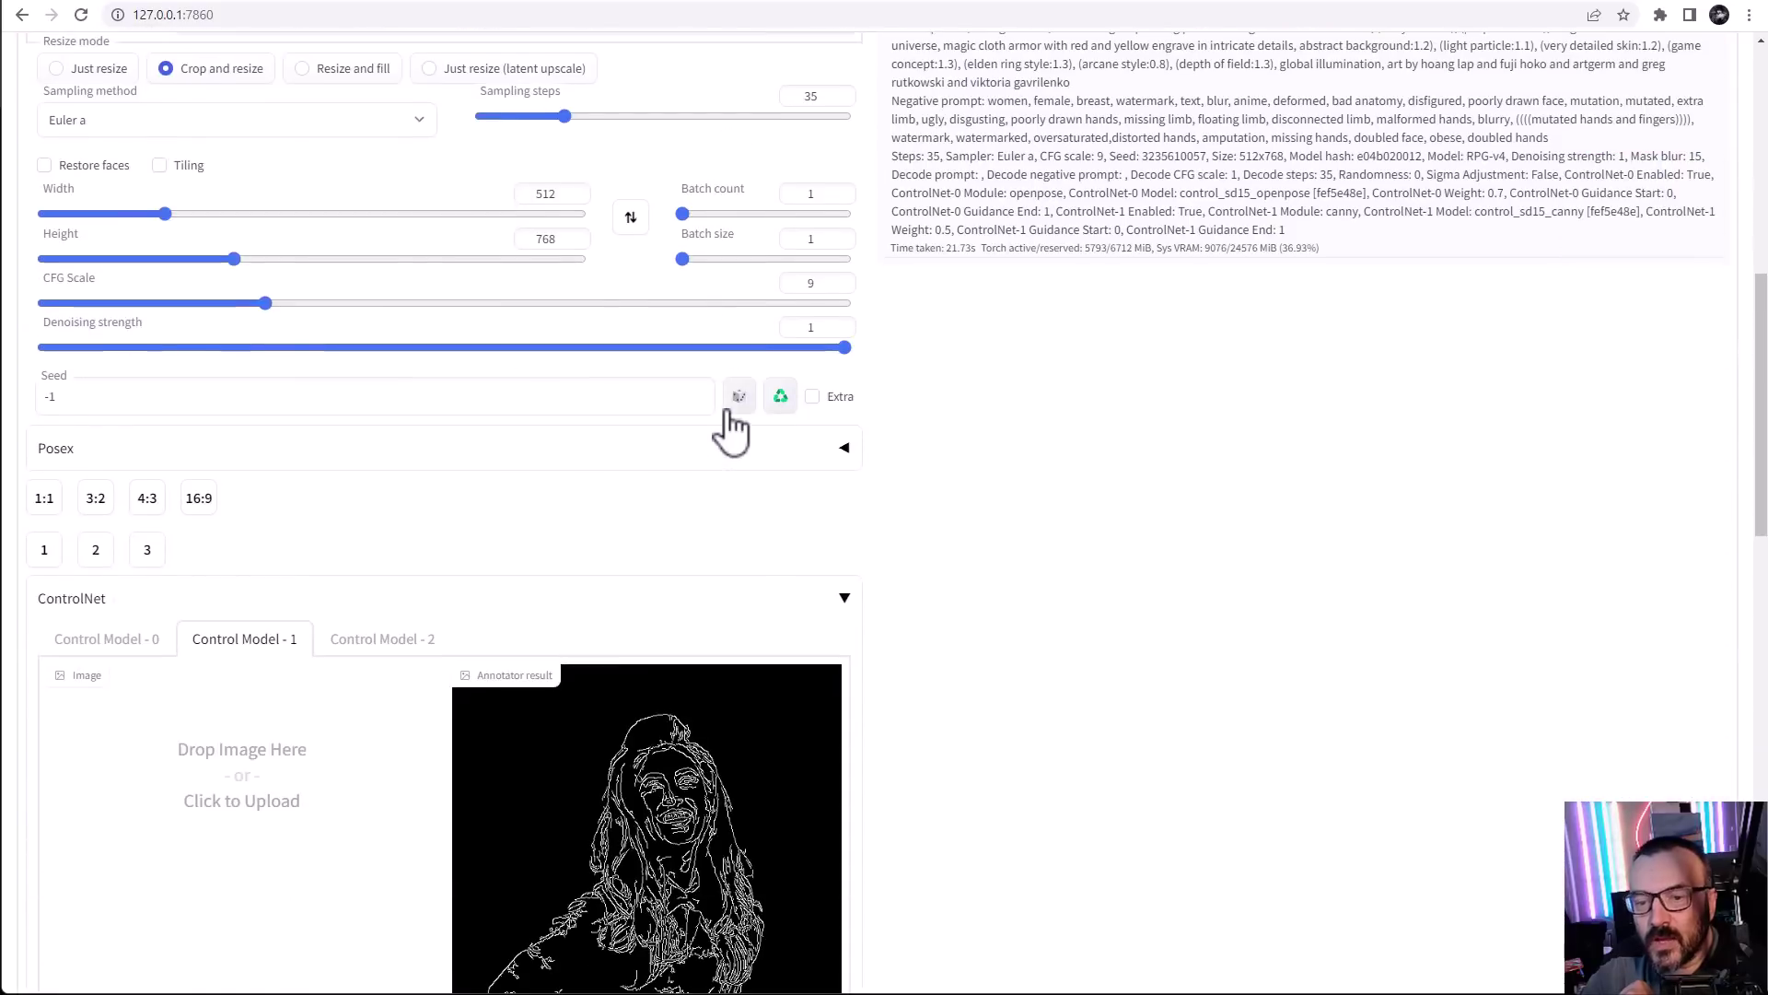
pyautogui.scroll(2, 817, 414)
pyautogui.scroll(-2, 817, 414)
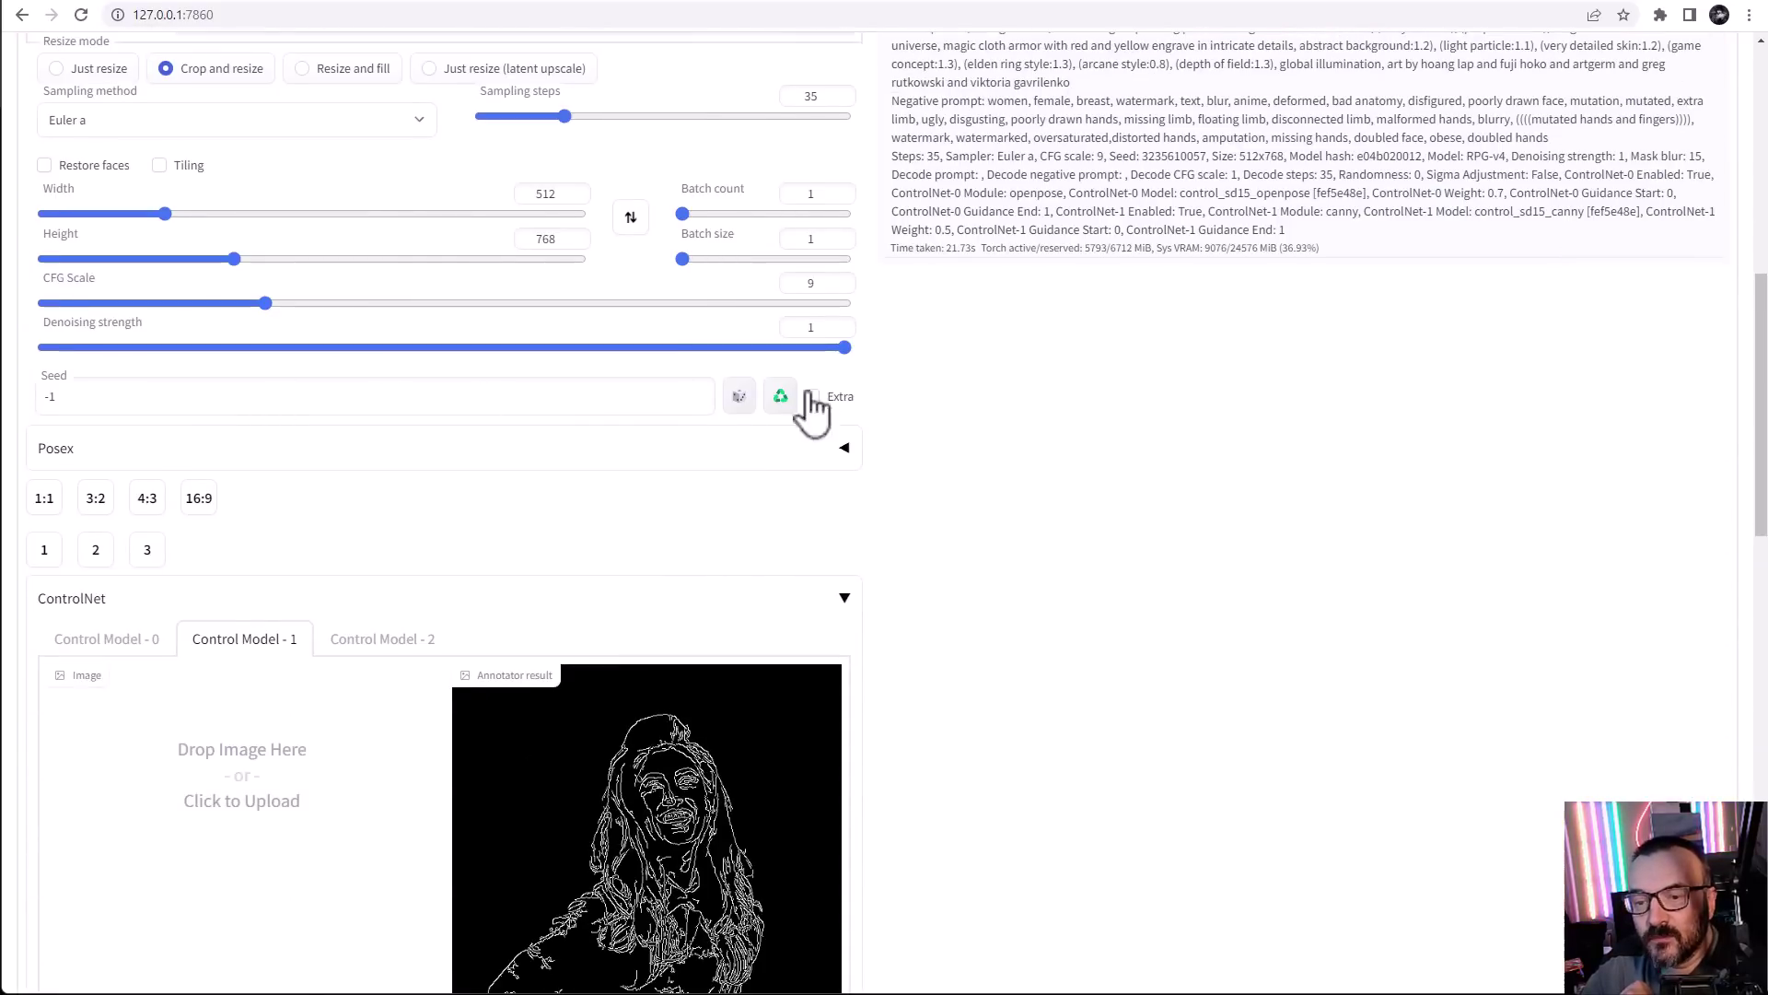
pyautogui.scroll(-4, 907, 402)
pyautogui.click(122, 273)
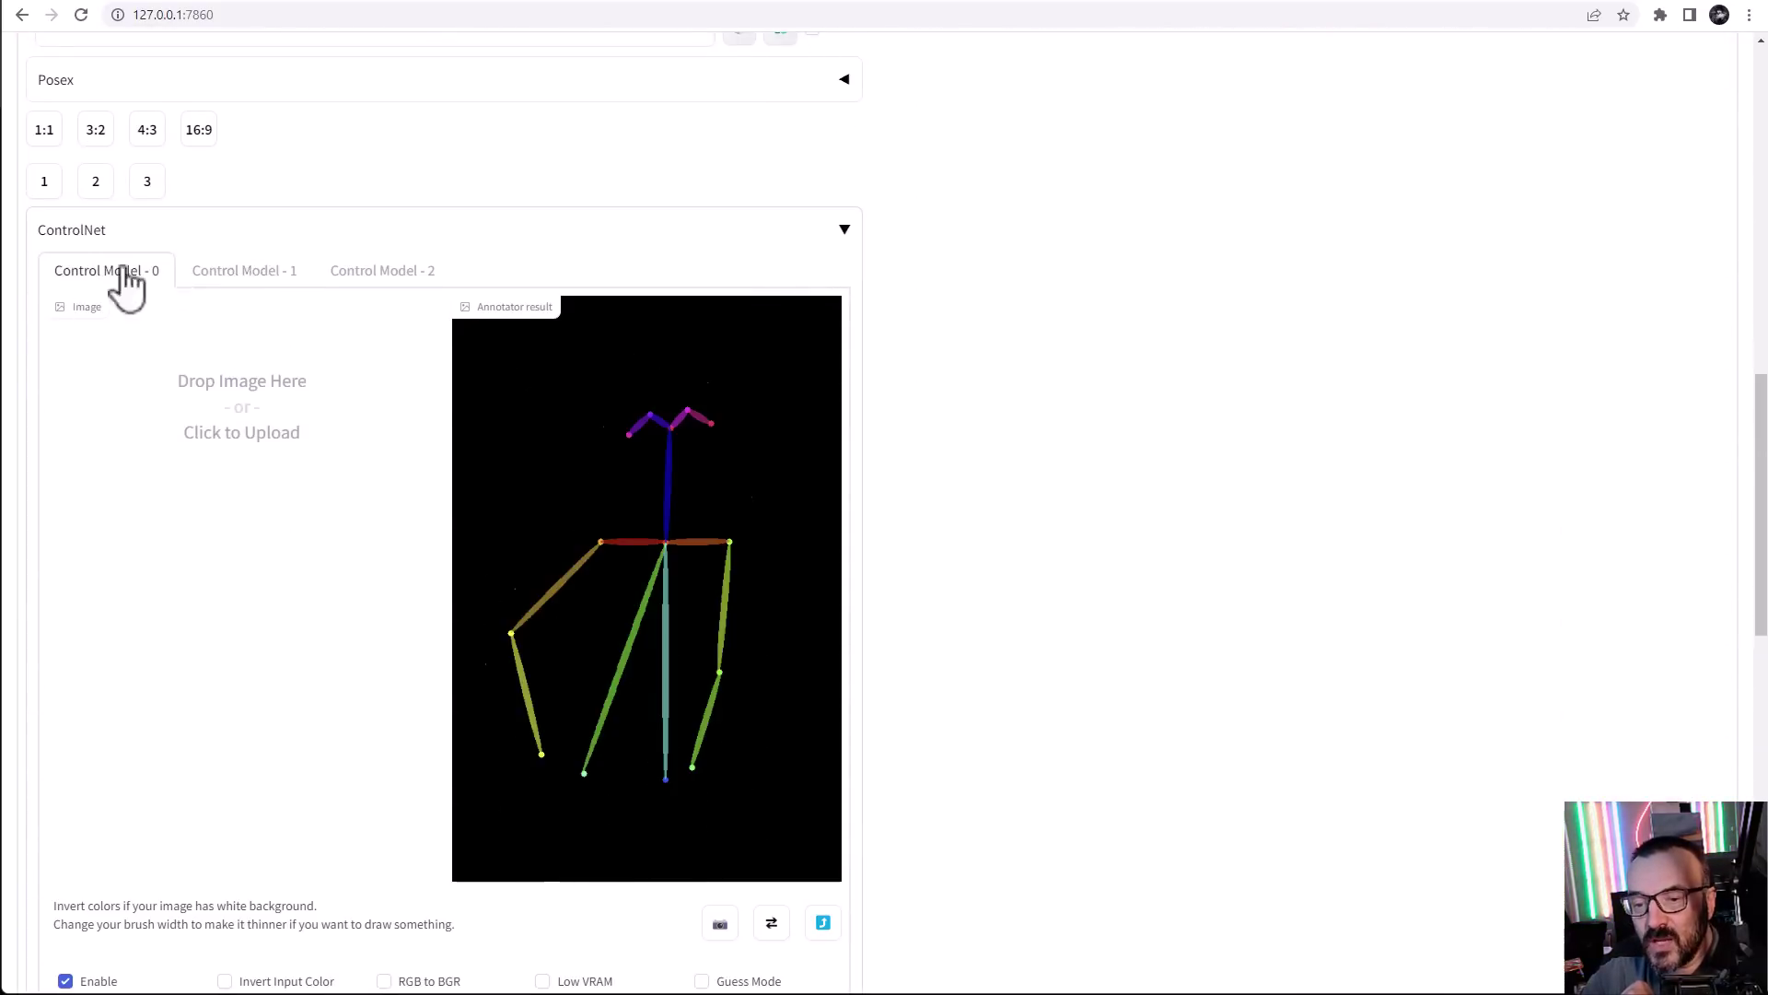
pyautogui.scroll(-2, 304, 403)
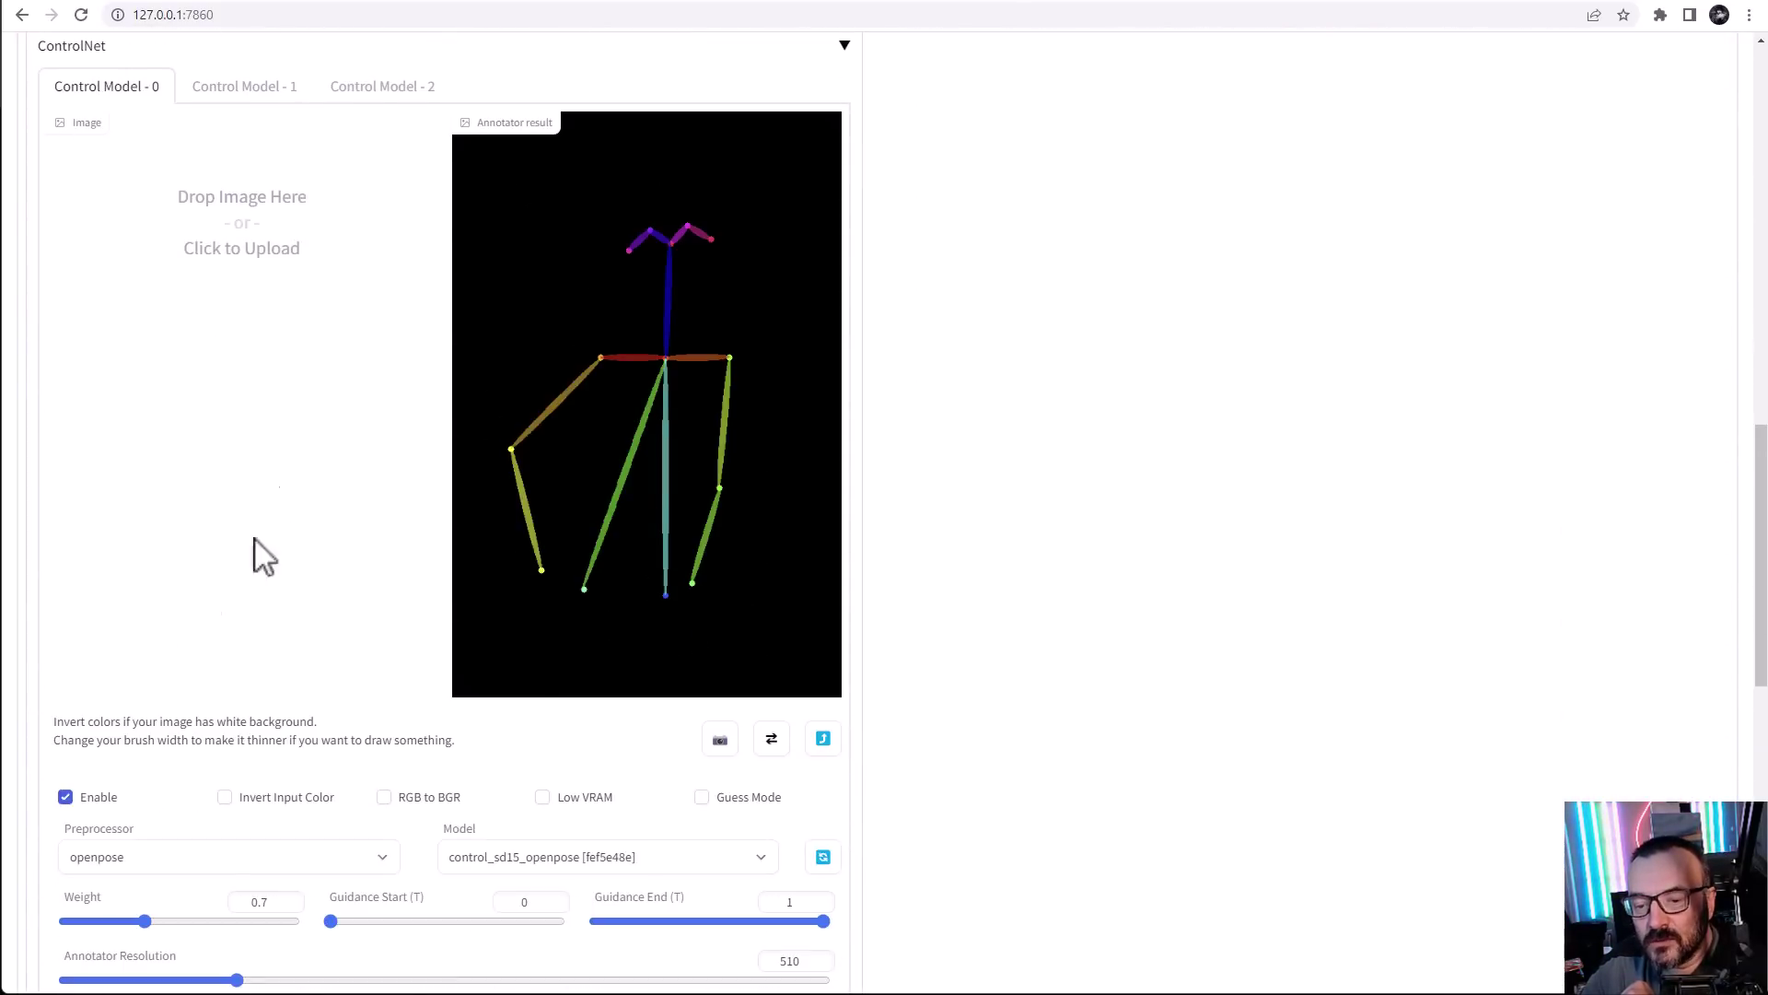
pyautogui.click(225, 92)
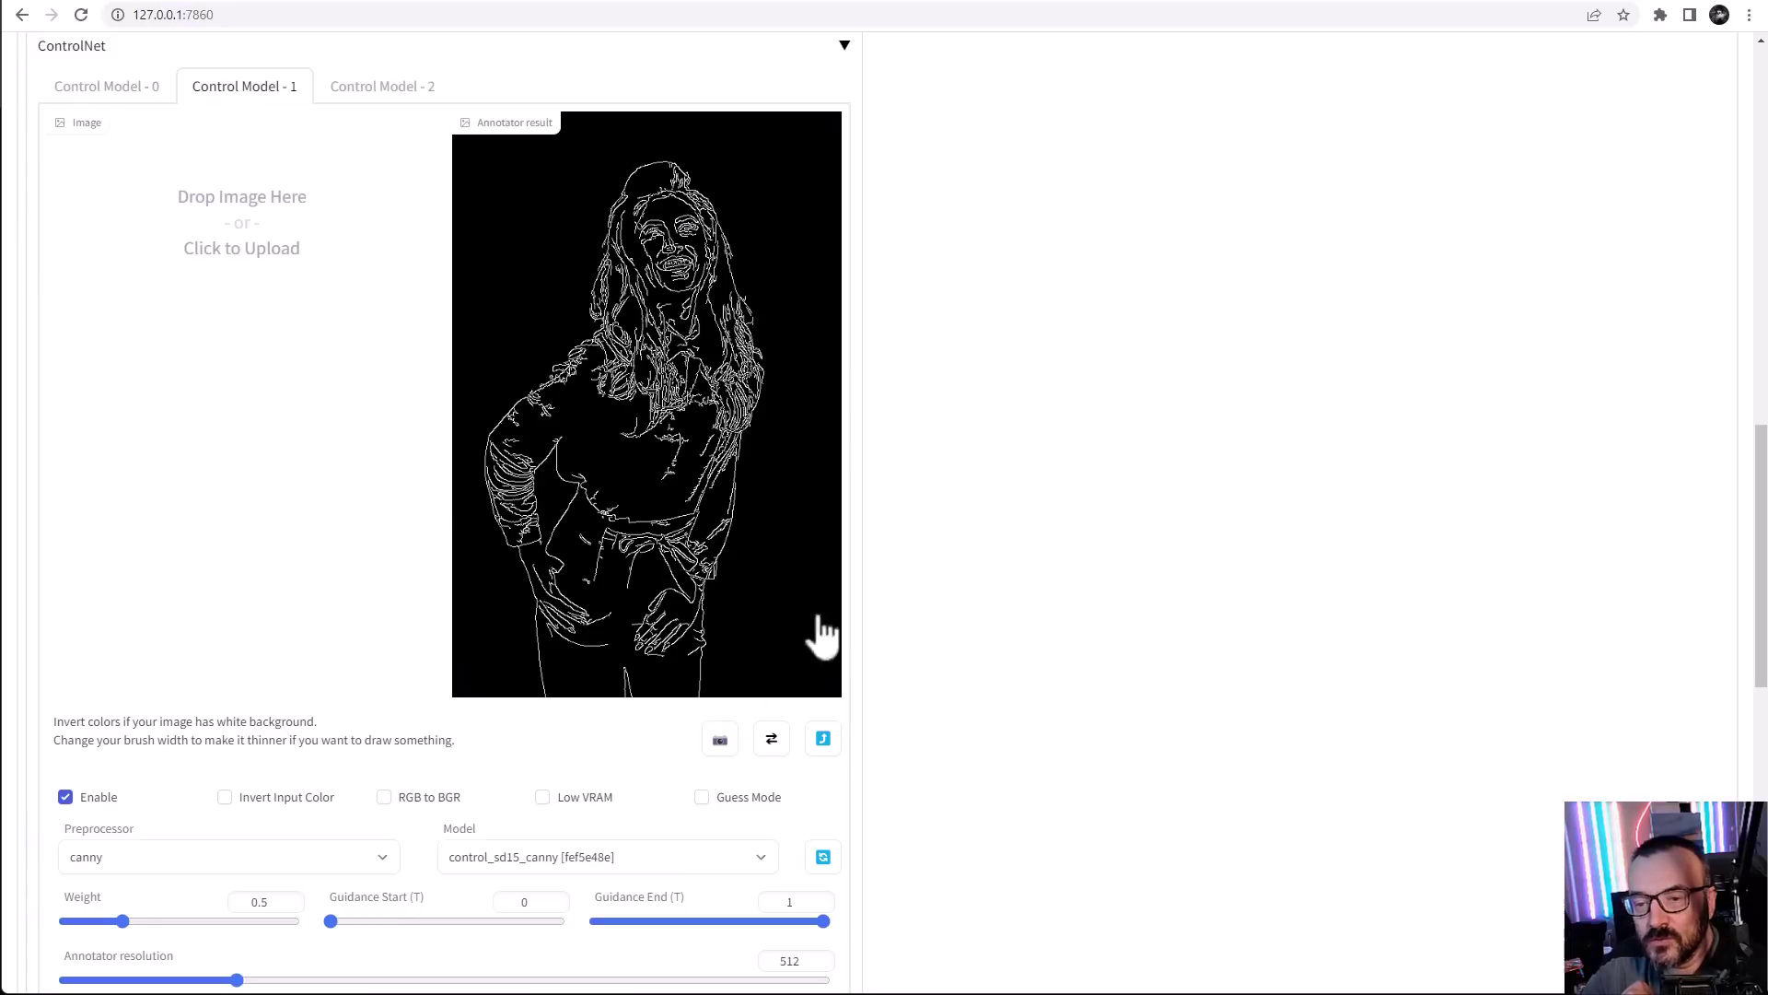
pyautogui.scroll(-10, 924, 446)
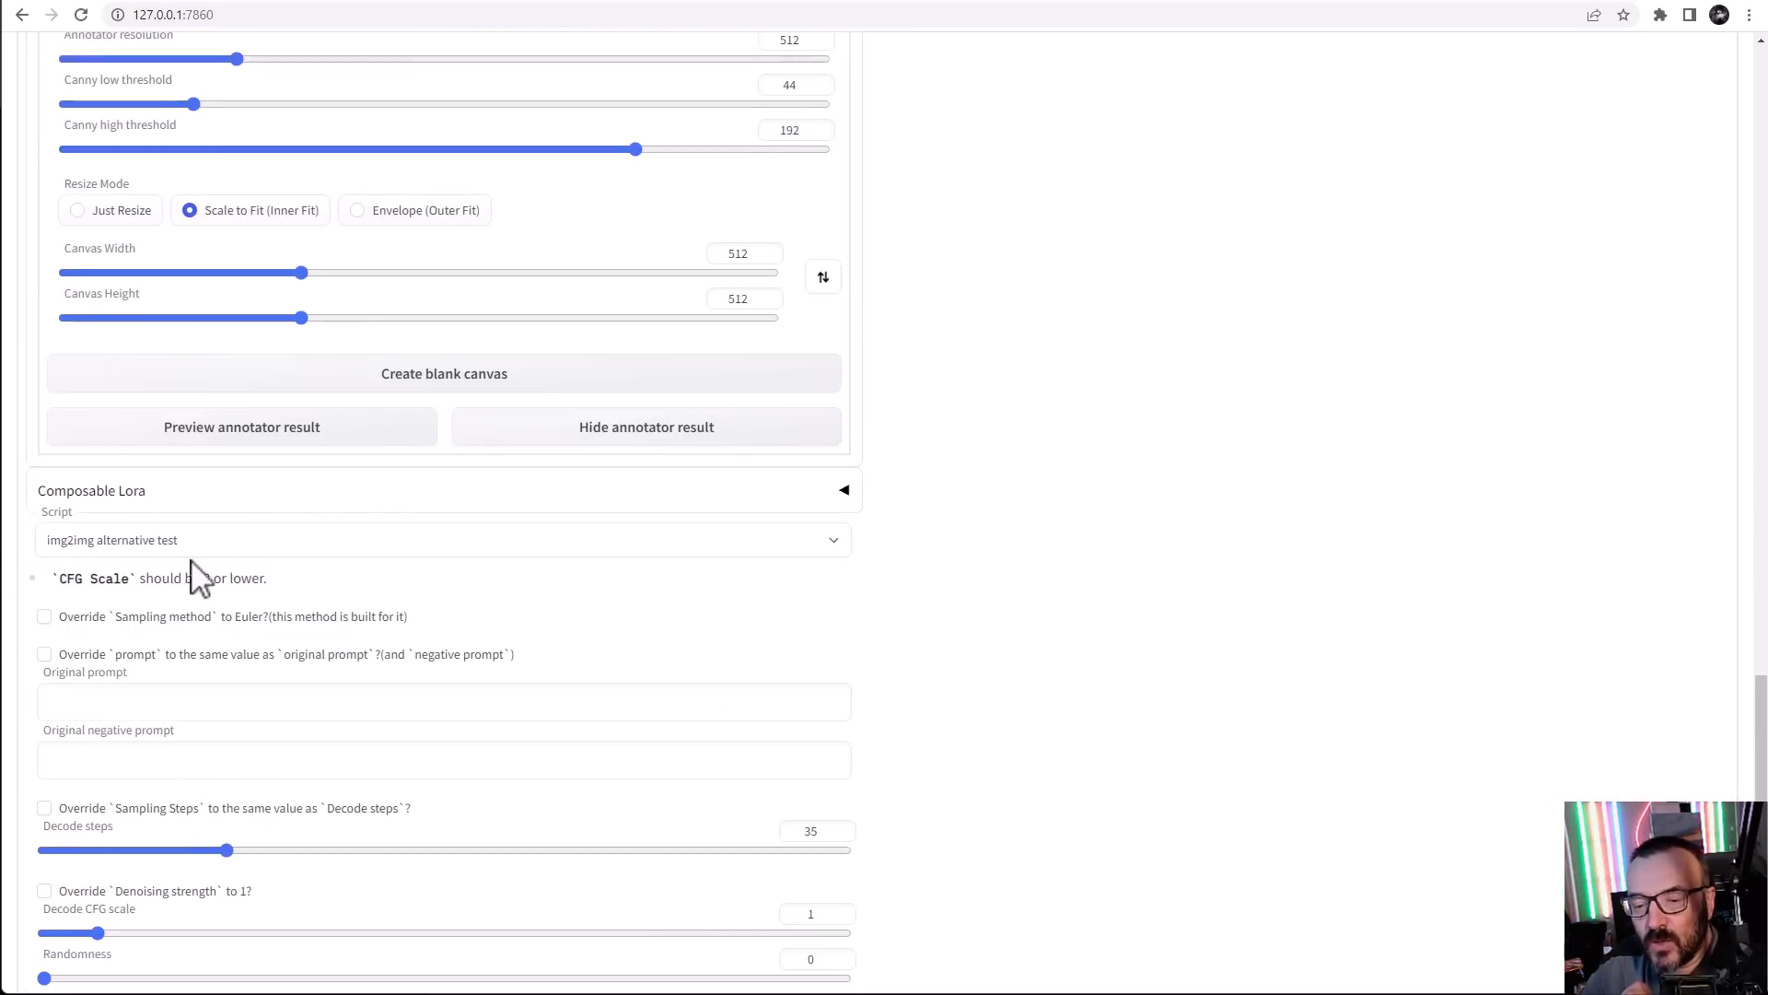
pyautogui.scroll(15, 1013, 555)
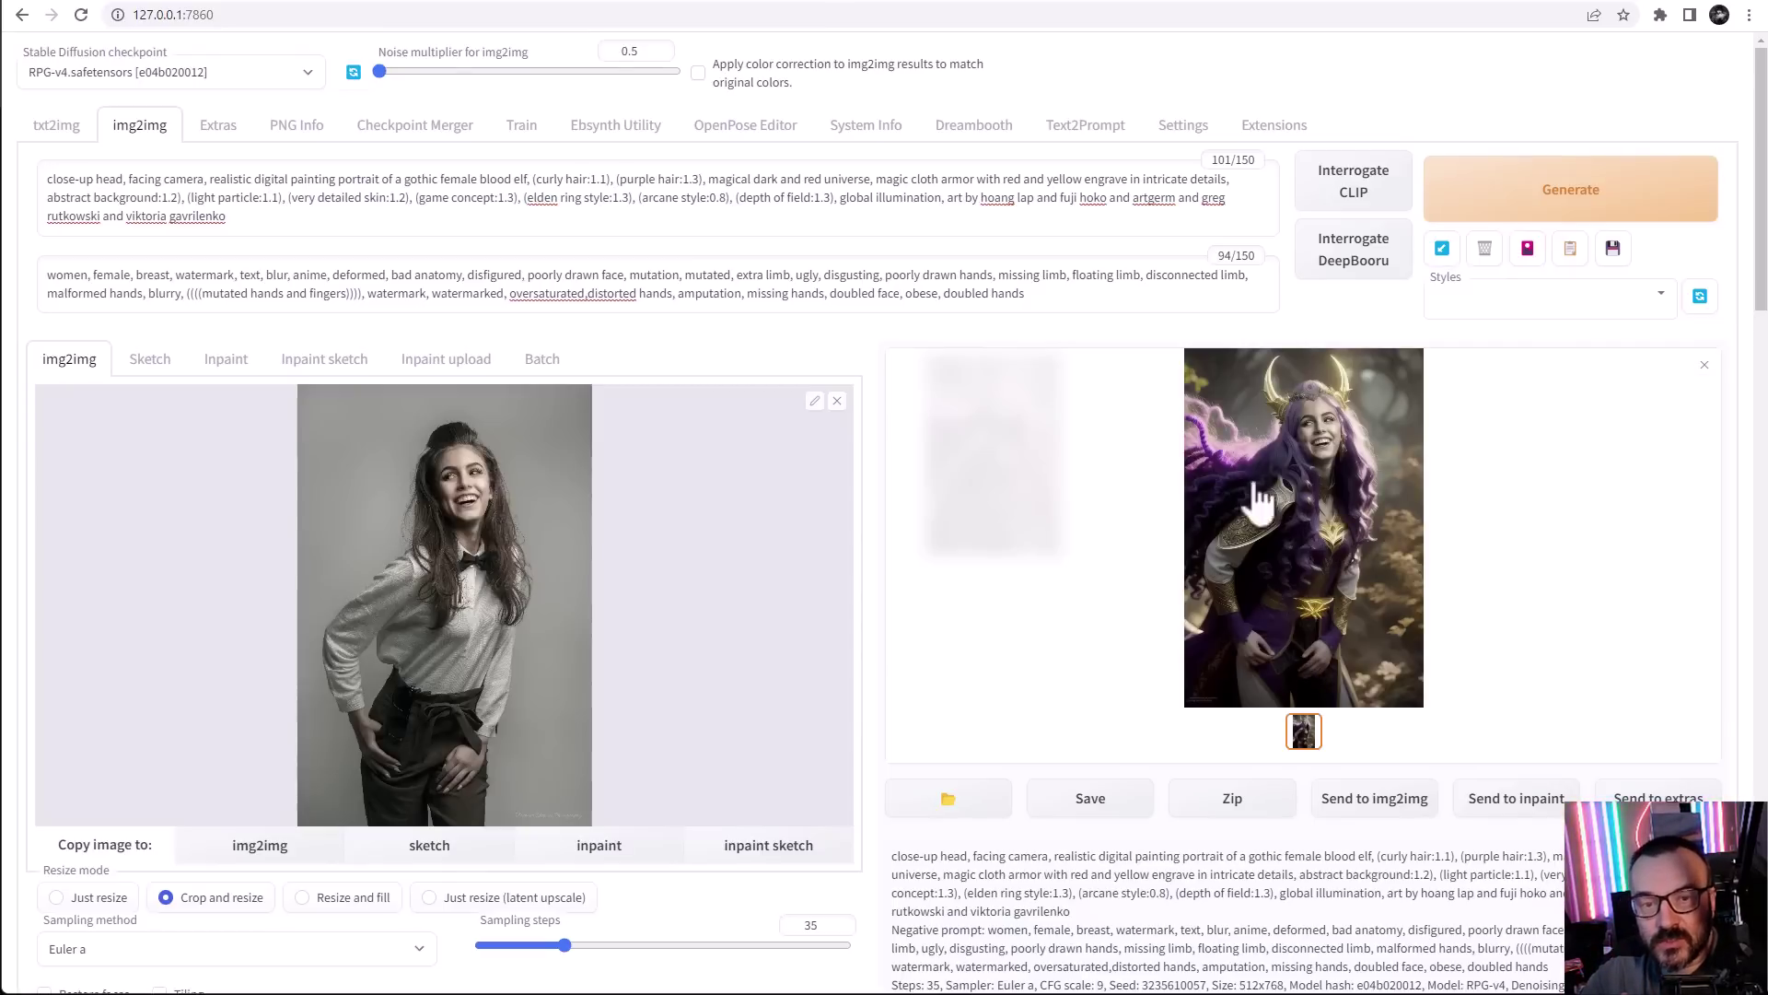
# Look at the Batch sub-tab options, then return to the single-image img2img input
pyautogui.scroll(-1, 1255, 501)
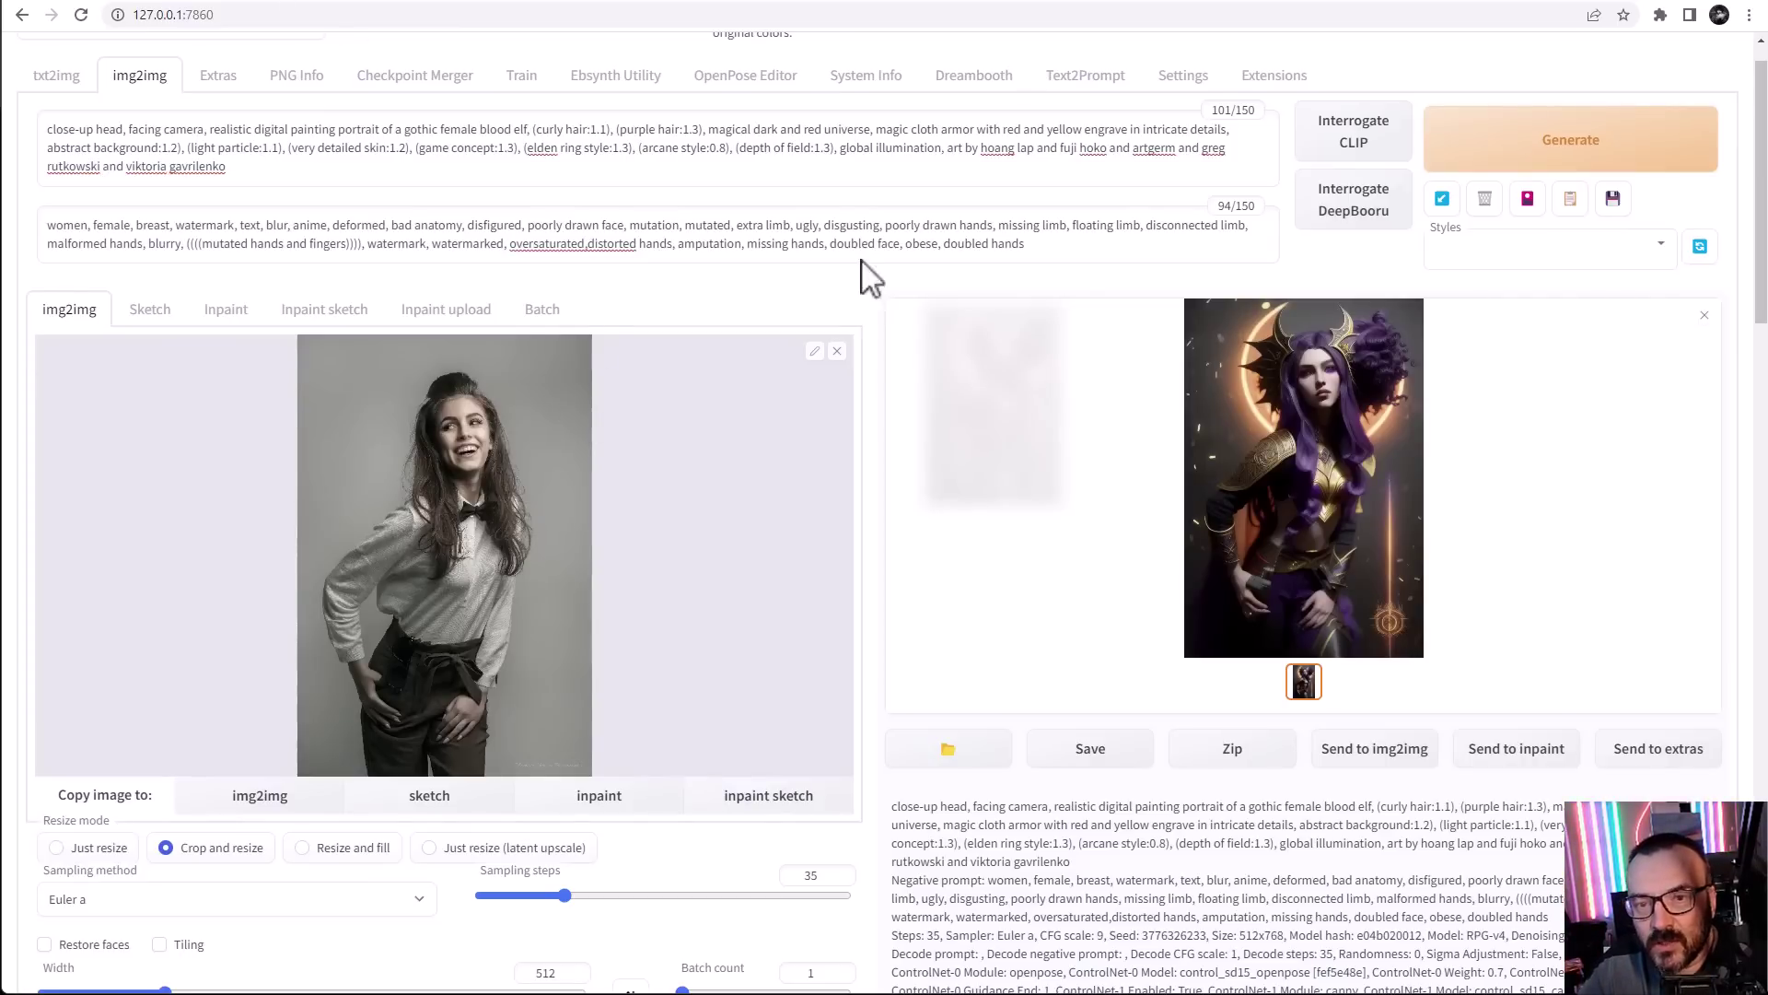
pyautogui.click(542, 314)
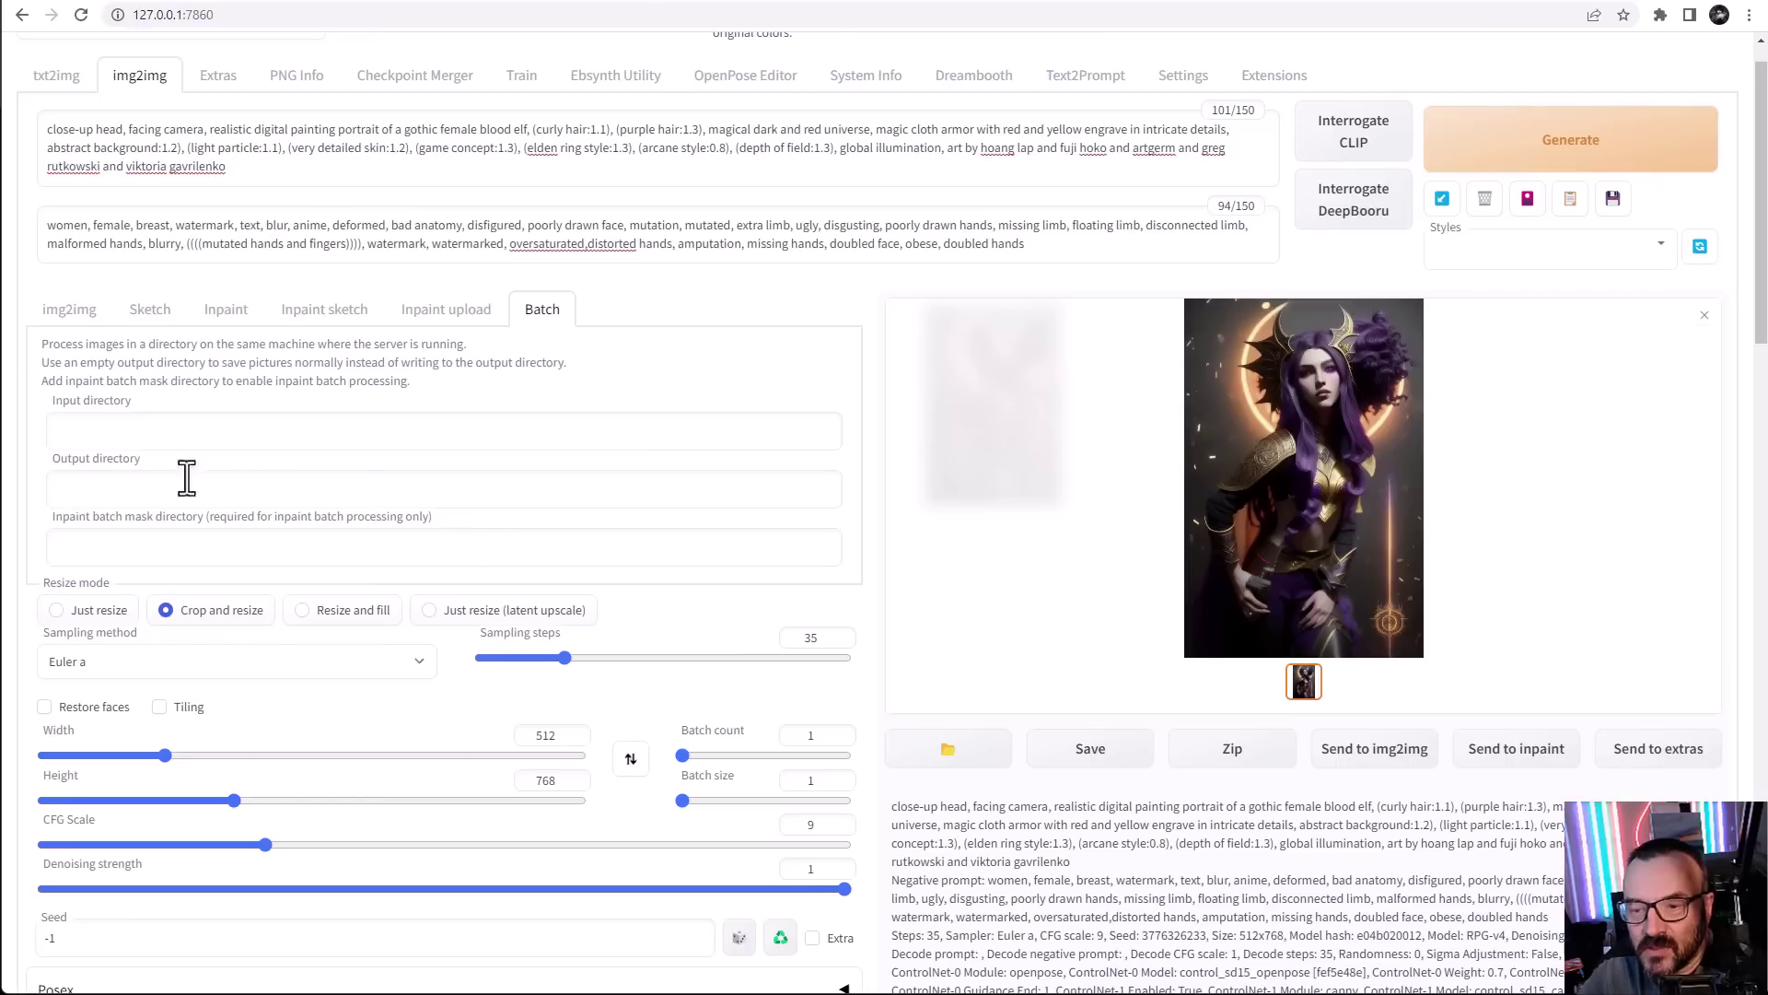
pyautogui.click(72, 313)
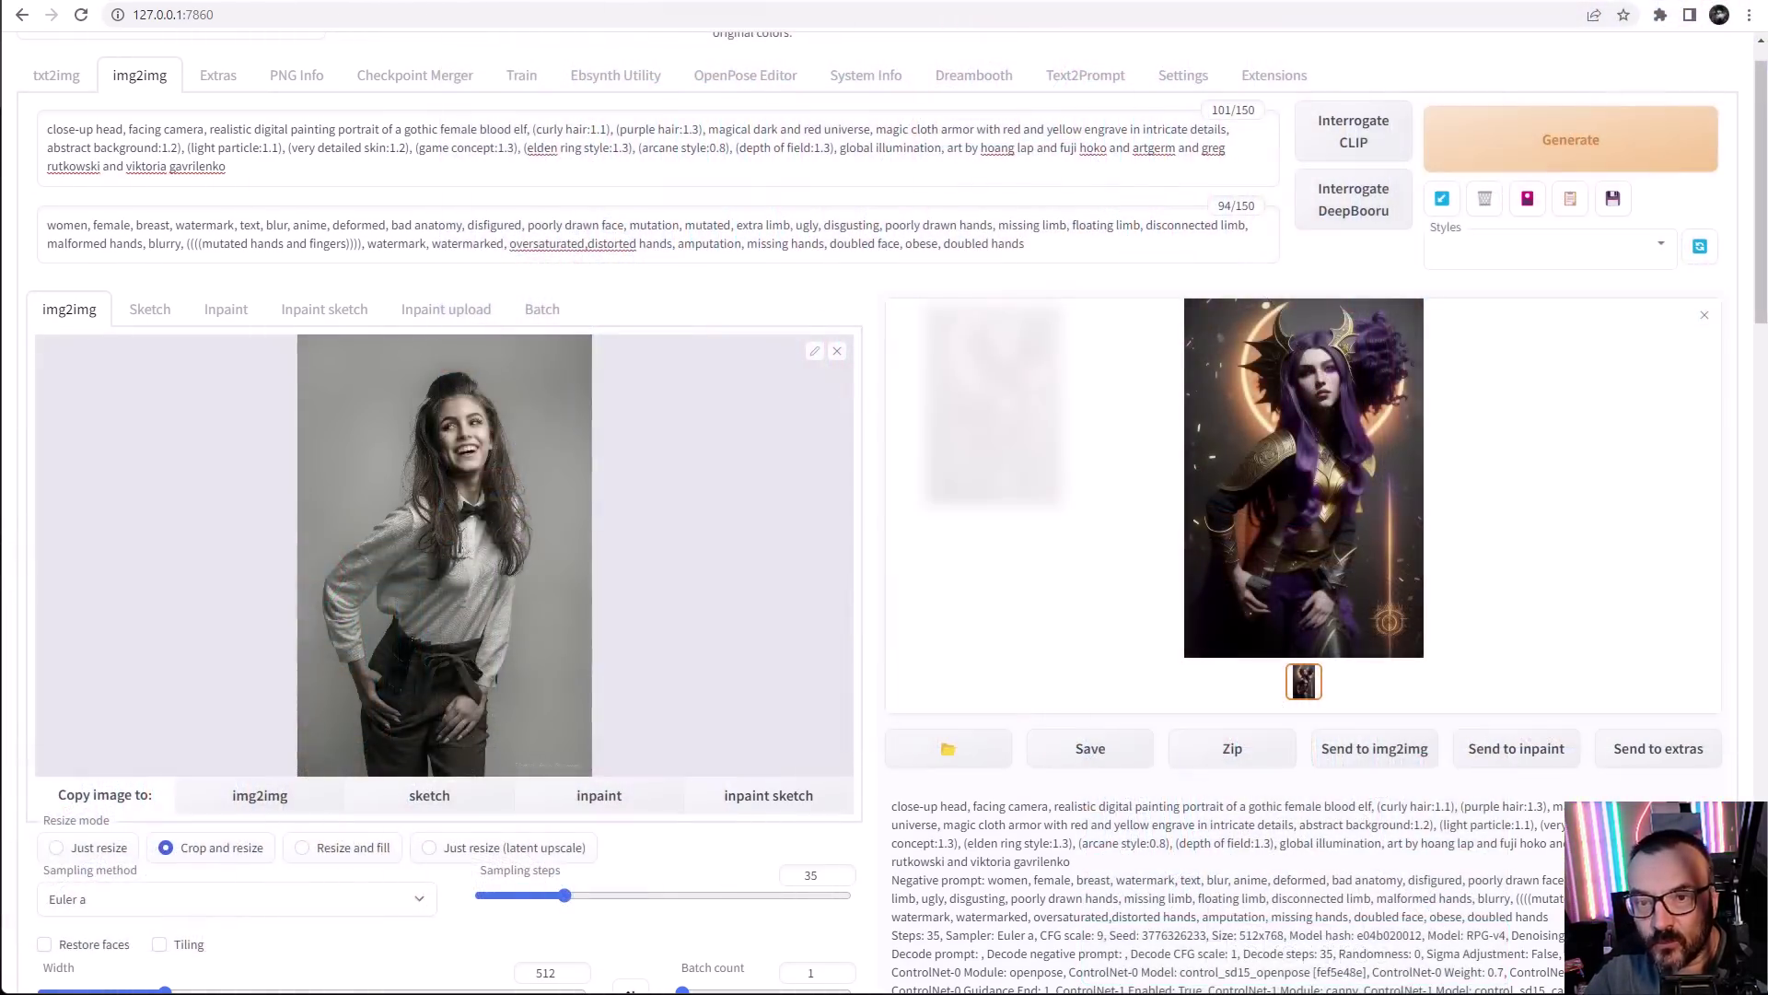
# Scroll back up to show the prompts, original photo and horned elf result
pyautogui.scroll(-1, 562, 318)
pyautogui.scroll(2, 603, 308)
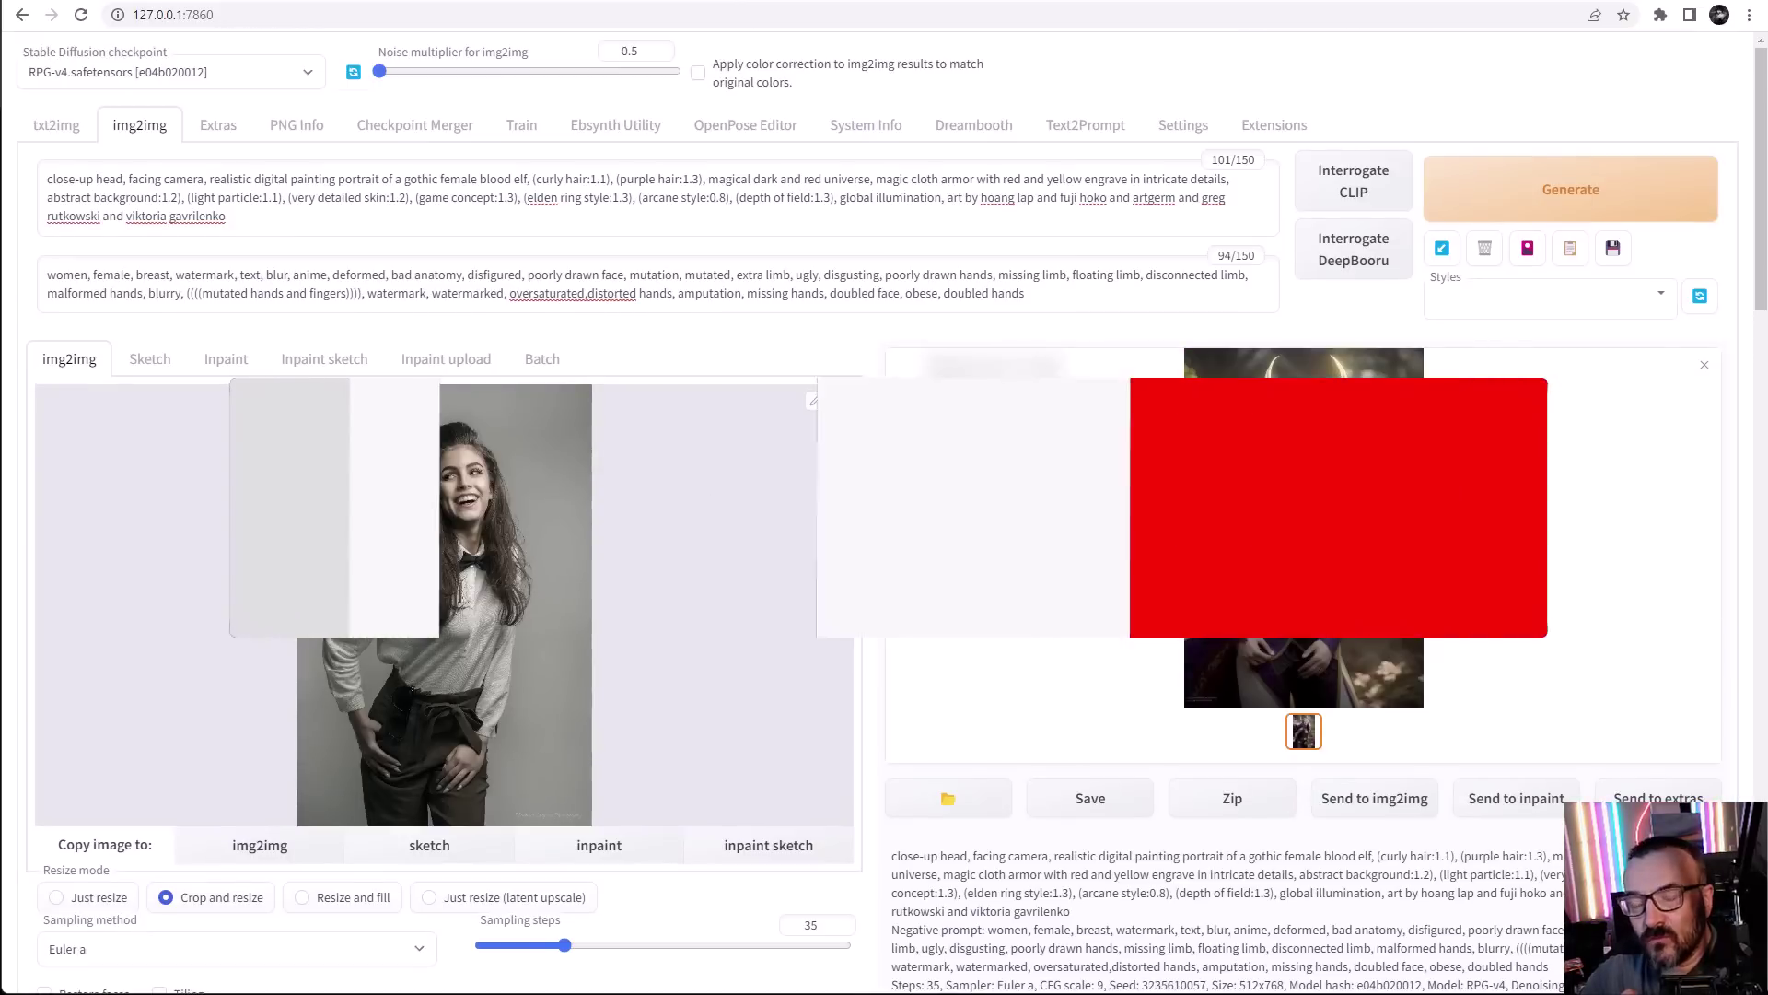